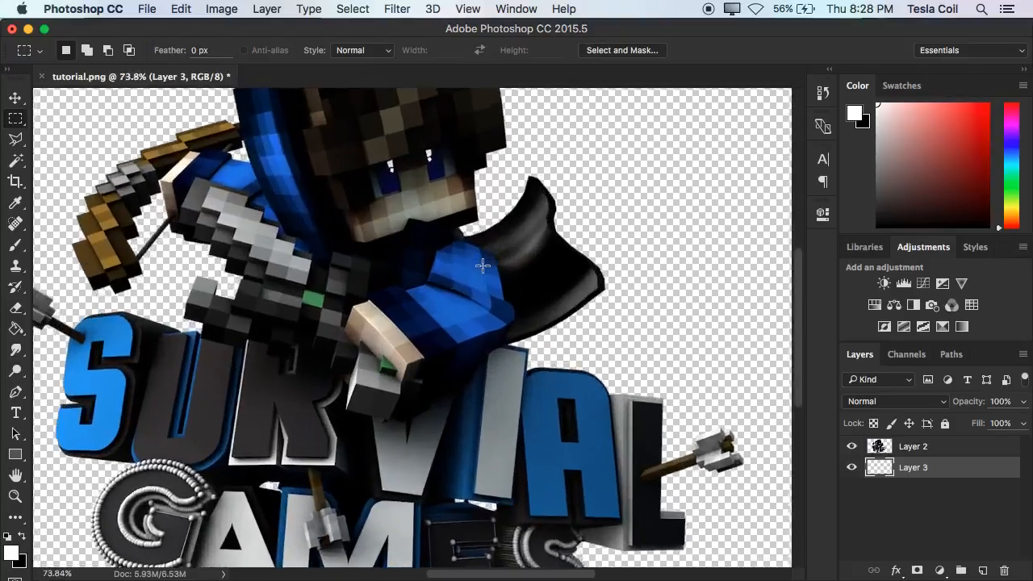
# Set the foreground color to near-black #1c1b1f and fill Layer 3 with it using the Paint Bucket.
pyautogui.scroll(-4, 483, 265)
pyautogui.scroll(3, 483, 264)
pyautogui.scroll(-2, 482, 265)
pyautogui.scroll(1, 715, 330)
pyautogui.click(7, 536)
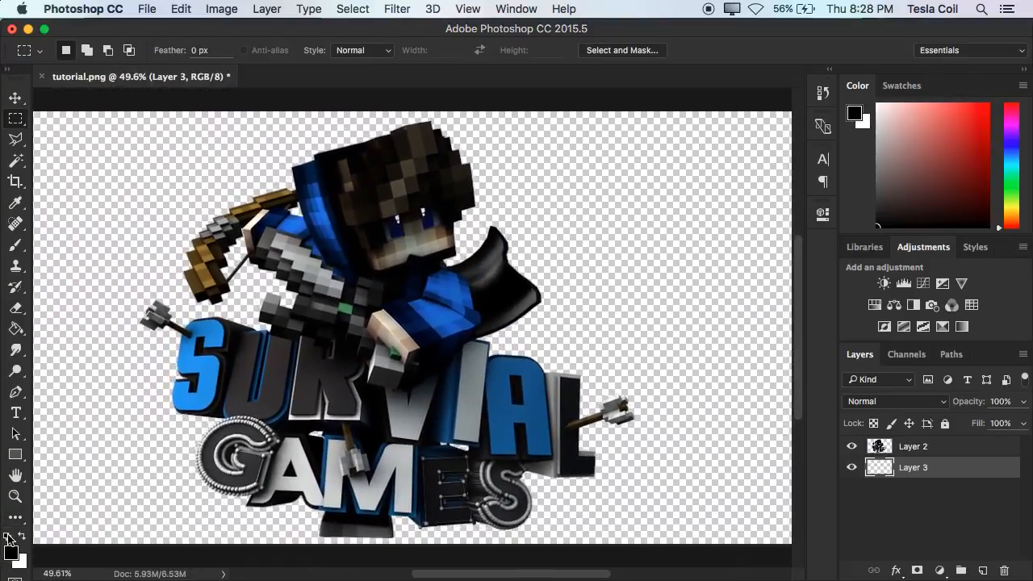
pyautogui.click(11, 552)
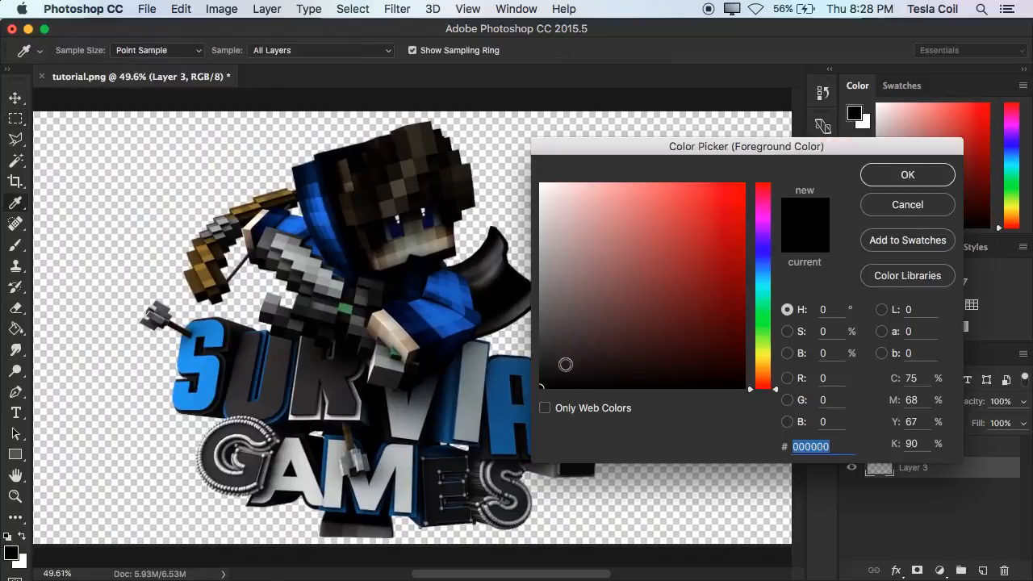
pyautogui.click(566, 363)
pyautogui.click(761, 254)
pyautogui.moveTo(760, 254); pyautogui.dragTo(760, 244)
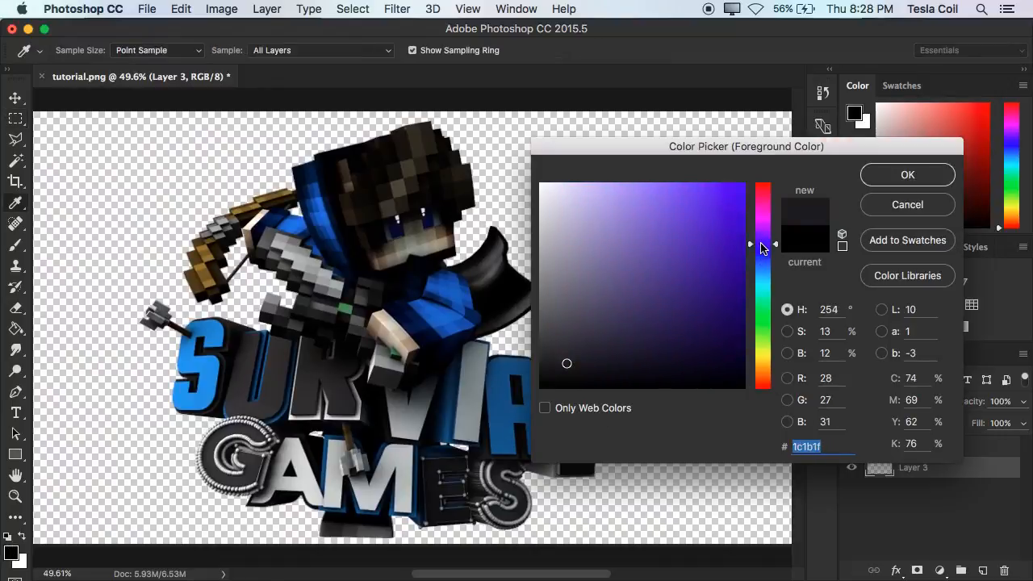
pyautogui.click(906, 175)
pyautogui.press('m')
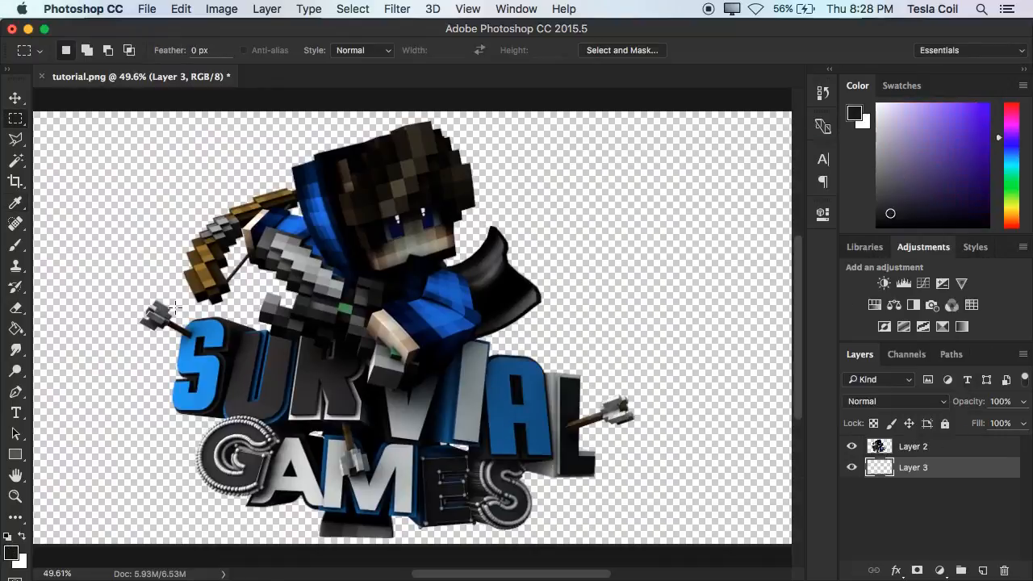
pyautogui.click(15, 331)
pyautogui.click(96, 328)
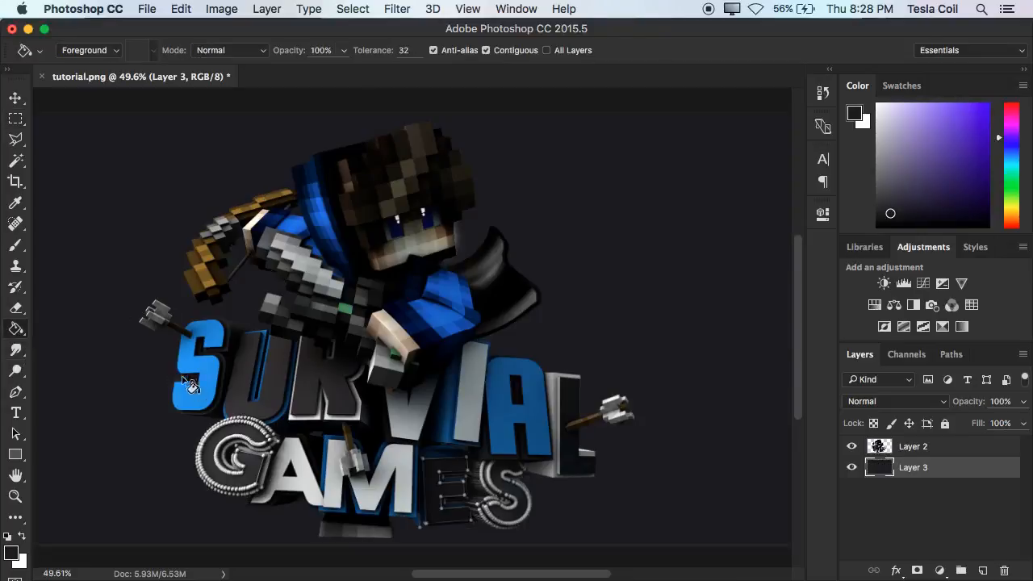
# Examine the character's face, hair and cape up close against the dark background.
pyautogui.scroll(-3, 211, 361)
pyautogui.scroll(4, 208, 359)
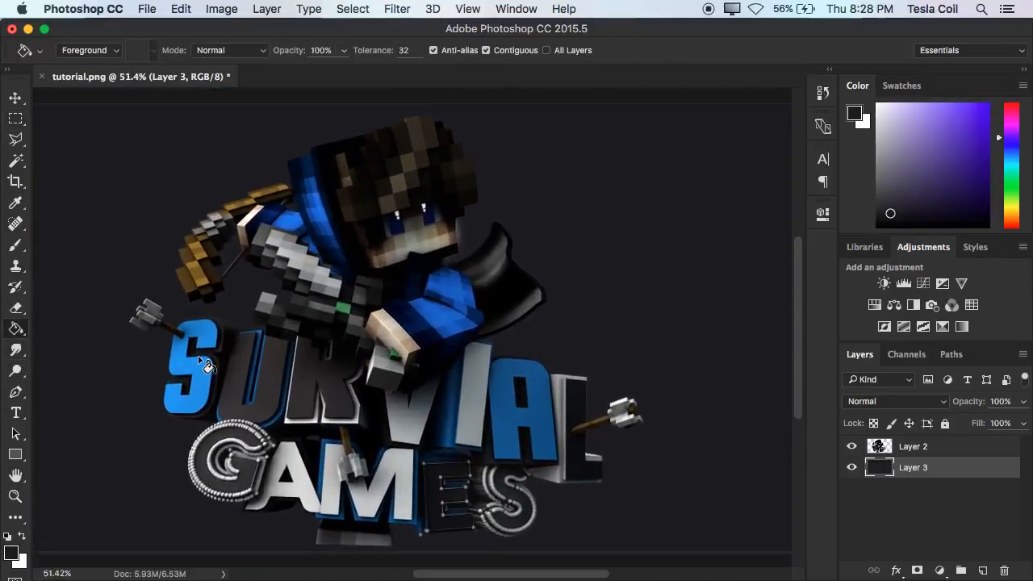
pyautogui.scroll(8, 479, 413)
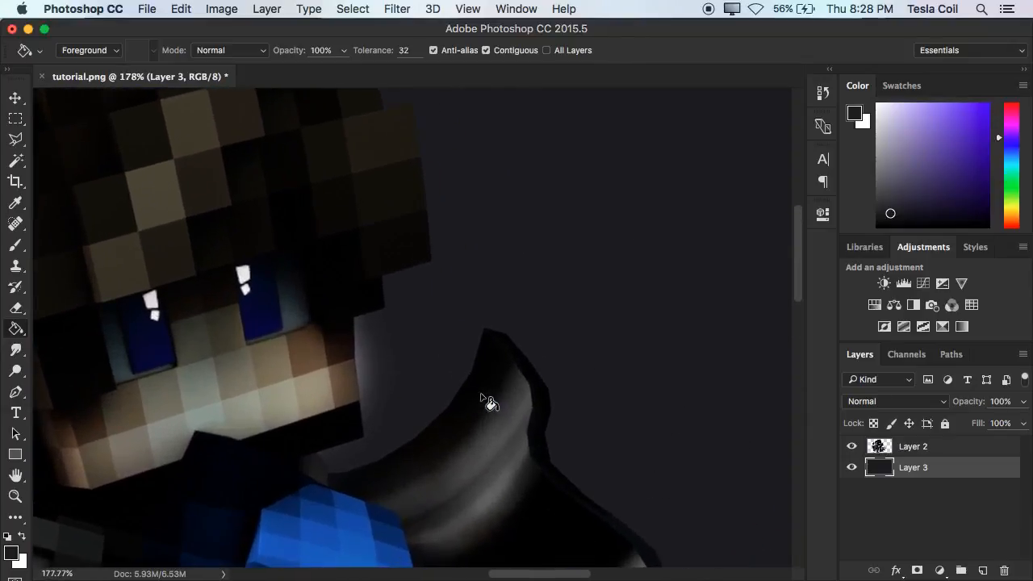
pyautogui.scroll(-3, 485, 399)
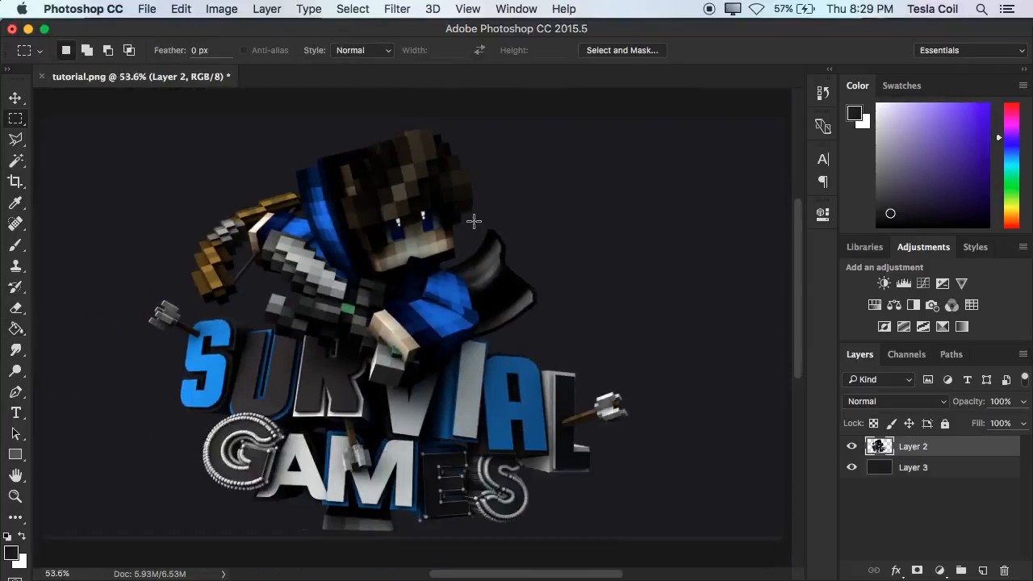
pyautogui.scroll(6, 473, 221)
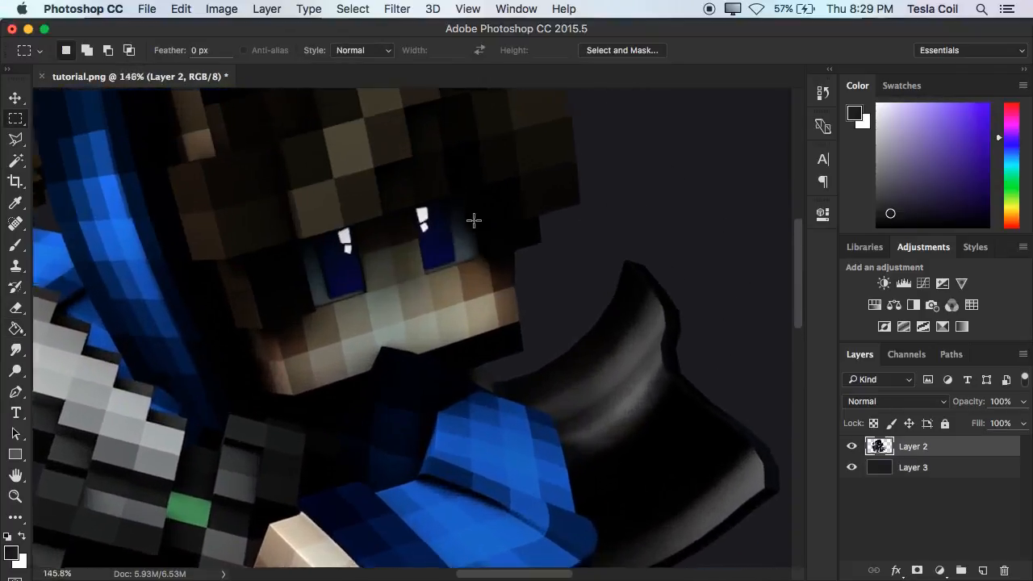
pyautogui.scroll(-4, 474, 220)
pyautogui.scroll(4, 474, 219)
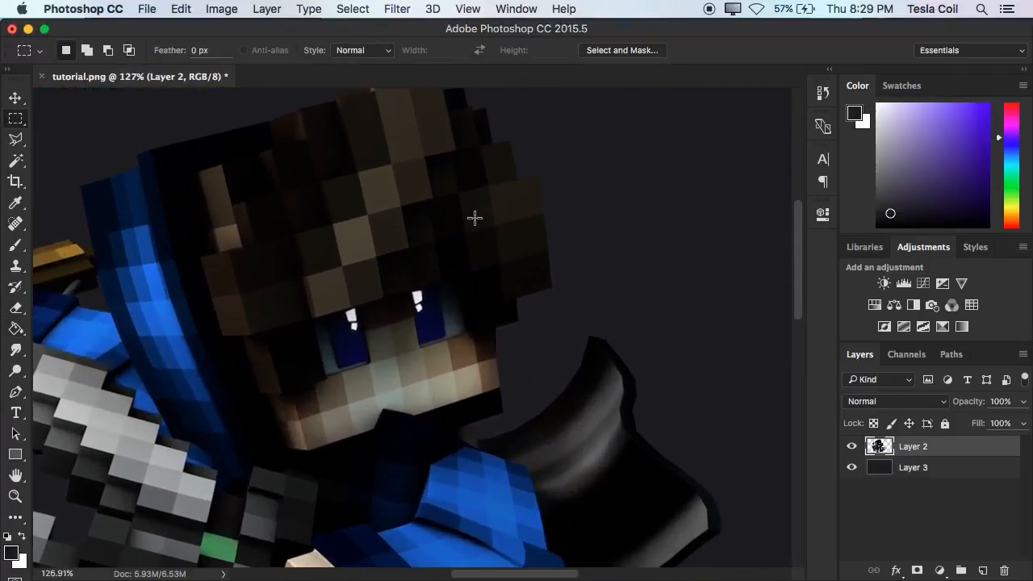
pyautogui.scroll(-3, 475, 218)
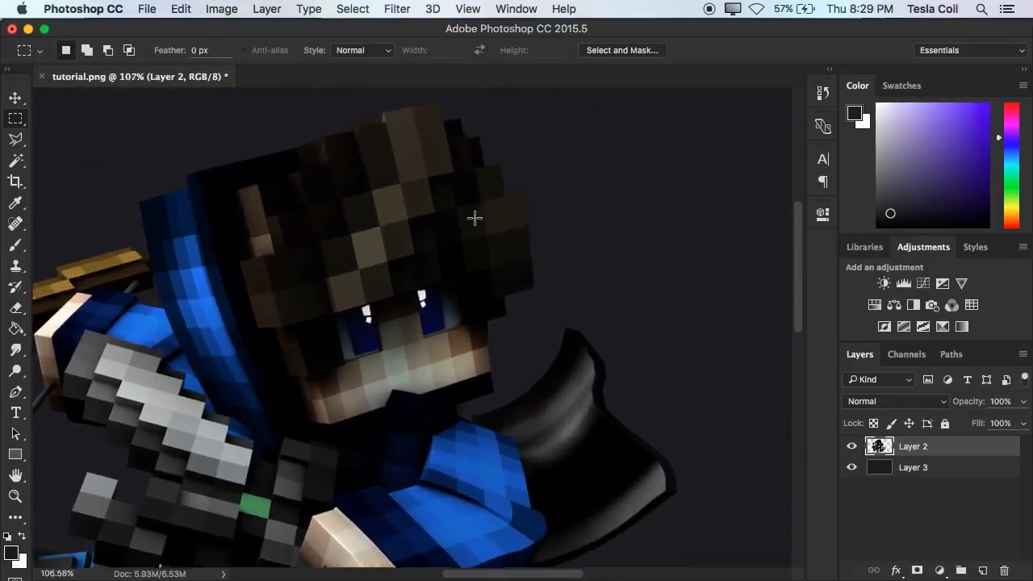
pyautogui.scroll(2, 475, 218)
pyautogui.scroll(-3, 474, 218)
pyautogui.moveTo(339, 293); pyautogui.dragTo(454, 225)
pyautogui.scroll(1, 390, 254)
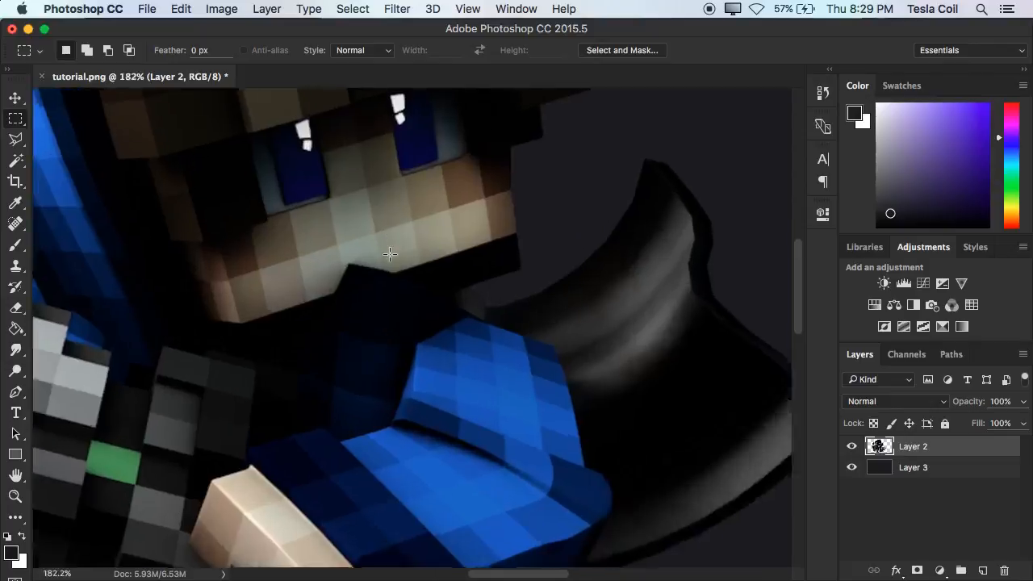
# Create a new layer above Layer 2 and outline the partly covered skin square at the chin with the Polygonal Lasso.
pyautogui.scroll(3, 390, 254)
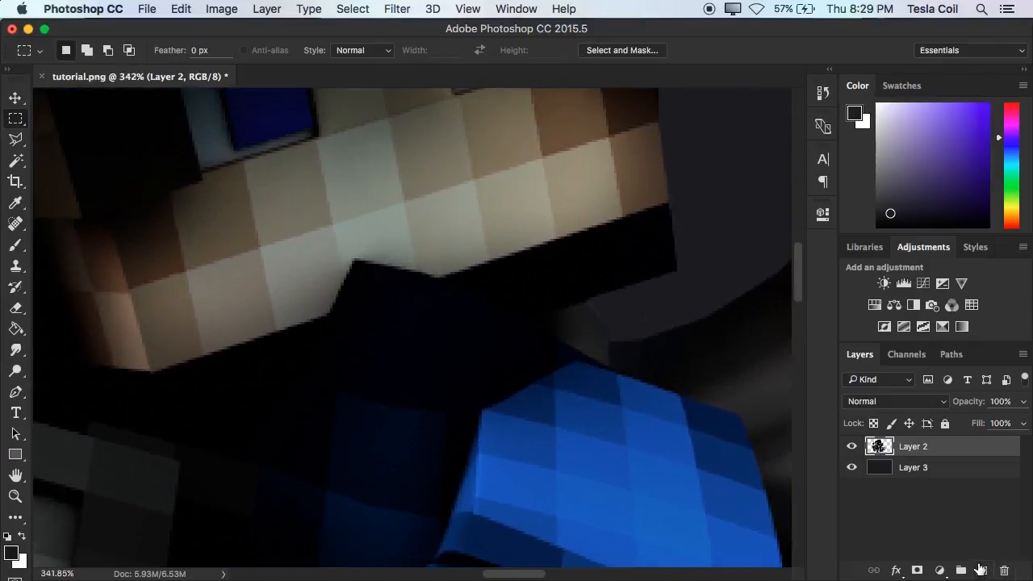
pyautogui.click(983, 570)
pyautogui.press('l')
pyautogui.scroll(1, 671, 431)
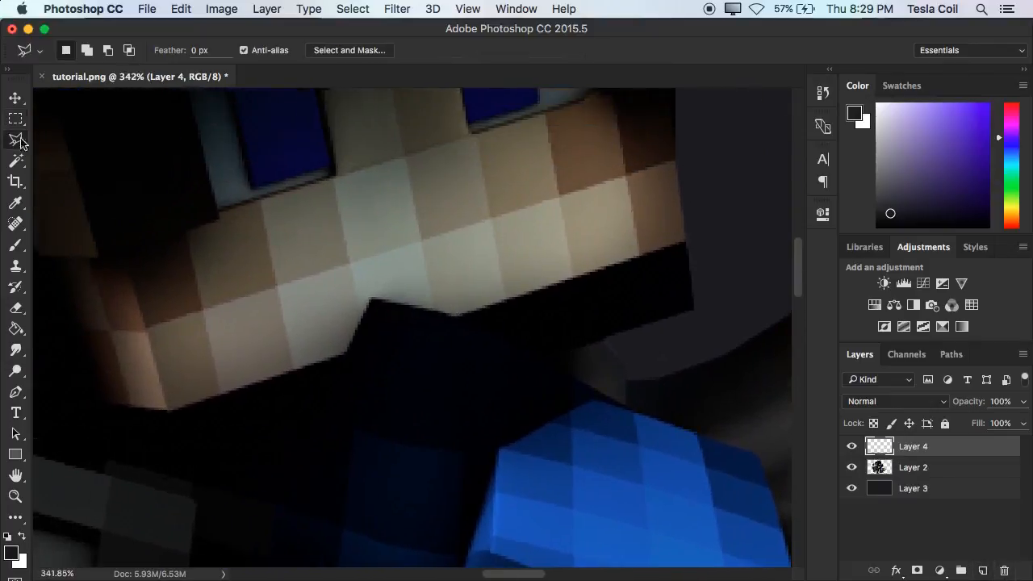
pyautogui.click(322, 362)
pyautogui.click(367, 347)
pyautogui.click(444, 321)
pyautogui.doubleClick(421, 241)
# Paint the selected chin square with the grey-green skin tone sampled from the face and clear the selection.
pyautogui.press('b')
pyautogui.keyDown('alt'); pyautogui.click(398, 267); pyautogui.keyUp('alt')
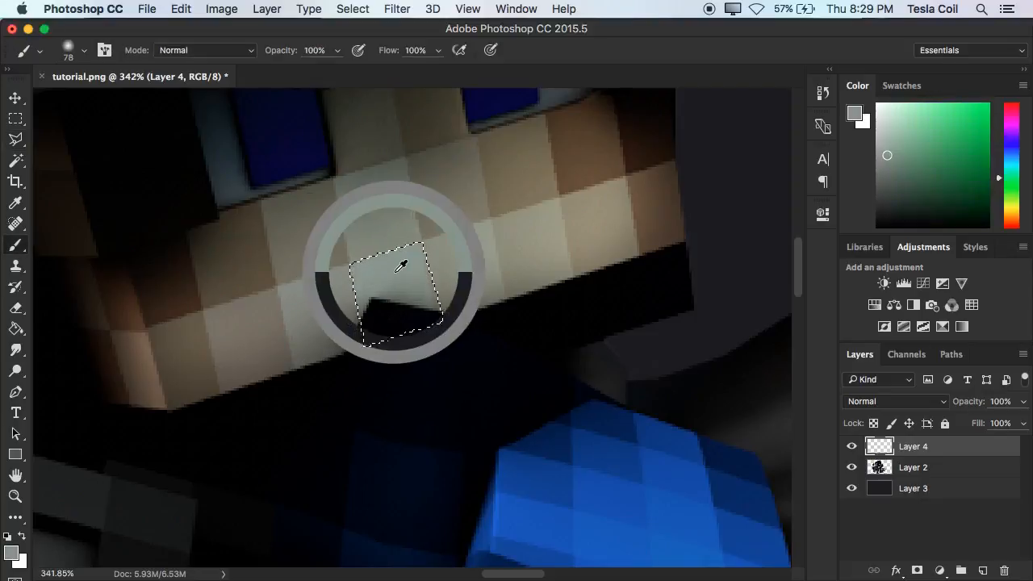
pyautogui.keyDown('alt'); pyautogui.click(401, 266); pyautogui.keyUp('alt')
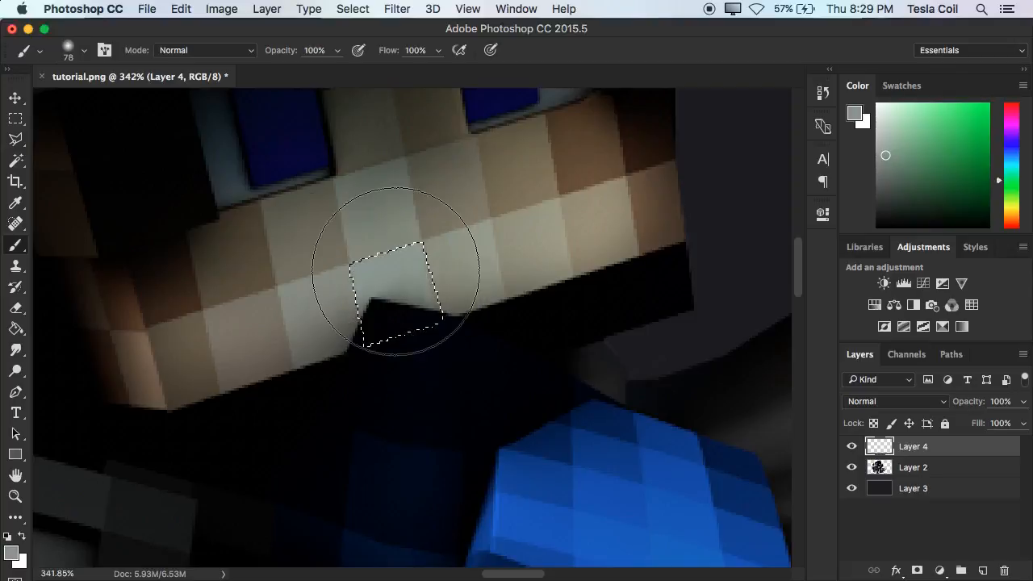
pyautogui.moveTo(399, 295); pyautogui.dragTo(392, 300)
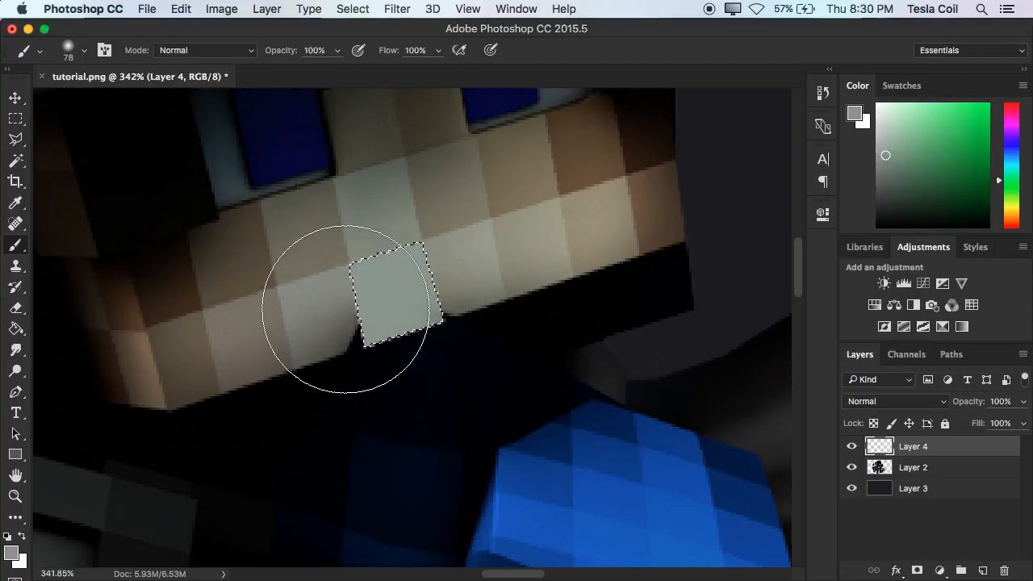
pyautogui.click(15, 118)
pyautogui.click(172, 175)
pyautogui.click(16, 141)
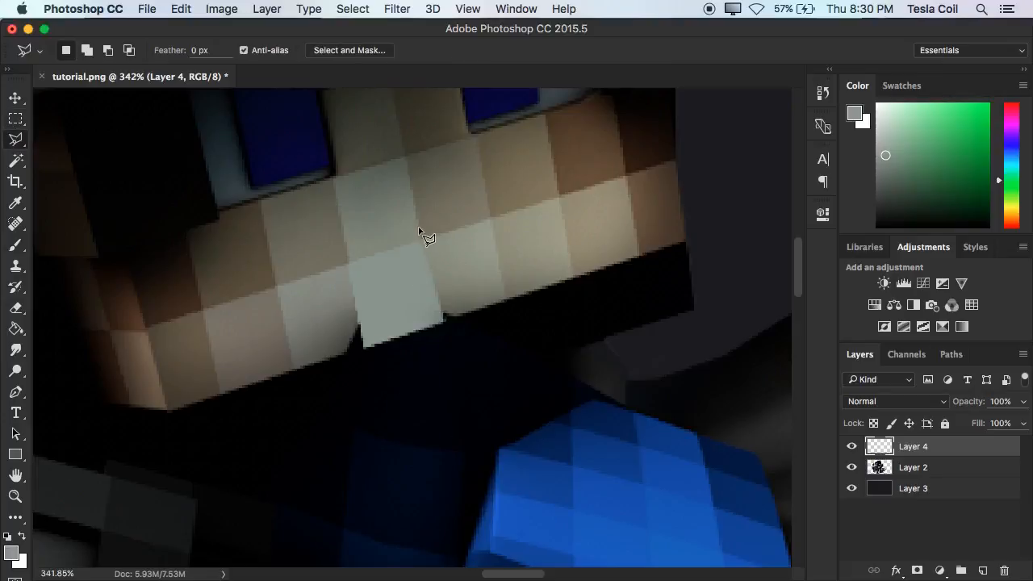
pyautogui.click(440, 327)
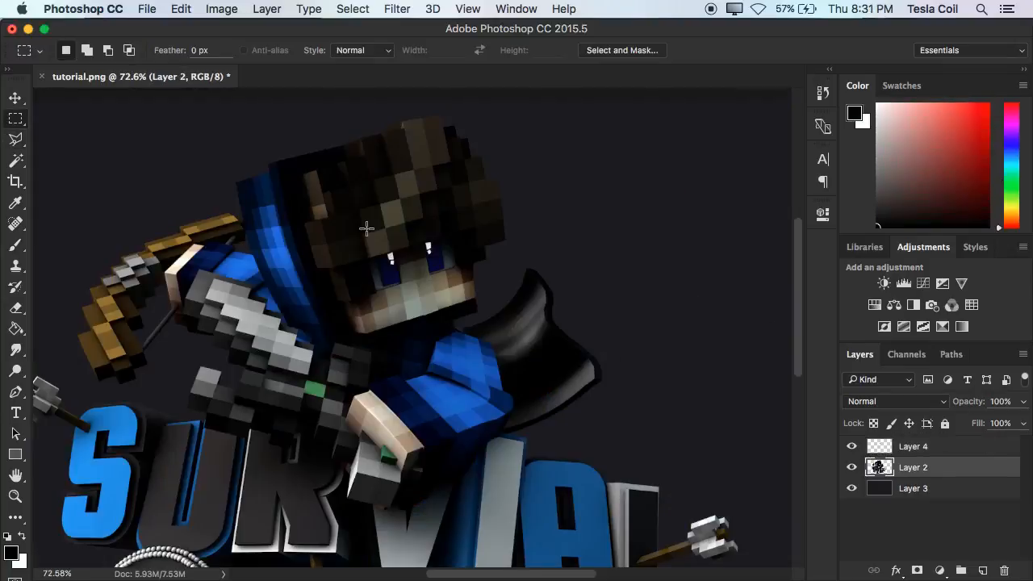
# Merge Layer 4 and Layer 2 into a single layer above the dark background.
pyautogui.scroll(-3, 753, 344)
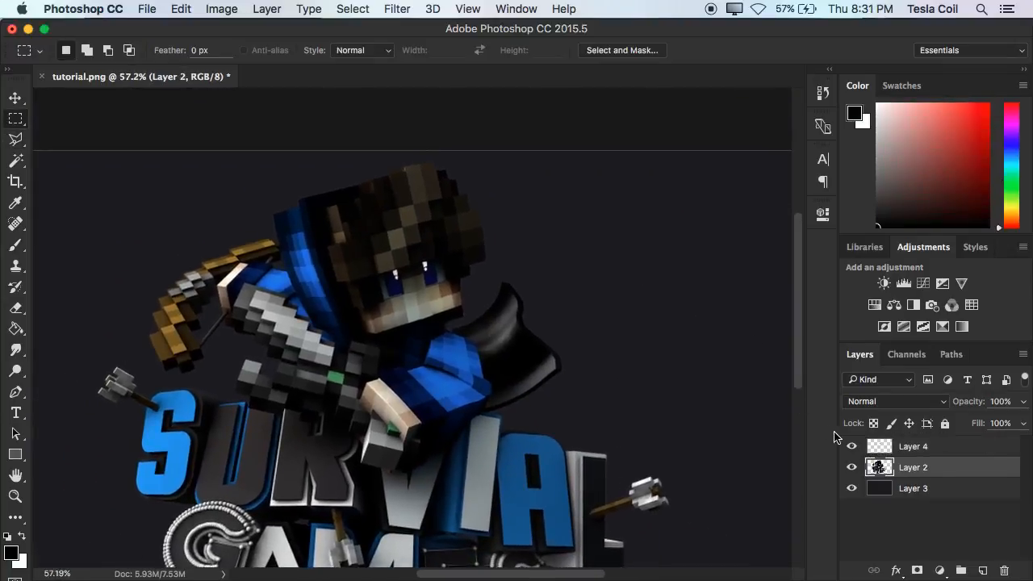
pyautogui.click(1006, 440)
pyautogui.scroll(8, 768, 360)
pyautogui.scroll(-8, 767, 360)
pyautogui.keyDown('shift'); pyautogui.click(924, 466); pyautogui.keyUp('shift')
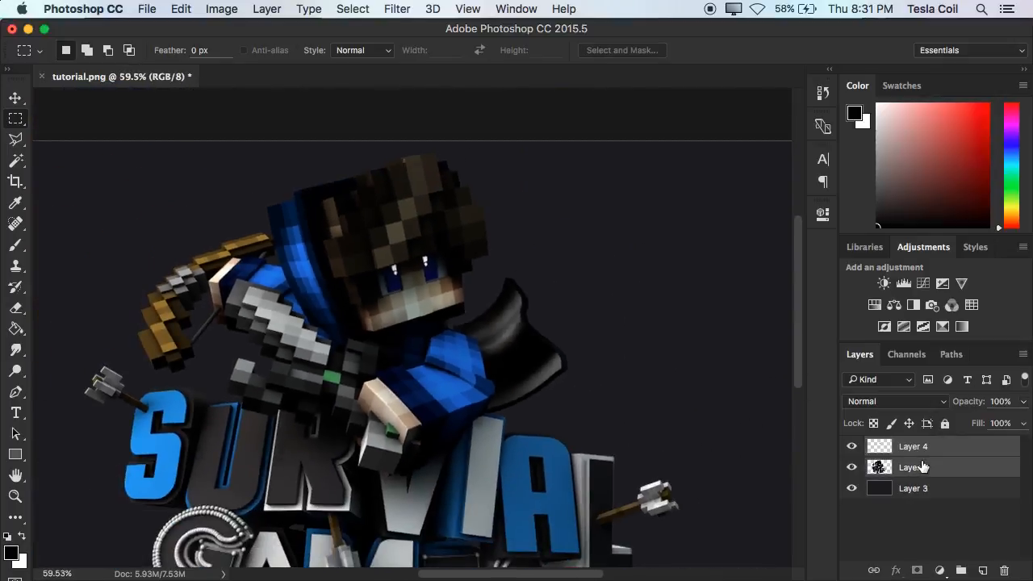
pyautogui.hotkey('ctrl', 'e')
pyautogui.scroll(-3, 547, 414)
pyautogui.scroll(4, 547, 414)
pyautogui.scroll(-3, 547, 414)
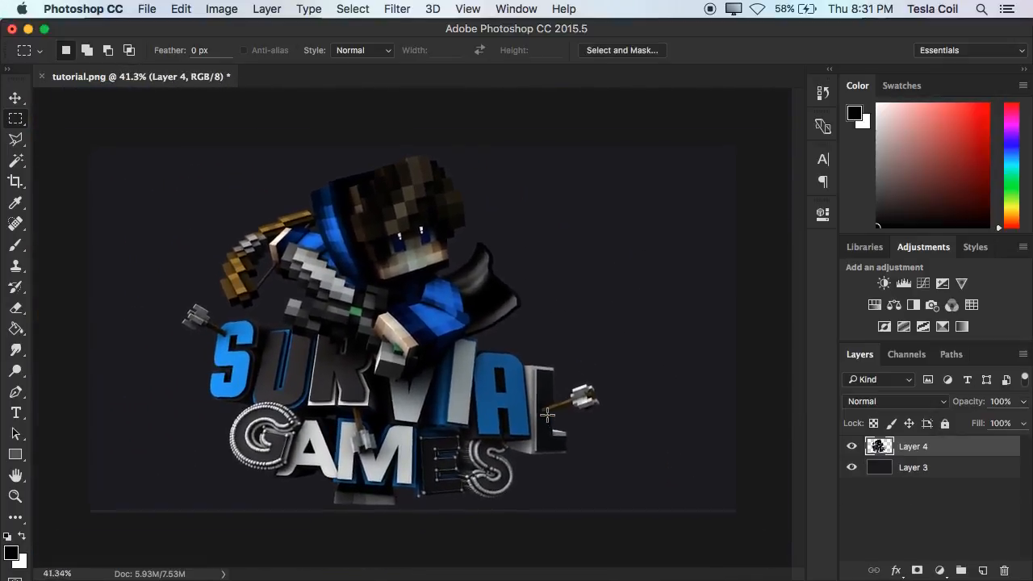
pyautogui.scroll(1, 547, 414)
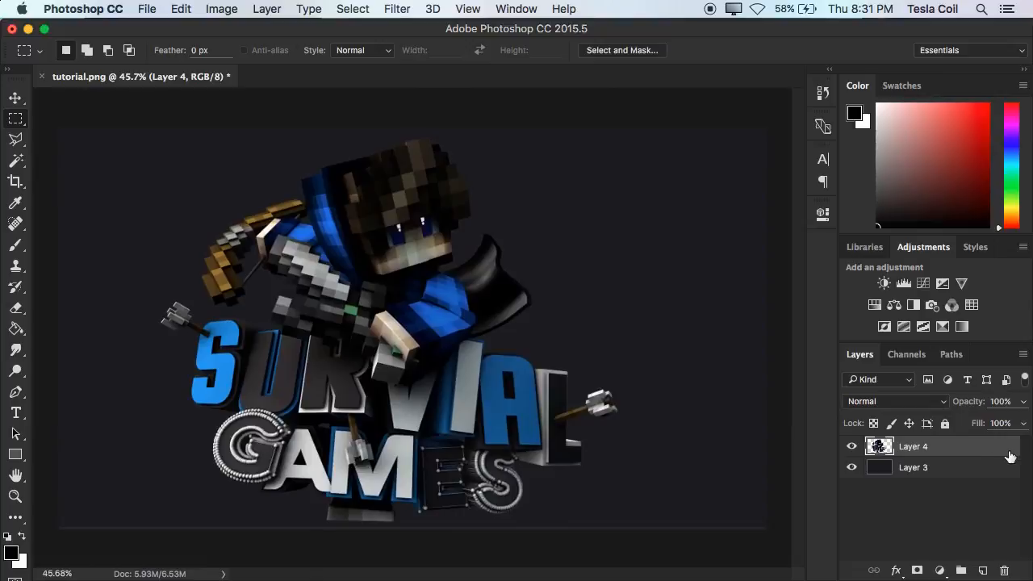
# Add a linear Gradient Overlay to the merged layer with Overlay blend mode, 65% opacity, the Black, White preset and a 90° angle.
pyautogui.doubleClick(975, 452)
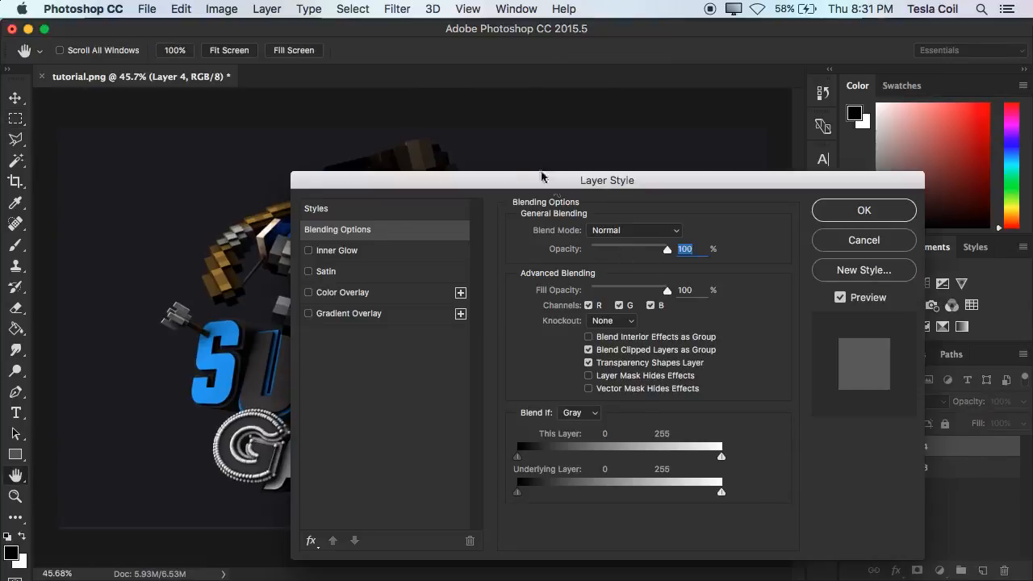
pyautogui.moveTo(489, 184); pyautogui.dragTo(669, 212)
pyautogui.click(448, 312)
pyautogui.doubleClick(858, 270)
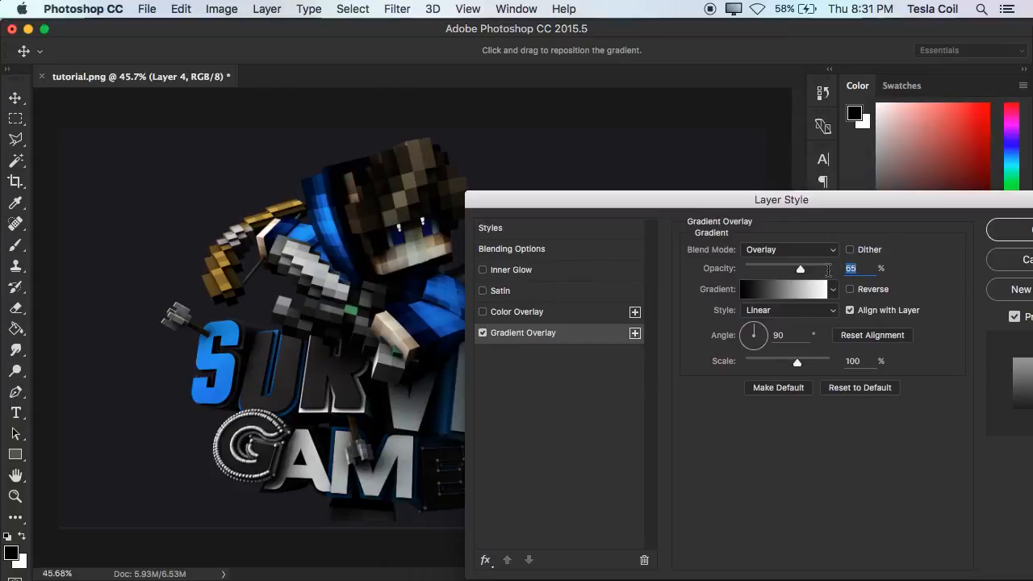
pyautogui.click(781, 252)
pyautogui.click(777, 244)
pyautogui.click(767, 292)
pyautogui.click(419, 167)
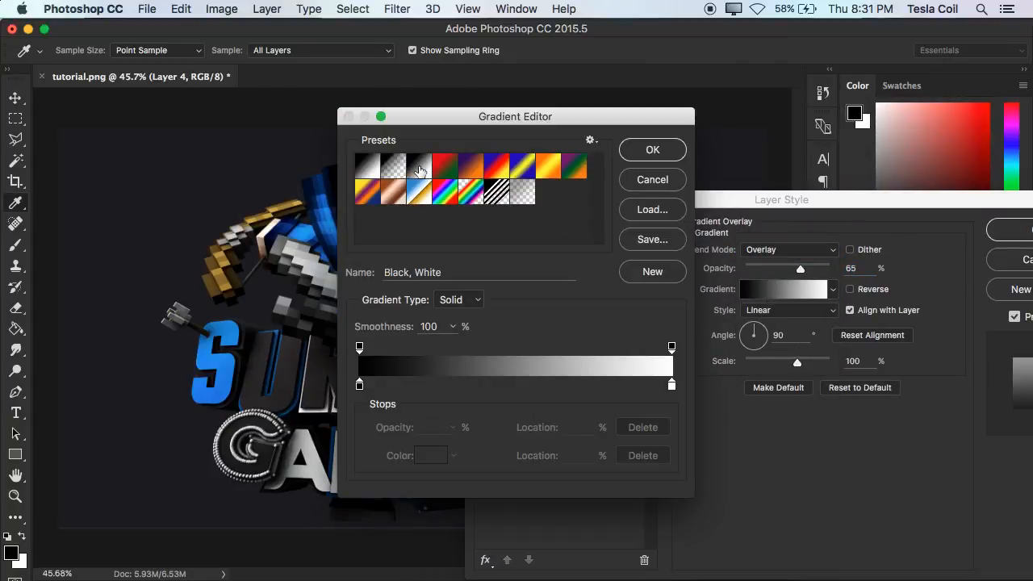
pyautogui.click(653, 150)
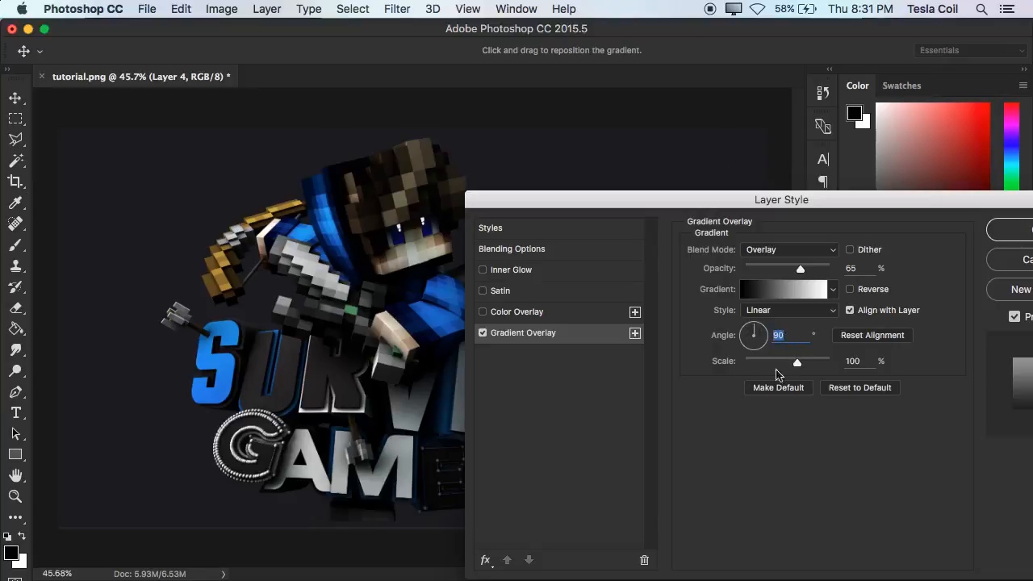
# Toggle the Gradient Overlay off and on to compare its effect on the artwork.
pyautogui.click(483, 333)
pyautogui.click(483, 333)
pyautogui.click(483, 332)
pyautogui.click(483, 332)
# Add a Color Overlay in Overlay mode at 16% opacity and set its color to light blue #94b2ff.
pyautogui.moveTo(552, 201); pyautogui.dragTo(583, 223)
pyautogui.click(512, 333)
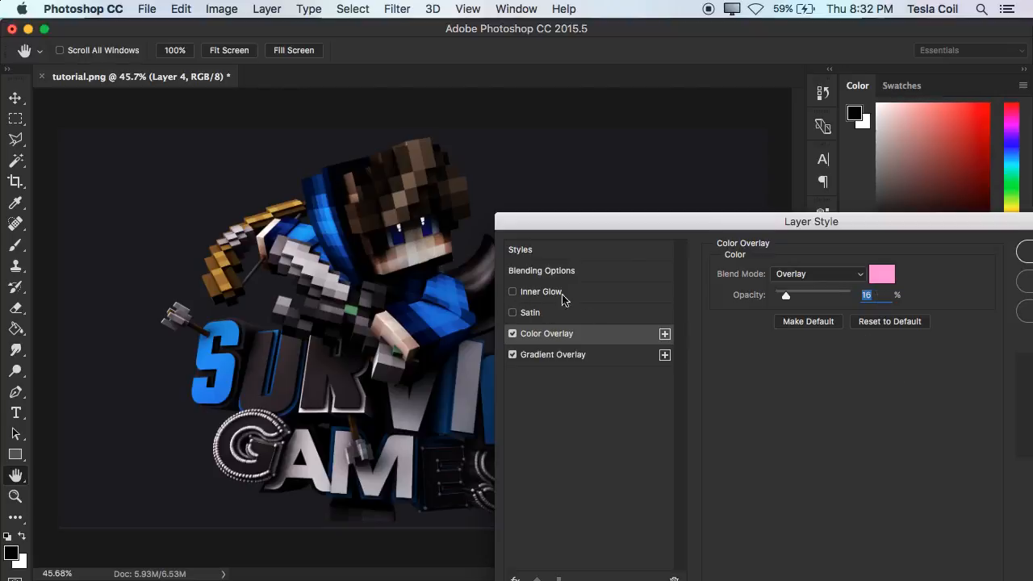
pyautogui.moveTo(685, 231); pyautogui.dragTo(781, 239)
pyautogui.click(979, 284)
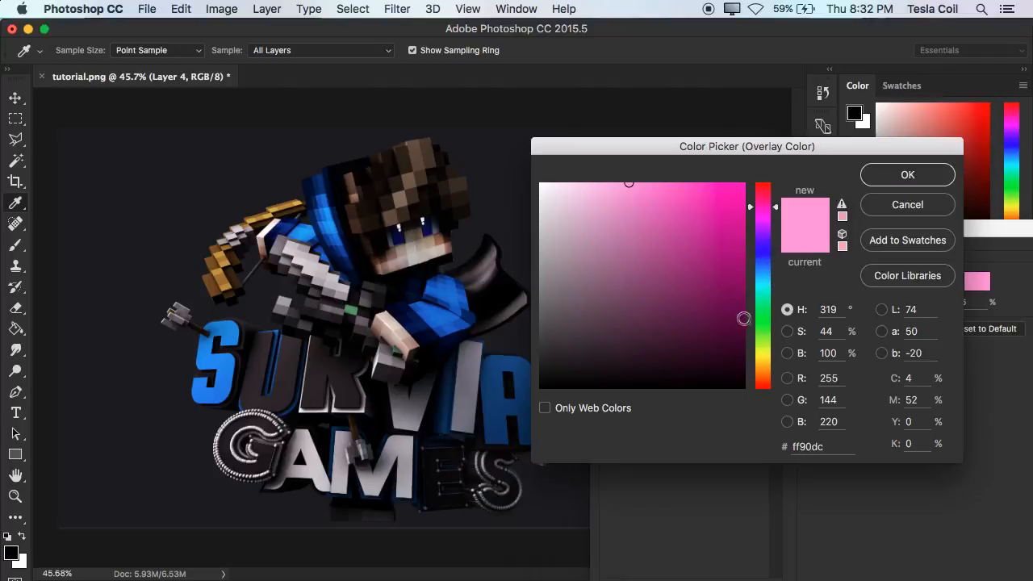
pyautogui.moveTo(763, 280); pyautogui.dragTo(764, 267)
pyautogui.moveTo(627, 187); pyautogui.dragTo(627, 179)
pyautogui.click(767, 264)
pyautogui.moveTo(767, 267); pyautogui.dragTo(767, 263)
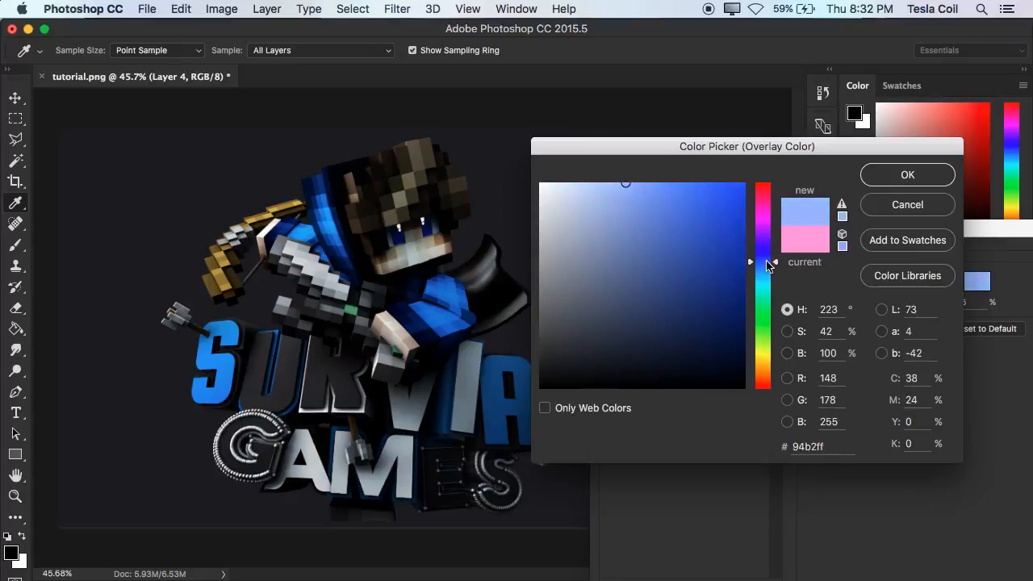
pyautogui.click(904, 175)
# Toggle the Color Overlay off and on to compare the blue tint.
pyautogui.click(607, 342)
pyautogui.click(608, 342)
pyautogui.click(608, 341)
pyautogui.click(607, 342)
pyautogui.click(608, 341)
pyautogui.click(608, 341)
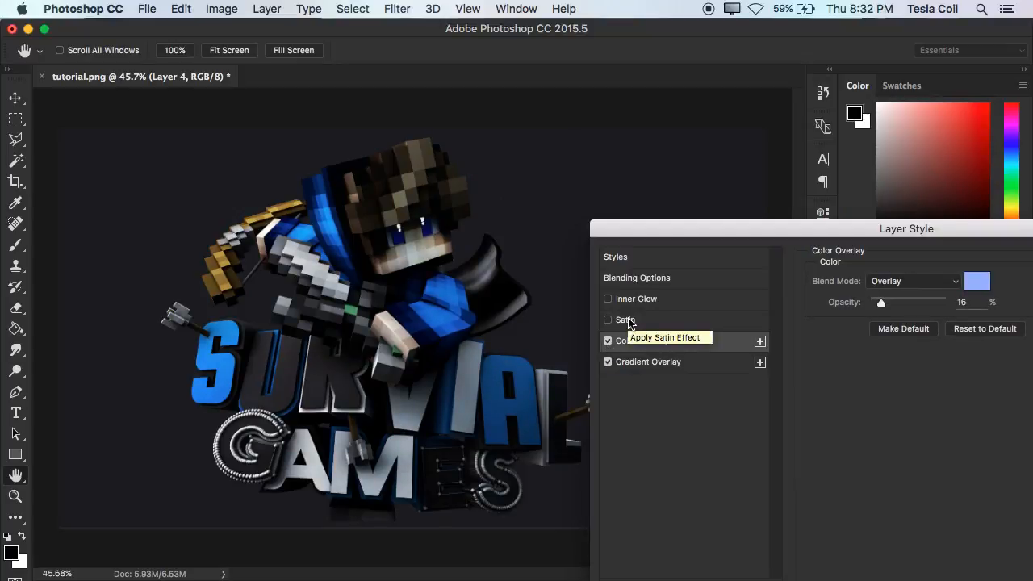
# Add an inverted Satin effect in Multiply mode with black, 5% opacity, 19° angle, 11 px distance and 14 px size.
pyautogui.click(629, 321)
pyautogui.moveTo(652, 229); pyautogui.dragTo(622, 218)
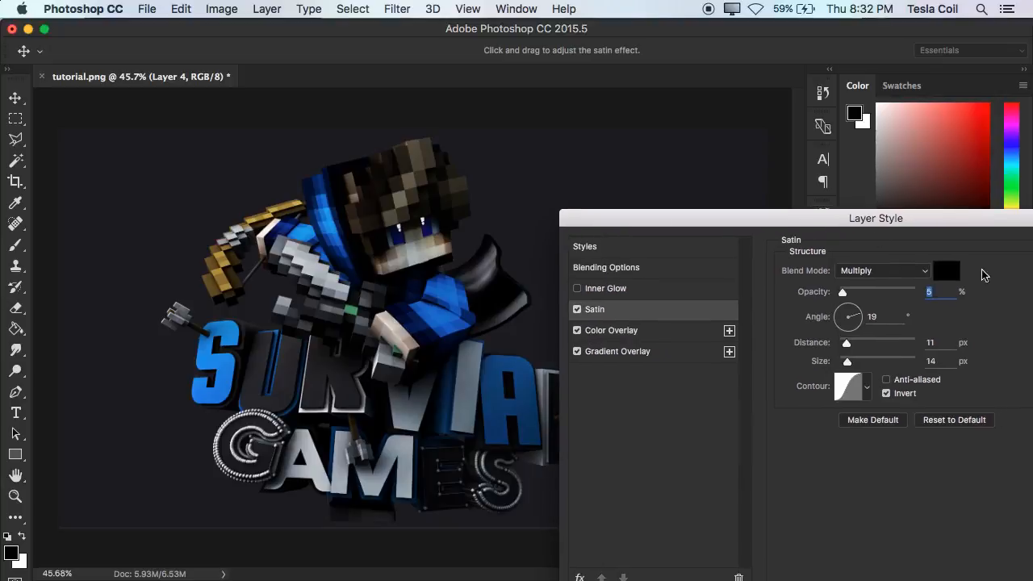
pyautogui.click(932, 291)
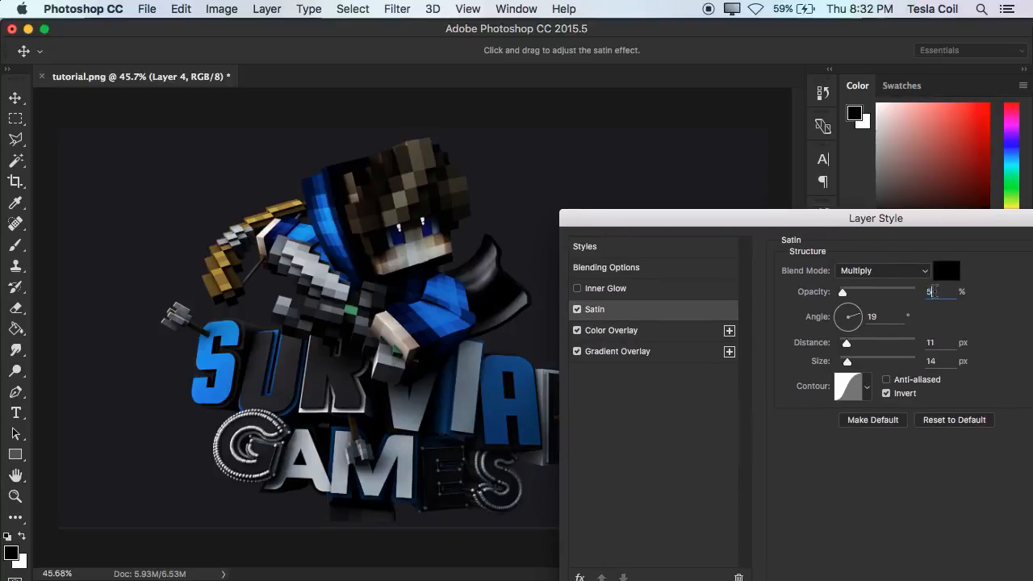
pyautogui.click(859, 273)
pyautogui.click(859, 273)
pyautogui.moveTo(884, 317); pyautogui.dragTo(870, 317)
pyautogui.doubleClick(940, 342)
# Toggle the Satin effect off and on to compare its shading.
pyautogui.click(577, 309)
pyautogui.click(577, 309)
pyautogui.click(577, 309)
pyautogui.click(577, 309)
pyautogui.click(577, 309)
pyautogui.click(577, 309)
# Add a white Inner Glow in Overlay mode with 100% opacity, Softer technique, Edge source and 40 px size.
pyautogui.click(601, 292)
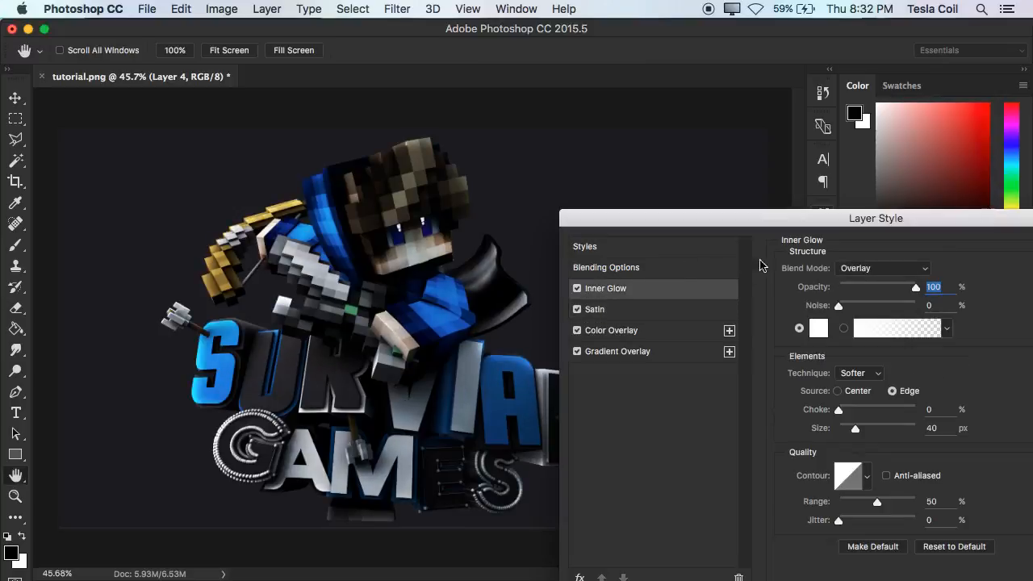
pyautogui.click(883, 270)
pyautogui.click(881, 269)
pyautogui.moveTo(915, 290); pyautogui.dragTo(946, 294)
pyautogui.moveTo(941, 428); pyautogui.dragTo(921, 428)
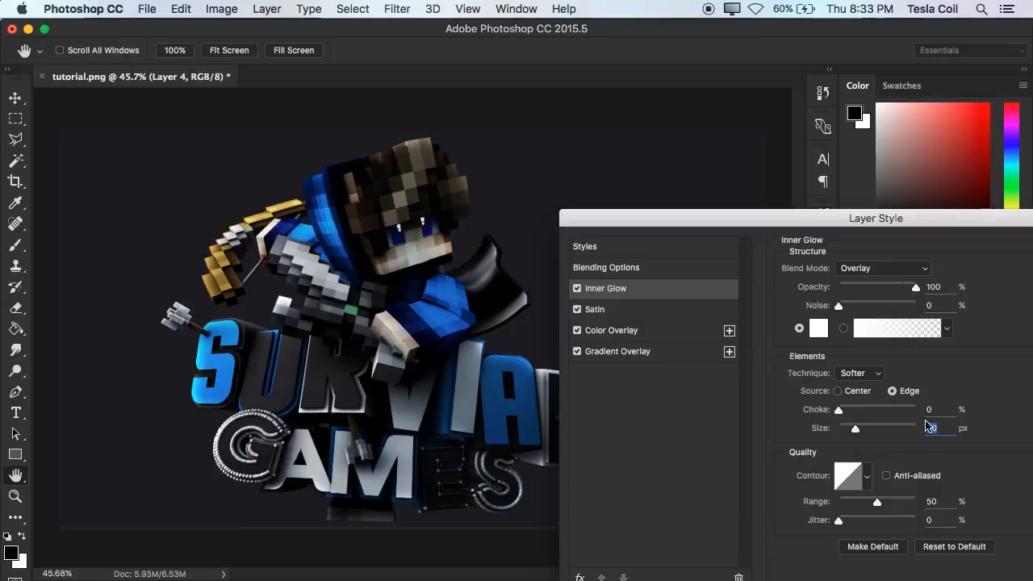
pyautogui.moveTo(721, 226); pyautogui.dragTo(564, 188)
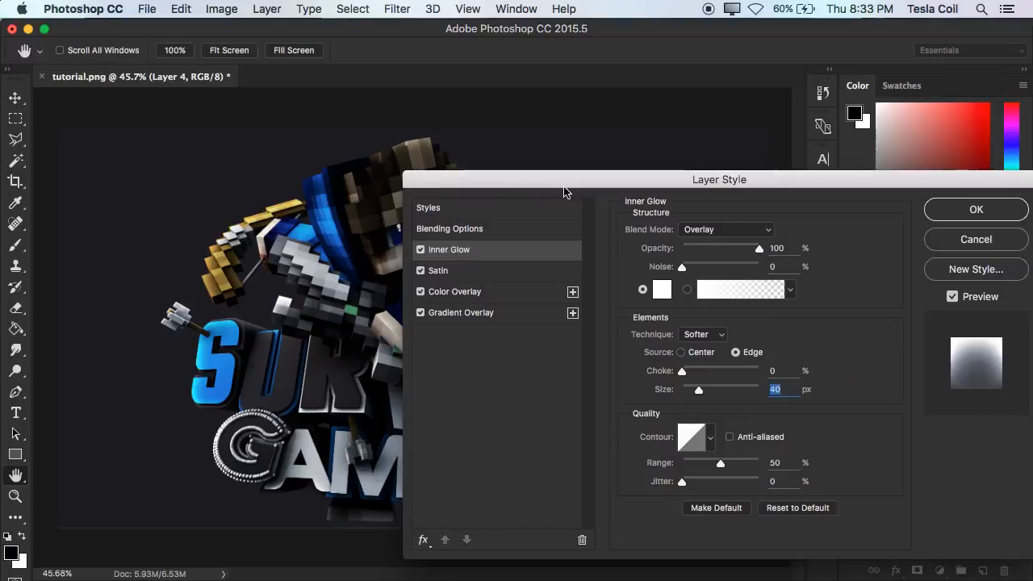
pyautogui.click(956, 271)
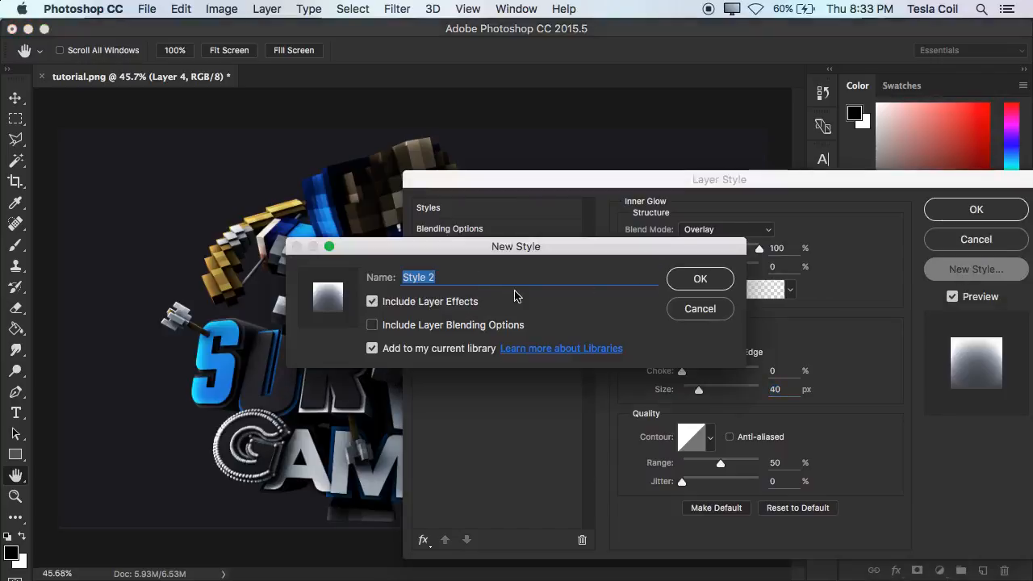
pyautogui.click(705, 310)
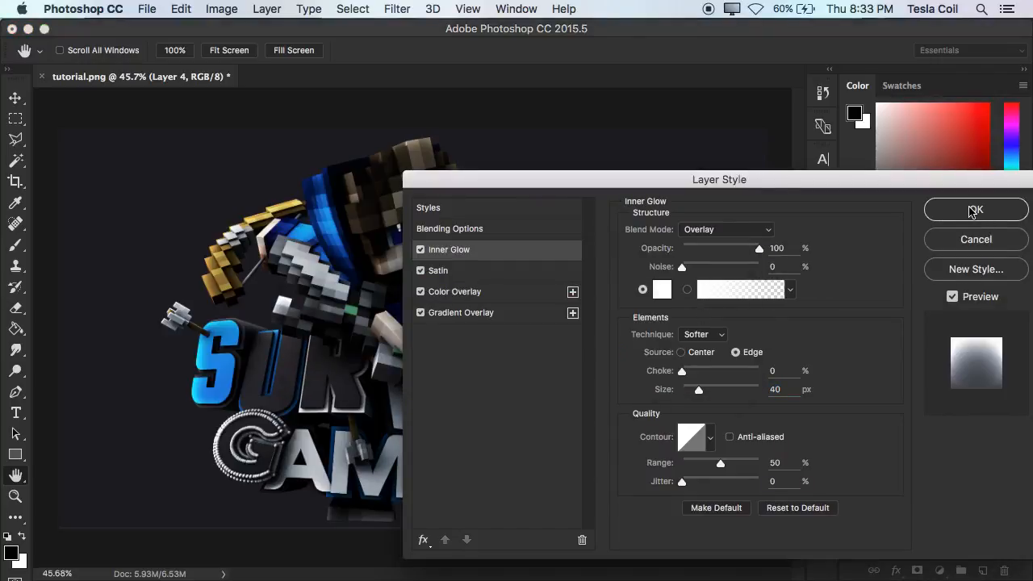
# Apply the layer effects to Layer 4 and rasterize its layer style.
pyautogui.click(972, 212)
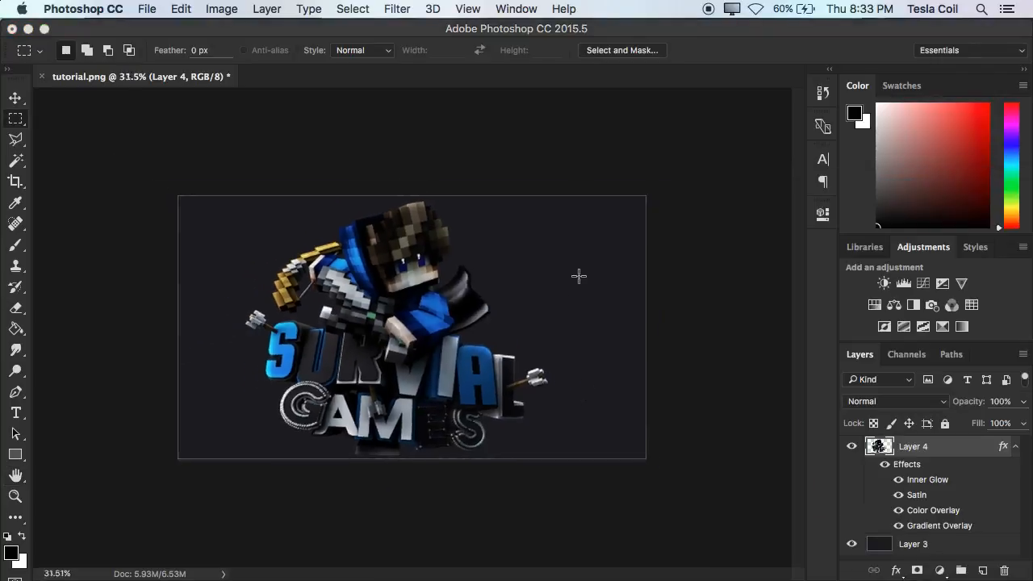
pyautogui.scroll(5, 578, 277)
pyautogui.scroll(-1, 578, 277)
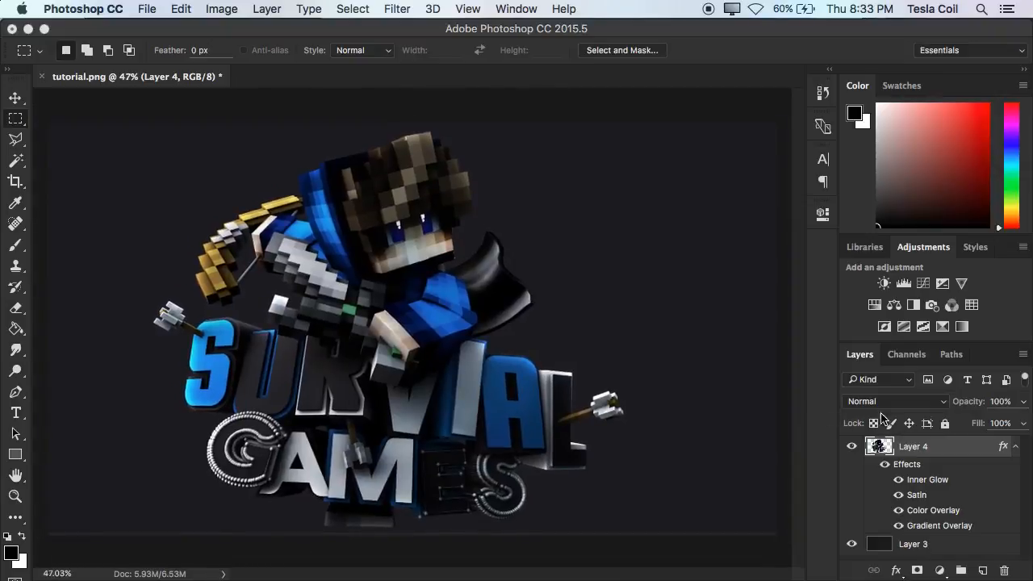
pyautogui.rightClick(928, 456)
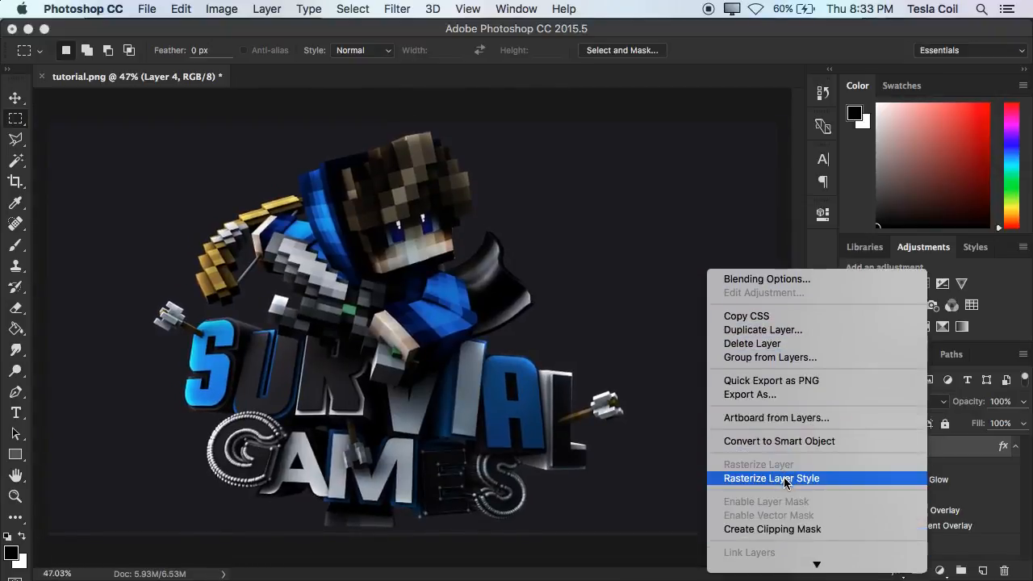
pyautogui.click(772, 479)
pyautogui.scroll(2, 708, 439)
pyautogui.scroll(-1, 707, 438)
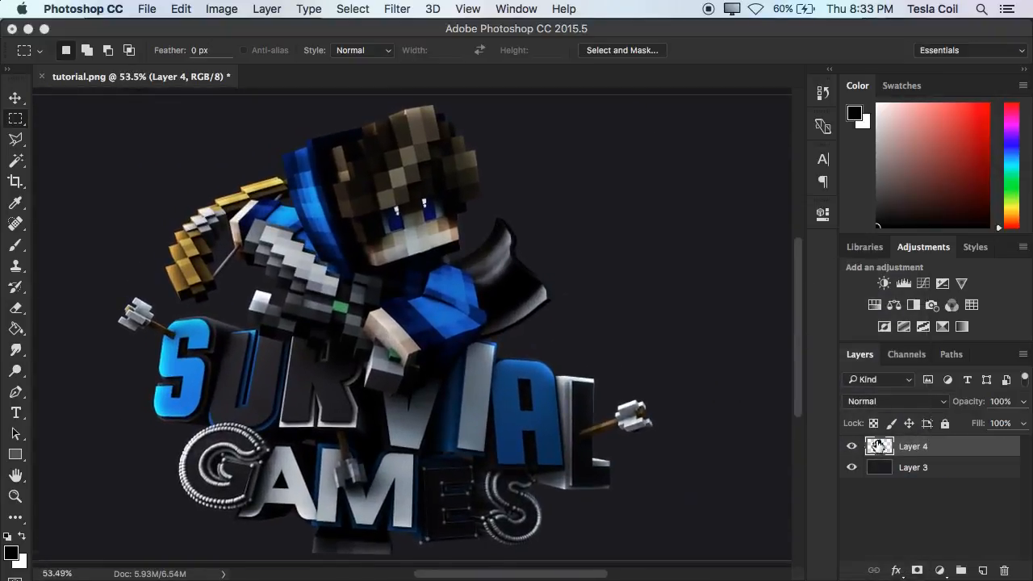
# Examine the edges of the character's face and the cape up close.
pyautogui.scroll(4, 615, 315)
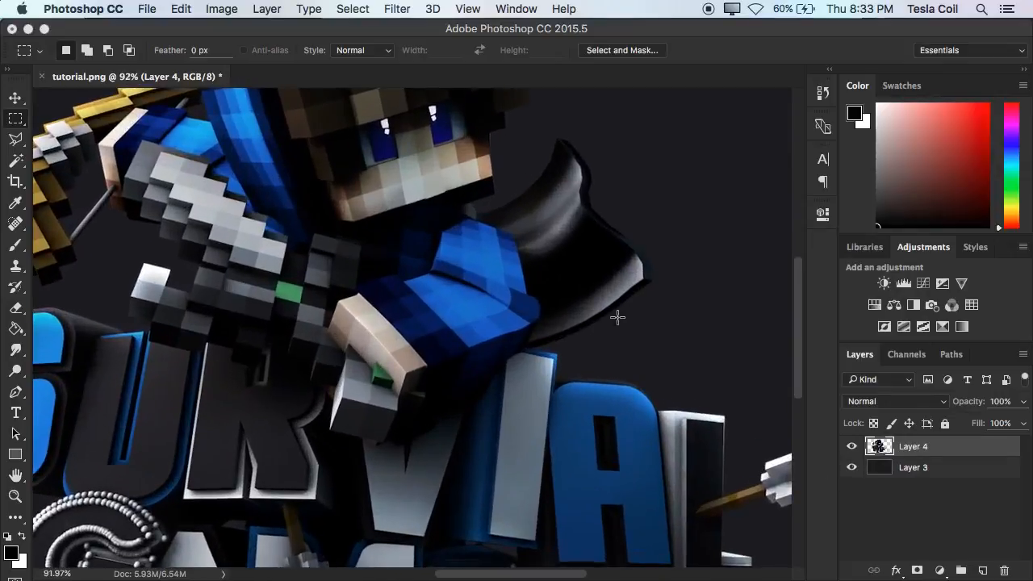
pyautogui.scroll(-1, 616, 315)
pyautogui.scroll(2, 471, 256)
pyautogui.scroll(1, 471, 256)
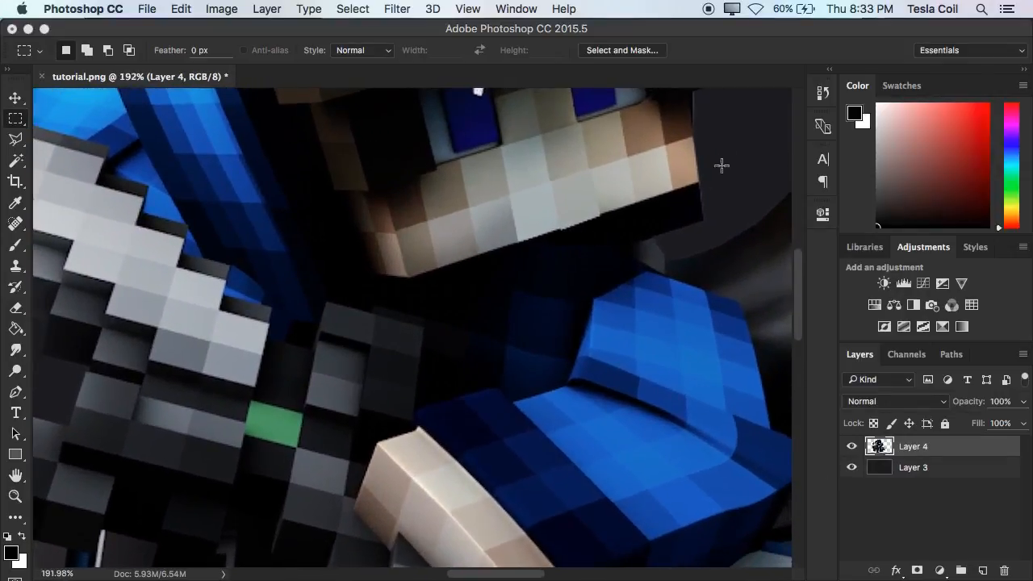
pyautogui.moveTo(692, 96); pyautogui.dragTo(710, 213)
pyautogui.scroll(-5, 708, 212)
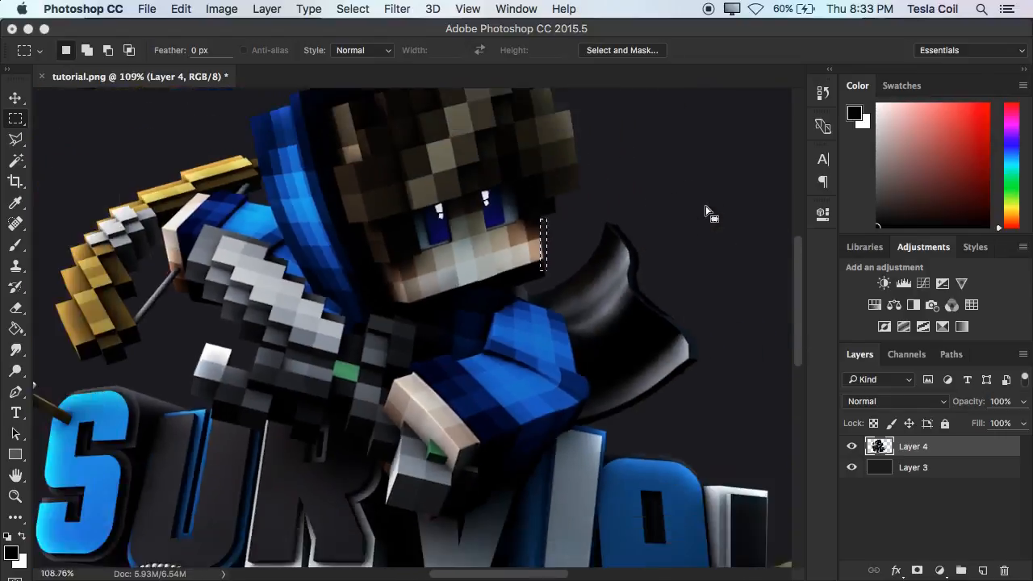
# Add a white Inner Glow to Layer 4 in Color Dodge mode with 40% opacity, 10% choke and 30 px size.
pyautogui.doubleClick(985, 448)
pyautogui.moveTo(401, 89); pyautogui.dragTo(710, 222)
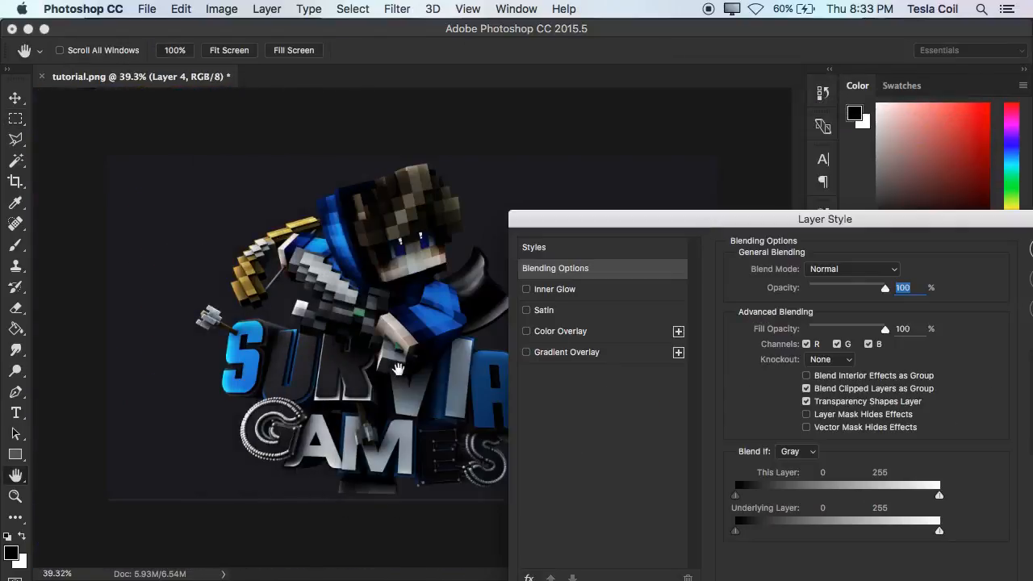
pyautogui.click(528, 291)
pyautogui.click(884, 429)
pyautogui.write('30')
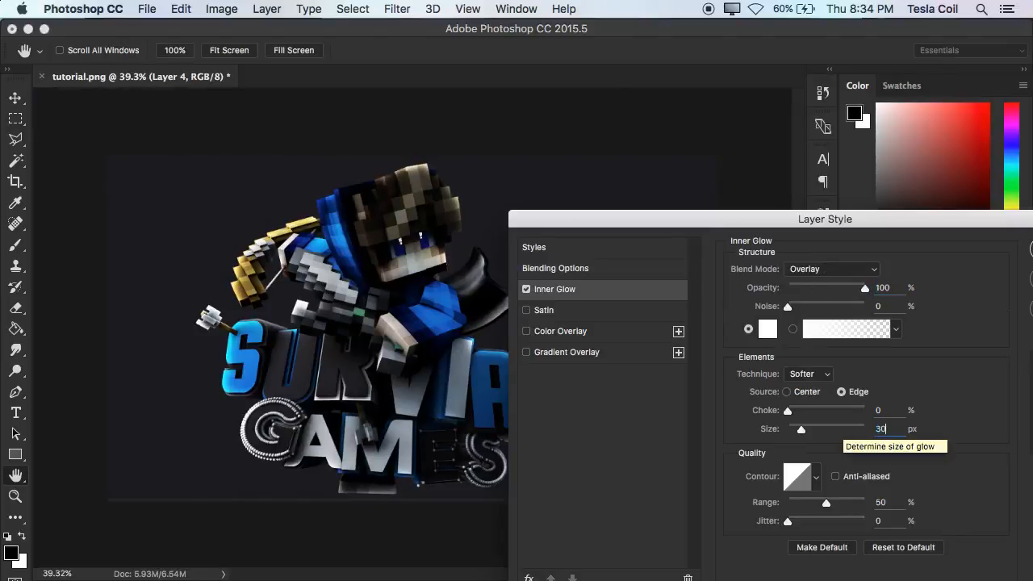
pyautogui.write('10')
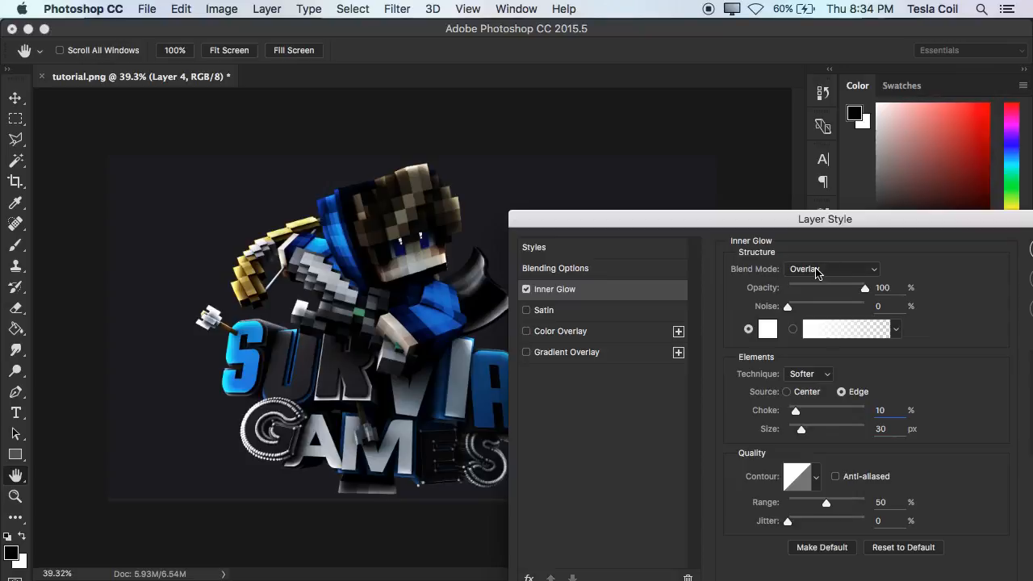
pyautogui.click(818, 273)
pyautogui.click(801, 223)
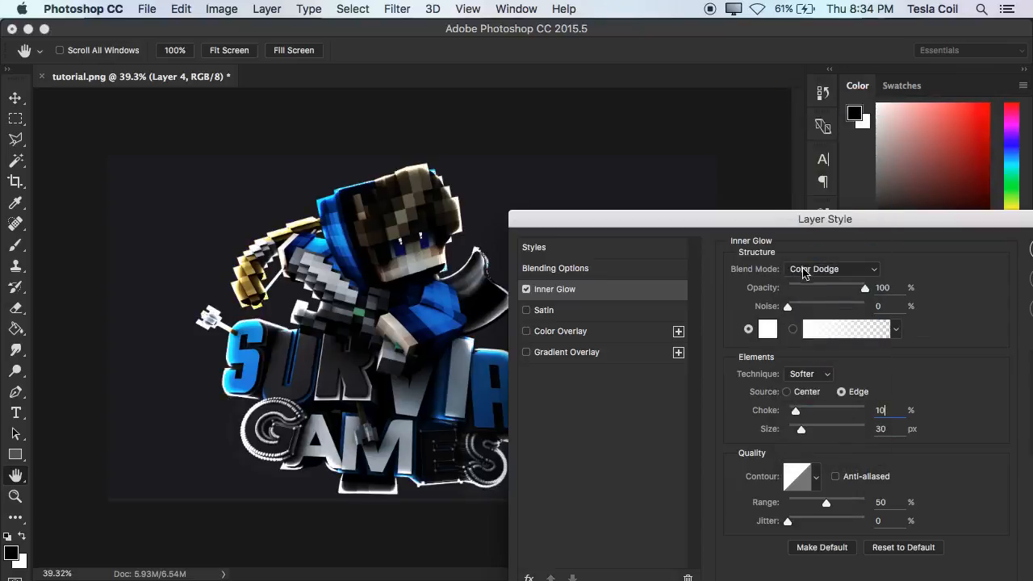
pyautogui.moveTo(841, 292); pyautogui.dragTo(820, 297)
# Toggle the Inner Glow off and on repeatedly to compare its edge highlights.
pyautogui.click(526, 289)
pyautogui.click(526, 289)
pyautogui.click(526, 289)
pyautogui.click(526, 289)
pyautogui.click(526, 289)
pyautogui.click(526, 289)
pyautogui.click(527, 289)
# Try the Overlay, Linear Dodge (Add) and Lighter Color blend modes on the Inner Glow and return it to Color Dodge.
pyautogui.click(818, 272)
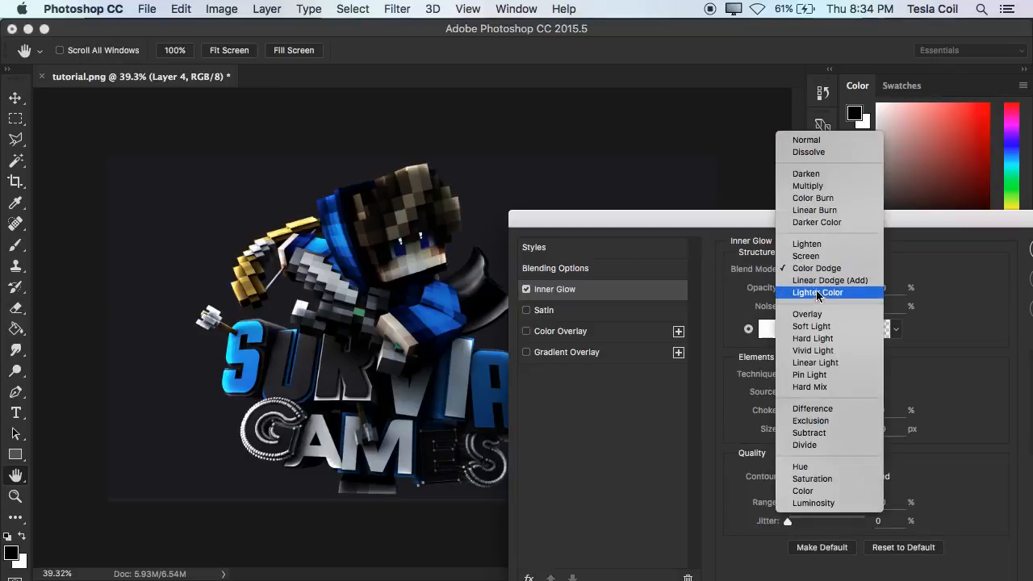
pyautogui.scroll(-2, 813, 319)
pyautogui.click(807, 297)
pyautogui.click(831, 269)
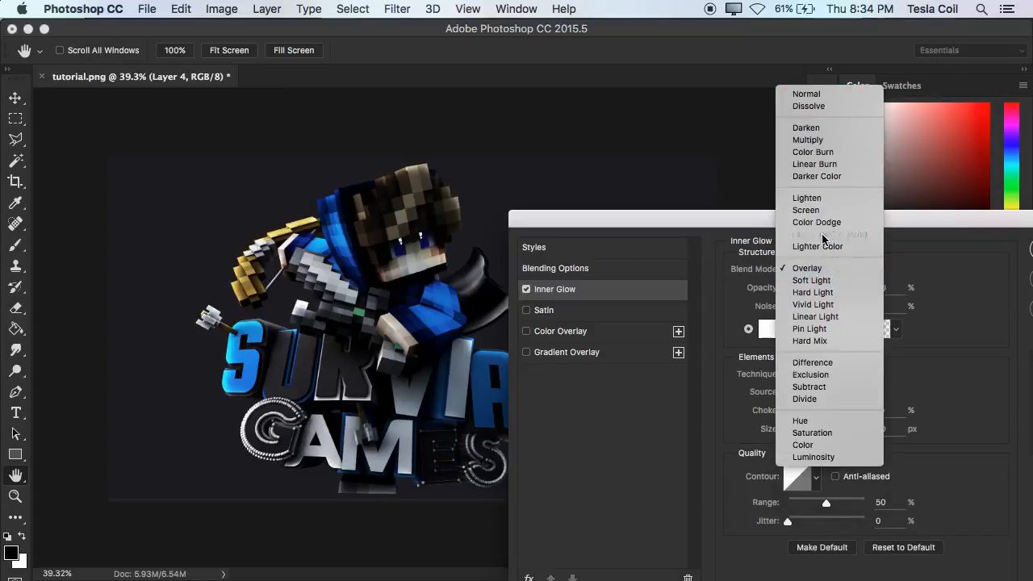
pyautogui.click(827, 239)
pyautogui.click(813, 272)
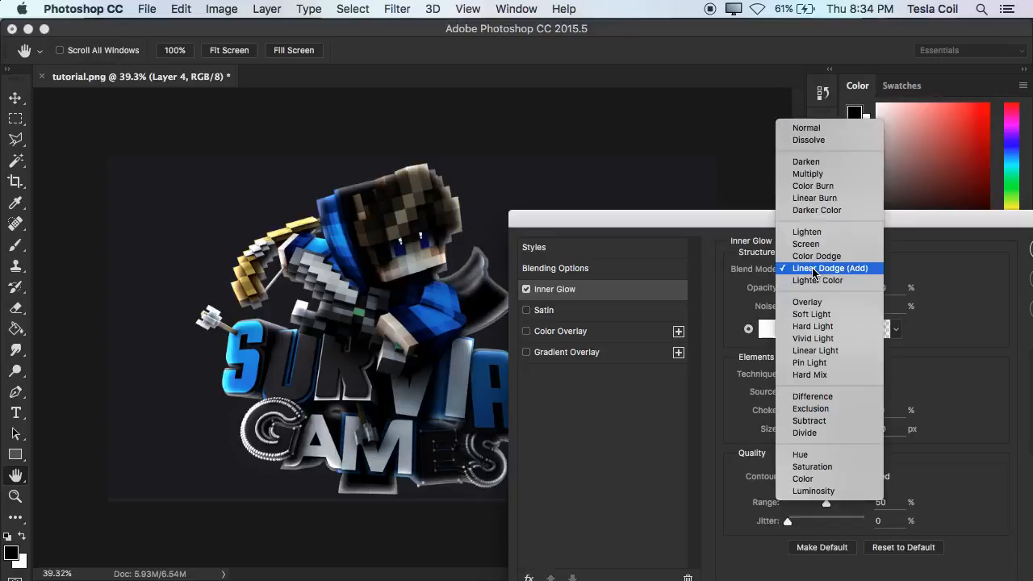
pyautogui.click(833, 307)
pyautogui.click(828, 269)
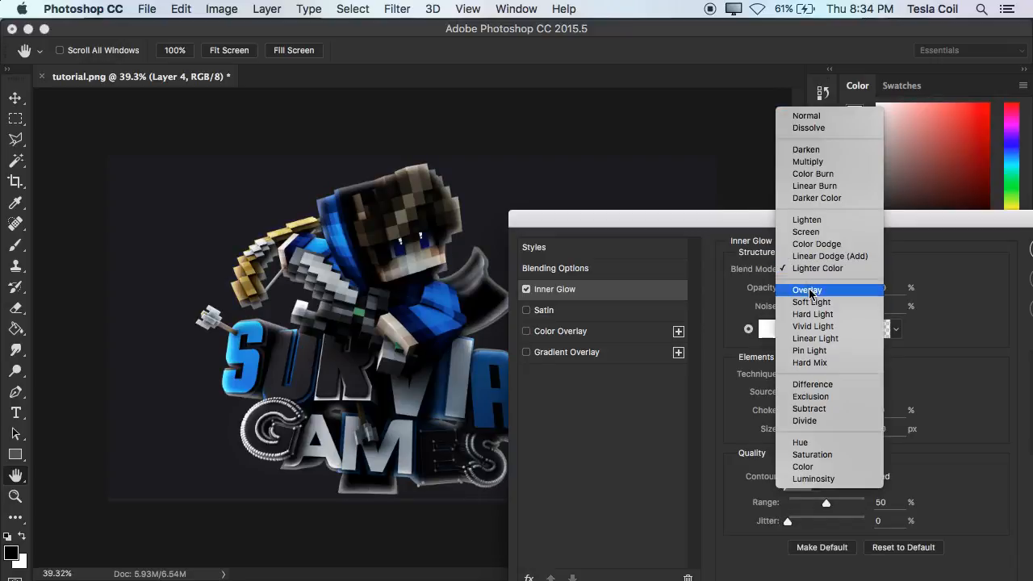
pyautogui.click(811, 289)
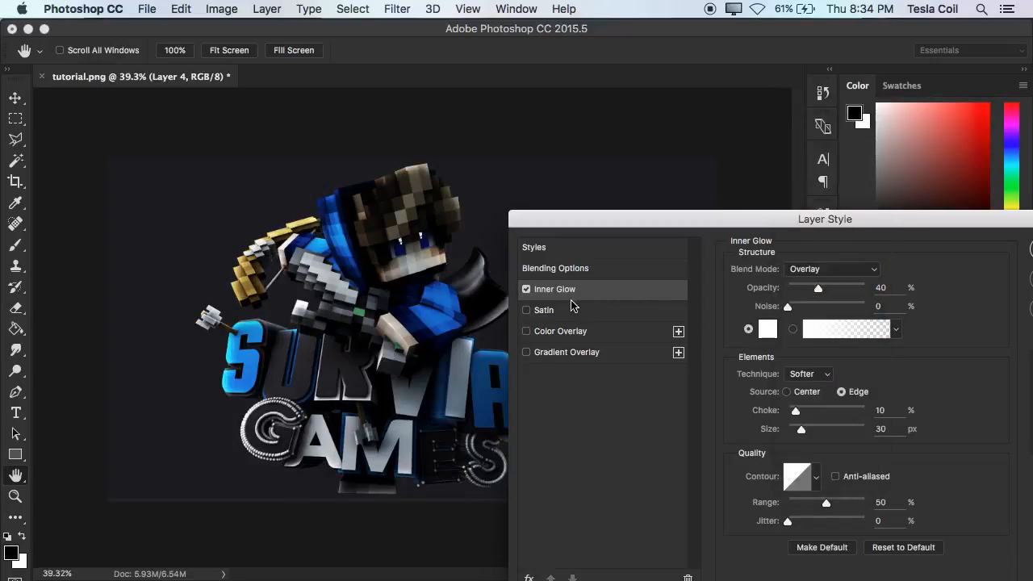
pyautogui.click(807, 271)
pyautogui.click(812, 224)
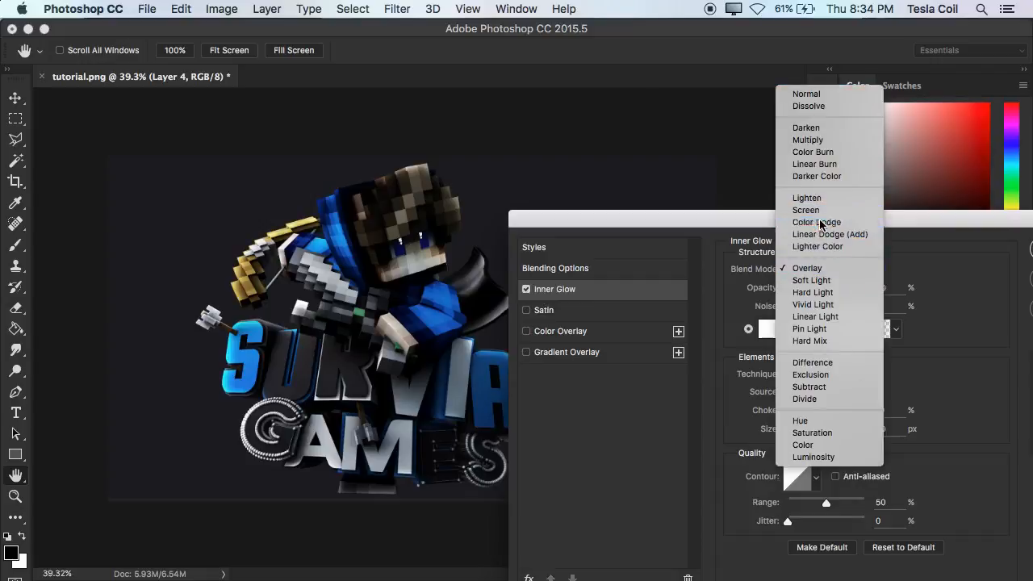
# Compare the artwork without and with the Inner Glow and apply the effect to Layer 4.
pyautogui.click(526, 289)
pyautogui.click(526, 289)
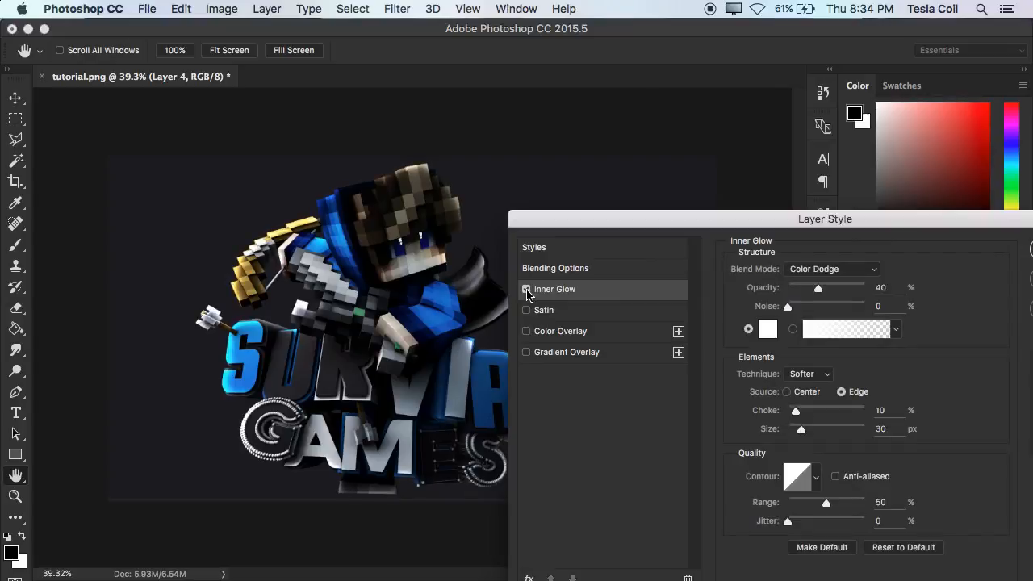
pyautogui.press('Return')
pyautogui.click(975, 470)
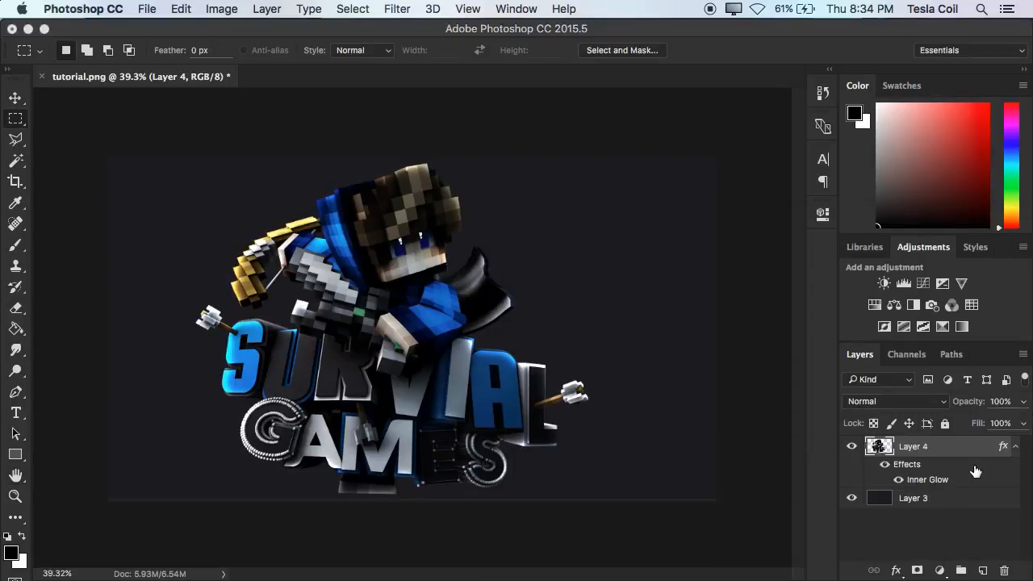
# Change Layer 4's Inner Glow color to pale blue #e3f8ff and apply the layer style.
pyautogui.doubleClick(957, 450)
pyautogui.click(250, 157)
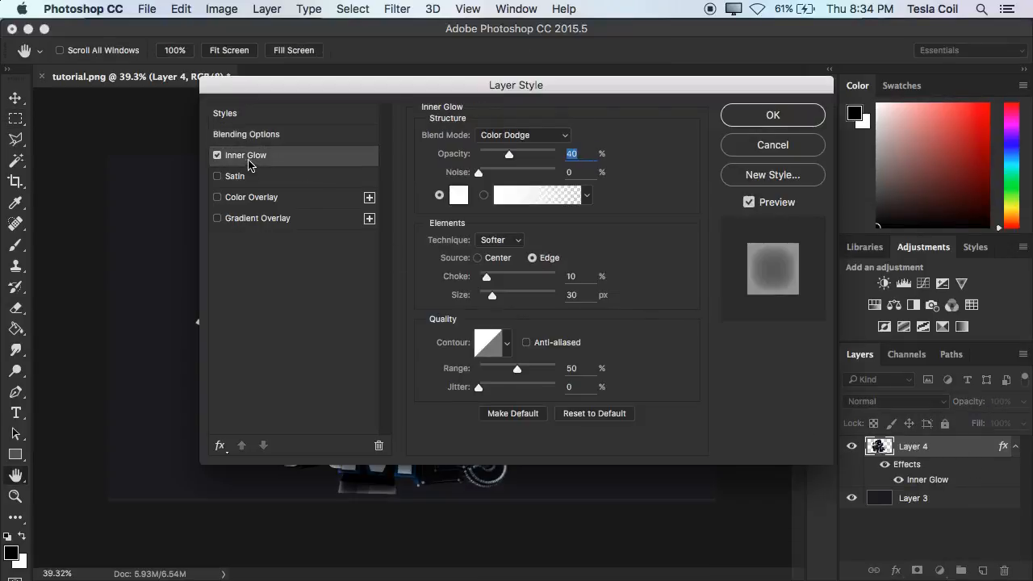
pyautogui.moveTo(242, 93); pyautogui.dragTo(715, 160)
pyautogui.click(932, 264)
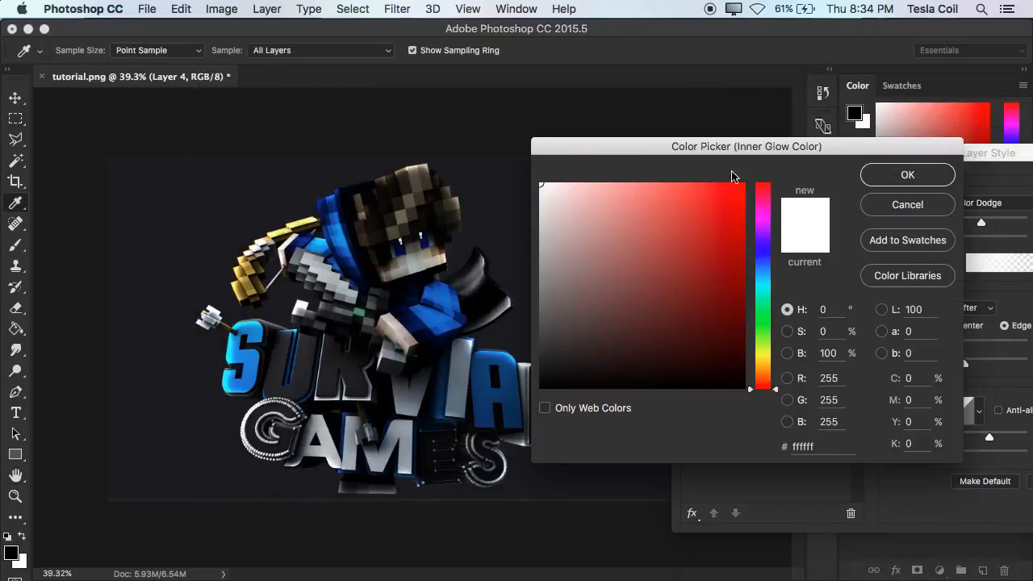
pyautogui.click(765, 278)
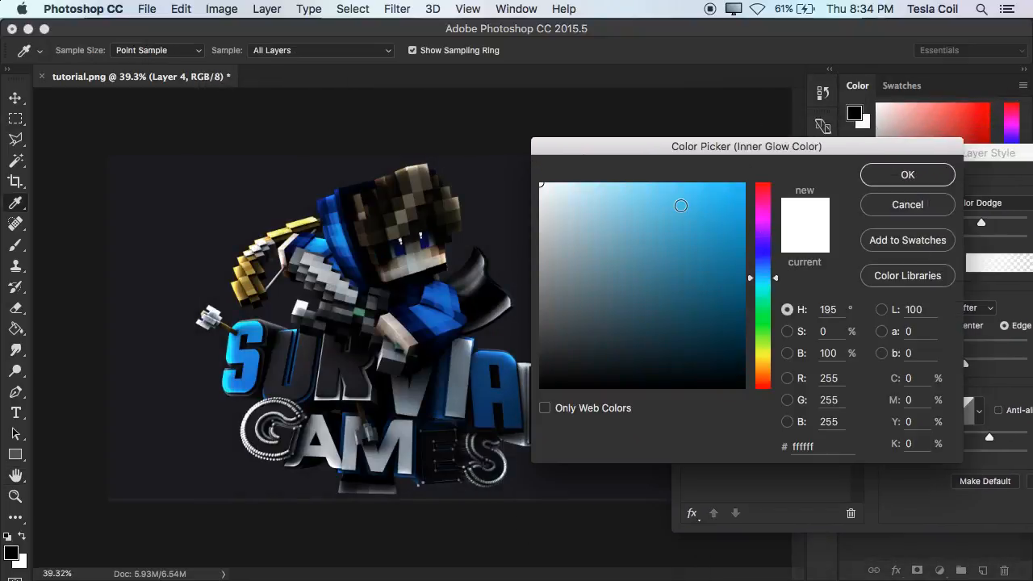
pyautogui.click(578, 187)
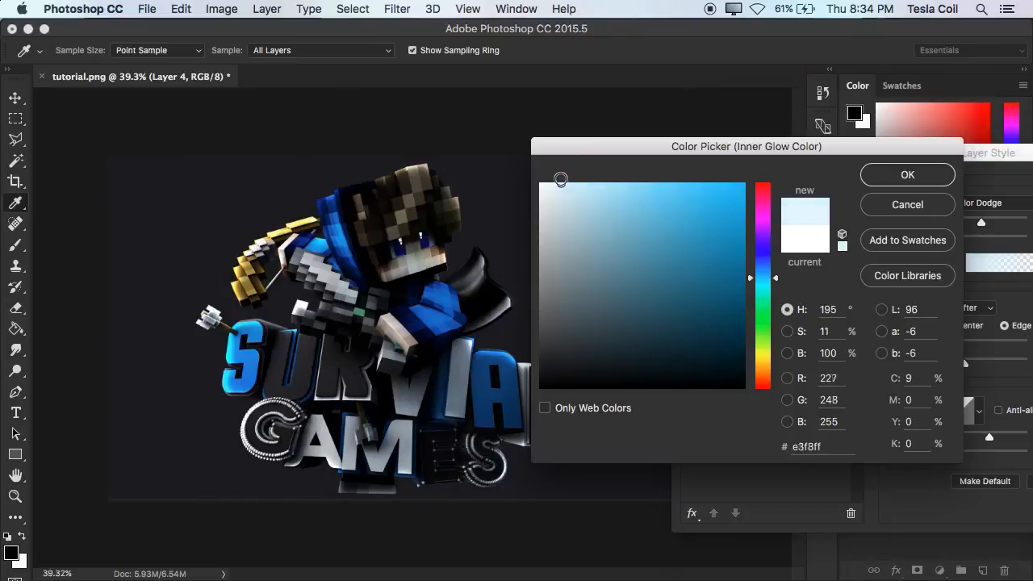
pyautogui.click(909, 174)
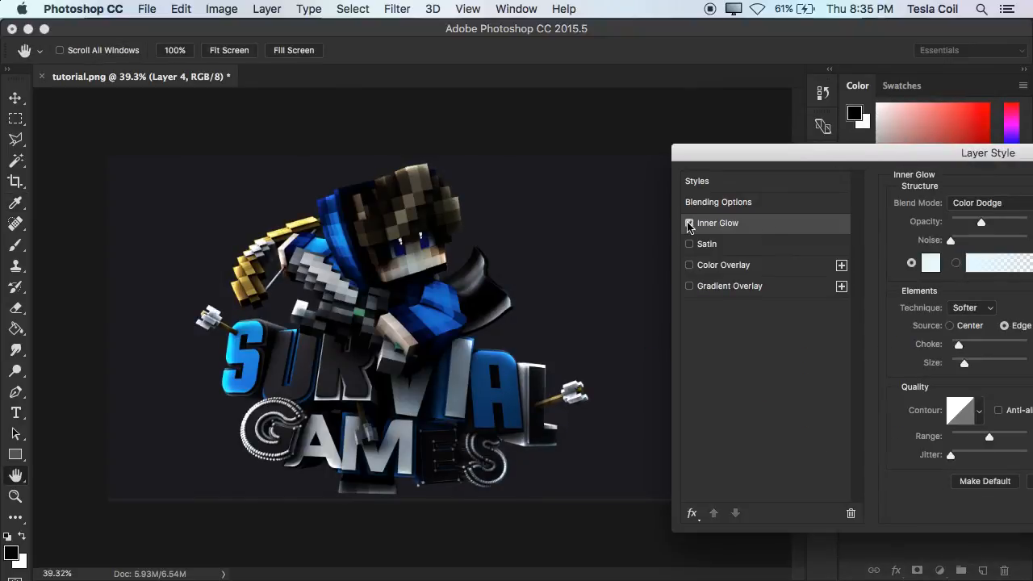
pyautogui.moveTo(723, 153); pyautogui.dragTo(357, 169)
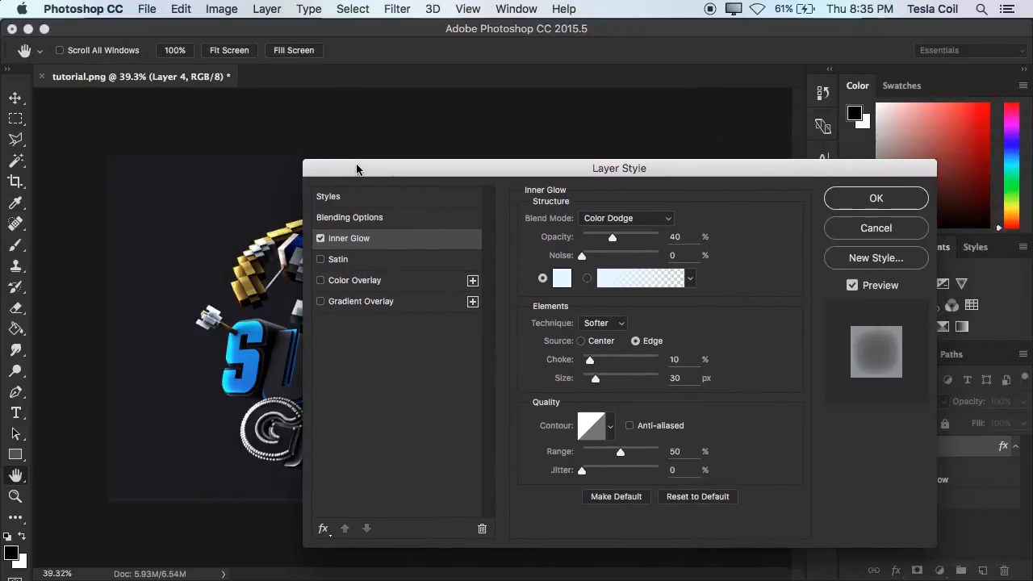
pyautogui.click(852, 202)
# Rasterize the layer style of Layer 4 to bake in the pale blue Inner Glow.
pyautogui.rightClick(939, 451)
pyautogui.click(781, 387)
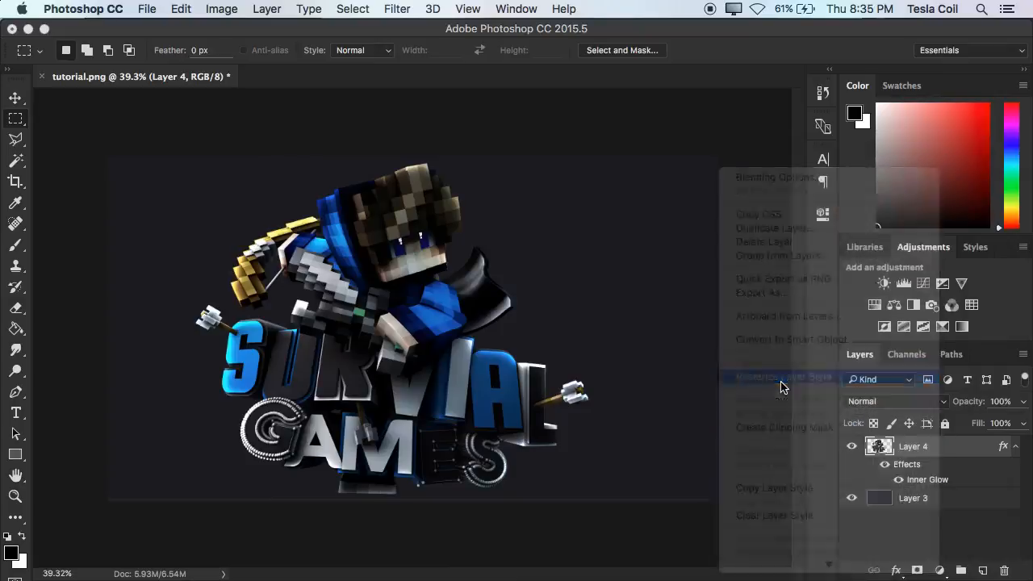
pyautogui.scroll(3, 634, 277)
pyautogui.scroll(-3, 634, 277)
pyautogui.scroll(1, 638, 279)
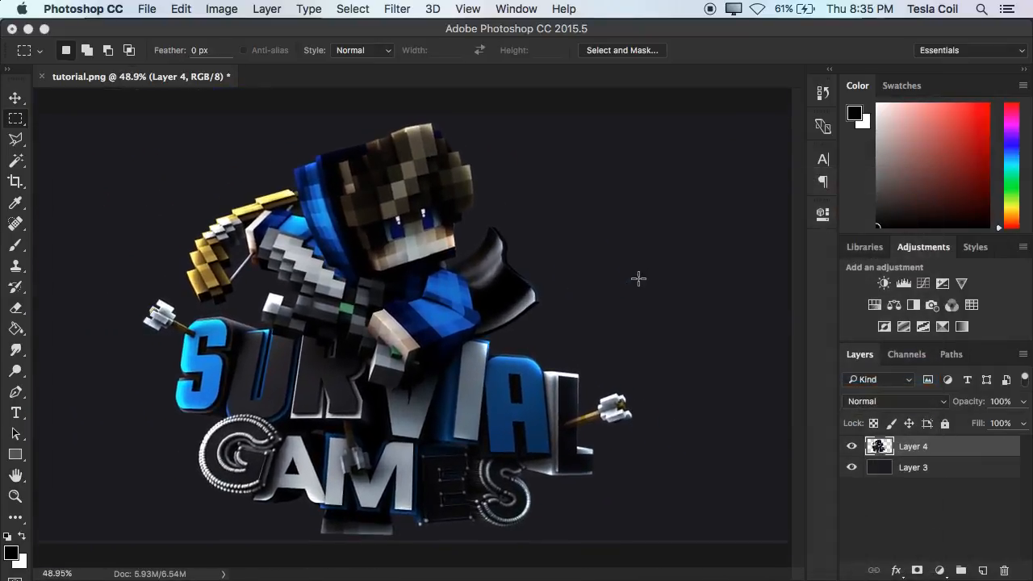
# Duplicate Layer 4, move the copy beneath the Layer 3 background and hide it.
pyautogui.hotkey('ctrl', 'j')
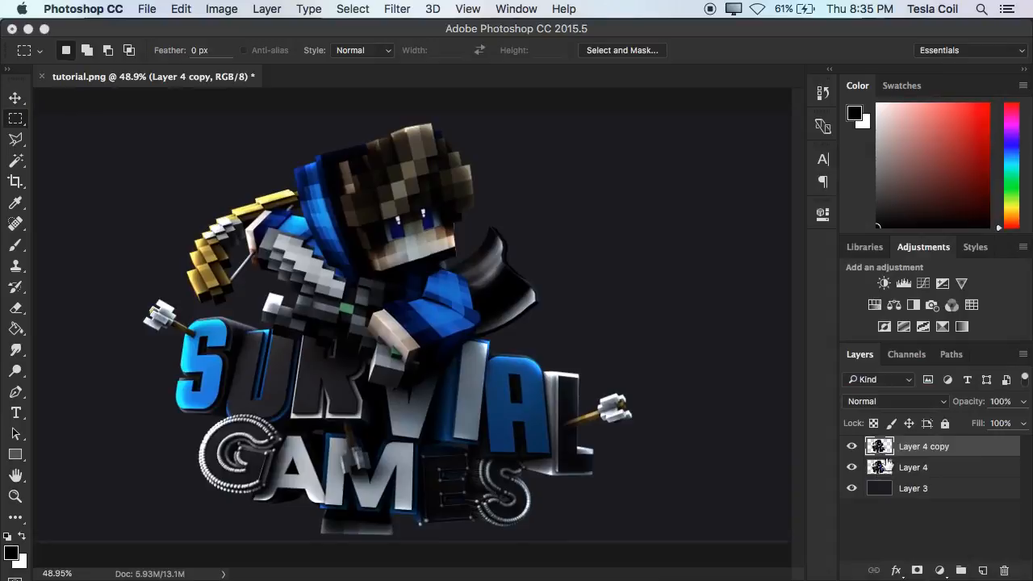
pyautogui.moveTo(922, 454); pyautogui.dragTo(933, 513)
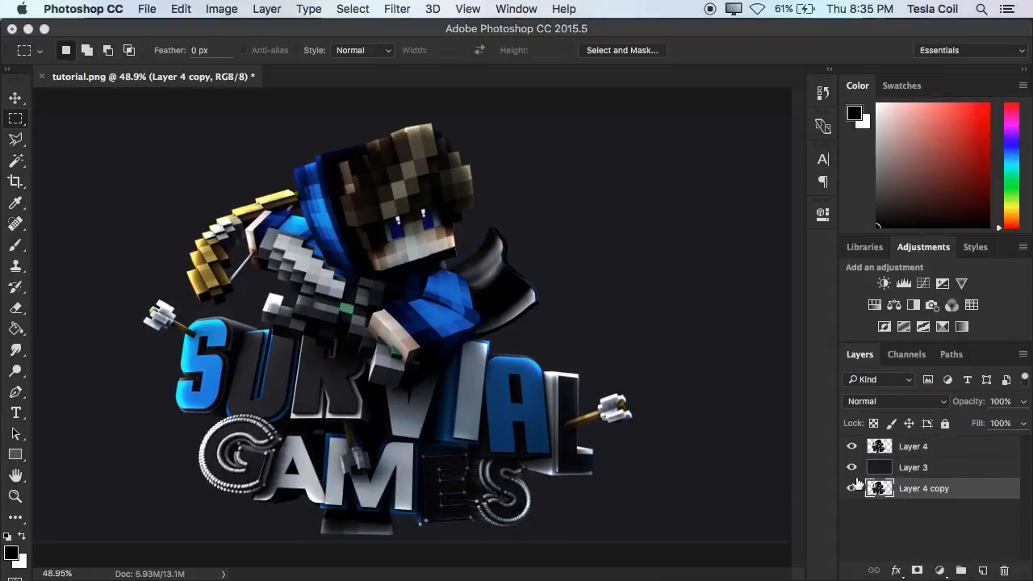
pyautogui.click(852, 488)
# Select Layer 4 and open it in the Liquify filter.
pyautogui.click(924, 468)
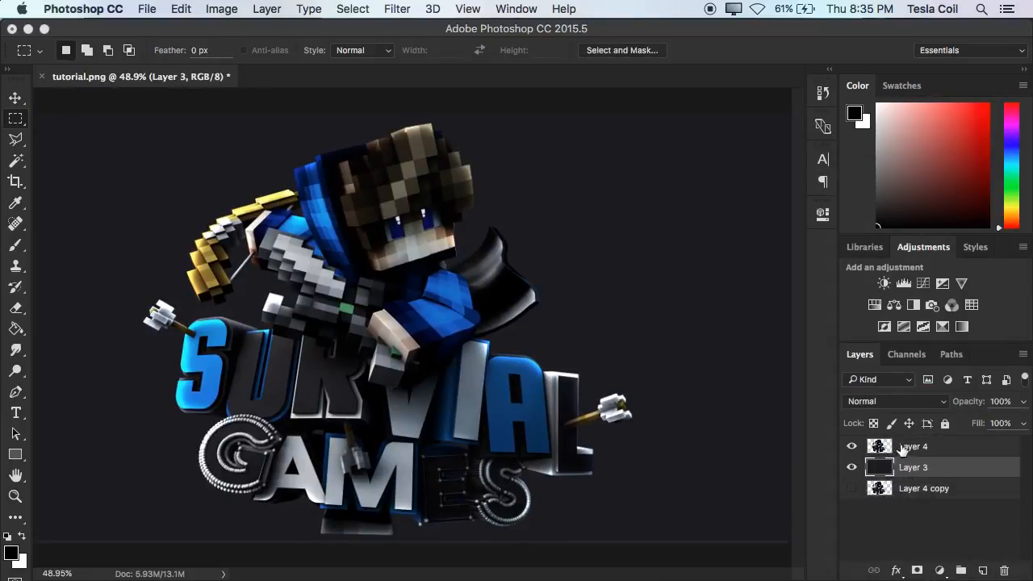
pyautogui.click(903, 449)
pyautogui.click(396, 9)
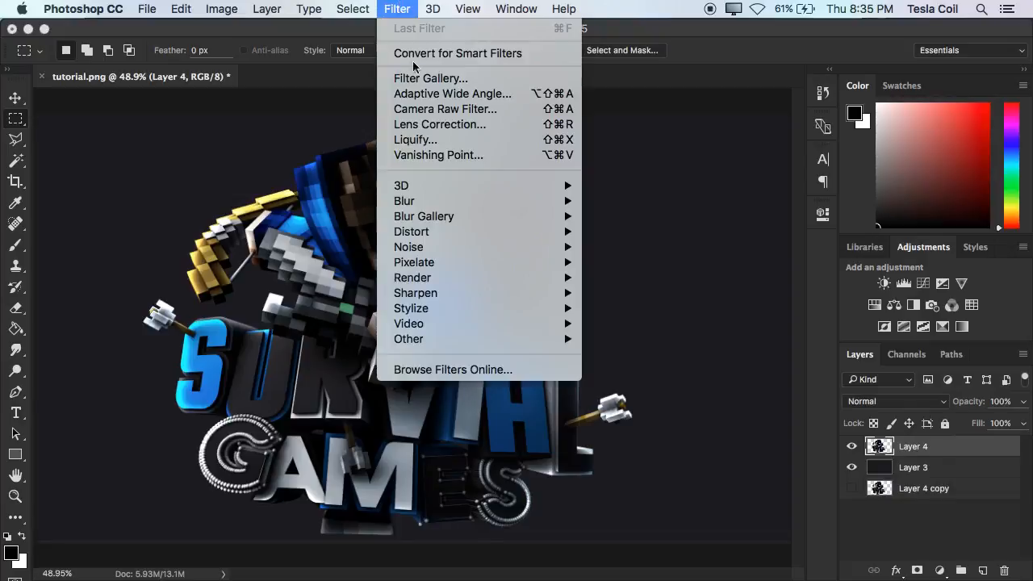
pyautogui.click(431, 138)
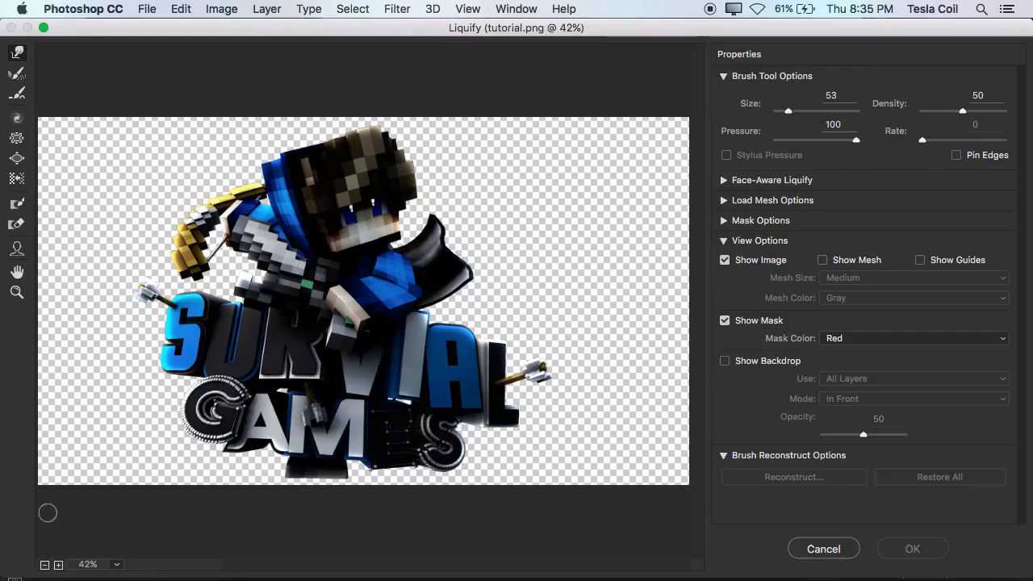
# Examine the character and the Survival Games lettering up close at 100% for areas to liquify.
pyautogui.click(58, 565)
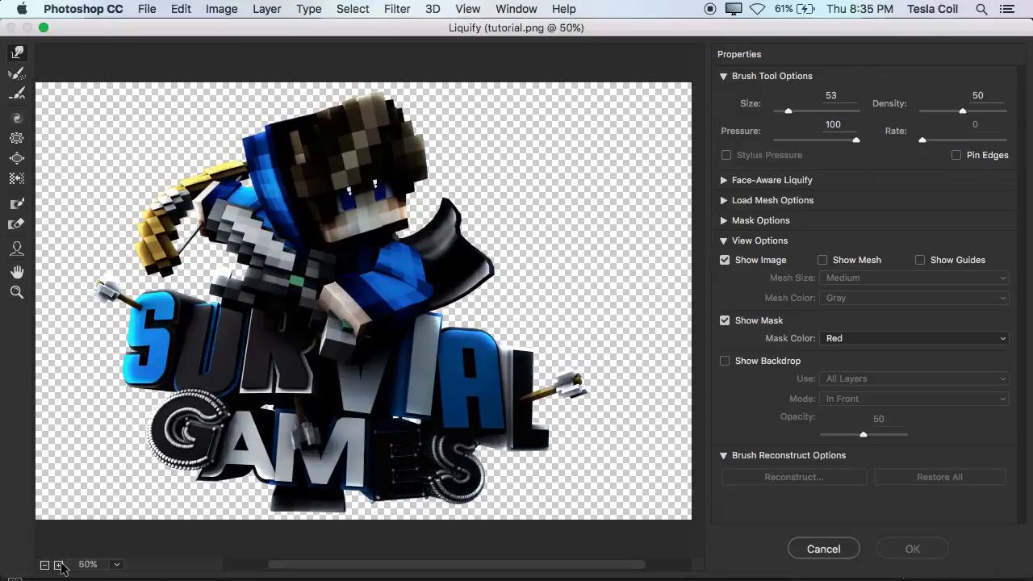
pyautogui.click(58, 565)
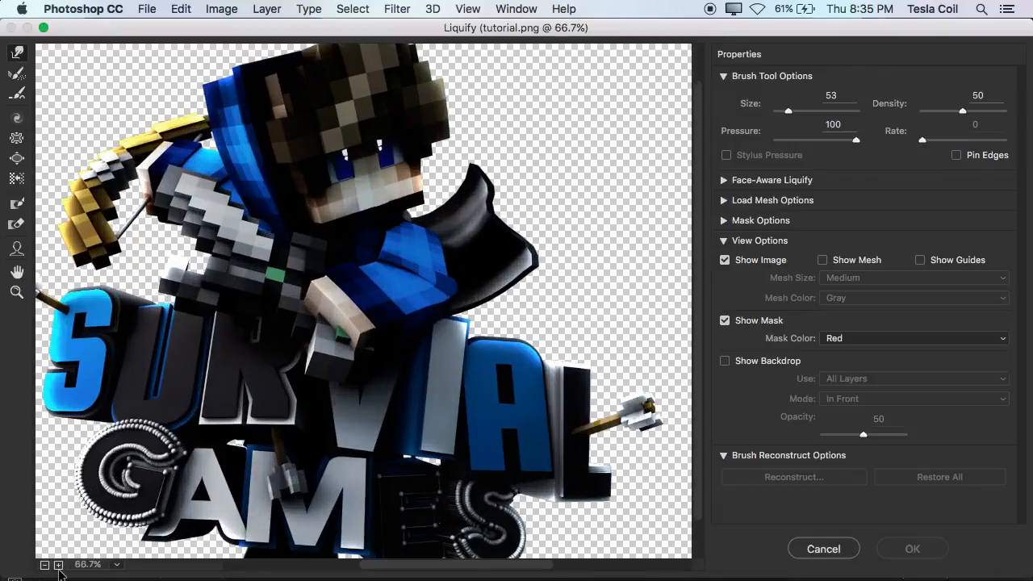
pyautogui.click(59, 567)
pyautogui.scroll(-5, 279, 401)
pyautogui.hscroll(5, 279, 401)
pyautogui.hscroll(-5, 282, 400)
pyautogui.scroll(10, 283, 400)
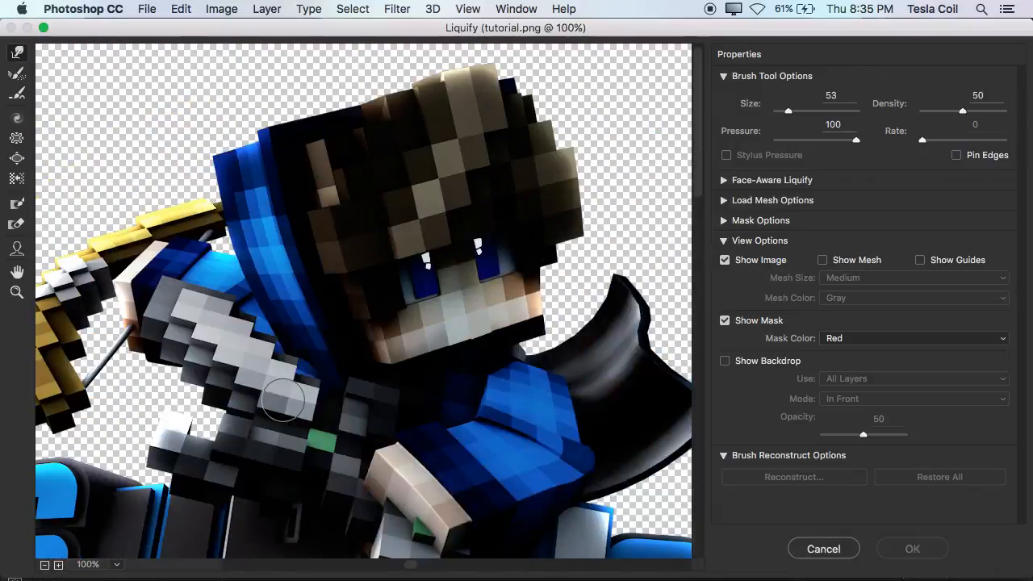
pyautogui.scroll(-5, 283, 400)
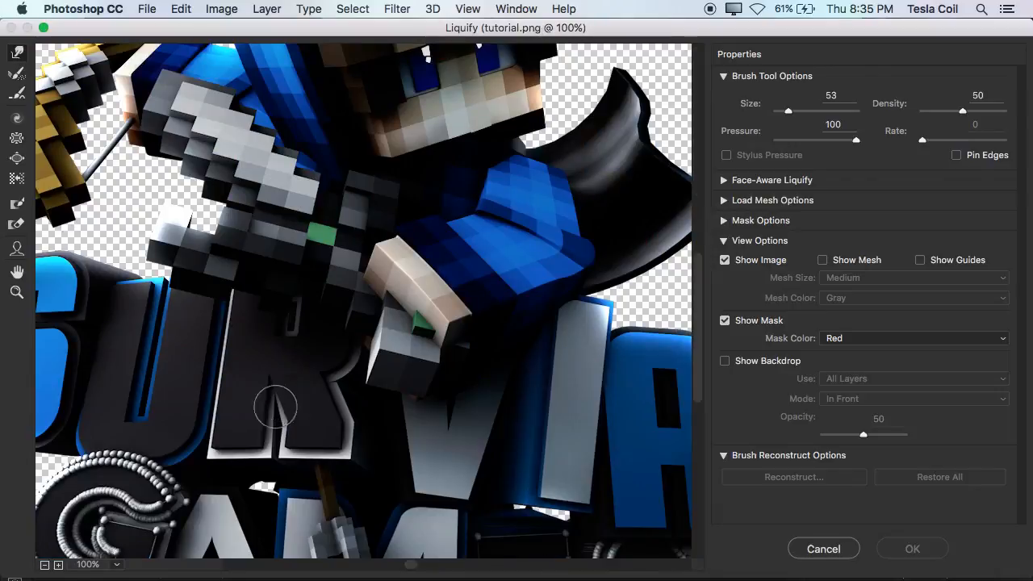
pyautogui.hscroll(3, 378, 431)
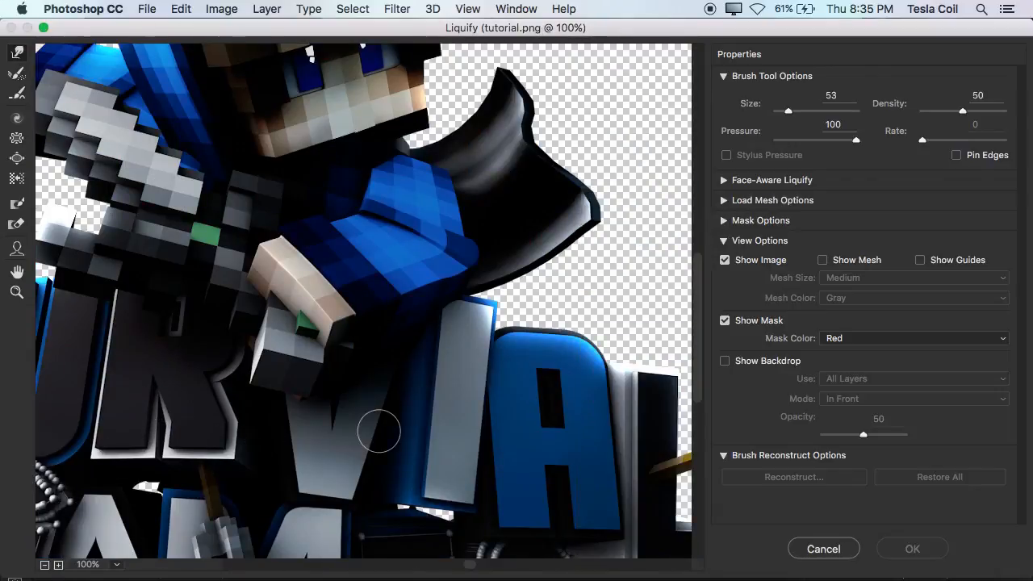
# Try warping the character's arm with a very large brush of size 507 and undo the distortion.
pyautogui.moveTo(788, 112); pyautogui.dragTo(801, 111)
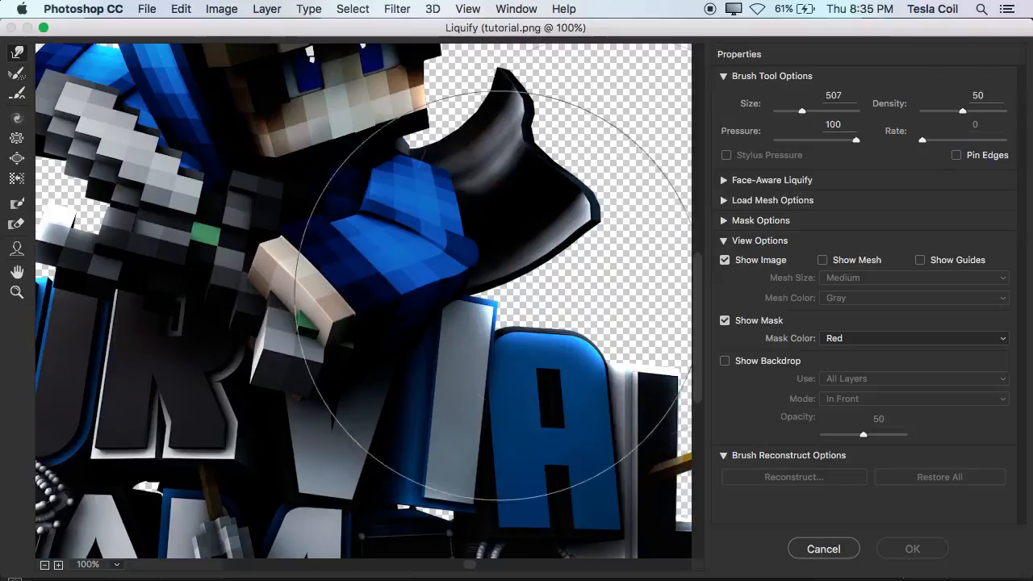
pyautogui.moveTo(316, 212)
pyautogui.mouseDown()
pyautogui.moveTo(452, 155)
pyautogui.moveTo(319, 271)
pyautogui.moveTo(406, 266)
pyautogui.mouseUp()
pyautogui.press('alt+super+z')
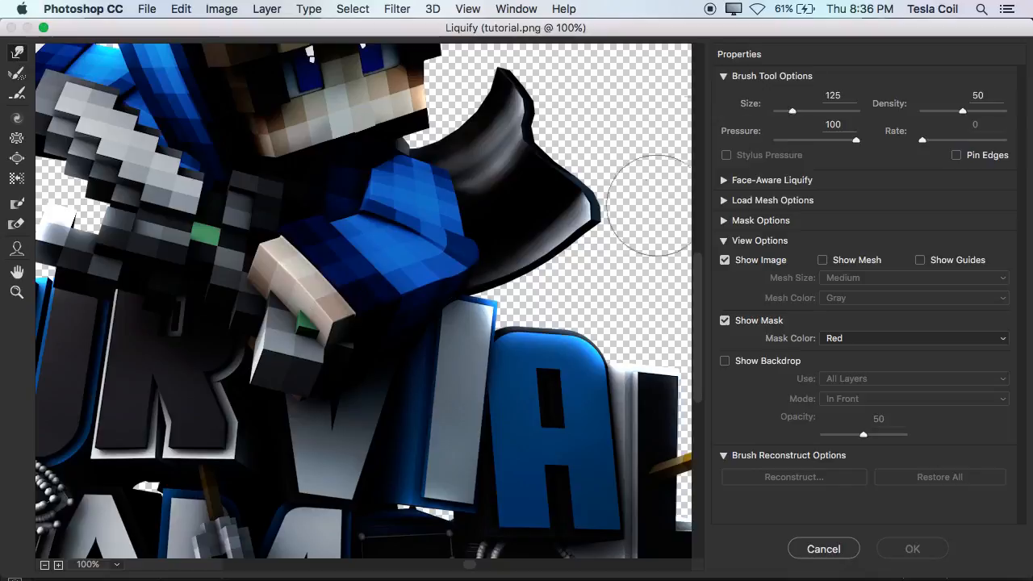
# Set the Liquify brush size to 77 and bend the straight edges of the character's front forearm and blue sleeve into soft curves.
pyautogui.click(786, 113)
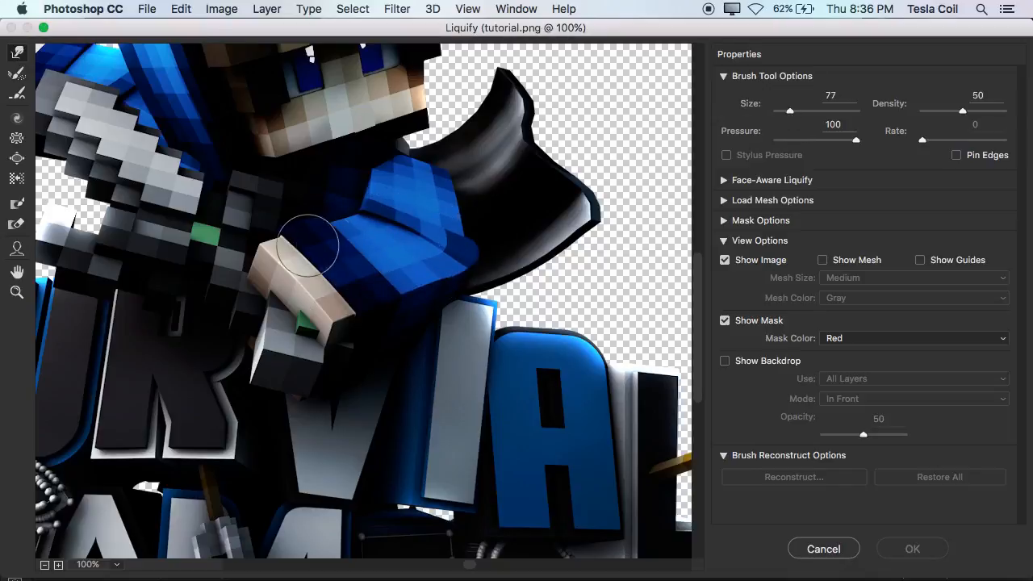
pyautogui.moveTo(341, 238)
pyautogui.mouseDown()
pyautogui.moveTo(371, 275)
pyautogui.moveTo(337, 281)
pyautogui.mouseUp()
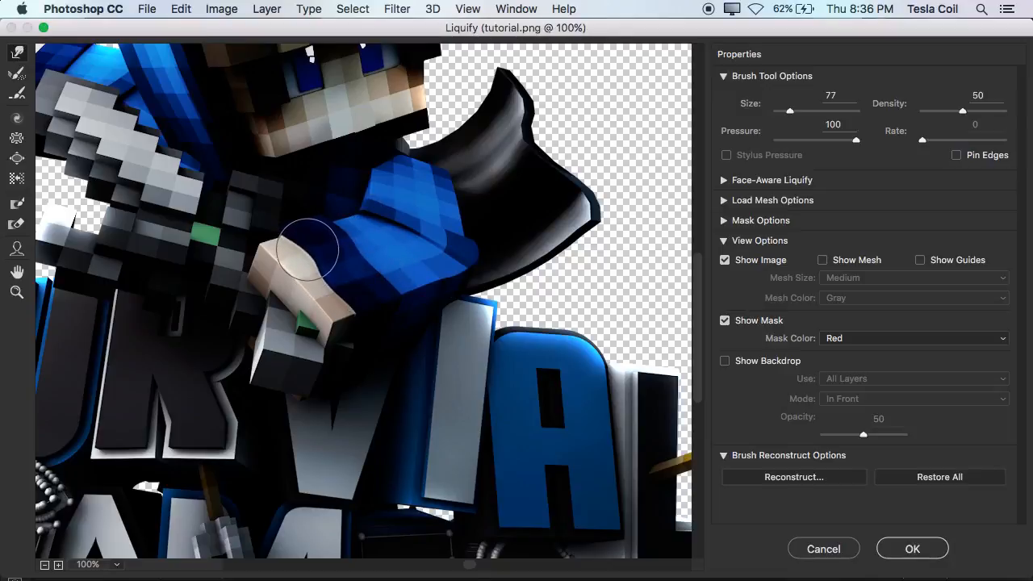
pyautogui.moveTo(305, 252); pyautogui.dragTo(301, 256)
pyautogui.hscroll(-8, 302, 249)
pyautogui.hscroll(7, 314, 258)
pyautogui.scroll(4, 322, 262)
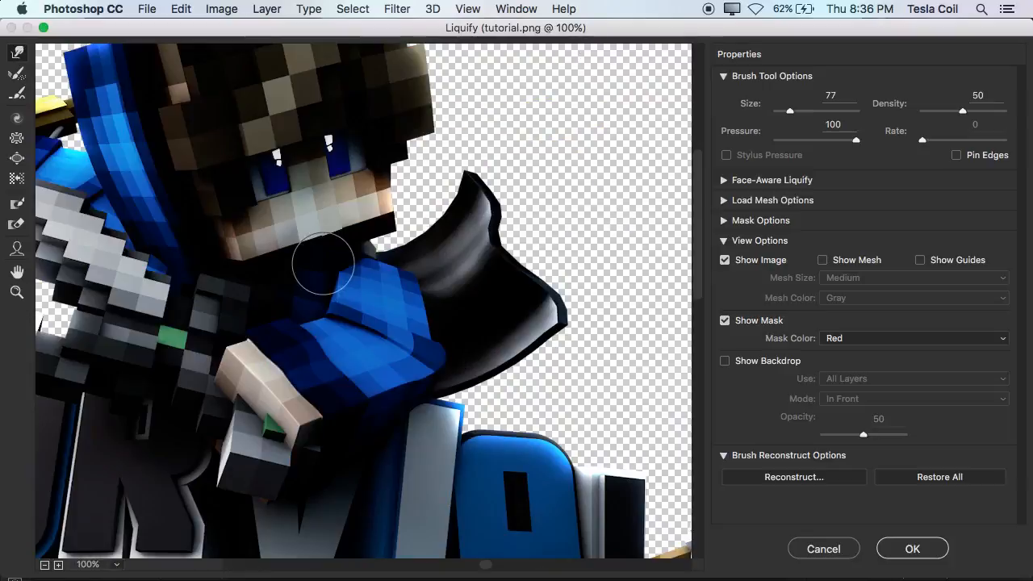
pyautogui.scroll(-8, 322, 264)
pyautogui.hscroll(5, 331, 282)
pyautogui.scroll(8, 346, 299)
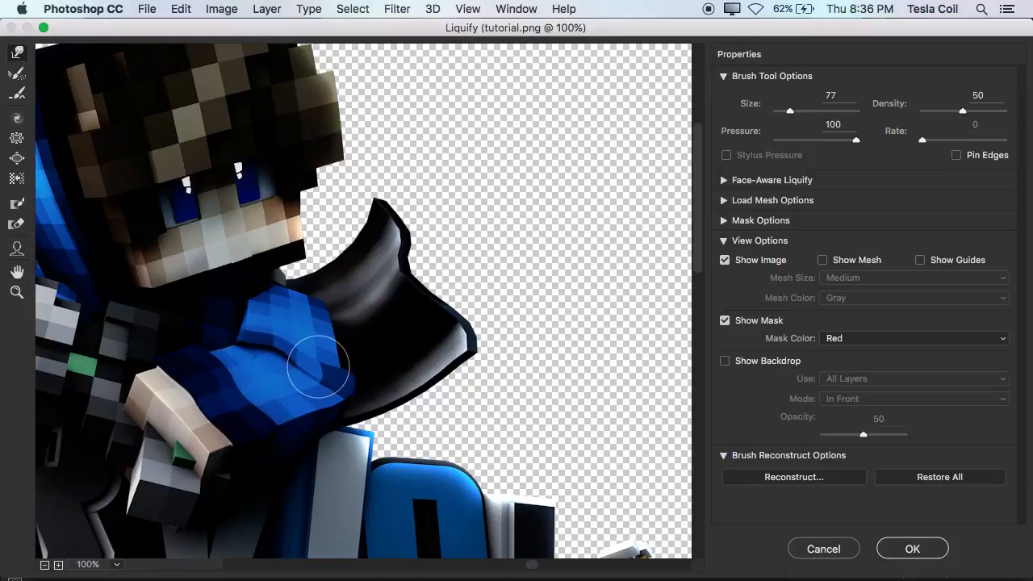
pyautogui.scroll(3, 318, 366)
pyautogui.hscroll(-5, 318, 367)
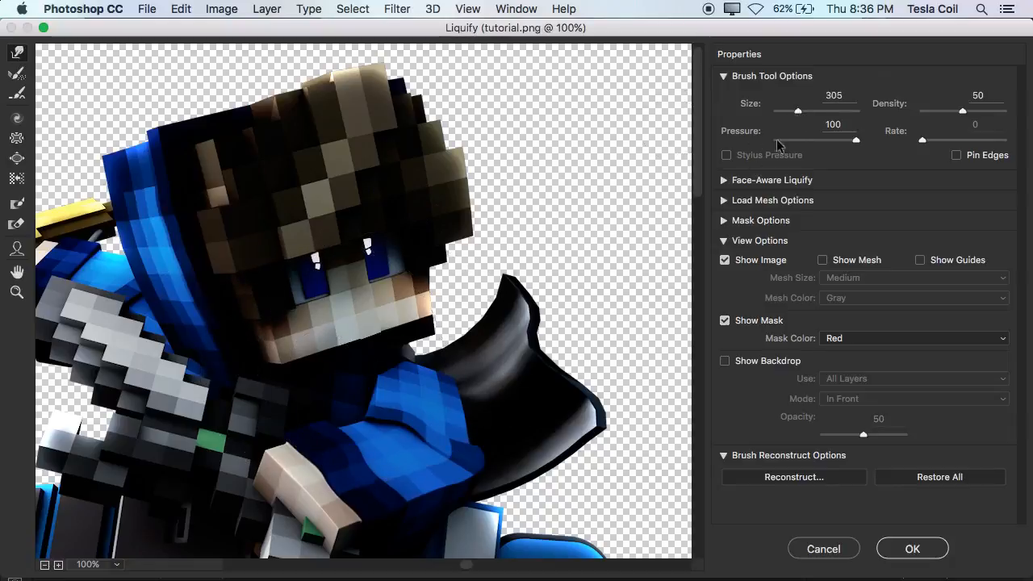
# Set the brush size to 273 and gently warp the U and R of the SURVIVAL lettering.
pyautogui.click(795, 113)
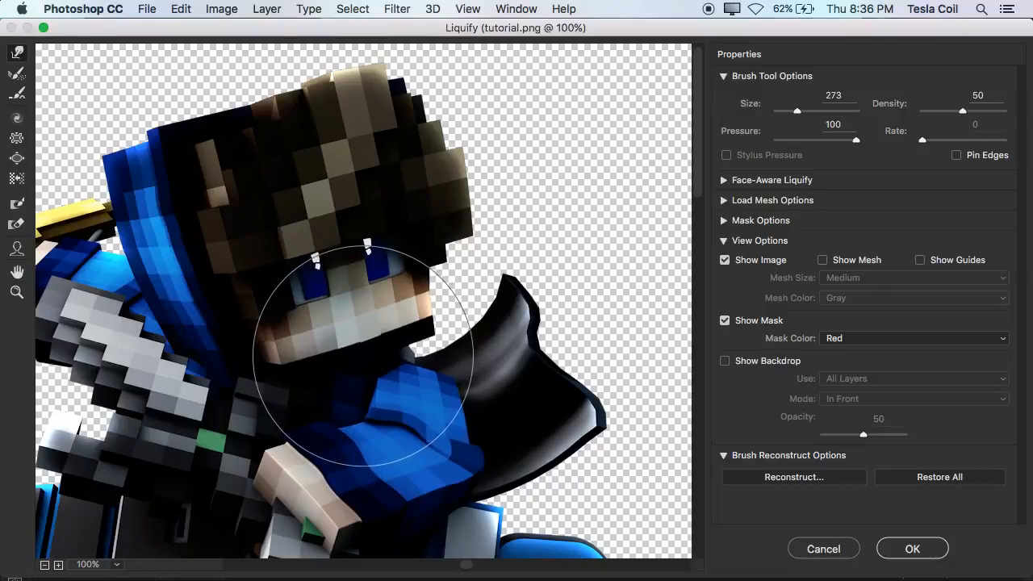
pyautogui.scroll(-8, 363, 355)
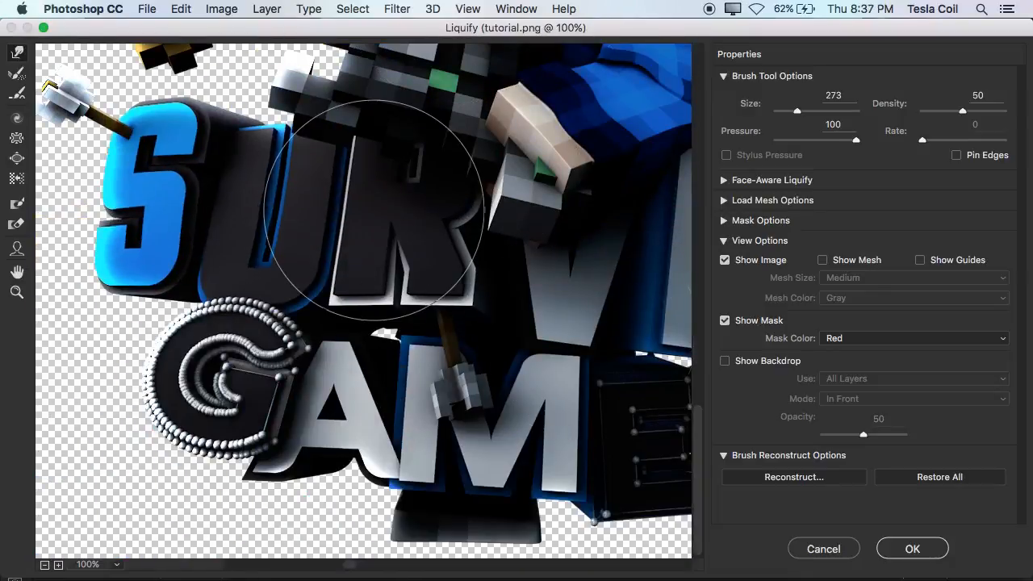
pyautogui.moveTo(377, 210); pyautogui.dragTo(372, 205)
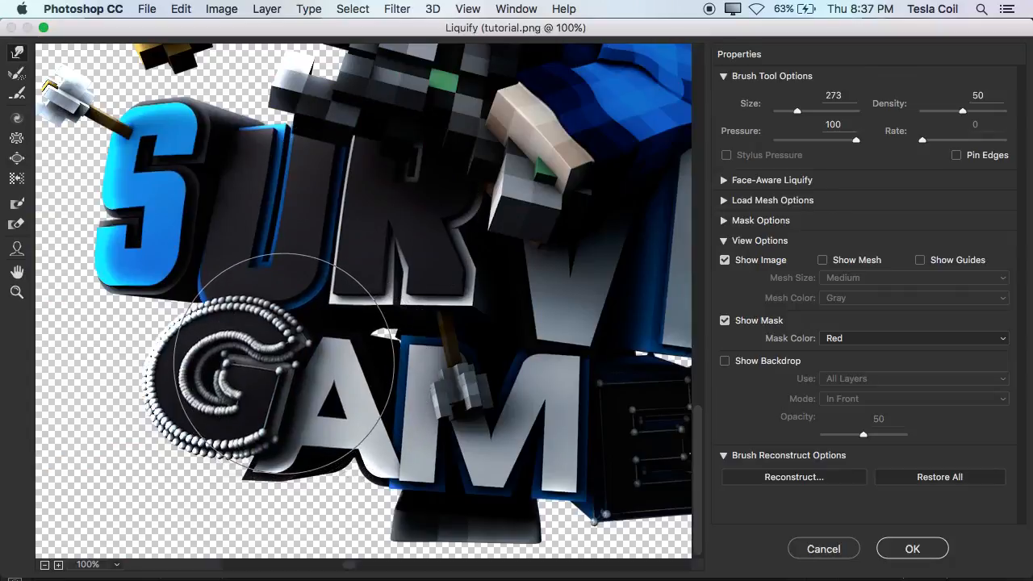
pyautogui.hscroll(5, 312, 376)
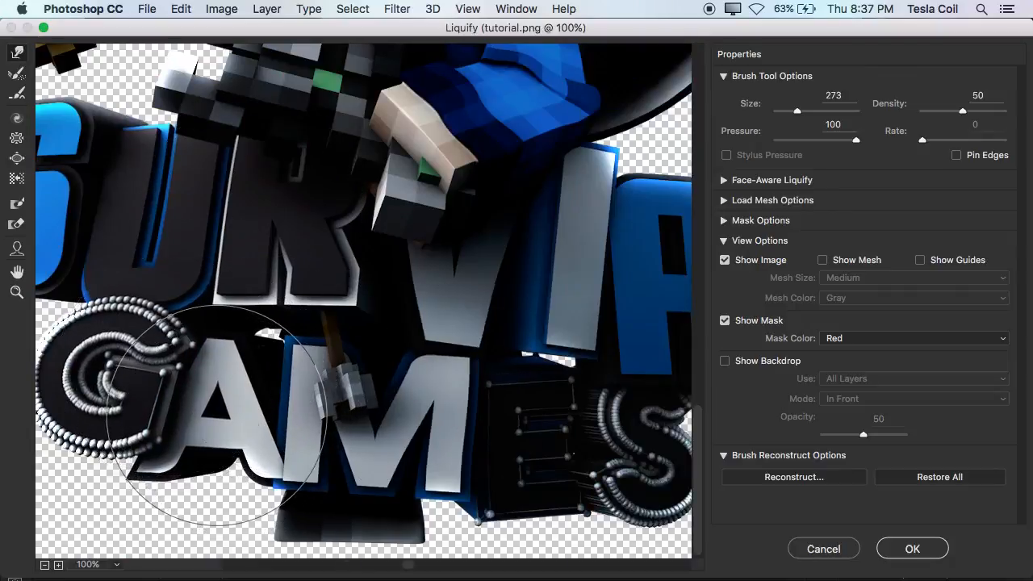
# Set the brush size to 189 and slightly warp the I and L of SURVIVAL and the arrow beside them.
pyautogui.hscroll(15, 417, 340)
pyautogui.hscroll(-4, 422, 340)
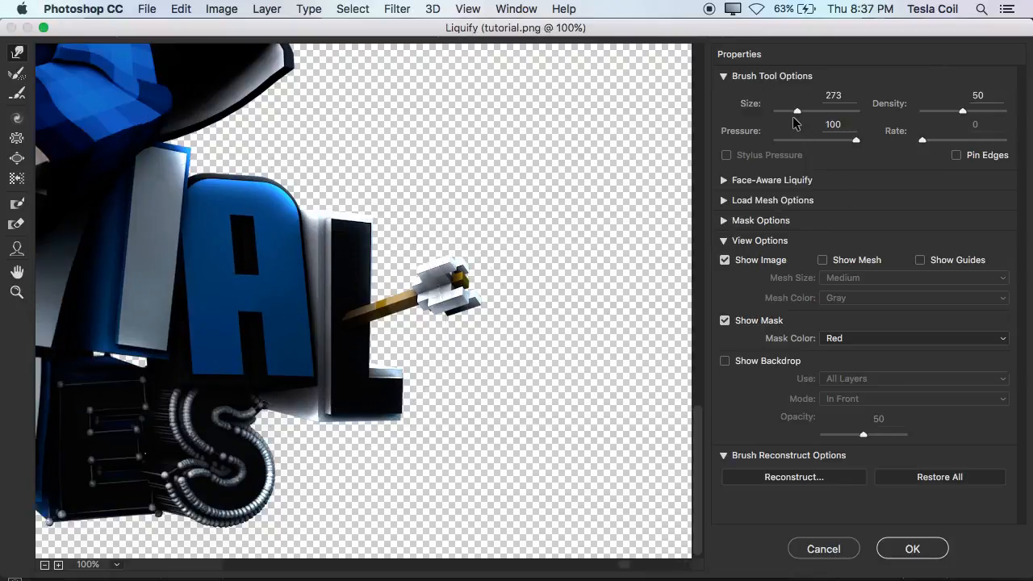
pyautogui.moveTo(791, 114); pyautogui.dragTo(793, 113)
pyautogui.moveTo(167, 246); pyautogui.dragTo(168, 245)
pyautogui.moveTo(167, 290); pyautogui.dragTo(162, 289)
pyautogui.moveTo(356, 239); pyautogui.dragTo(356, 234)
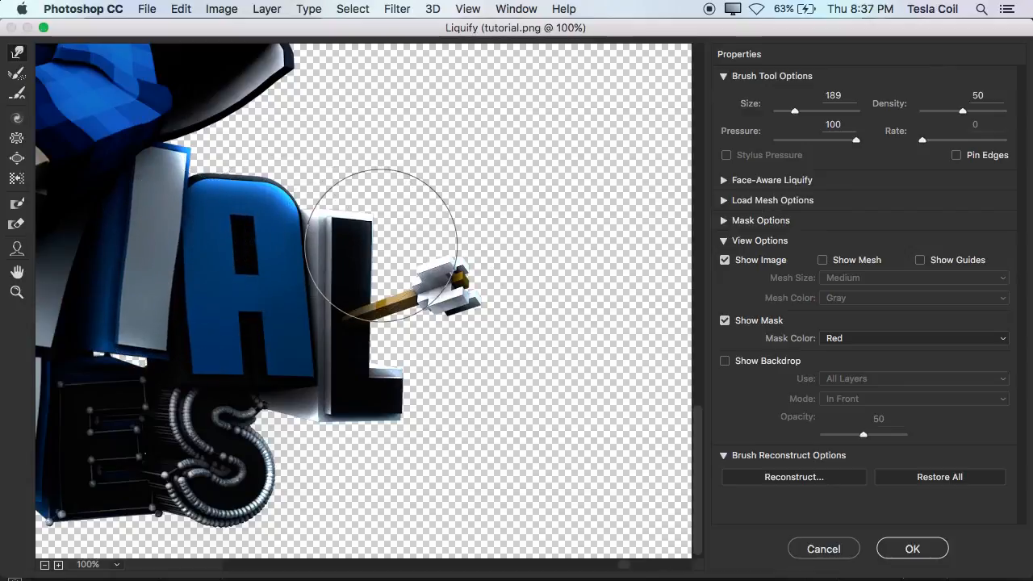
pyautogui.moveTo(470, 304); pyautogui.dragTo(467, 299)
# Curve the edge of the character's raised hand and sleeve near the bow with a size 77 brush.
pyautogui.hscroll(-10, 470, 299)
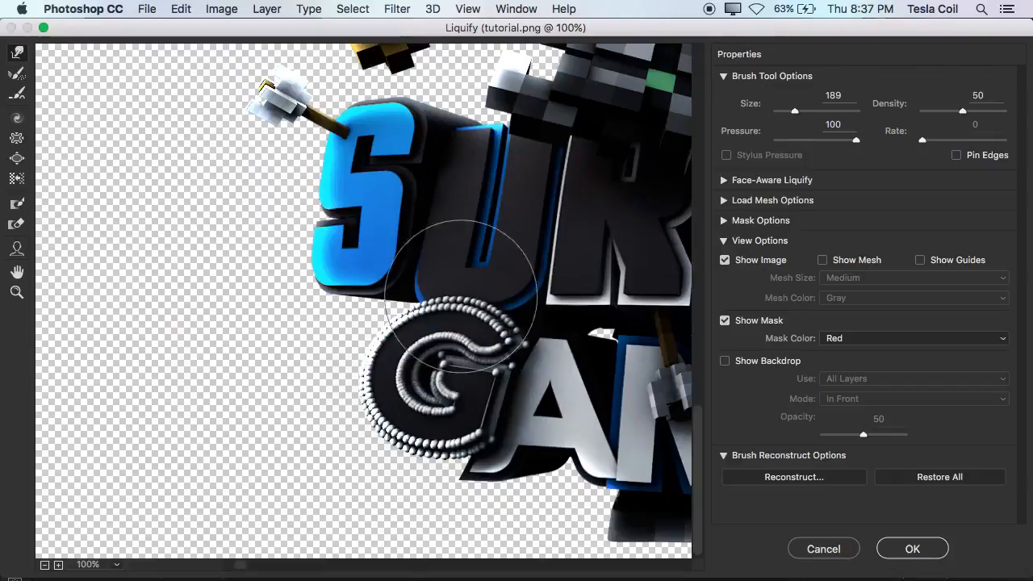
pyautogui.scroll(10, 270, 153)
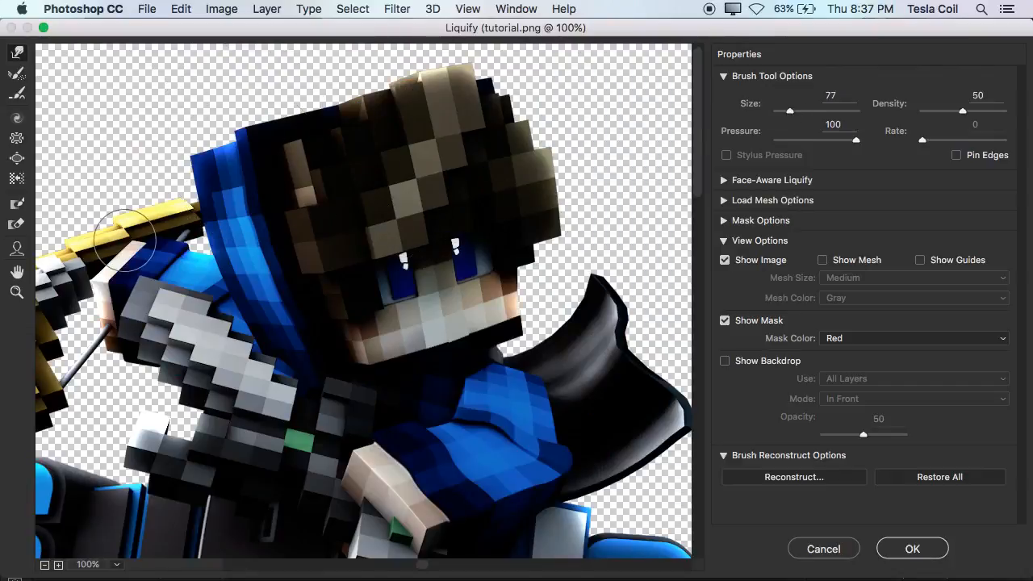
pyautogui.moveTo(147, 248)
pyautogui.mouseDown()
pyautogui.moveTo(222, 292)
pyautogui.moveTo(129, 272)
pyautogui.mouseUp()
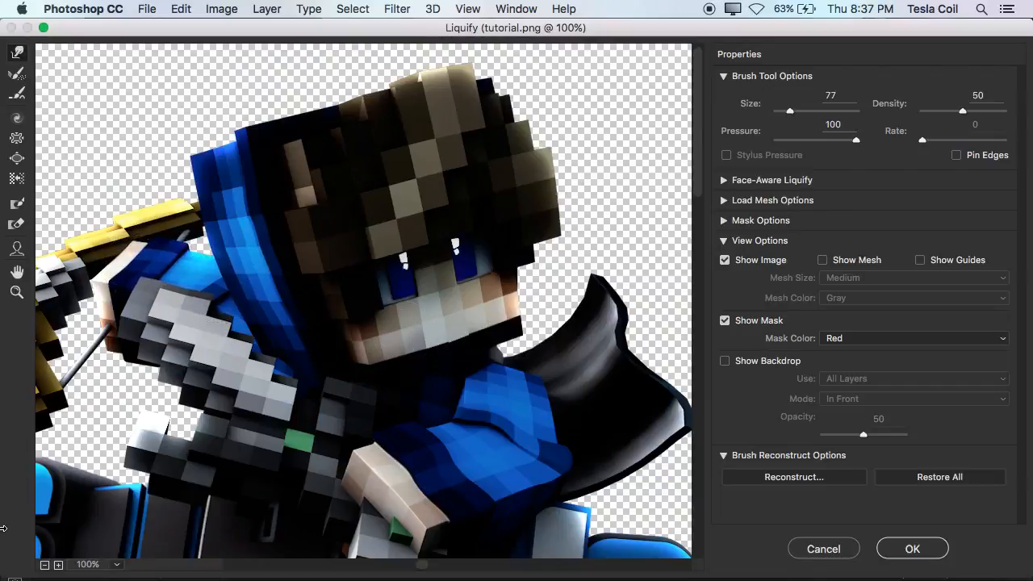
# Try stretching the cape's outer edge into long tips with a size 166 brush and undo all the cape strokes.
pyautogui.click(44, 565)
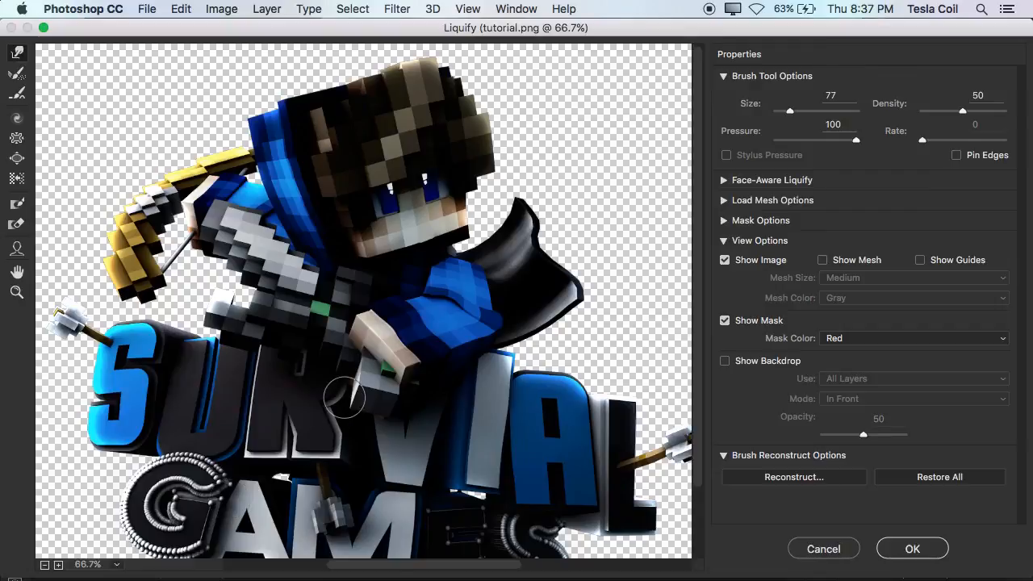
pyautogui.hscroll(3, 344, 397)
pyautogui.moveTo(429, 189)
pyautogui.mouseDown()
pyautogui.moveTo(458, 160)
pyautogui.moveTo(424, 191)
pyautogui.moveTo(451, 154)
pyautogui.moveTo(431, 150)
pyautogui.moveTo(461, 111)
pyautogui.mouseUp()
pyautogui.moveTo(475, 293)
pyautogui.mouseDown()
pyautogui.moveTo(521, 283)
pyautogui.moveTo(567, 313)
pyautogui.moveTo(525, 321)
pyautogui.moveTo(595, 306)
pyautogui.moveTo(482, 257)
pyautogui.moveTo(487, 227)
pyautogui.moveTo(521, 249)
pyautogui.moveTo(555, 241)
pyautogui.moveTo(590, 250)
pyautogui.mouseUp()
pyautogui.moveTo(428, 254)
pyautogui.mouseDown()
pyautogui.moveTo(459, 240)
pyautogui.moveTo(489, 200)
pyautogui.moveTo(490, 173)
pyautogui.mouseUp()
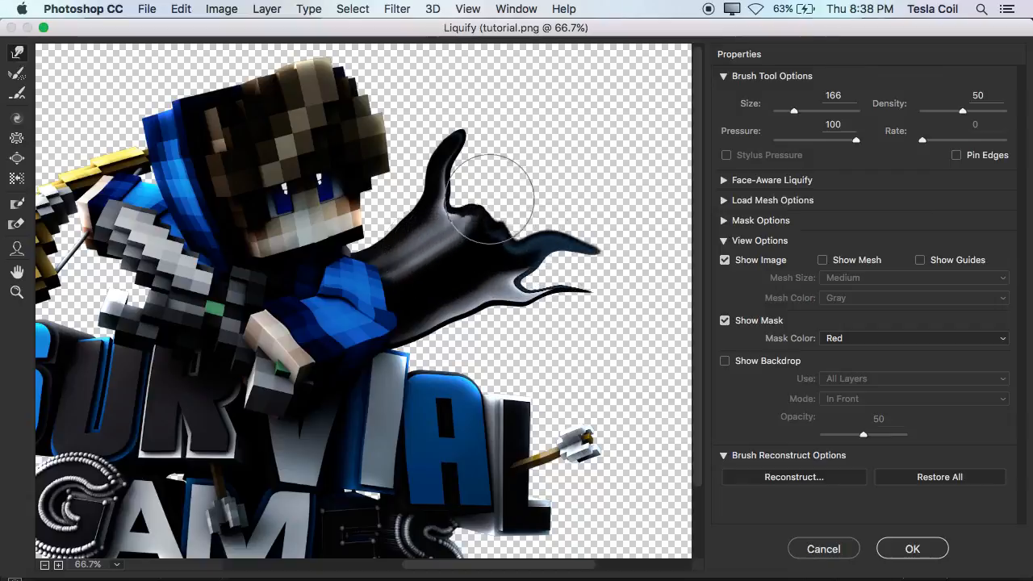
pyautogui.moveTo(503, 237)
pyautogui.mouseDown()
pyautogui.moveTo(521, 162)
pyautogui.moveTo(593, 202)
pyautogui.moveTo(536, 163)
pyautogui.mouseUp()
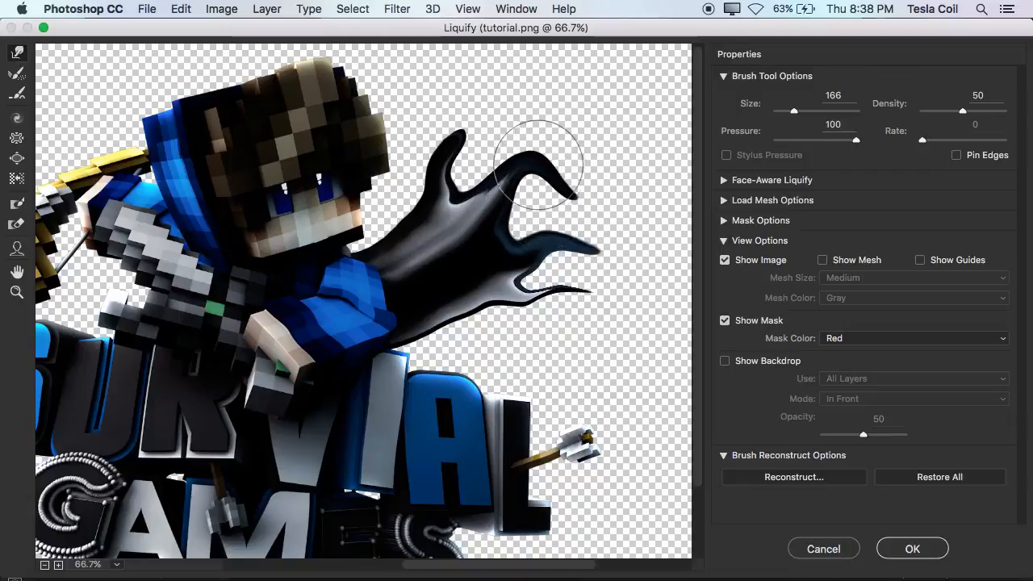
pyautogui.press('super+alt+z')
pyautogui.press('super+alt+z')
pyautogui.press('super+alt+z')
pyautogui.press('super+alt+z')
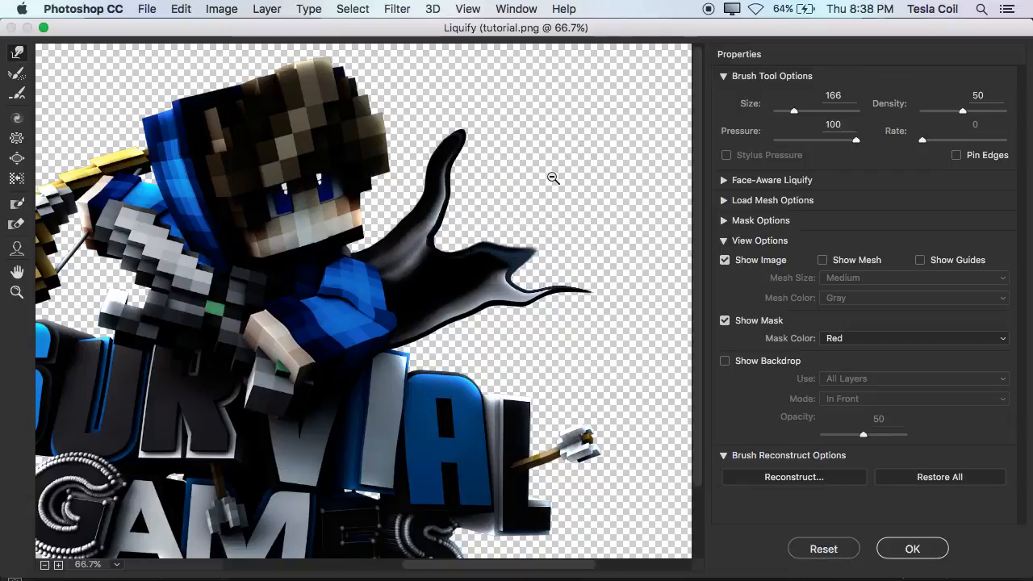
pyautogui.press('super+alt+z')
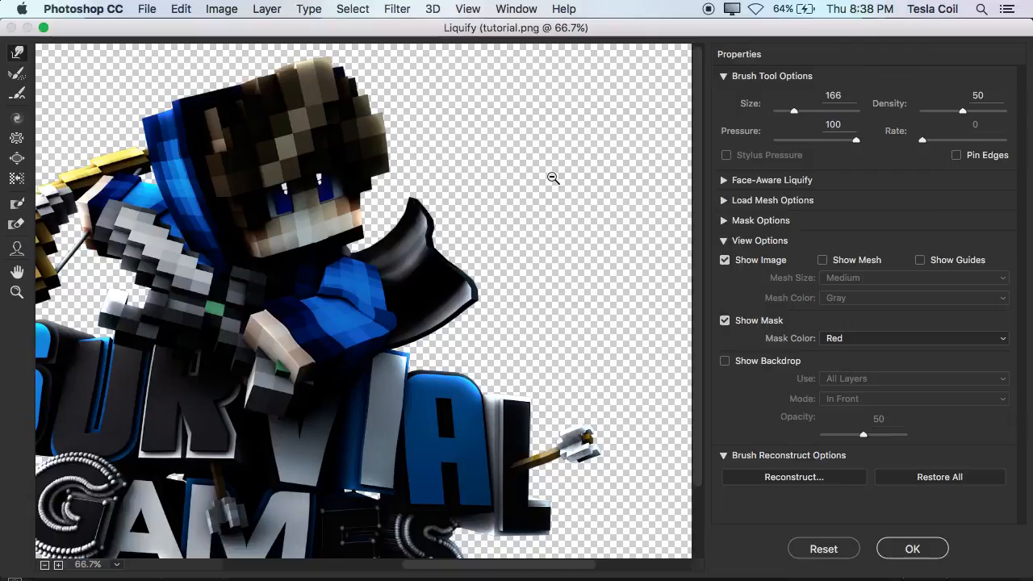
# Pull the cape's outer edge into short pointed, torn tips and apply the Liquify filter.
pyautogui.moveTo(485, 297)
pyautogui.mouseDown()
pyautogui.moveTo(544, 280)
pyautogui.moveTo(594, 239)
pyautogui.moveTo(539, 276)
pyautogui.moveTo(553, 224)
pyautogui.moveTo(515, 228)
pyautogui.moveTo(528, 219)
pyautogui.moveTo(516, 226)
pyautogui.moveTo(535, 240)
pyautogui.moveTo(540, 217)
pyautogui.moveTo(553, 225)
pyautogui.moveTo(595, 311)
pyautogui.moveTo(583, 253)
pyautogui.mouseUp()
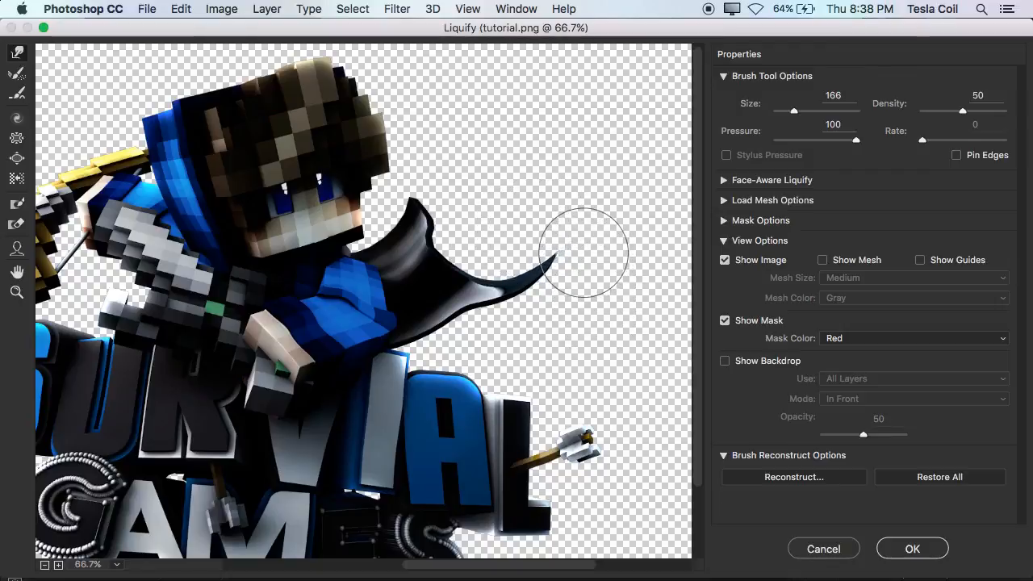
pyautogui.press(']')
pyautogui.press(']')
pyautogui.press(']')
pyautogui.click(912, 549)
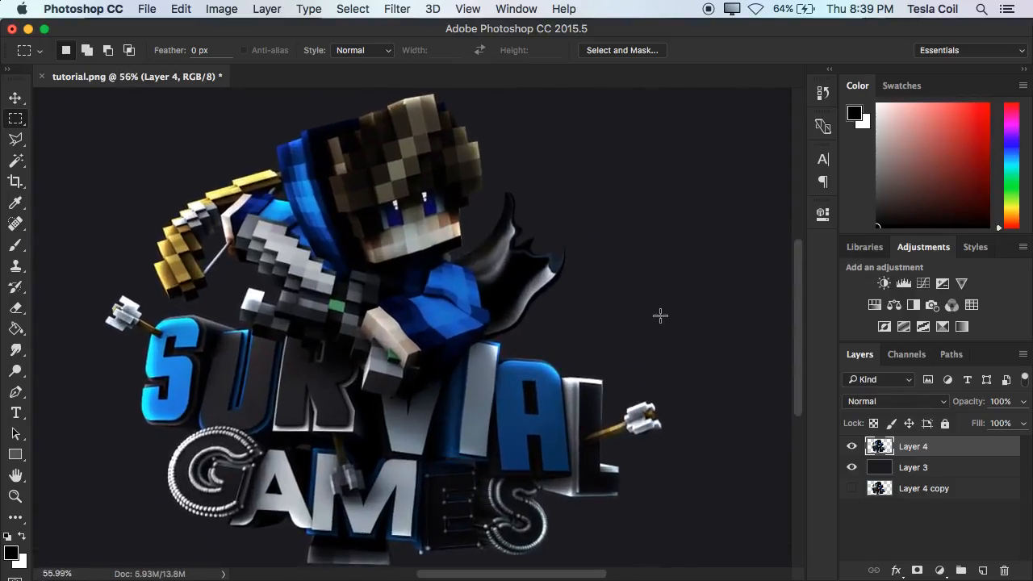
# Select the bluish band along the cape's torn edge with the Magnetic Lasso.
pyautogui.scroll(10, 661, 315)
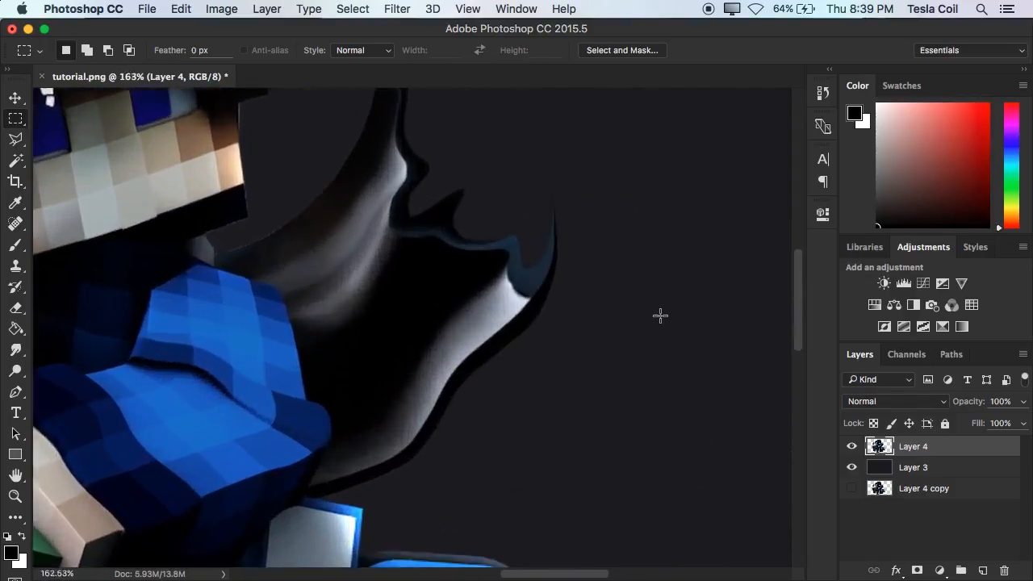
pyautogui.scroll(1, 660, 316)
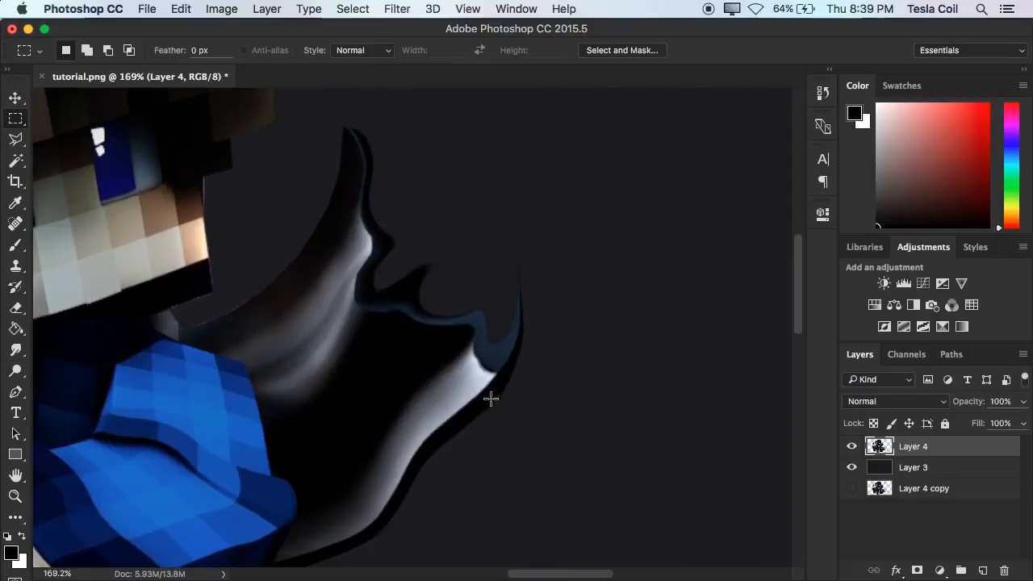
pyautogui.scroll(4, 490, 398)
pyautogui.click(16, 139)
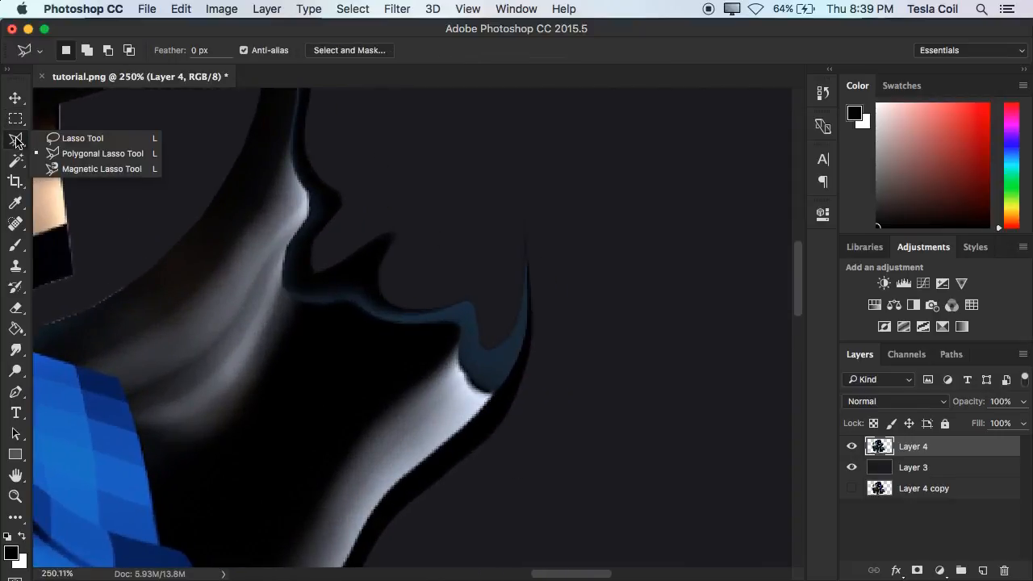
pyautogui.click(16, 139)
pyautogui.click(12, 148)
pyautogui.click(14, 149)
pyautogui.click(63, 169)
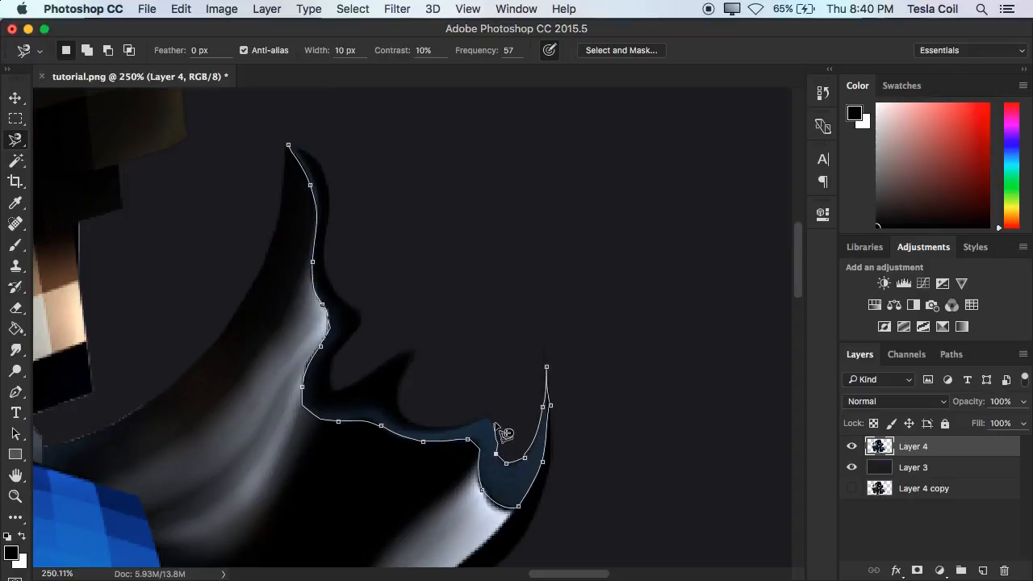
pyautogui.doubleClick(462, 432)
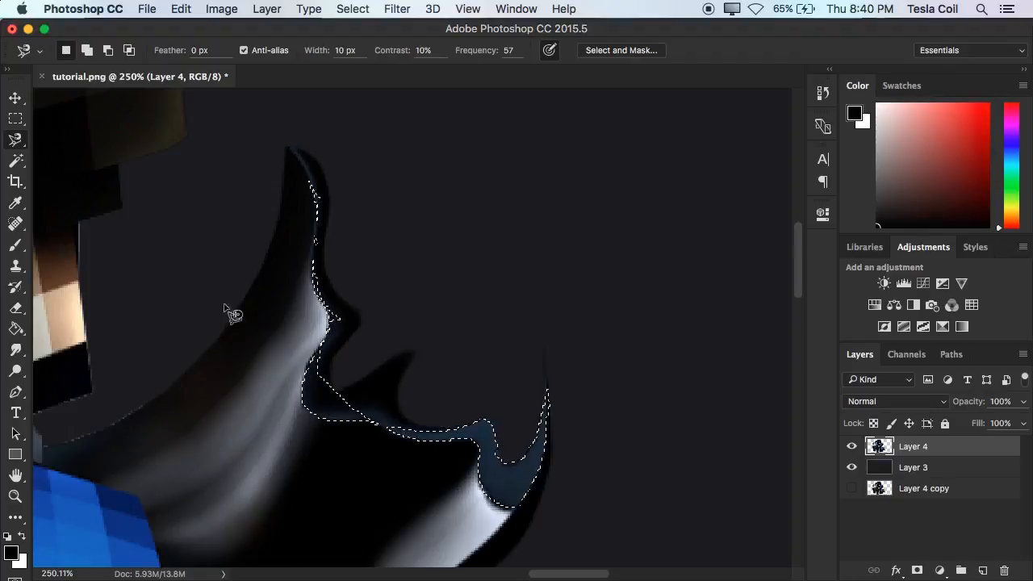
# Paint the selected band with black sampled from the cape using a size 78 brush and clear the selection.
pyautogui.click(15, 244)
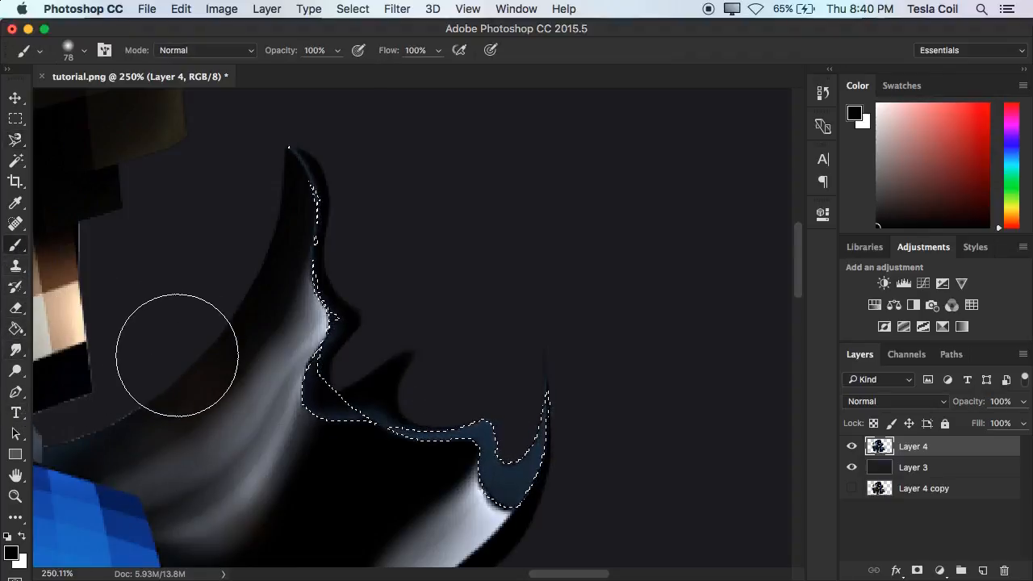
pyautogui.keyDown('alt'); pyautogui.click(353, 381); pyautogui.keyUp('alt')
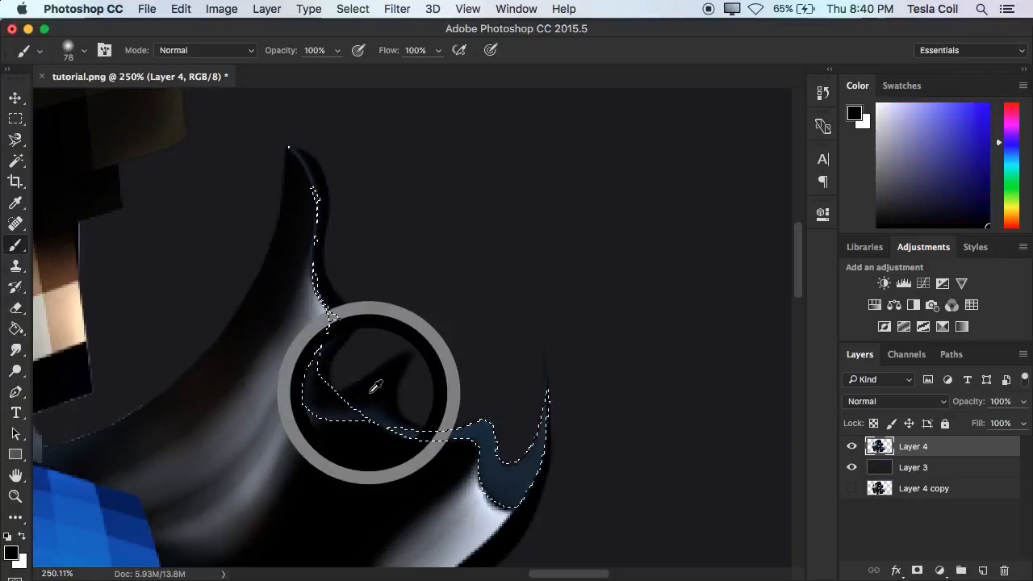
pyautogui.moveTo(310, 145)
pyautogui.mouseDown()
pyautogui.moveTo(342, 302)
pyautogui.moveTo(308, 192)
pyautogui.moveTo(447, 416)
pyautogui.moveTo(523, 412)
pyautogui.moveTo(414, 422)
pyautogui.moveTo(456, 477)
pyautogui.mouseUp()
pyautogui.hotkey('ctrl', 'd')
pyautogui.press('m')
# Cover the remaining bluish patch below the cape's middle torn tip with black.
pyautogui.scroll(5, 247, 192)
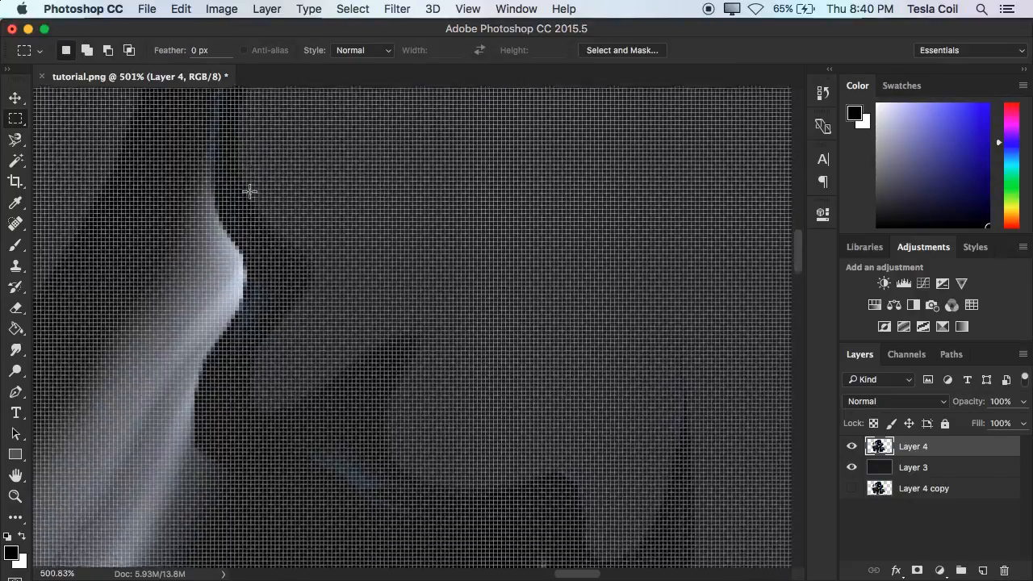
pyautogui.scroll(-4, 249, 194)
pyautogui.scroll(1, 250, 194)
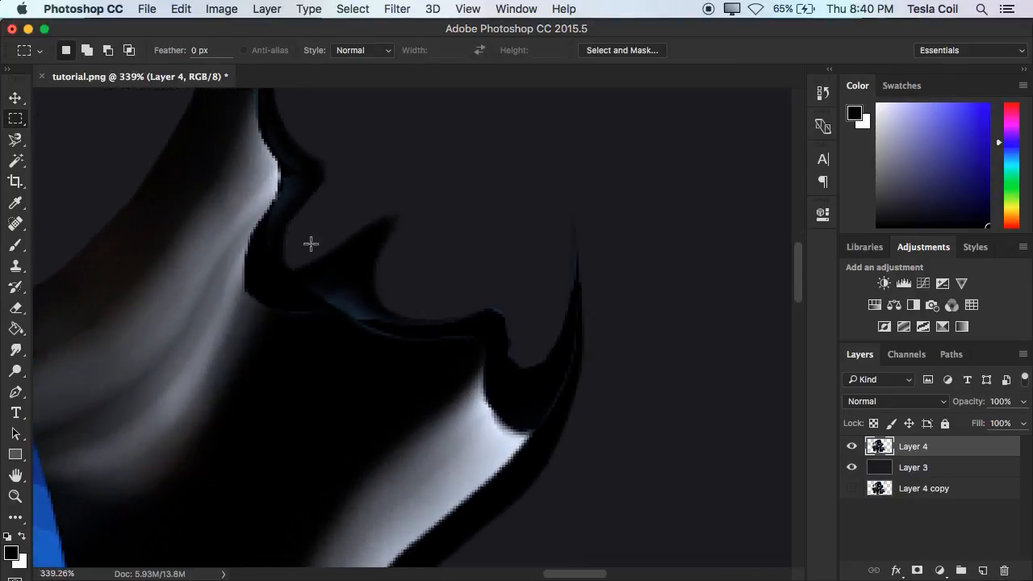
pyautogui.moveTo(317, 280); pyautogui.dragTo(381, 334)
pyautogui.click(119, 167)
pyautogui.click(12, 143)
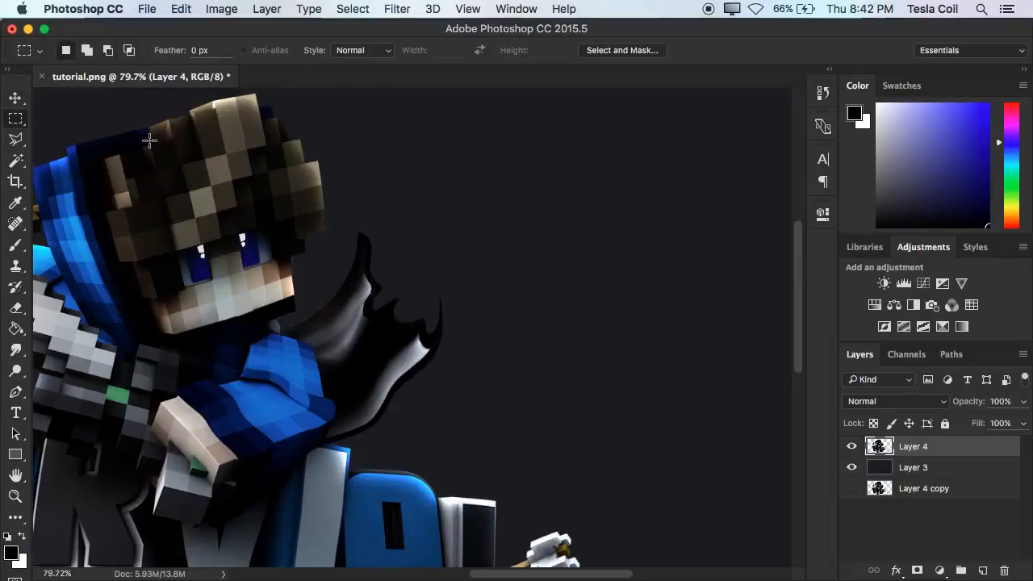
# Inspect the retouched torn tips and the lower outline of the cape up close.
pyautogui.scroll(-3, 150, 140)
pyautogui.scroll(4, 150, 143)
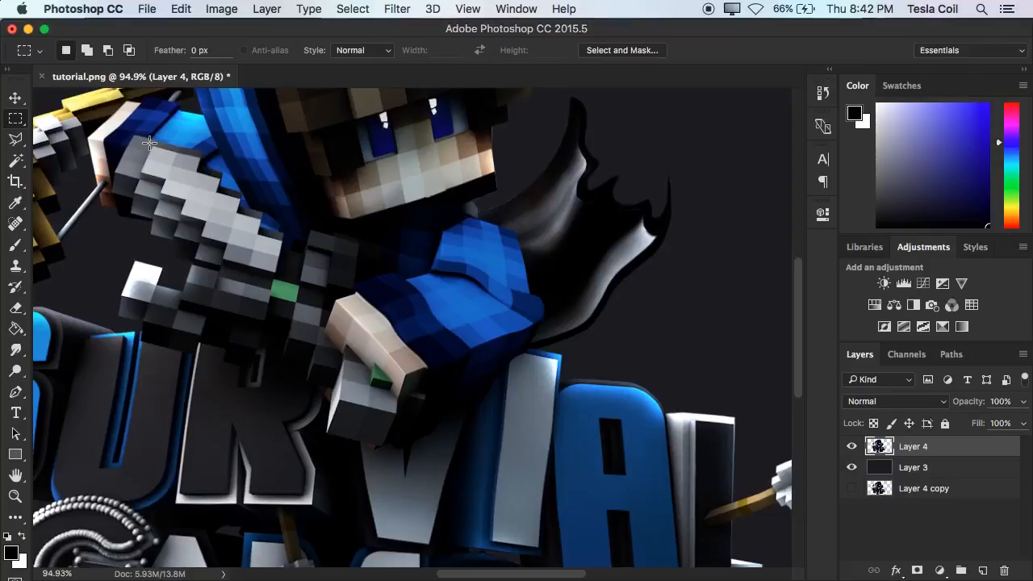
pyautogui.hscroll(5, 149, 143)
pyautogui.scroll(3, 149, 143)
pyautogui.scroll(6, 478, 351)
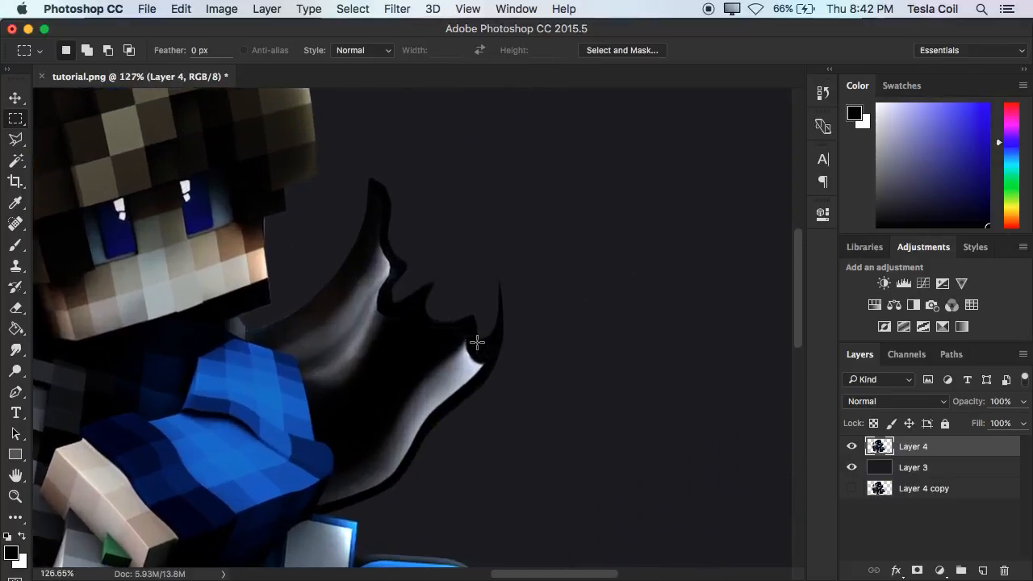
pyautogui.scroll(-2, 477, 343)
pyautogui.hscroll(-1, 477, 342)
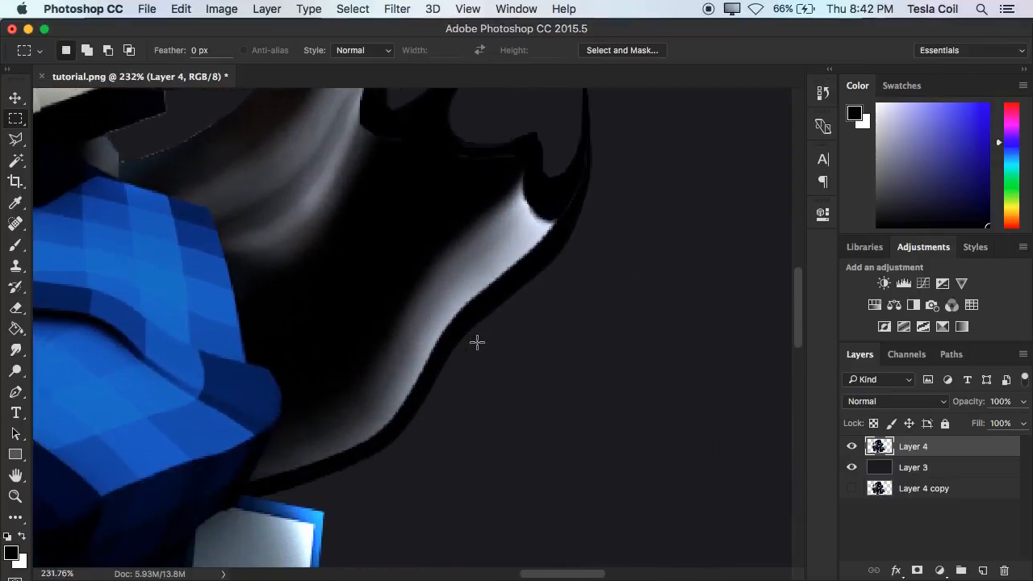
pyautogui.scroll(-3, 477, 342)
pyautogui.scroll(6, 477, 343)
pyautogui.scroll(-3, 477, 343)
pyautogui.hscroll(1, 477, 343)
pyautogui.scroll(-3, 294, 346)
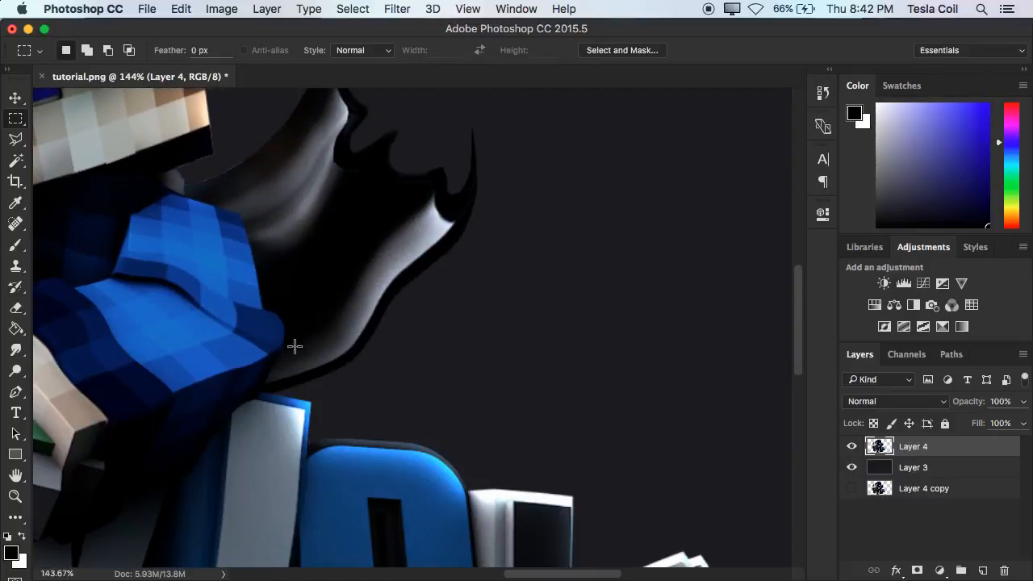
pyautogui.scroll(2, 318, 319)
pyautogui.hscroll(-1, 318, 319)
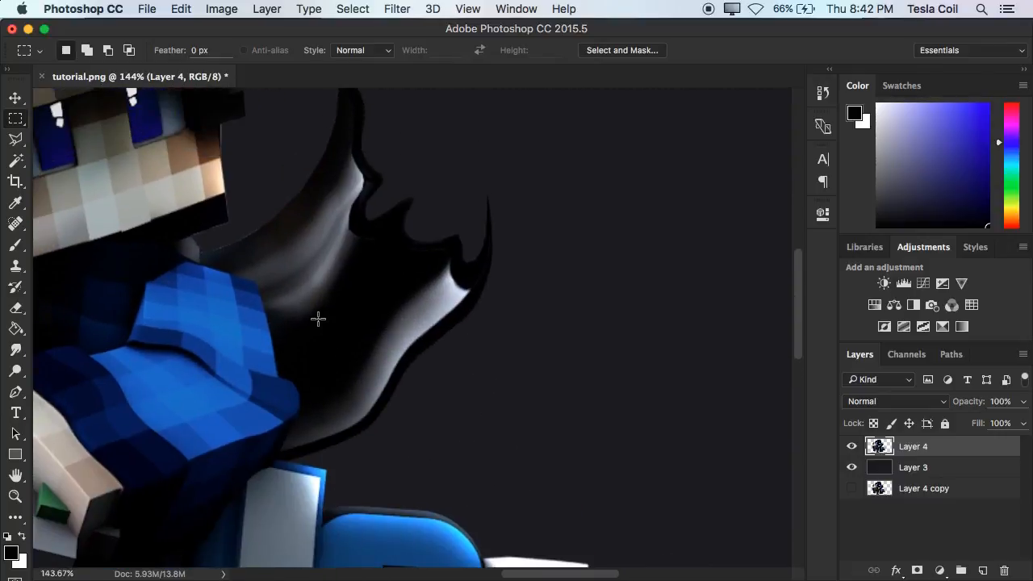
# Outline the cape with the Polygonal Lasso, darken it with Hue/Saturation at Lightness -71 and clear the selection.
pyautogui.click(16, 139)
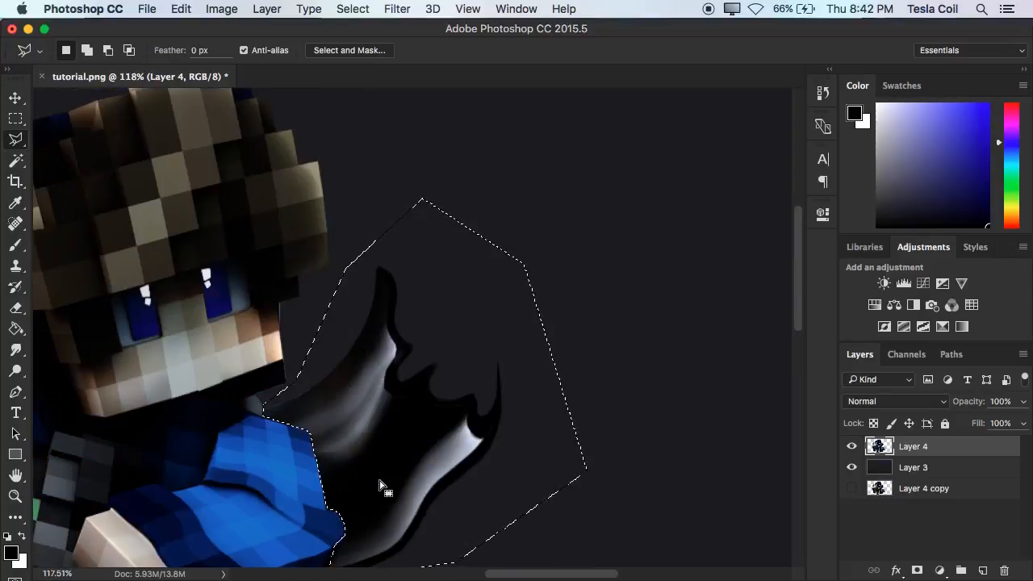
pyautogui.scroll(-5, 384, 487)
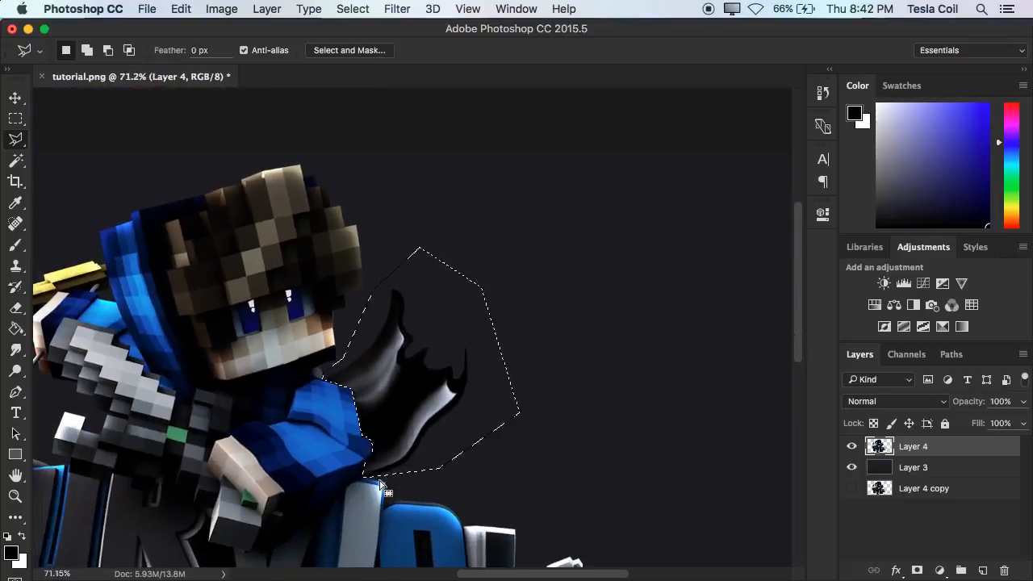
pyautogui.press('super+u')
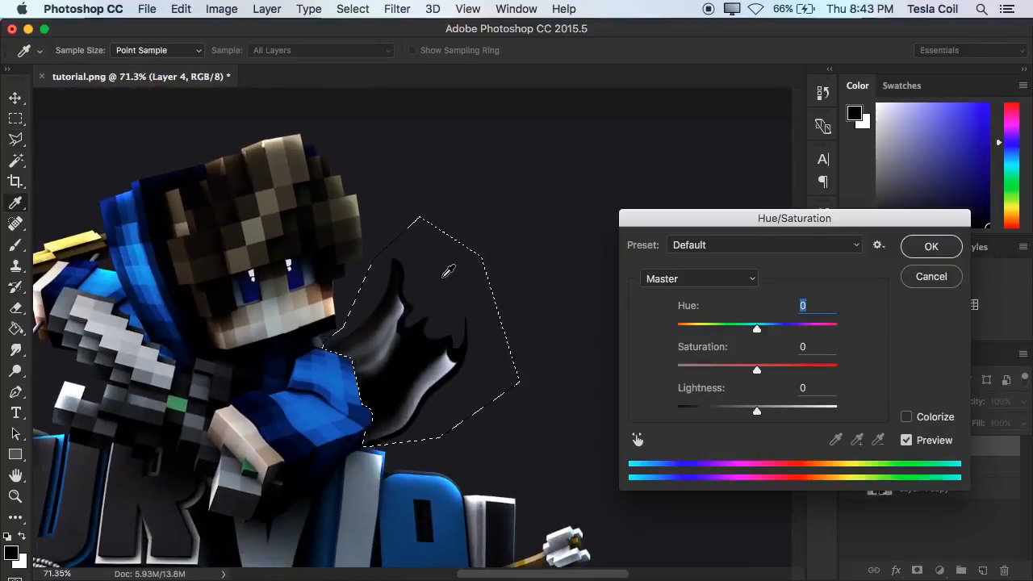
pyautogui.moveTo(750, 414); pyautogui.dragTo(699, 429)
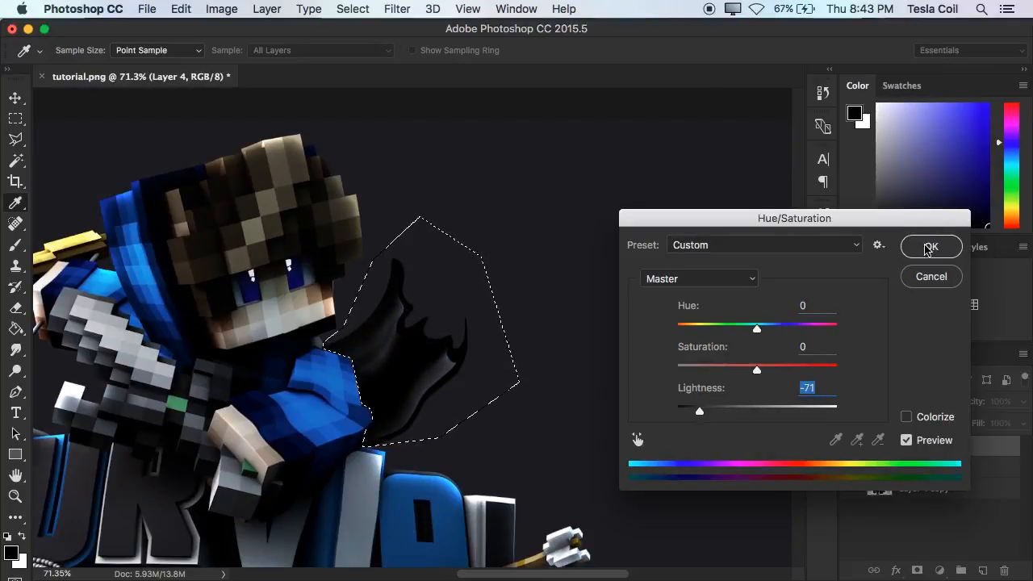
pyautogui.write('0')
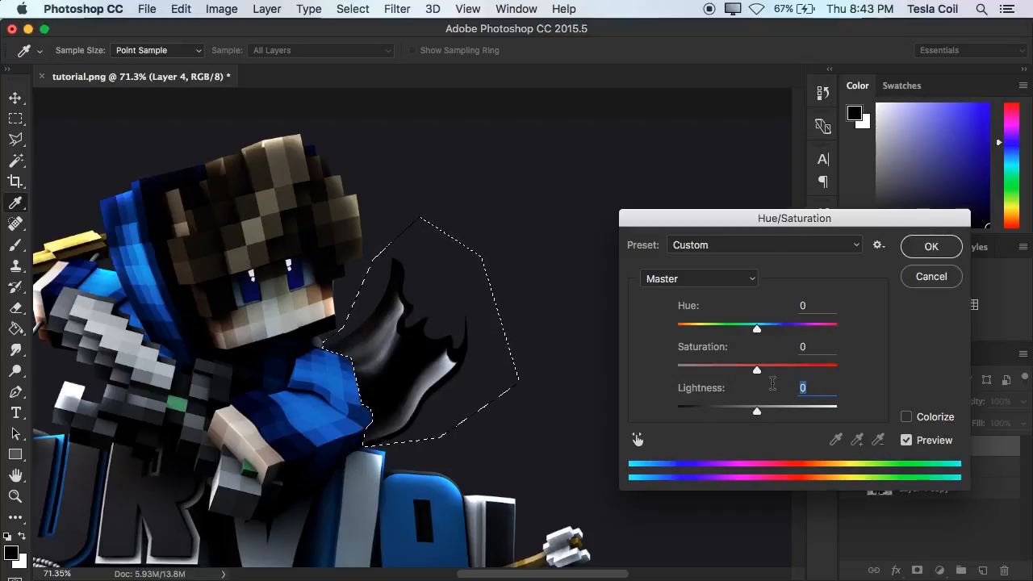
pyautogui.write('71')
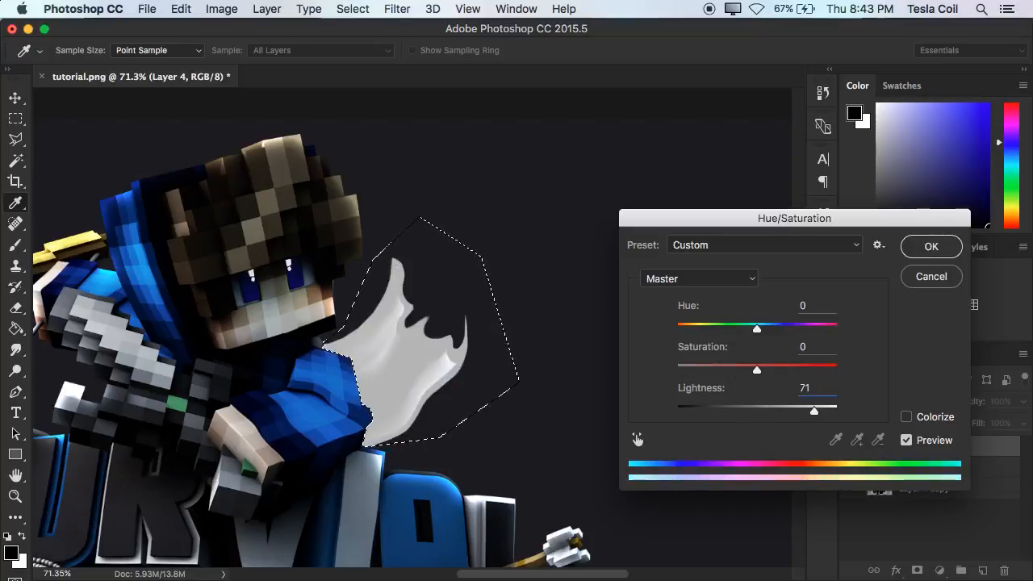
pyautogui.click(920, 246)
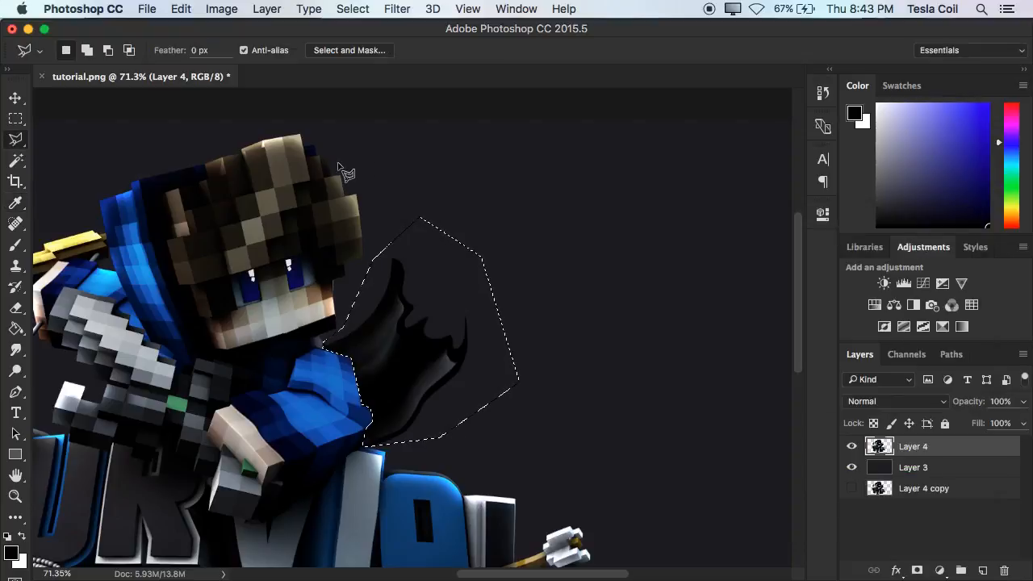
pyautogui.click(16, 118)
pyautogui.scroll(-5, 241, 196)
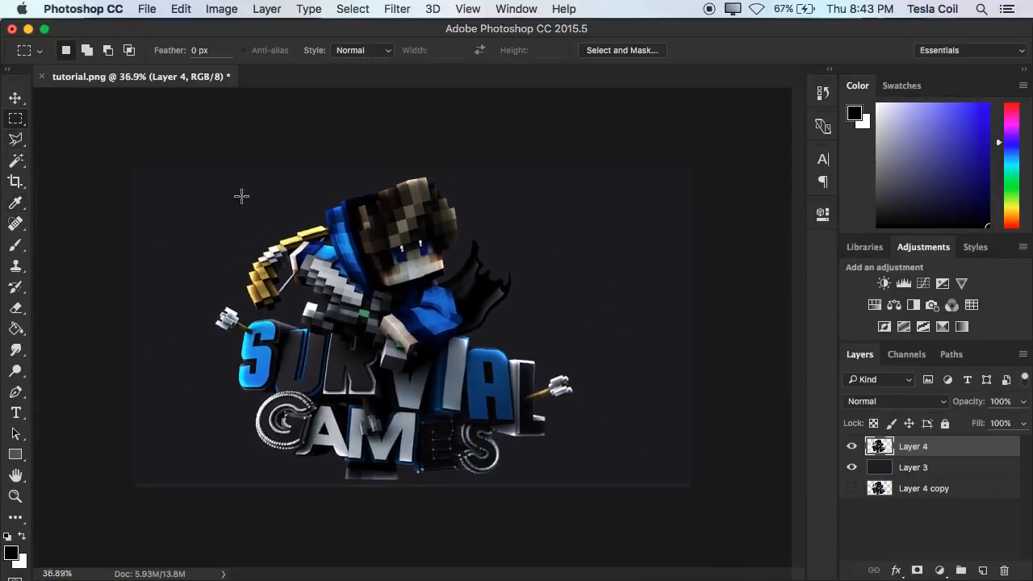
# Duplicate Layer 4 and open the Filter Gallery on the copy with the whole artwork shown at 33.3%.
pyautogui.scroll(5, 241, 196)
pyautogui.scroll(-2, 242, 196)
pyautogui.press('super+j')
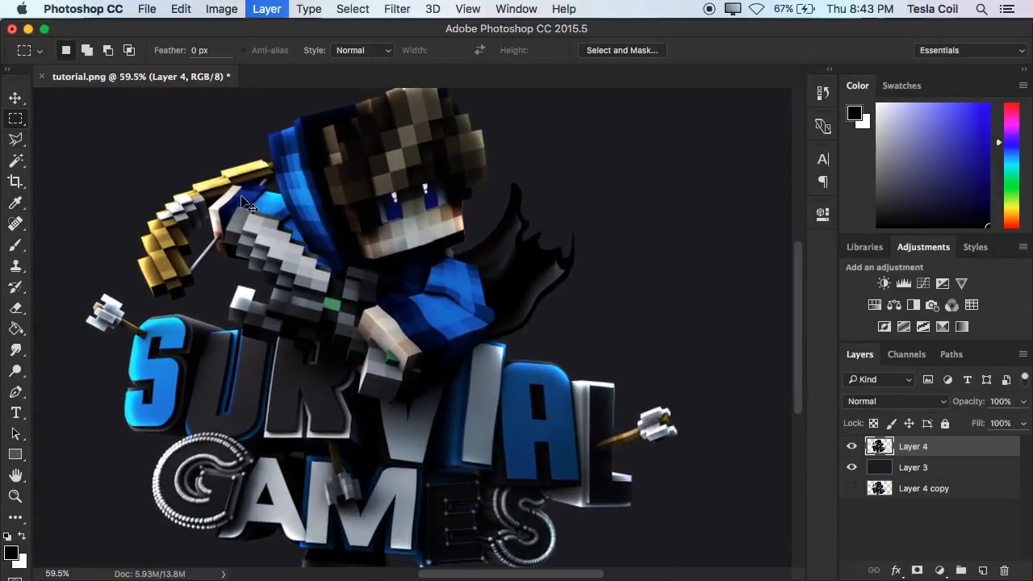
pyautogui.scroll(-2, 241, 196)
pyautogui.scroll(1, 242, 196)
pyautogui.click(380, 8)
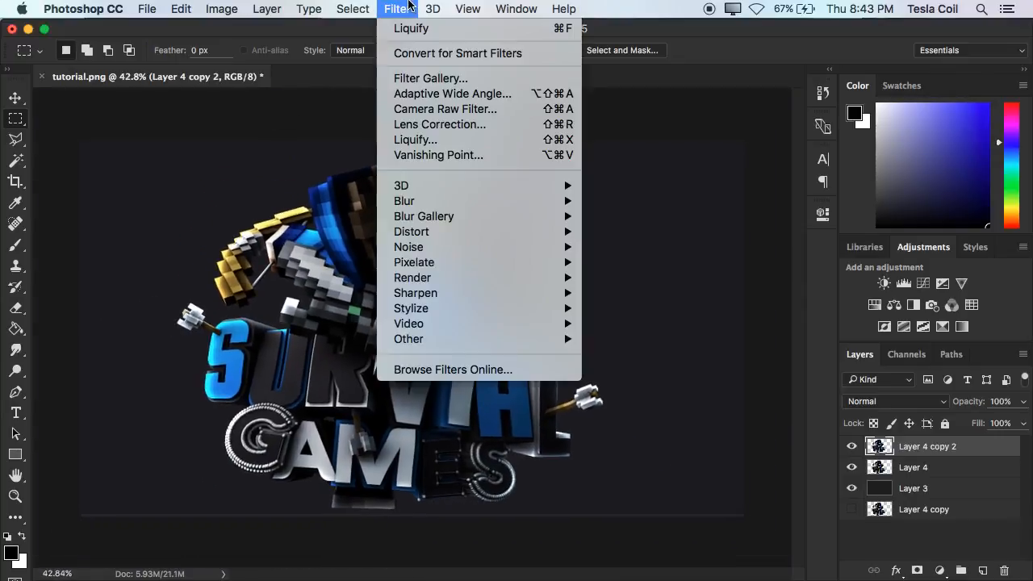
pyautogui.click(412, 78)
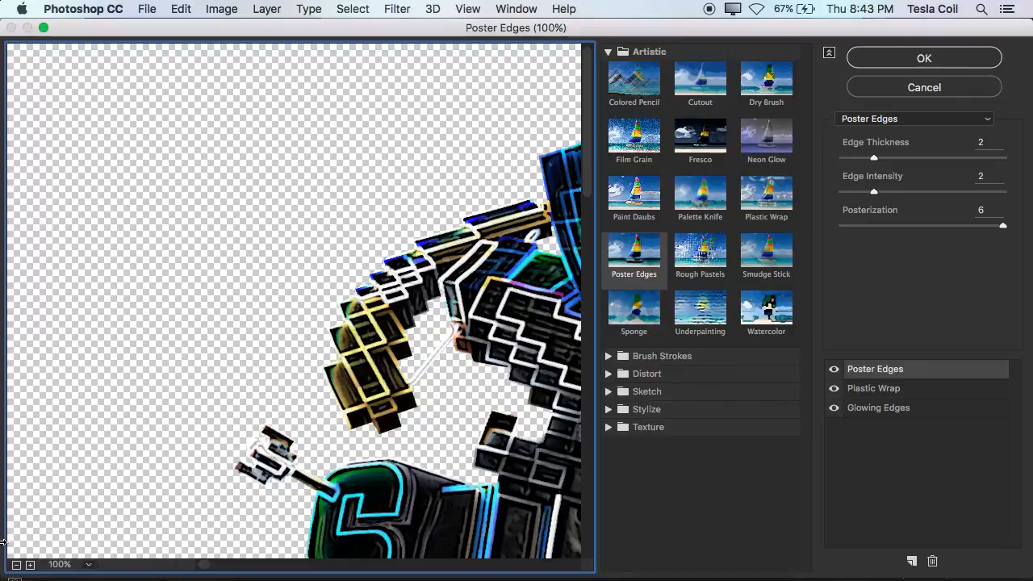
pyautogui.click(16, 565)
pyautogui.click(16, 564)
pyautogui.click(17, 565)
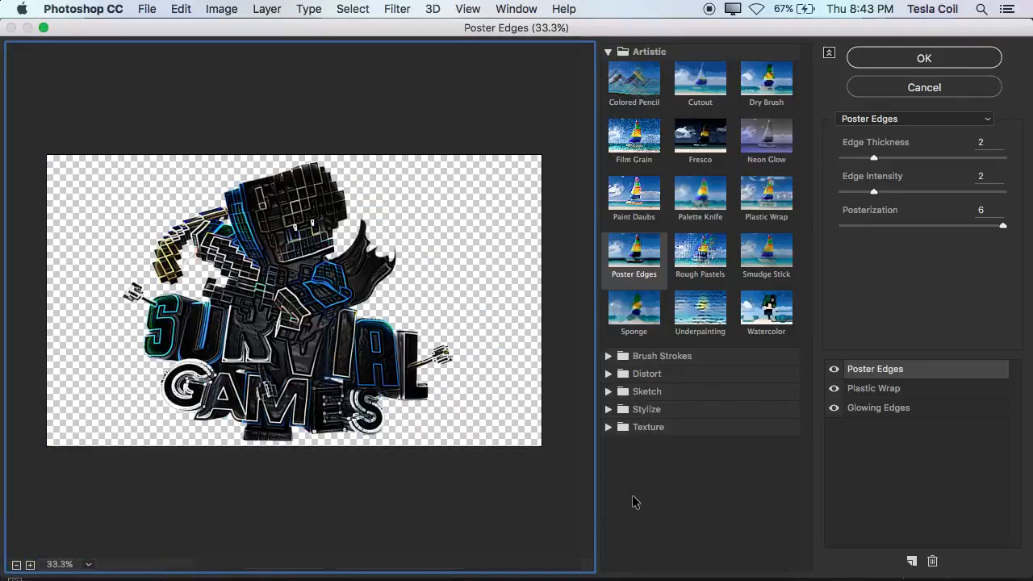
# Review the settings of the Glowing Edges, Plastic Wrap and Poster Edges effects in the filter stack.
pyautogui.click(871, 407)
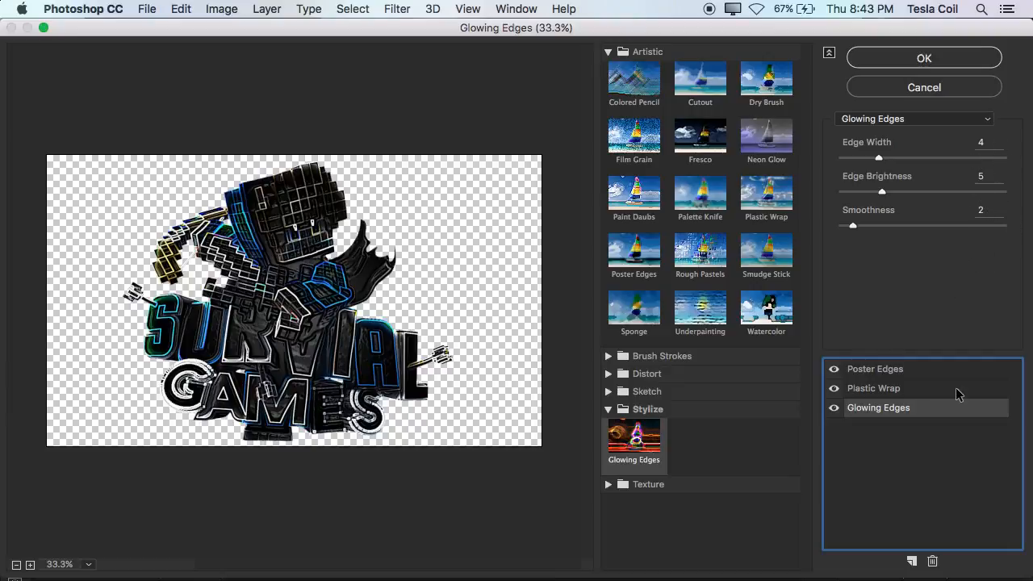
pyautogui.click(869, 390)
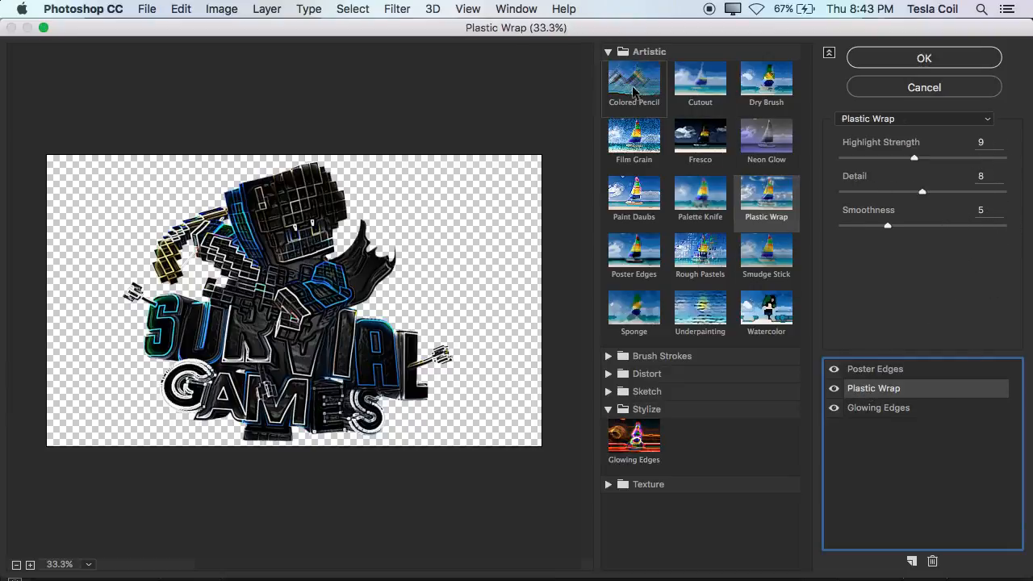
pyautogui.click(608, 52)
pyautogui.click(608, 52)
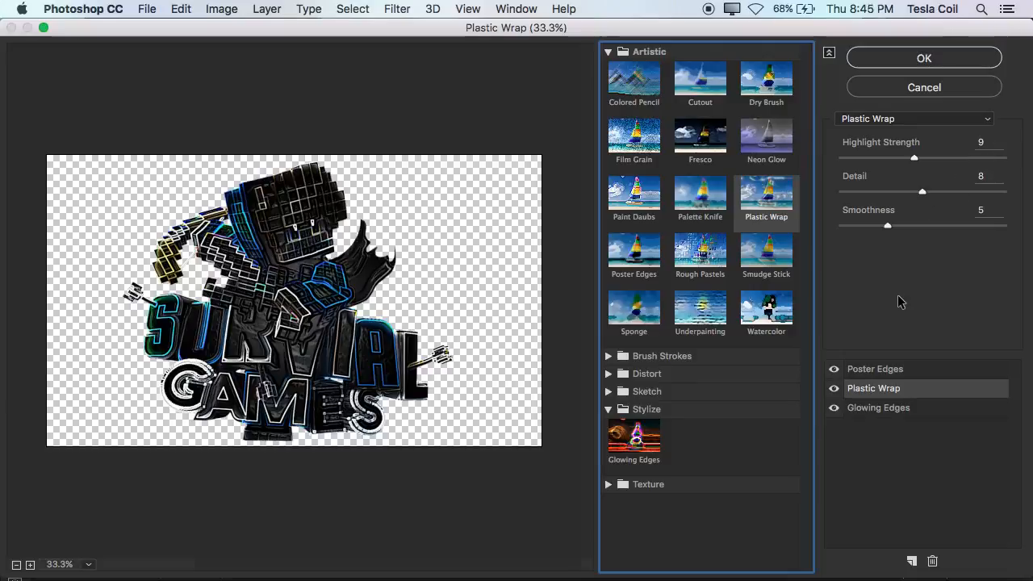
pyautogui.click(881, 368)
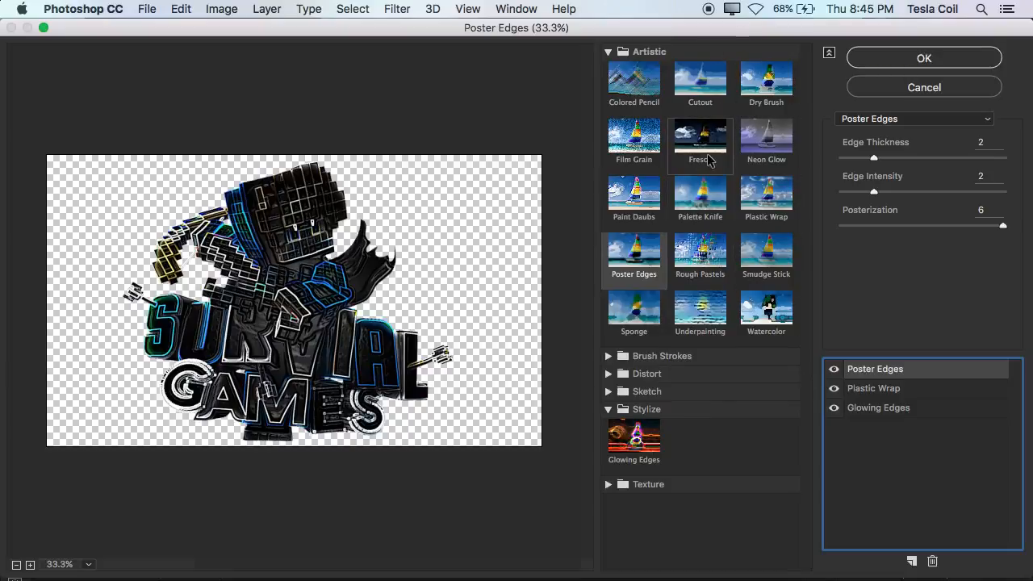
# Try Rough Pastels and Watercolor on an additional effect layer and delete that effect layer.
pyautogui.click(912, 561)
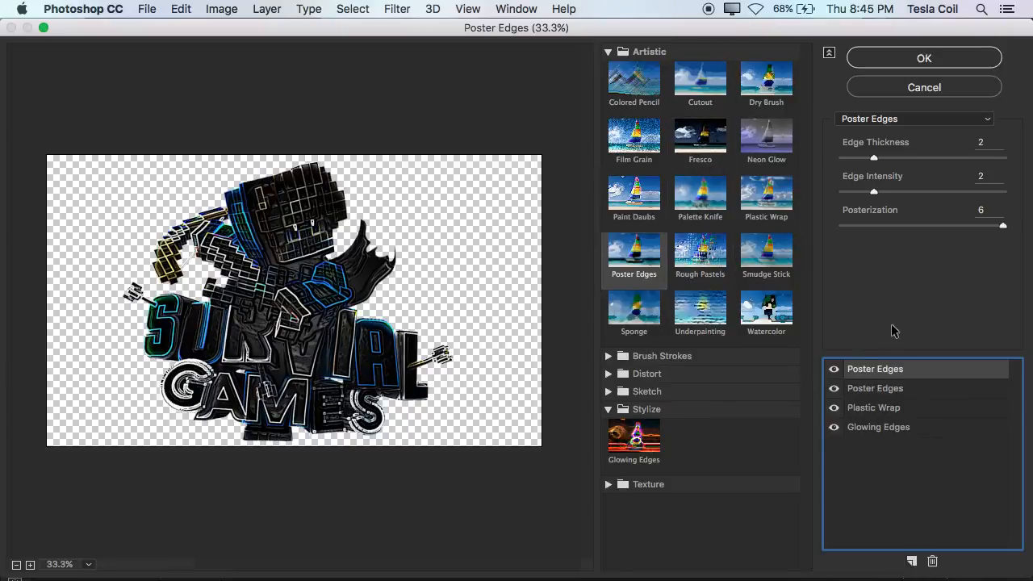
pyautogui.click(700, 252)
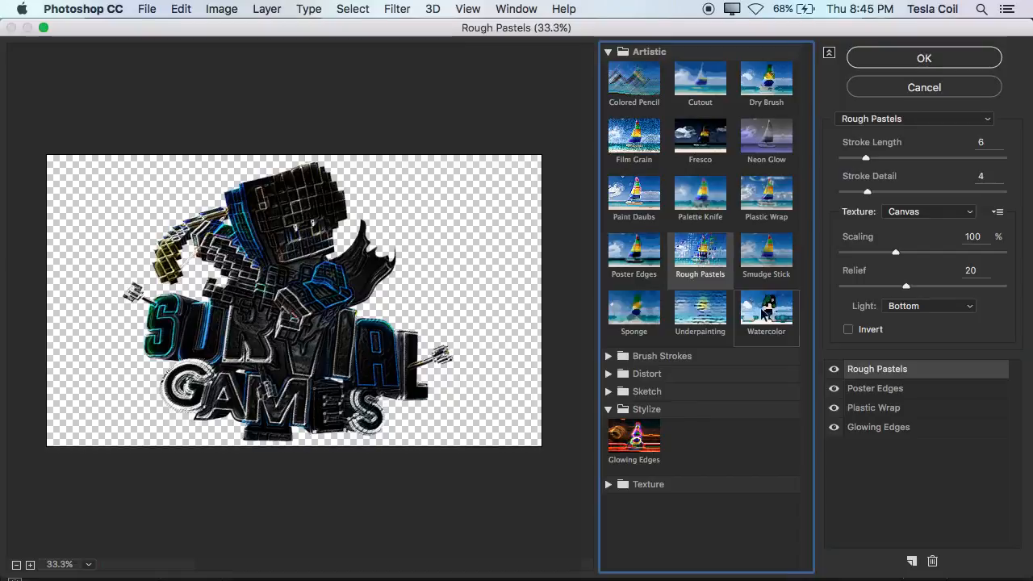
pyautogui.click(766, 313)
pyautogui.click(932, 561)
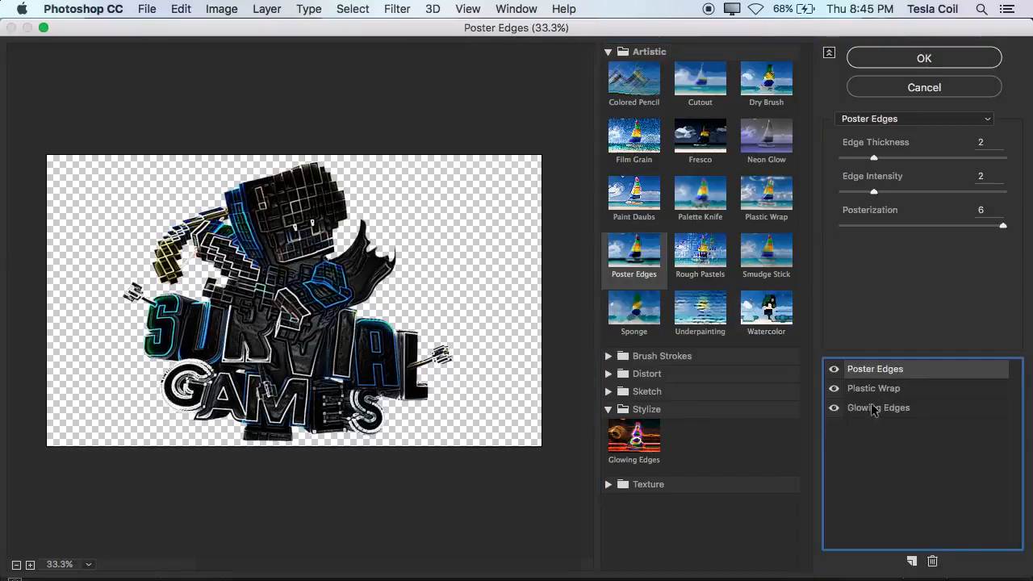
# Apply the stacked Poster Edges, Plastic Wrap and Glowing Edges effects to the duplicated artwork layer.
pyautogui.click(897, 59)
pyautogui.scroll(5, 651, 290)
pyautogui.scroll(-5, 651, 290)
pyautogui.scroll(4, 650, 290)
pyautogui.scroll(-3, 650, 290)
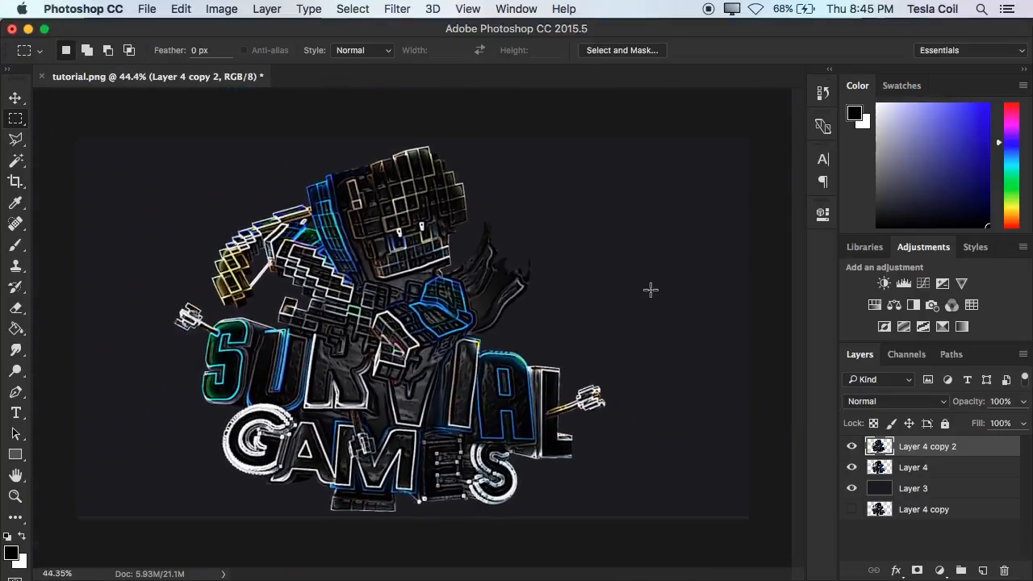
# Try the Color Dodge and Linear Dodge (Add) blend modes on Layer 4 copy 2.
pyautogui.scroll(1, 651, 290)
pyautogui.click(896, 401)
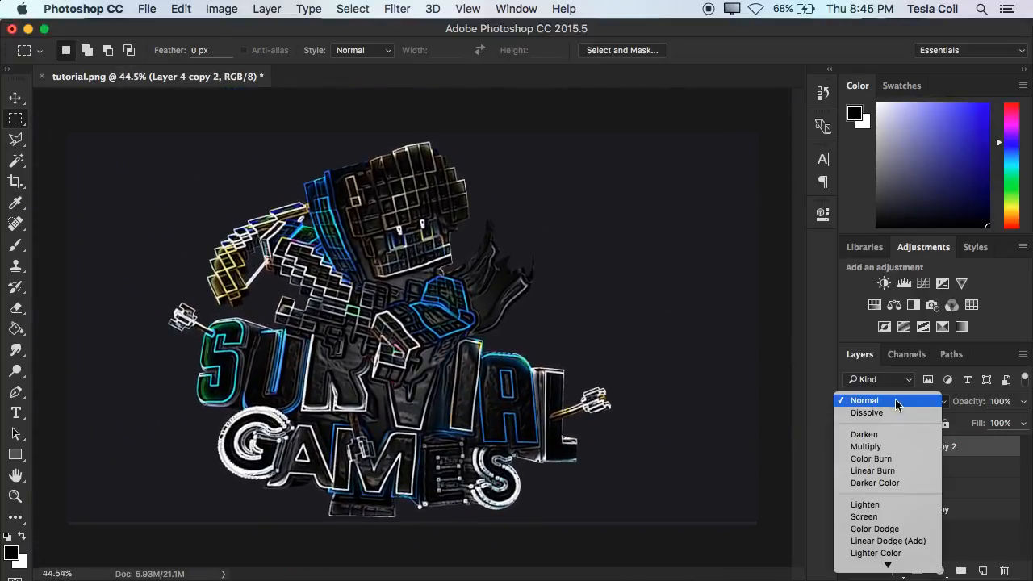
pyautogui.click(896, 401)
pyautogui.click(922, 403)
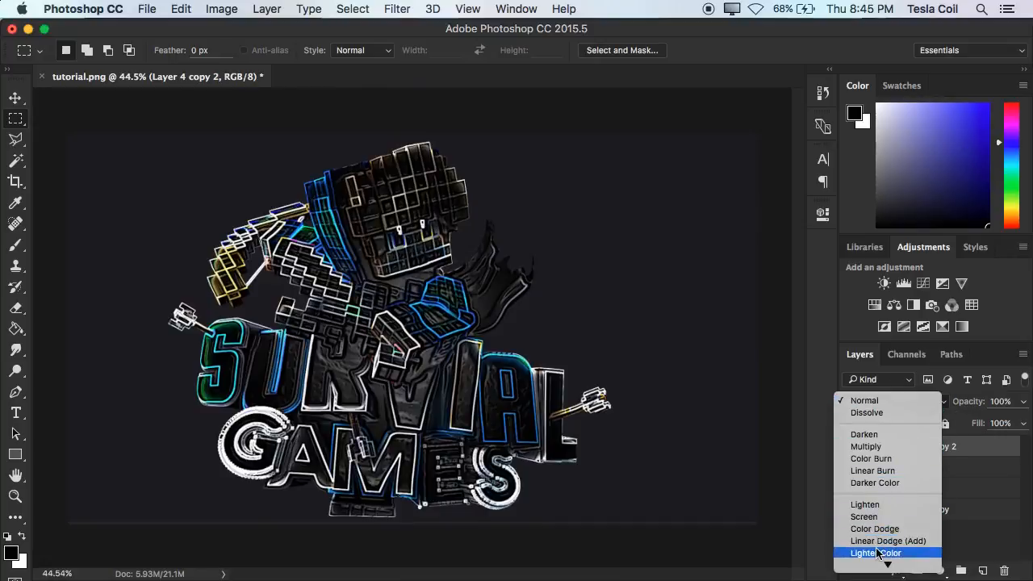
pyautogui.click(875, 420)
pyautogui.click(886, 401)
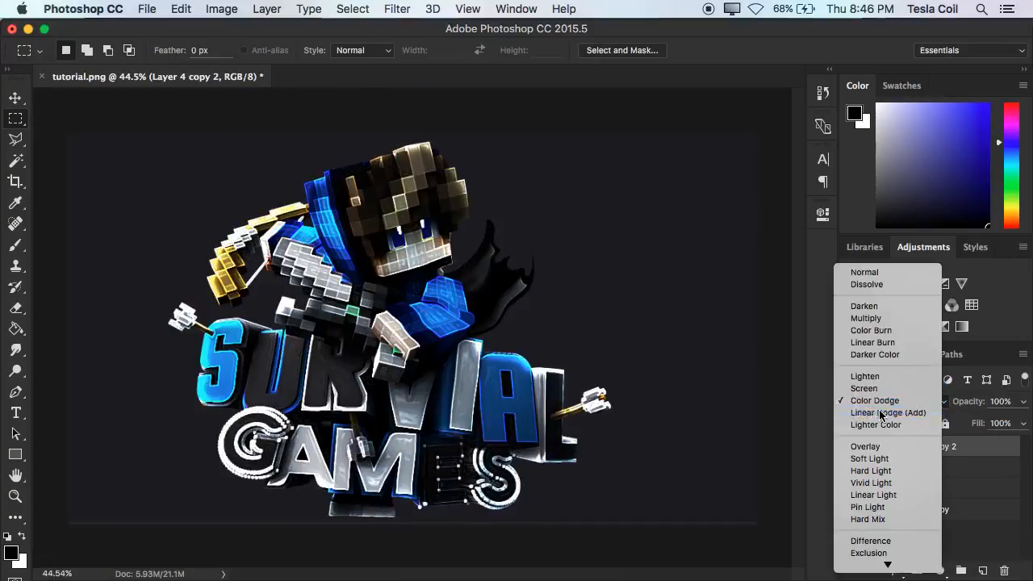
pyautogui.click(880, 412)
# Set Layer 4 copy 2 to the Overlay blend mode at 40% opacity.
pyautogui.click(883, 404)
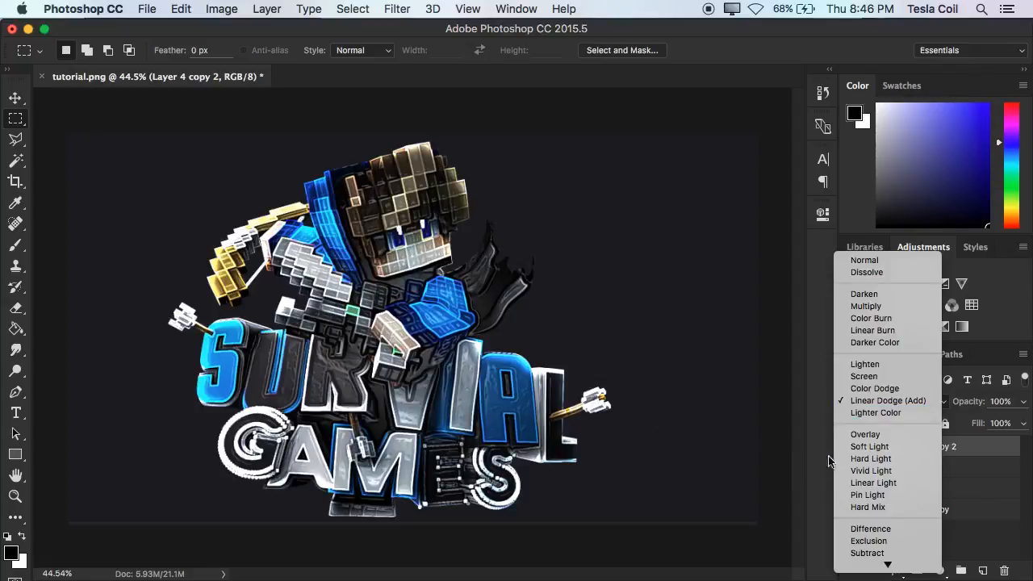
pyautogui.click(894, 434)
pyautogui.click(1025, 401)
pyautogui.write('40')
pyautogui.press('Return')
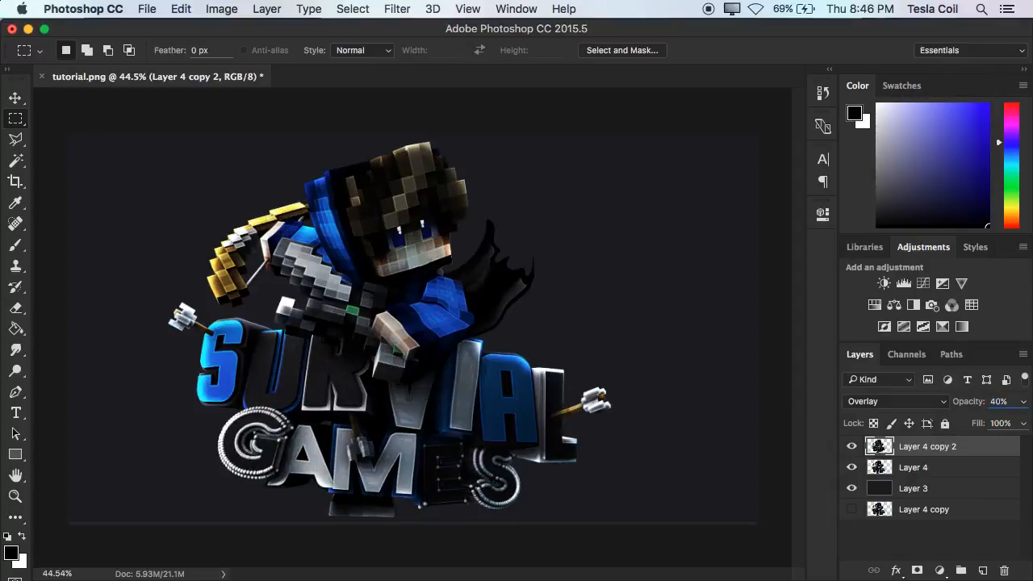
# Examine the blended filter effect on the character and lettering, both up close and across the whole artwork.
pyautogui.scroll(5, 406, 345)
pyautogui.scroll(-6, 406, 344)
pyautogui.scroll(3, 406, 345)
pyautogui.scroll(-1, 406, 344)
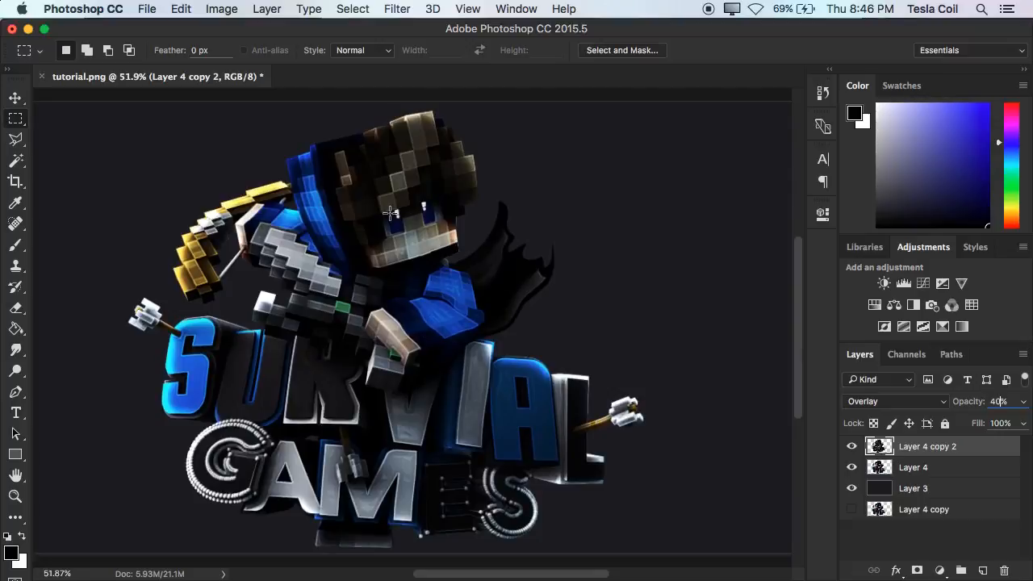
pyautogui.scroll(7, 389, 212)
pyautogui.scroll(-5, 390, 213)
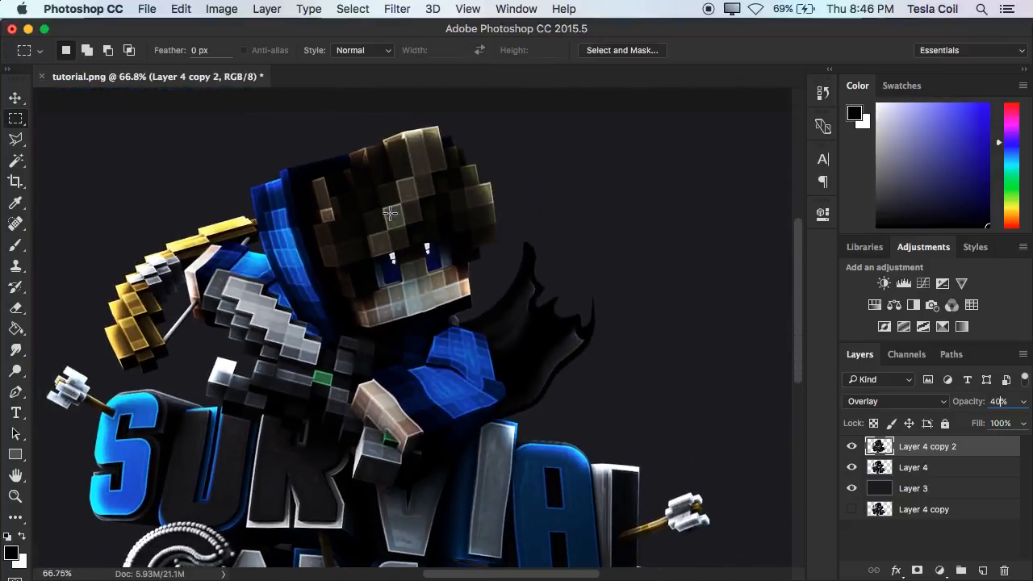
pyautogui.scroll(-3, 390, 213)
# Add a layer mask to Layer 4 copy 2 and prepare the Brush tool with black at 51% opacity.
pyautogui.click(898, 548)
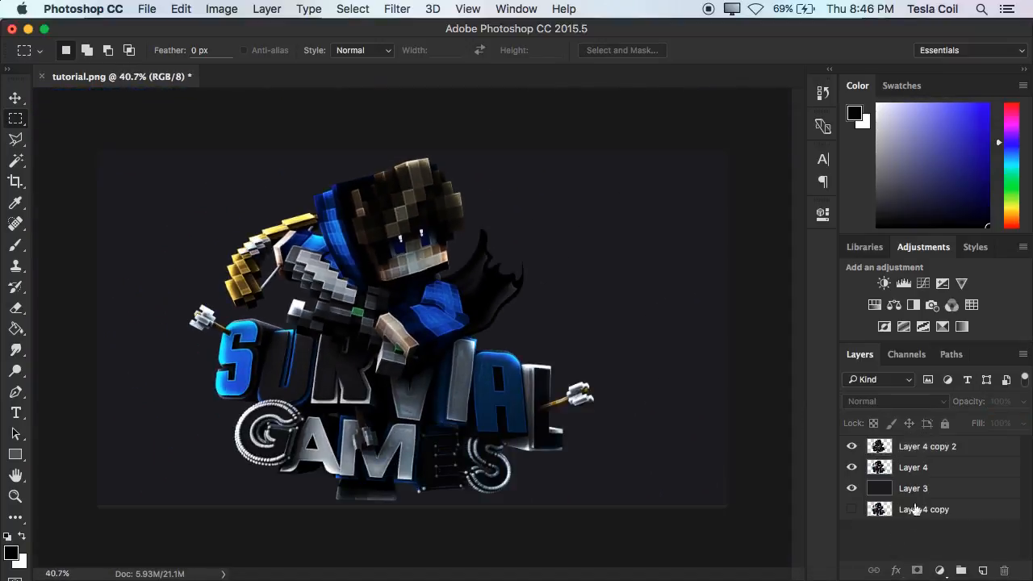
pyautogui.click(917, 452)
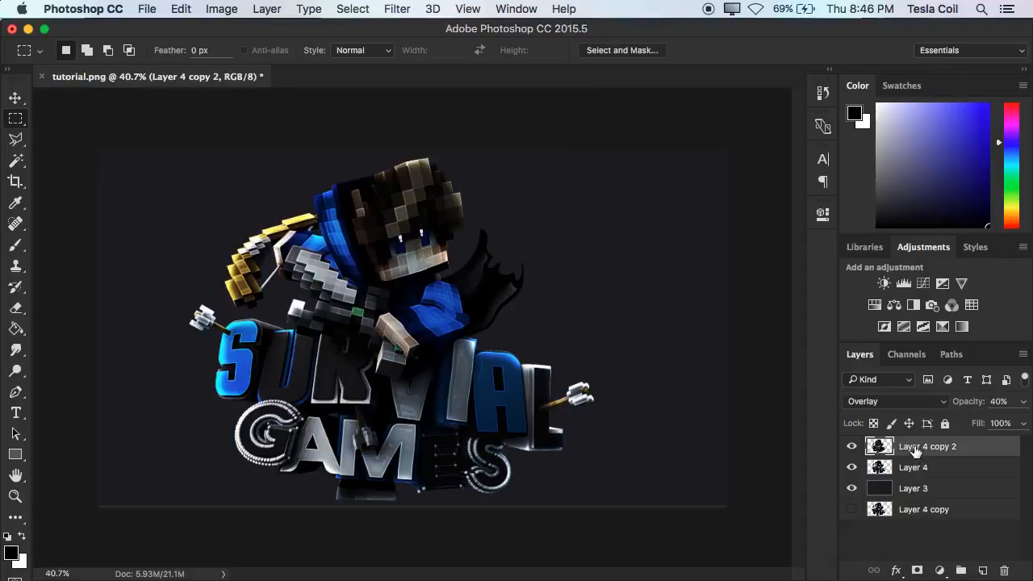
pyautogui.click(917, 571)
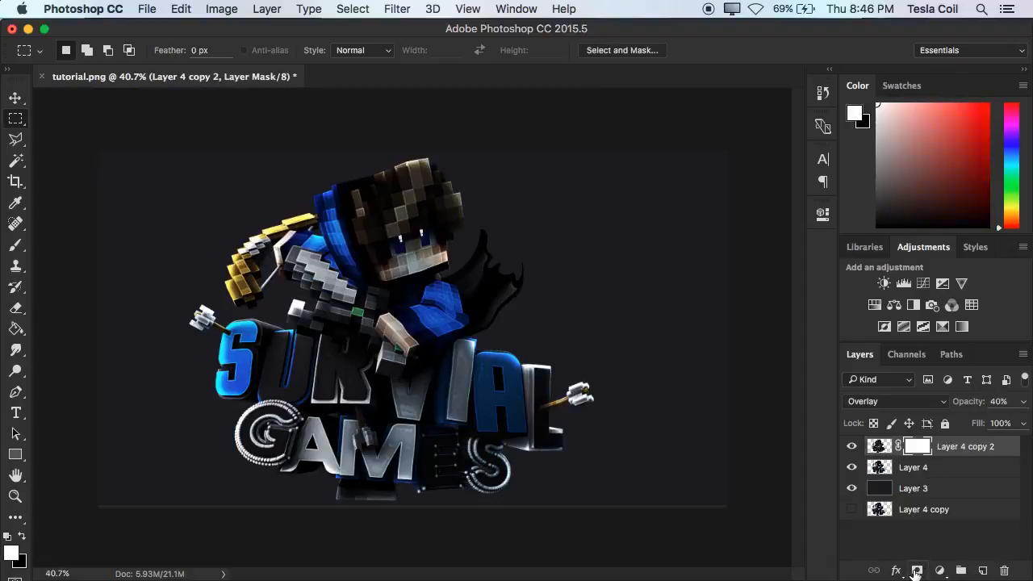
pyautogui.click(16, 245)
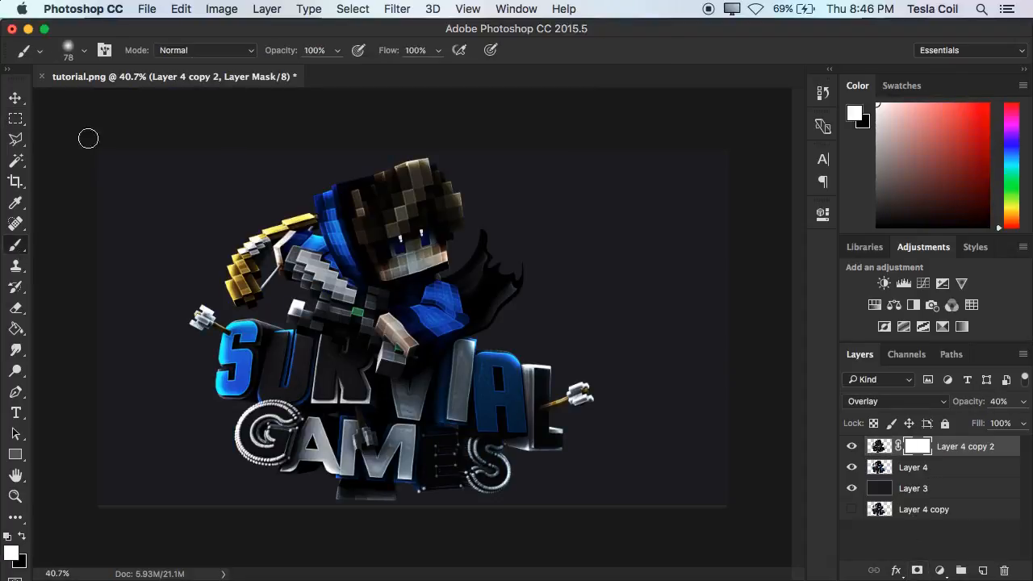
pyautogui.click(337, 51)
pyautogui.moveTo(303, 75); pyautogui.dragTo(299, 75)
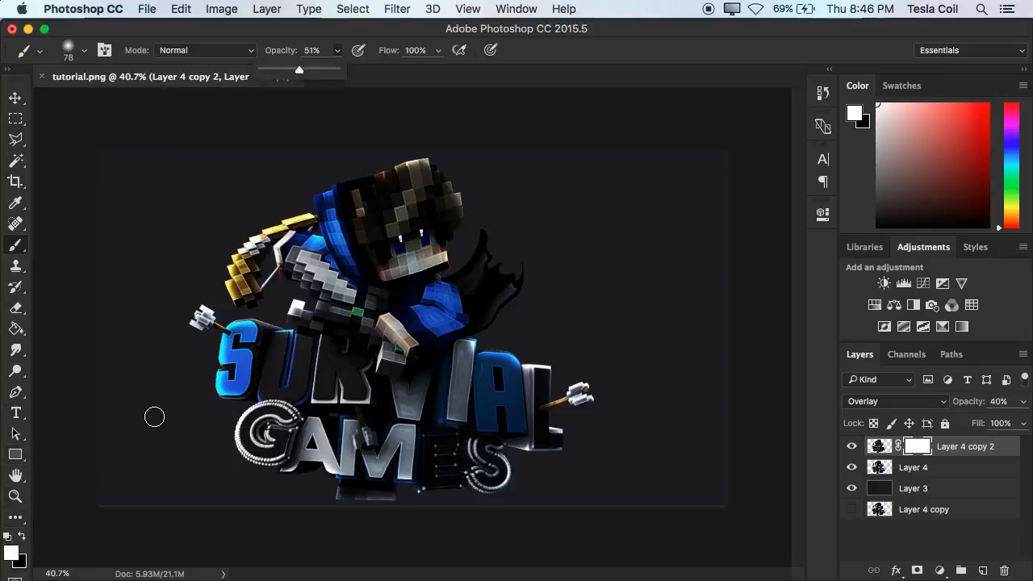
pyautogui.press('x')
# Set the soft brush to 156 px and paint on the mask over the character's face to reduce the filter effect.
pyautogui.rightClick(219, 195)
pyautogui.moveTo(347, 228); pyautogui.dragTo(384, 229)
pyautogui.click(400, 30)
pyautogui.scroll(5, 412, 239)
pyautogui.scroll(3, 412, 239)
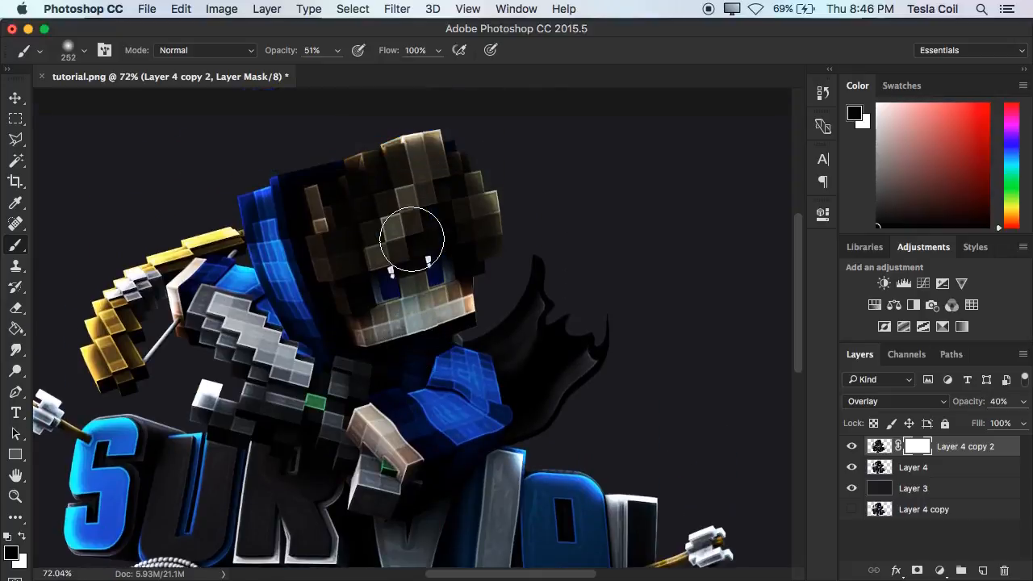
pyautogui.rightClick(420, 237)
pyautogui.moveTo(574, 277); pyautogui.dragTo(564, 279)
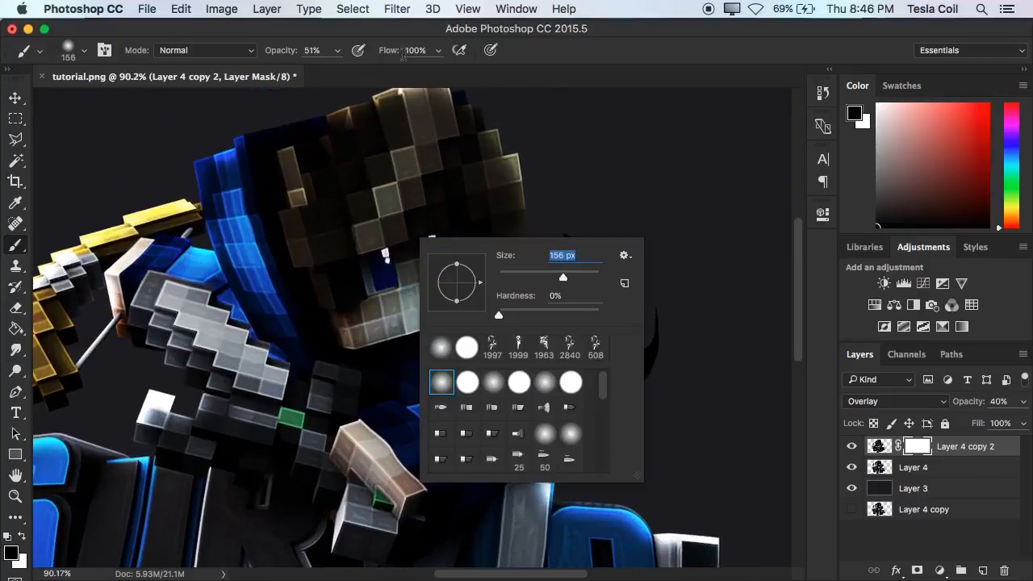
pyautogui.click(392, 37)
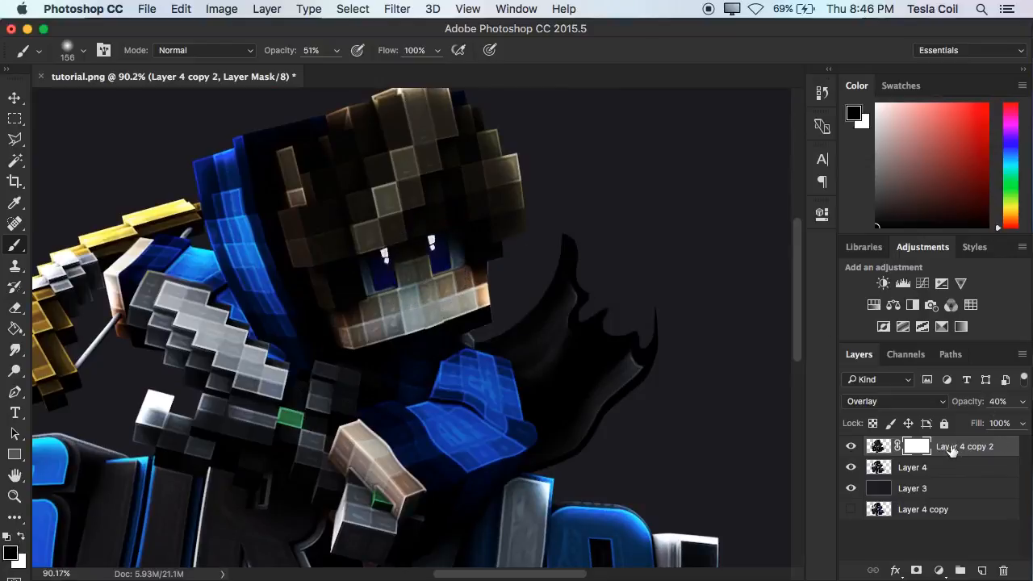
pyautogui.moveTo(428, 285)
pyautogui.mouseDown()
pyautogui.moveTo(375, 314)
pyautogui.moveTo(425, 309)
pyautogui.mouseUp()
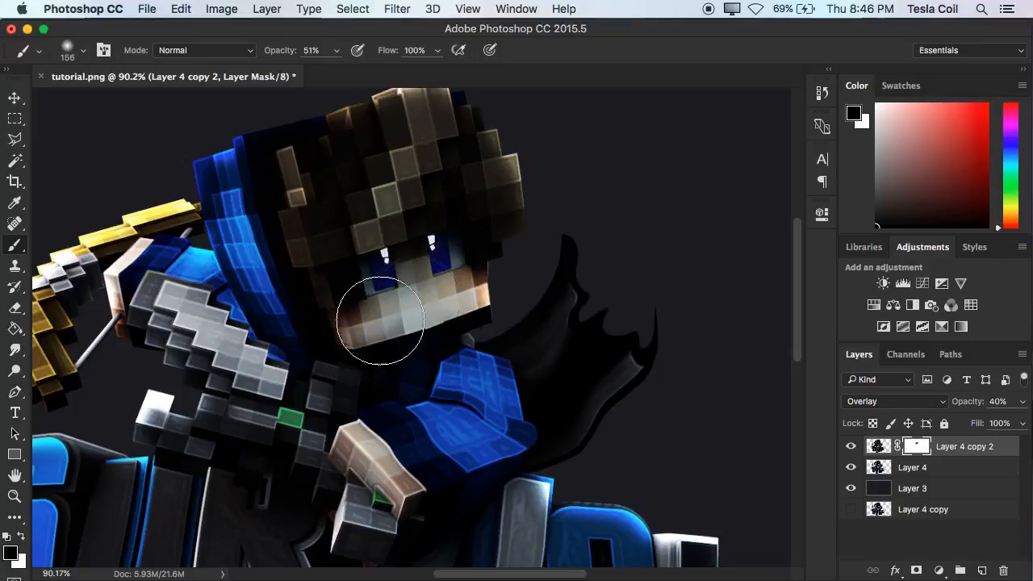
# Paint on the mask over the character's blue sleeve and body to soften the filter effect there.
pyautogui.scroll(2, 446, 279)
pyautogui.scroll(-4, 446, 278)
pyautogui.scroll(-3, 517, 299)
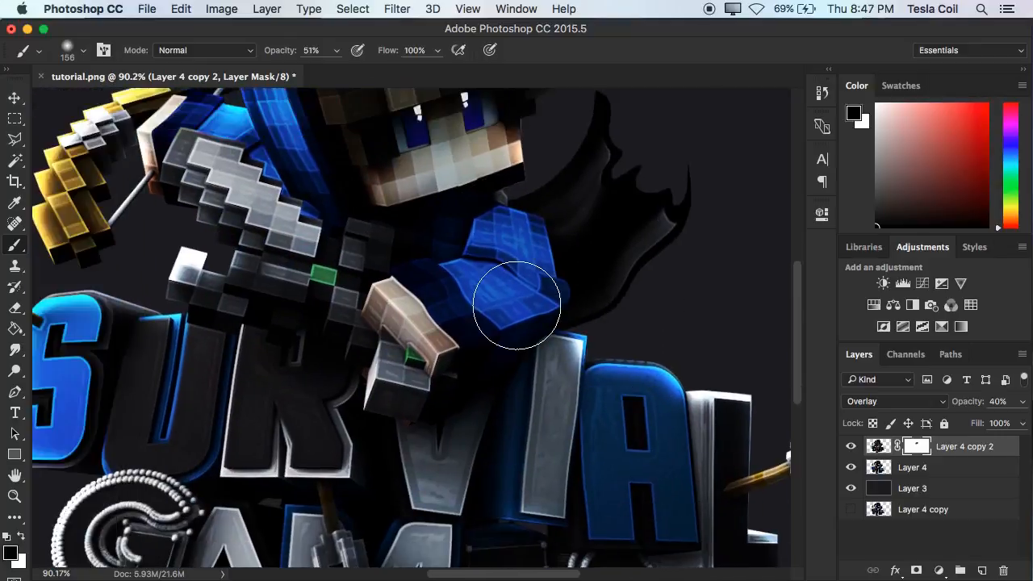
pyautogui.moveTo(517, 305)
pyautogui.mouseDown()
pyautogui.moveTo(525, 260)
pyautogui.moveTo(517, 328)
pyautogui.moveTo(499, 351)
pyautogui.moveTo(437, 377)
pyautogui.moveTo(376, 379)
pyautogui.moveTo(349, 355)
pyautogui.mouseUp()
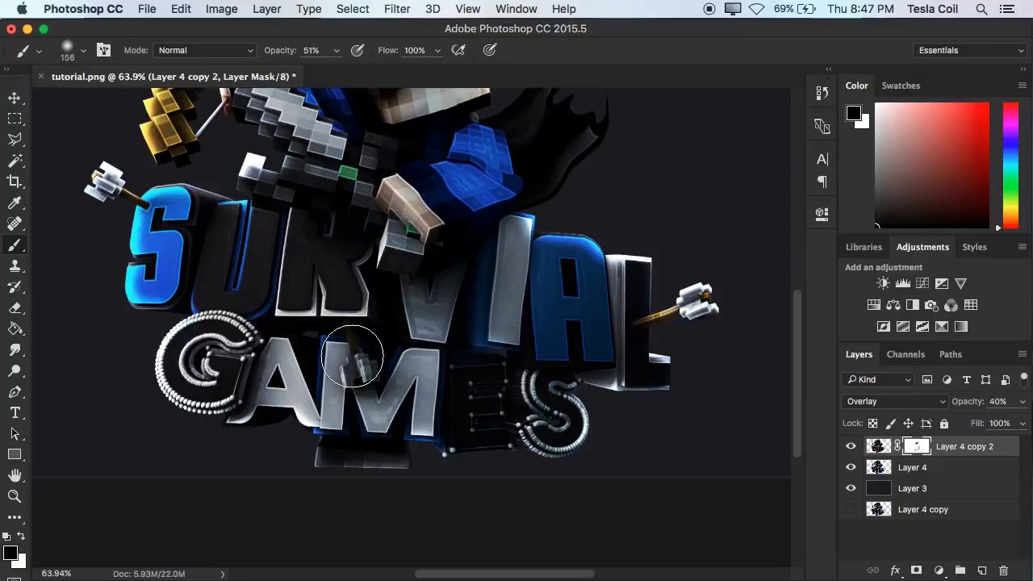
pyautogui.scroll(-3, 350, 356)
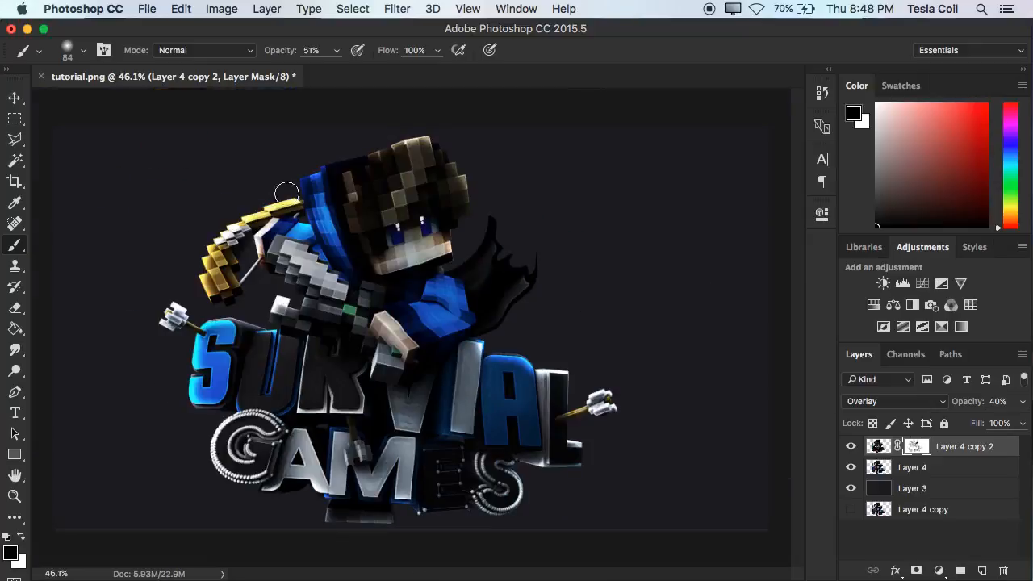
# Compare the artwork with and without the masked filter layer, leaving Layer 4 copy 2 visible.
pyautogui.click(851, 449)
pyautogui.click(851, 449)
pyautogui.click(851, 449)
pyautogui.click(850, 448)
pyautogui.click(851, 449)
pyautogui.click(851, 448)
pyautogui.click(851, 449)
pyautogui.click(850, 449)
pyautogui.click(850, 449)
pyautogui.click(850, 449)
# Apply the layer mask of Layer 4 copy 2 and merge that layer with Layer 4.
pyautogui.rightClick(974, 446)
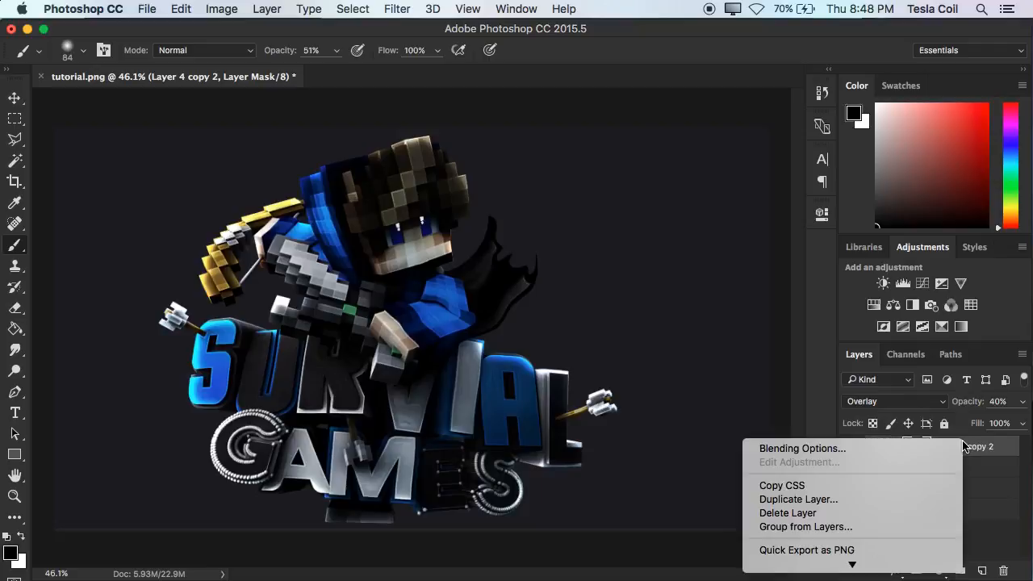
pyautogui.press('Escape')
pyautogui.rightClick(916, 447)
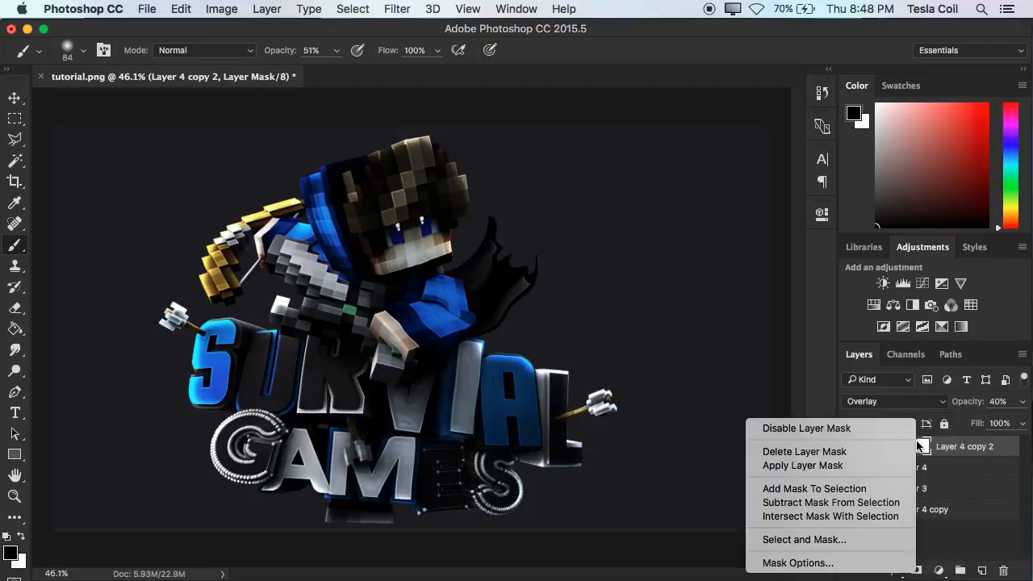
pyautogui.click(862, 465)
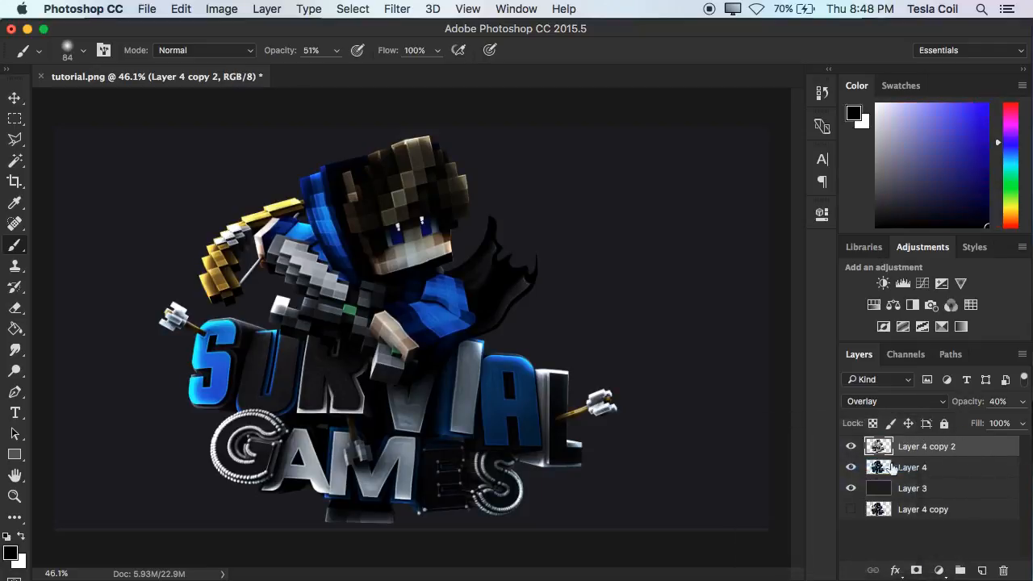
pyautogui.keyDown('shift'); pyautogui.click(952, 467); pyautogui.keyUp('shift')
pyautogui.rightClick(951, 466)
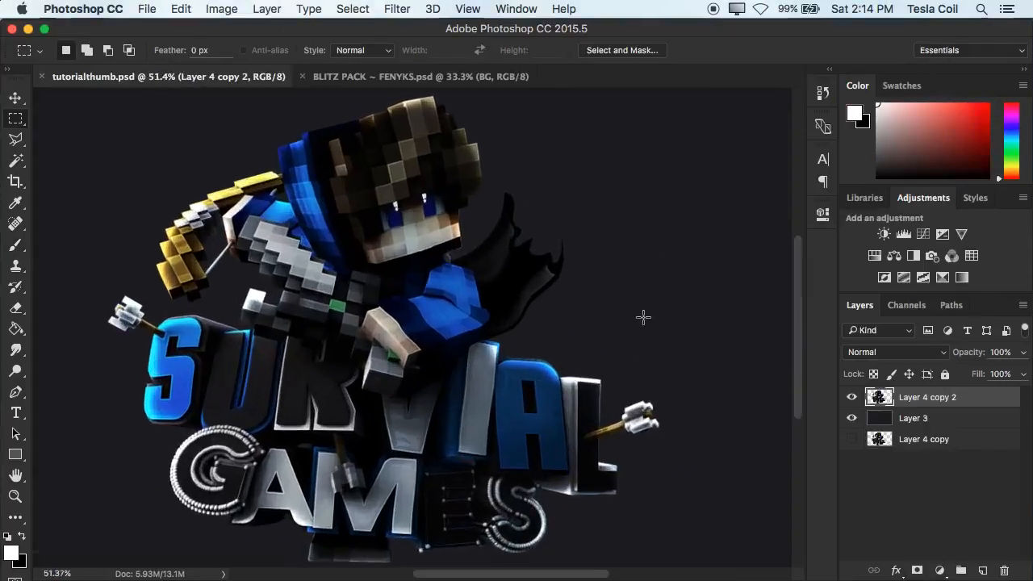
# Add a new empty layer above the merged artwork and set the soft round brush to 97 px.
pyautogui.scroll(-5, 643, 318)
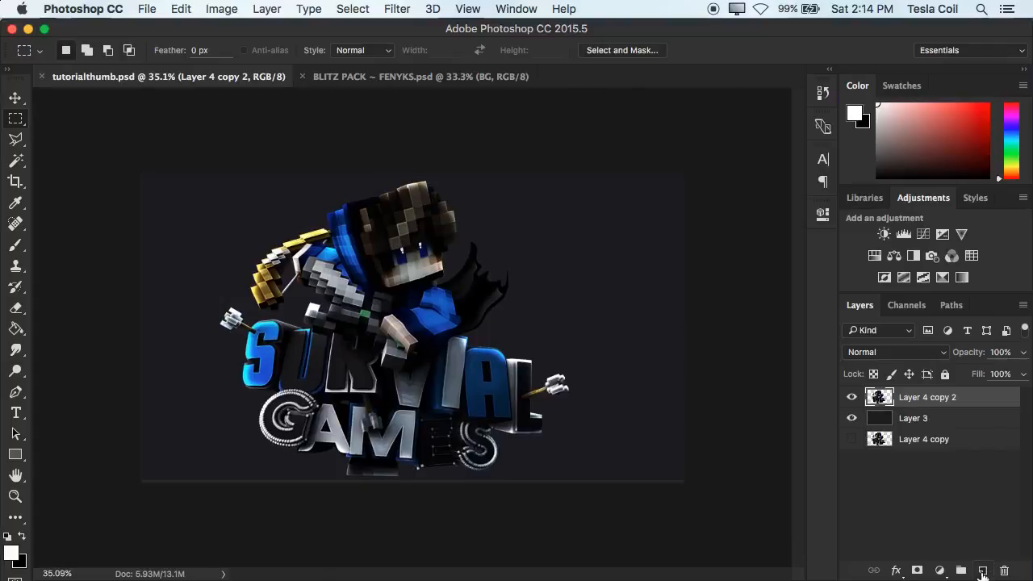
pyautogui.click(983, 571)
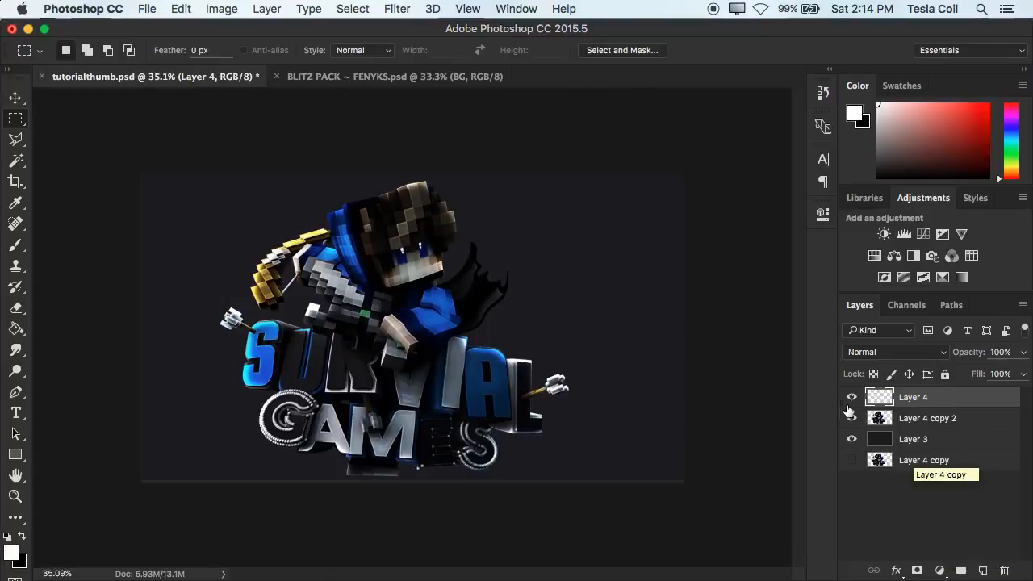
pyautogui.click(11, 249)
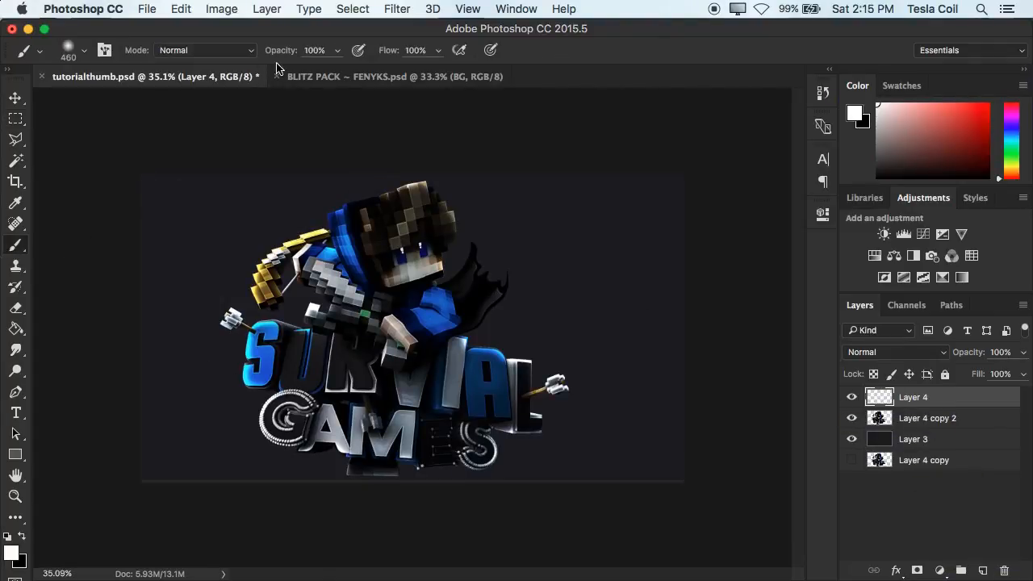
pyautogui.click(85, 52)
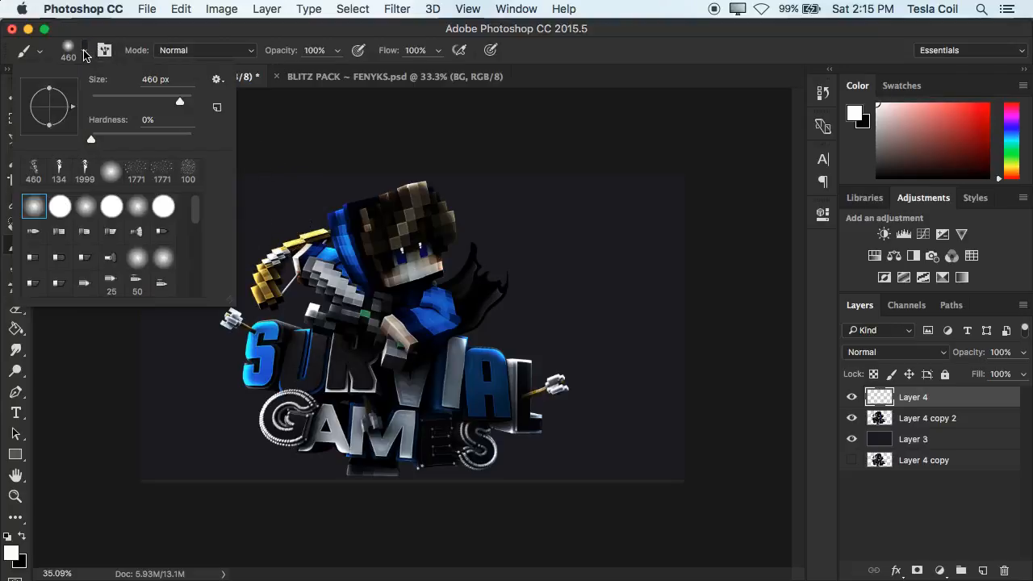
pyautogui.moveTo(160, 106); pyautogui.dragTo(138, 103)
pyautogui.scroll(3, 318, 352)
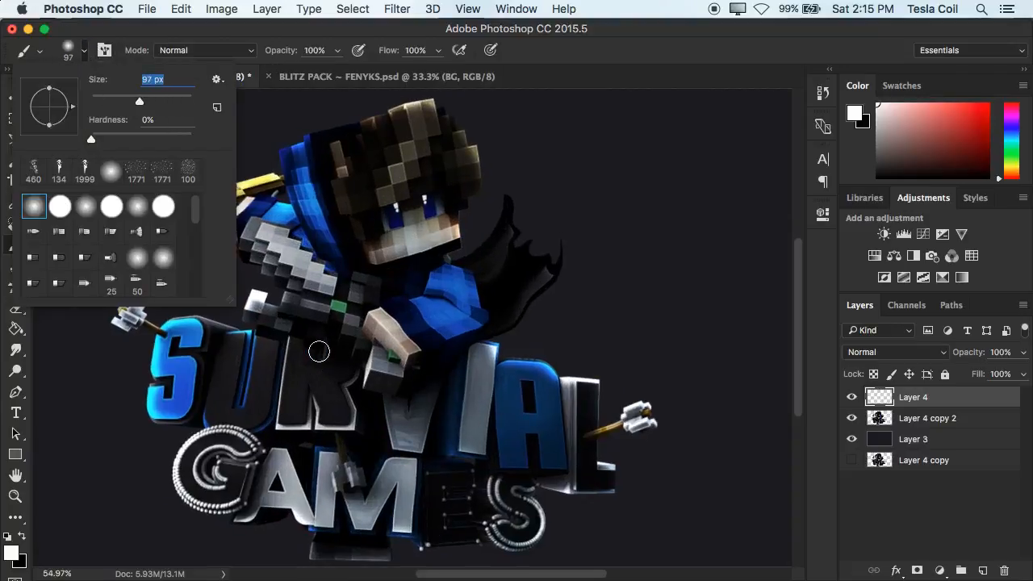
pyautogui.click(228, 37)
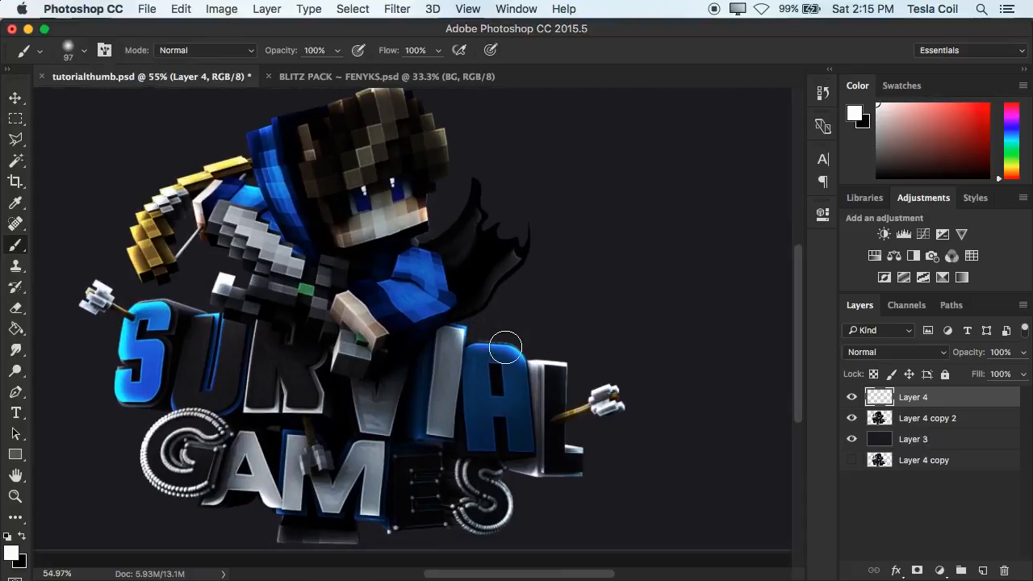
# Sample the dark blue of the character's sleeve near the hand as the brush color.
pyautogui.scroll(3, 499, 344)
pyautogui.scroll(-4, 462, 414)
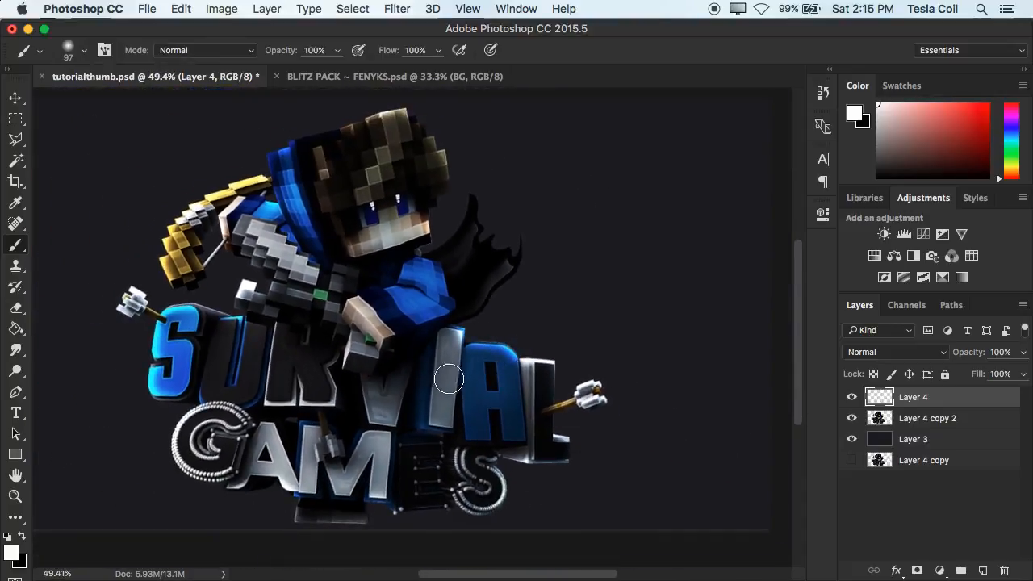
pyautogui.scroll(4, 448, 380)
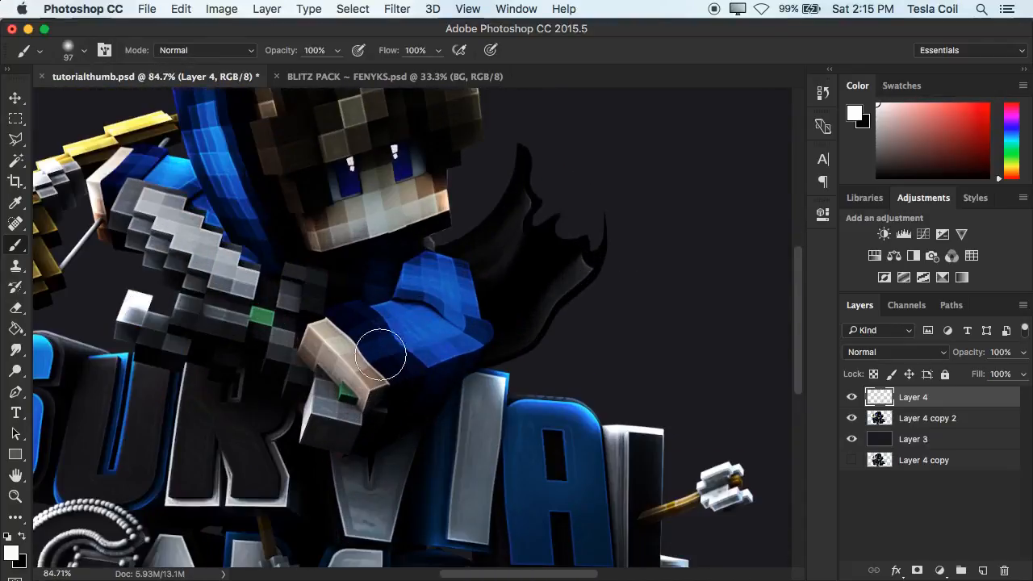
pyautogui.scroll(-4, 468, 429)
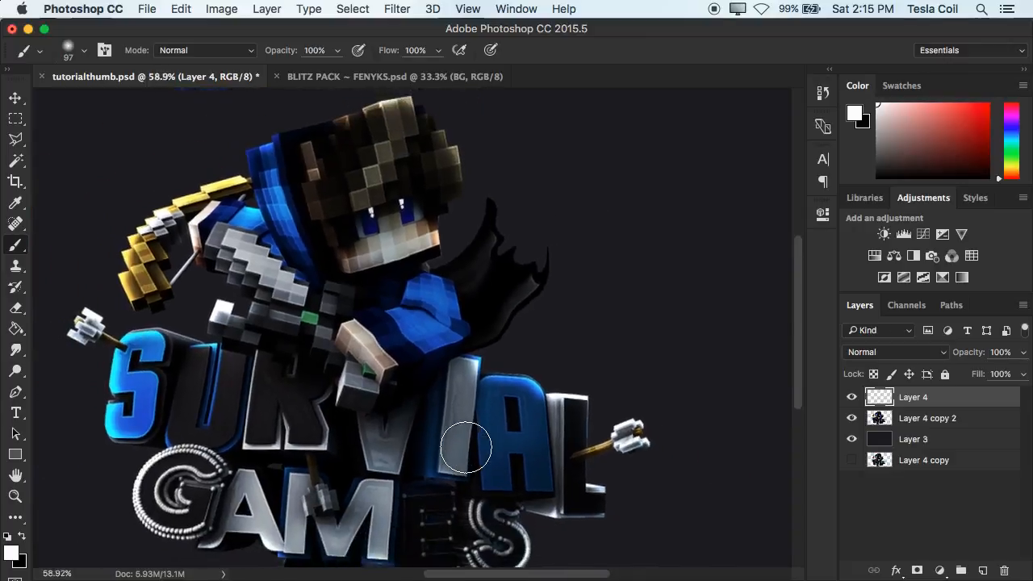
pyautogui.scroll(3, 403, 265)
pyautogui.scroll(-1, 404, 268)
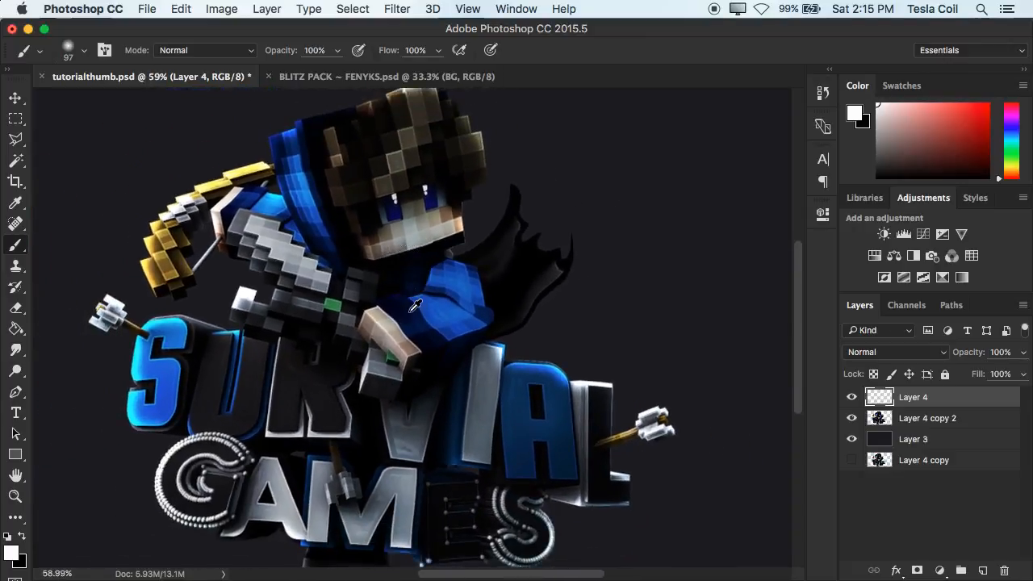
pyautogui.keyDown('alt'); pyautogui.click(414, 299); pyautogui.keyUp('alt')
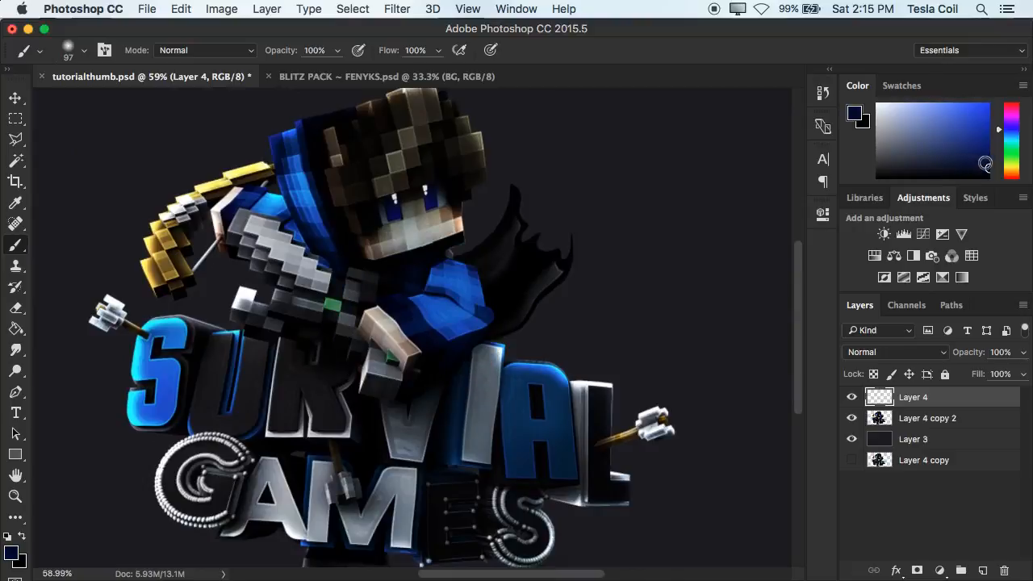
pyautogui.scroll(4, 358, 288)
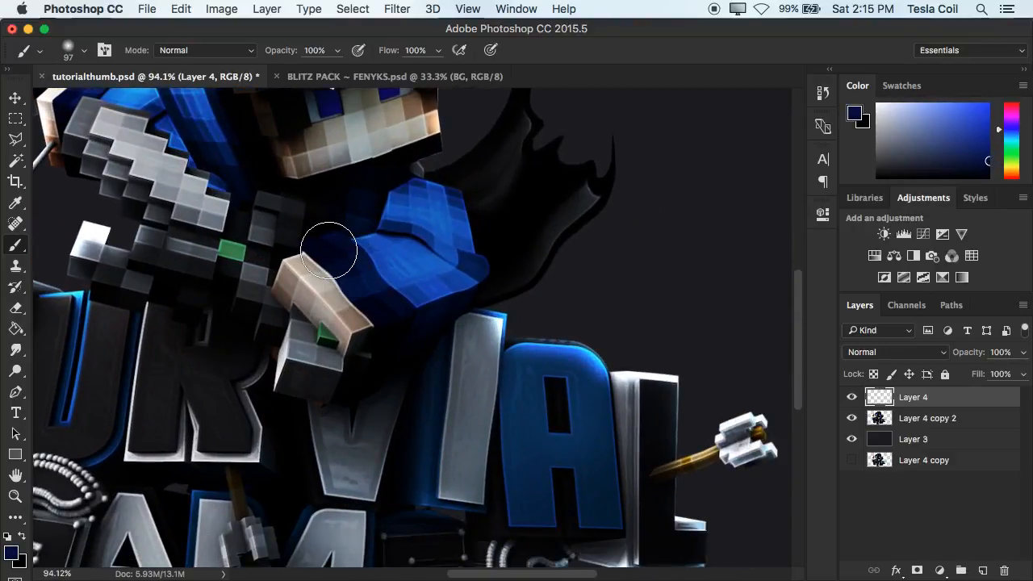
# Paint the sampled dark blue over the character's lower sleeve and set the layer's blend mode to Linear Dodge (Add).
pyautogui.moveTo(328, 250)
pyautogui.mouseDown()
pyautogui.moveTo(341, 250)
pyautogui.moveTo(403, 321)
pyautogui.mouseUp()
pyautogui.click(857, 358)
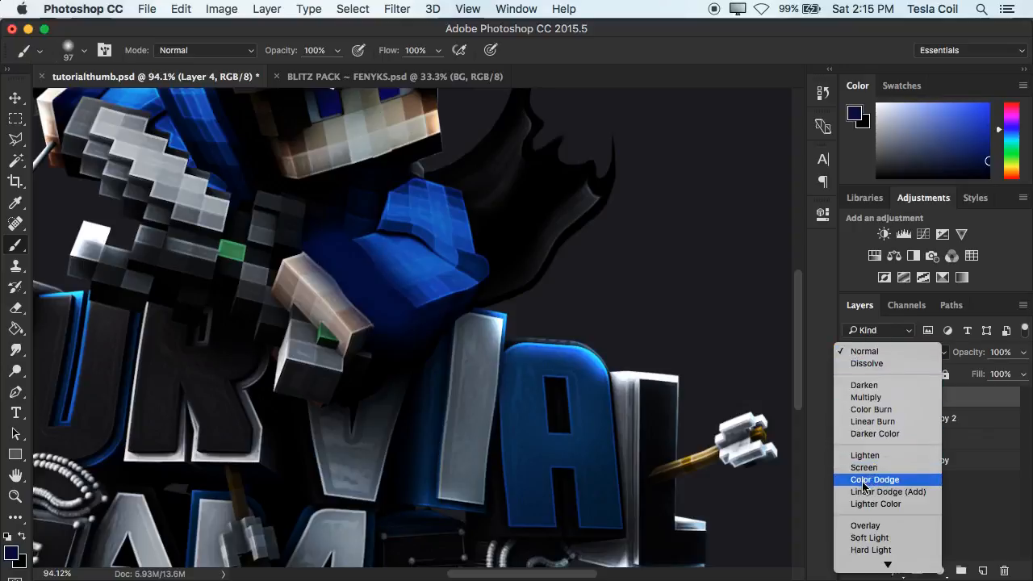
pyautogui.click(860, 492)
# Try the Color Dodge, Screen and Linear Dodge (Add) blend modes on the painted sleeve layer, ending on Color Dodge.
pyautogui.click(888, 352)
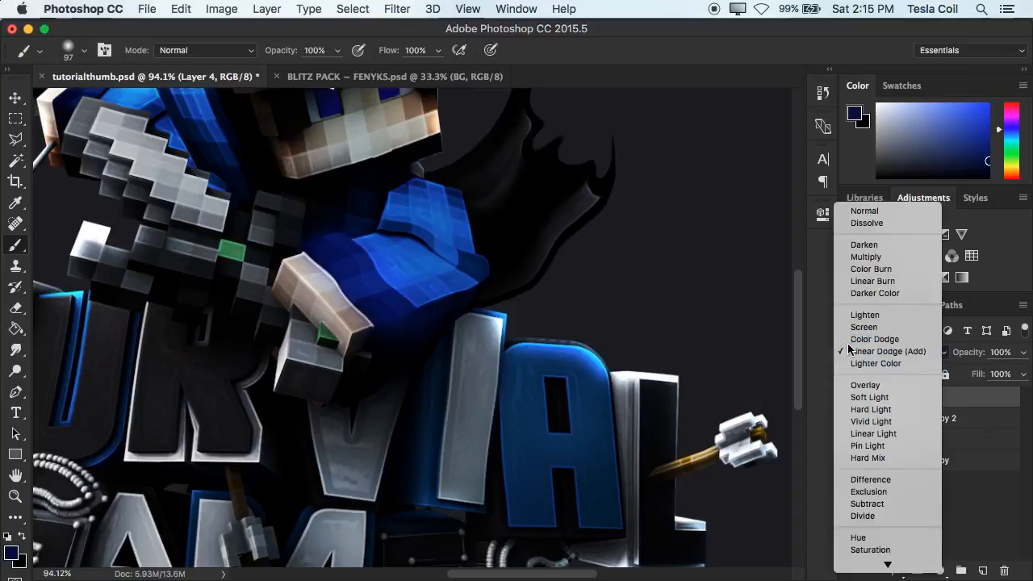
pyautogui.click(851, 340)
pyautogui.click(865, 358)
pyautogui.click(862, 339)
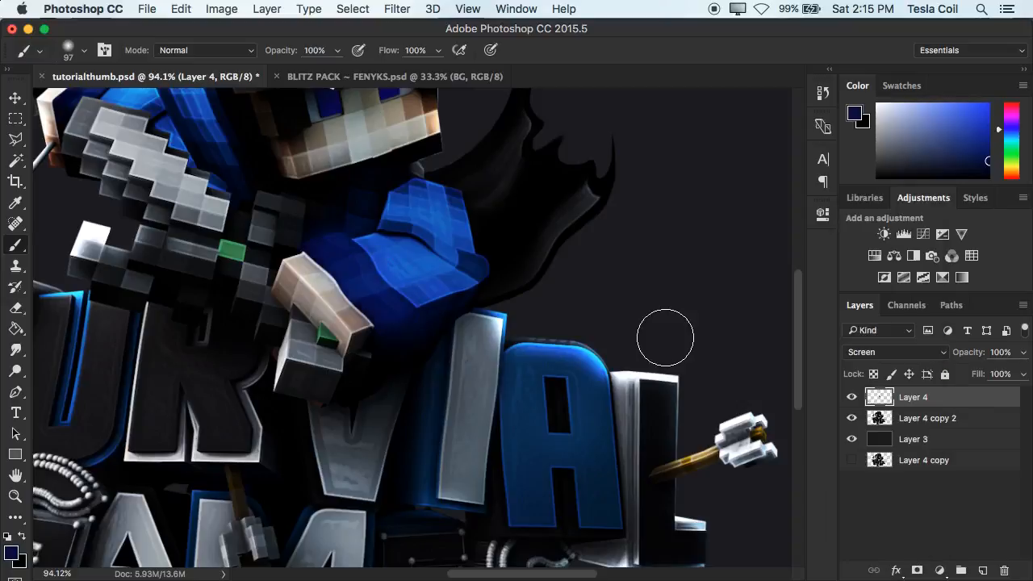
pyautogui.scroll(-3, 664, 334)
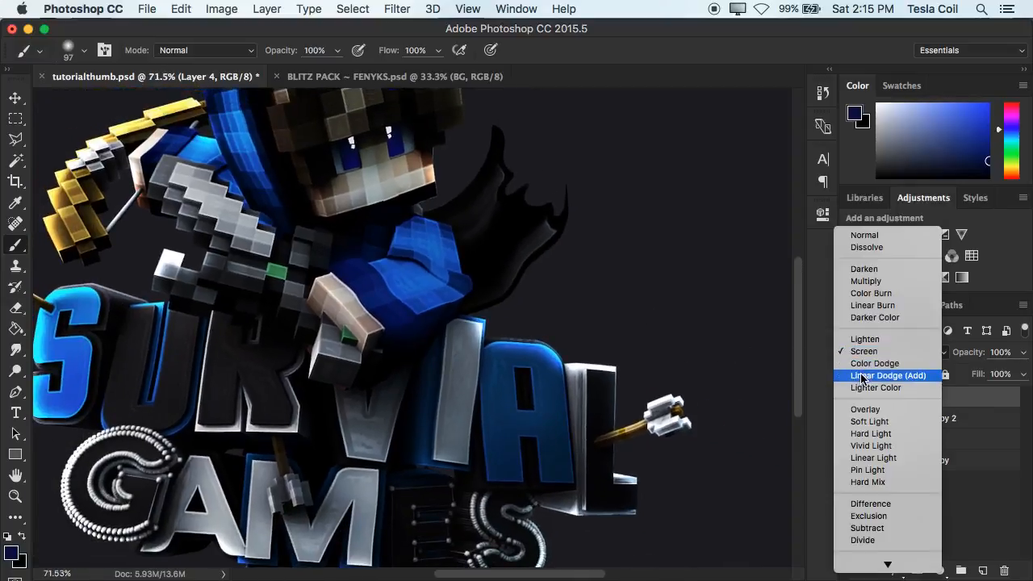
pyautogui.click(863, 376)
pyautogui.scroll(-3, 577, 342)
pyautogui.scroll(2, 576, 341)
pyautogui.click(876, 353)
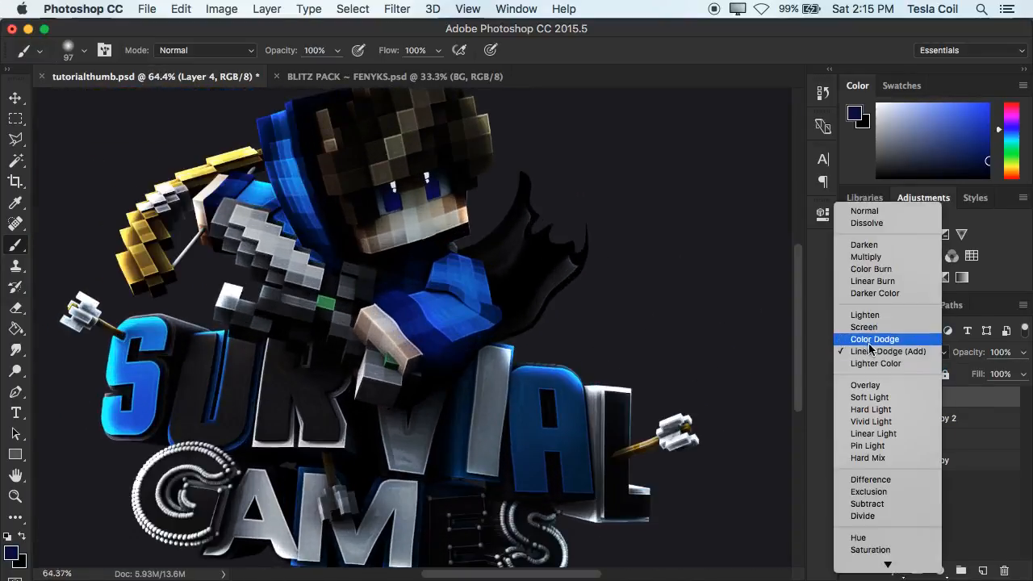
pyautogui.click(867, 337)
# Compare the sleeve with and without the Color Dodge paint layer, leaving the layer visible.
pyautogui.click(852, 397)
pyautogui.click(852, 398)
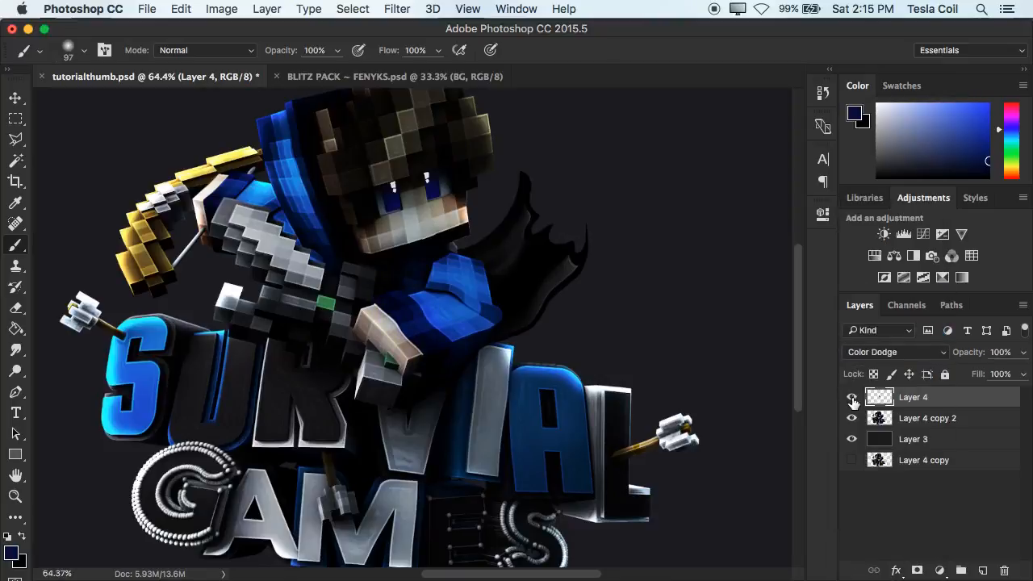
pyautogui.click(852, 398)
pyautogui.click(853, 398)
pyautogui.click(852, 398)
pyautogui.click(852, 398)
pyautogui.click(852, 398)
pyautogui.press('super+plus')
pyautogui.click(852, 398)
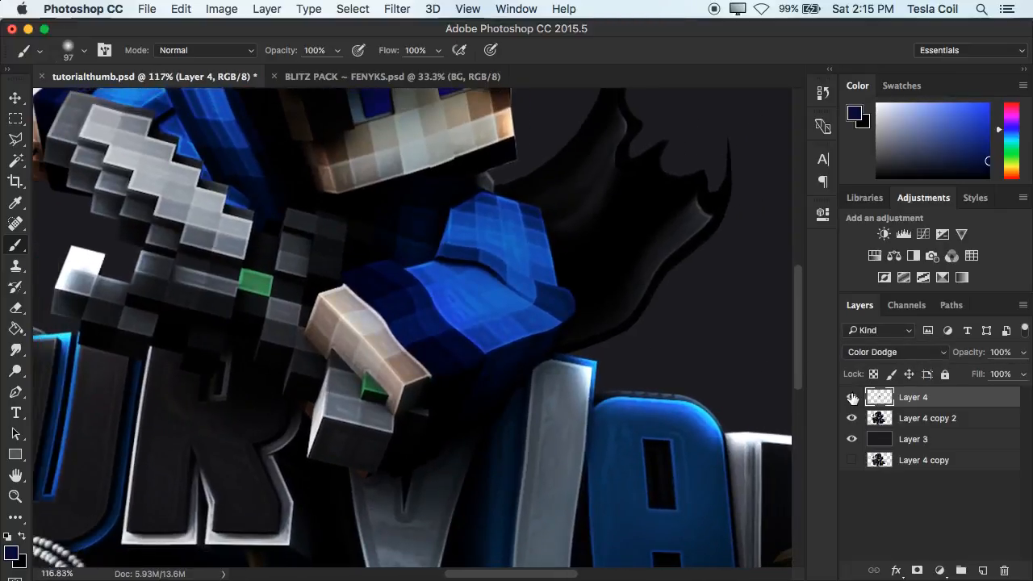
pyautogui.click(853, 397)
pyautogui.click(853, 398)
# Set the sleeve paint layer to Linear Dodge (Add) and lower its opacity to 40%.
pyautogui.click(864, 355)
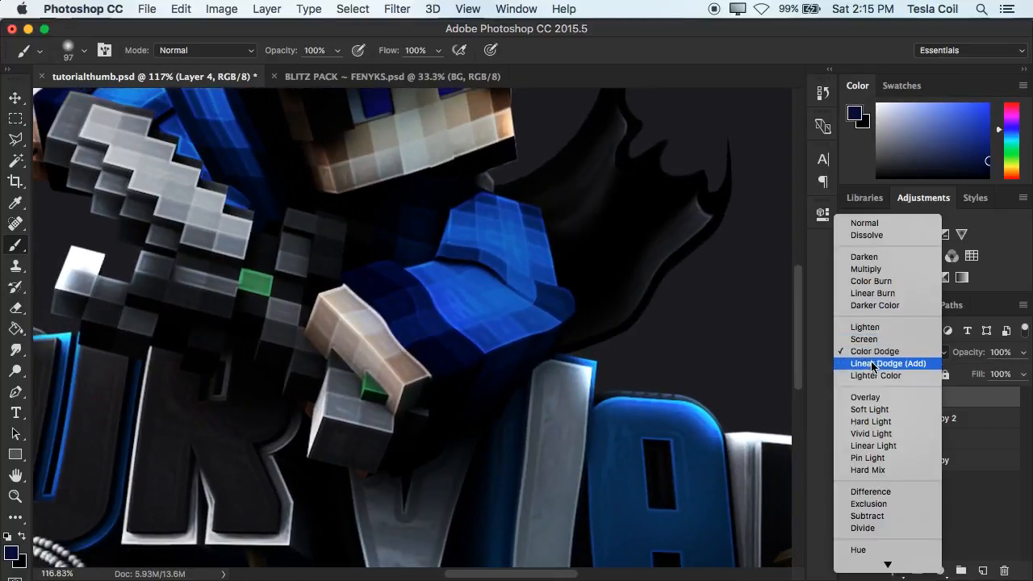
pyautogui.click(891, 365)
pyautogui.scroll(-4, 710, 341)
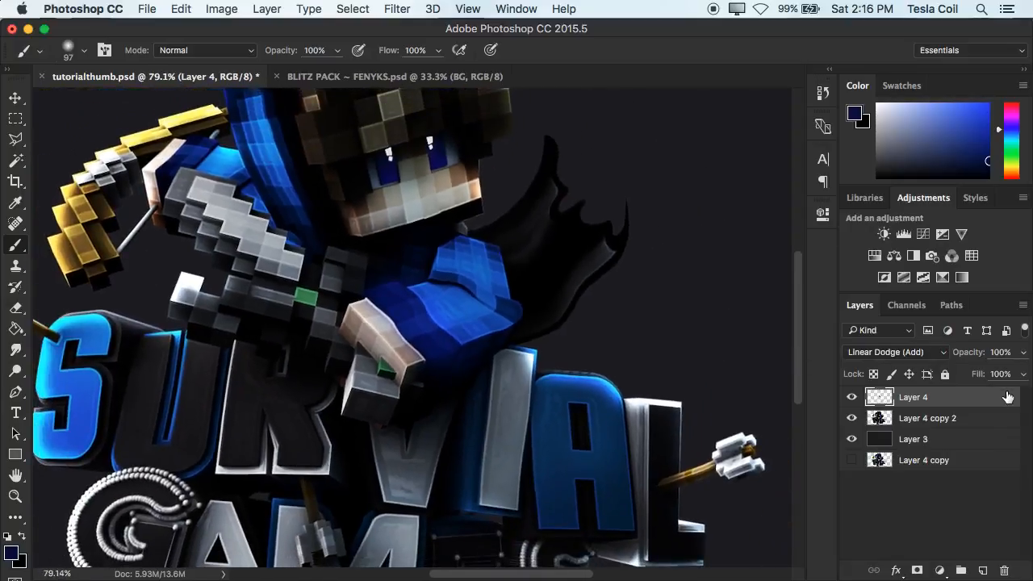
pyautogui.click(1022, 353)
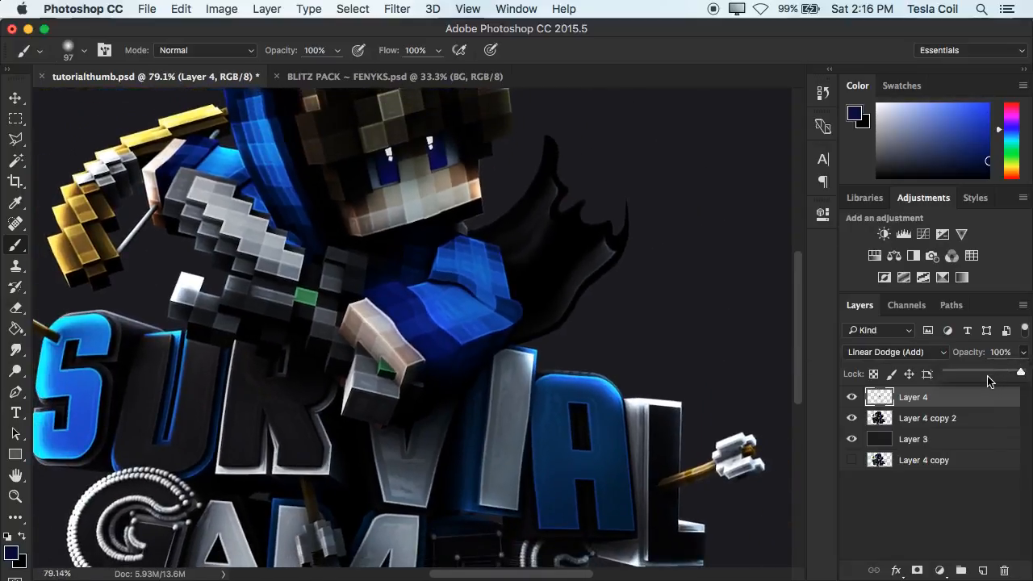
pyautogui.moveTo(984, 379); pyautogui.dragTo(976, 373)
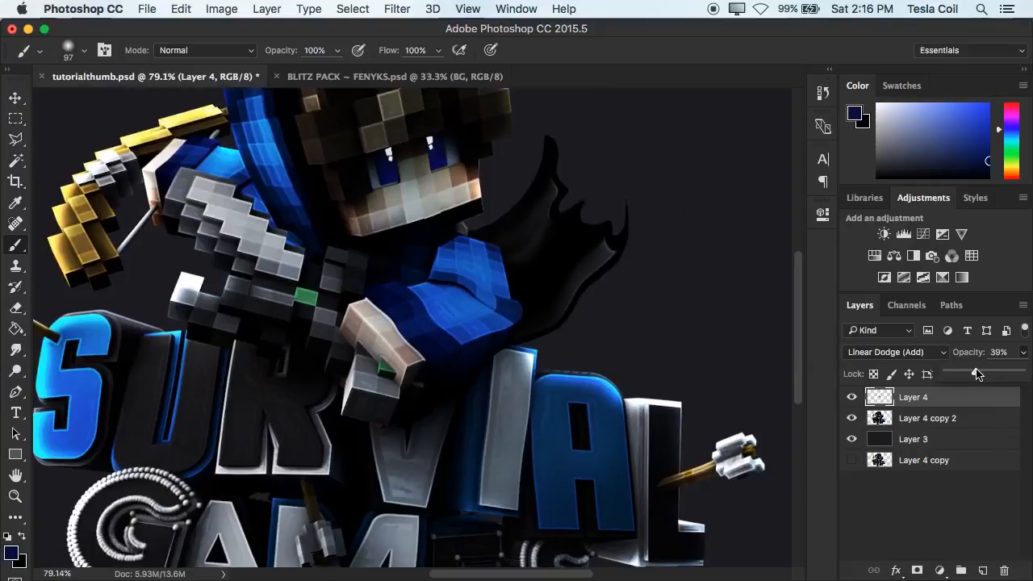
# Add a new layer on top and paint the letter I with a light blue-gray sampled from its upper edge.
pyautogui.scroll(-3, 704, 409)
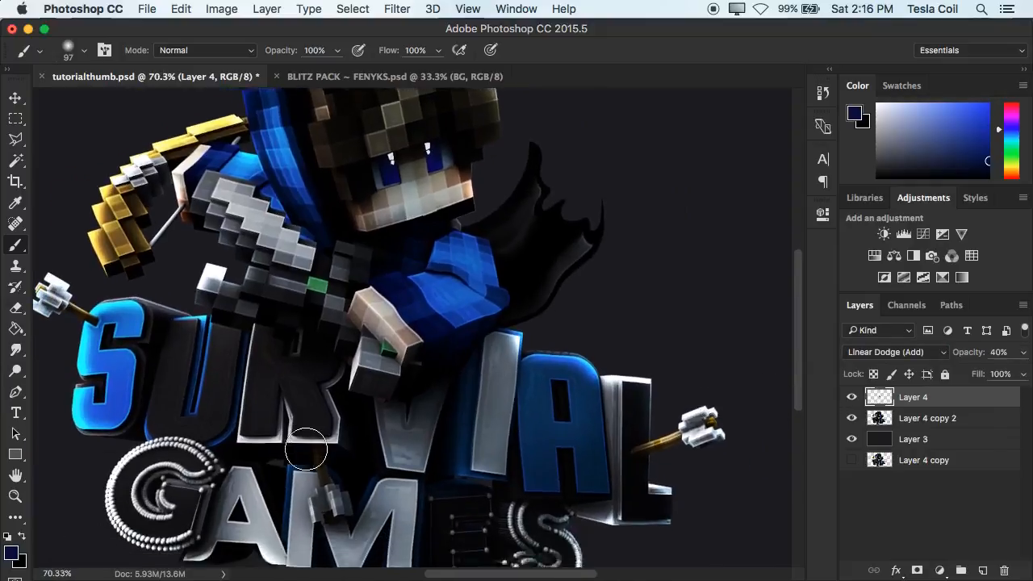
pyautogui.hscroll(1, 568, 372)
pyautogui.hscroll(3, 569, 372)
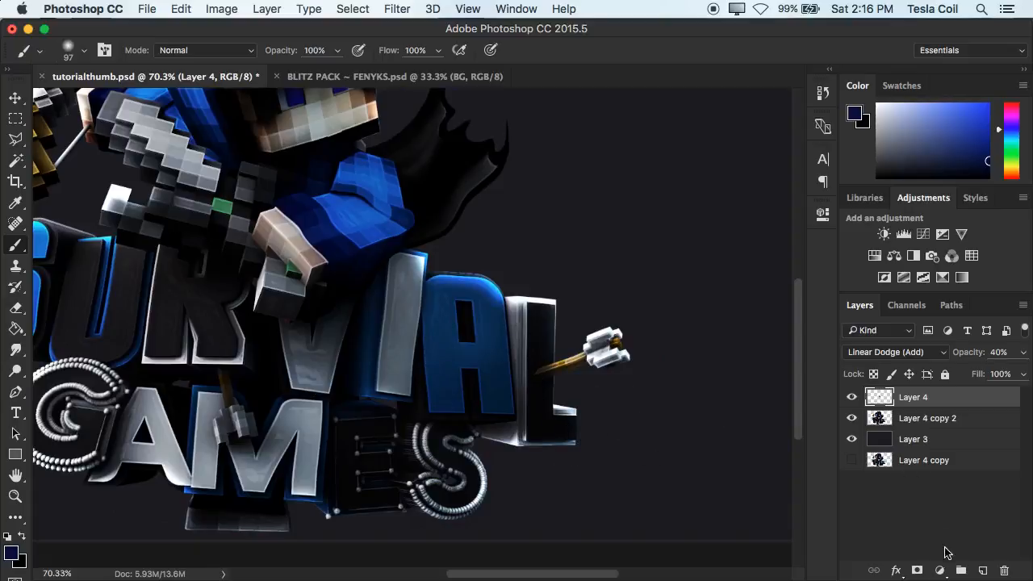
pyautogui.click(983, 571)
pyautogui.scroll(3, 479, 388)
pyautogui.hscroll(-3, 479, 387)
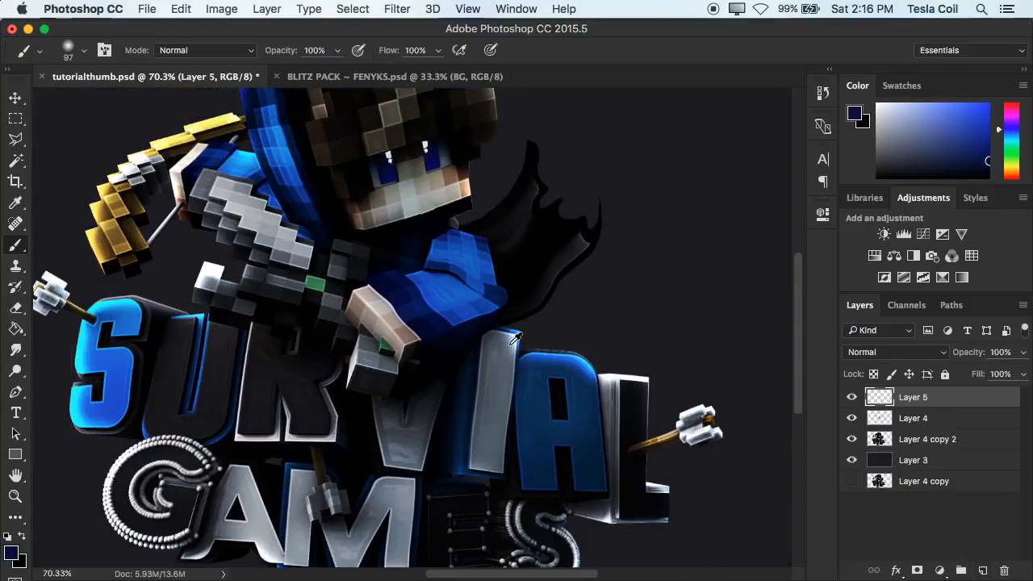
pyautogui.keyDown('alt'); pyautogui.click(517, 337); pyautogui.keyUp('alt')
pyautogui.moveTo(501, 339); pyautogui.dragTo(484, 457)
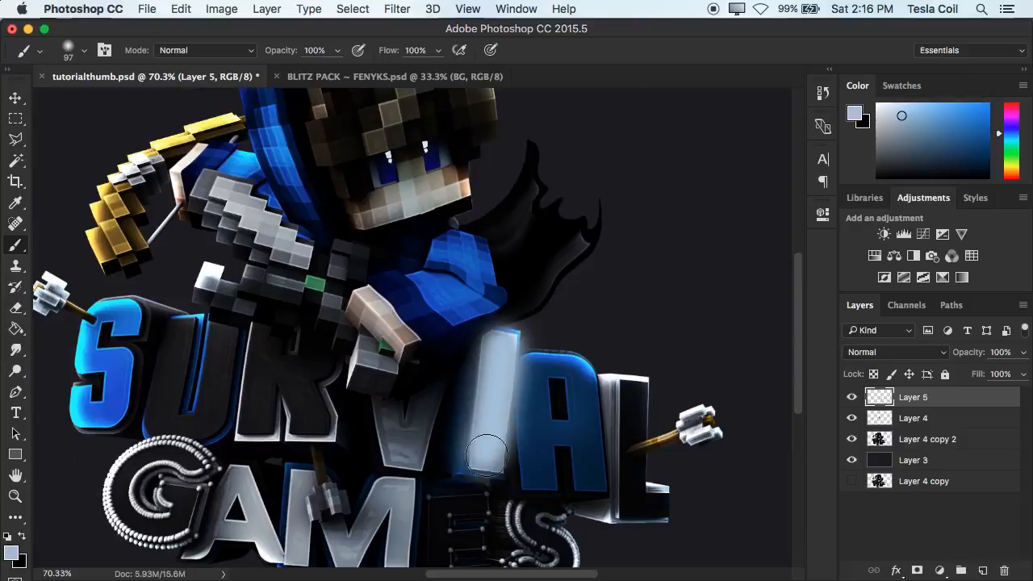
# Reduce the brush to 83 px and paint over the A and M of GAMES, sampling a gray-blue from the M.
pyautogui.scroll(-3, 530, 375)
pyautogui.hscroll(-3, 530, 376)
pyautogui.rightClick(530, 375)
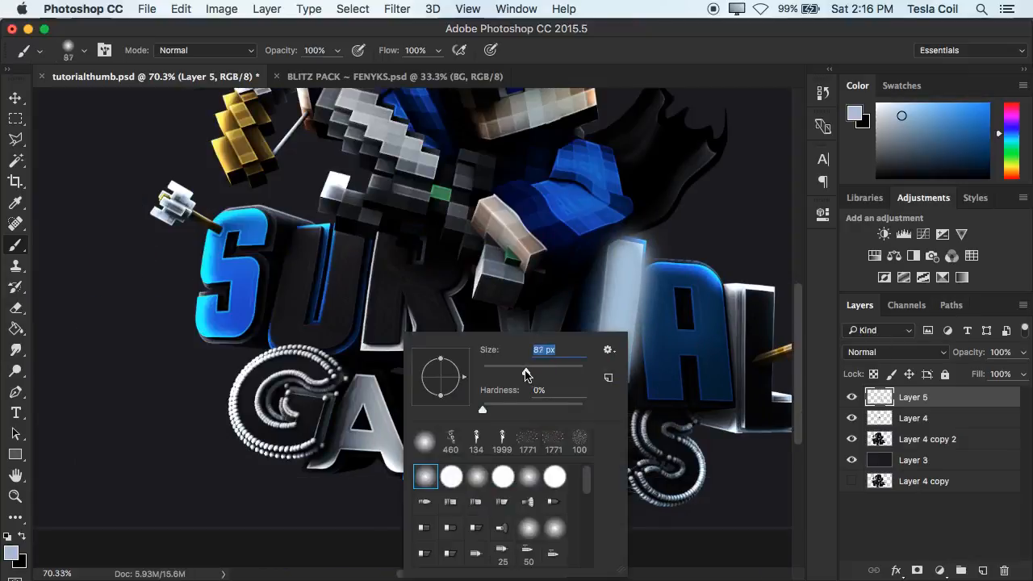
pyautogui.click(833, 286)
pyautogui.moveTo(393, 461)
pyautogui.mouseDown()
pyautogui.moveTo(361, 393)
pyautogui.moveTo(338, 454)
pyautogui.moveTo(378, 437)
pyautogui.mouseUp()
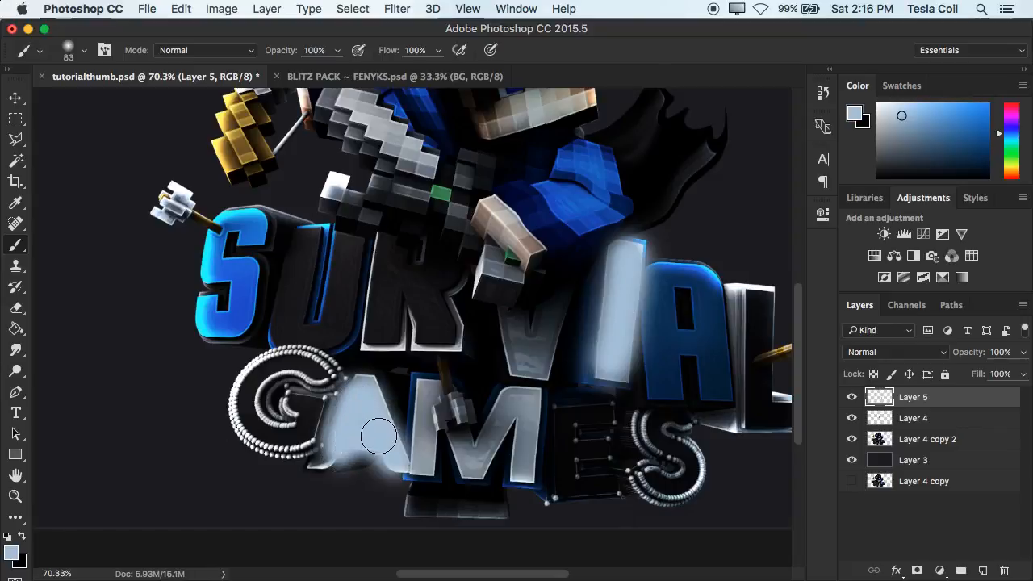
pyautogui.keyDown('alt'); pyautogui.click(479, 453); pyautogui.keyUp('alt')
pyautogui.moveTo(523, 466)
pyautogui.mouseDown()
pyautogui.moveTo(484, 436)
pyautogui.moveTo(456, 480)
pyautogui.moveTo(442, 424)
pyautogui.moveTo(420, 460)
pyautogui.moveTo(422, 385)
pyautogui.moveTo(431, 386)
pyautogui.mouseUp()
# Reduce the brush to 43 px and paint over the light side of the letter L in SURVIVAL.
pyautogui.hscroll(3, 641, 315)
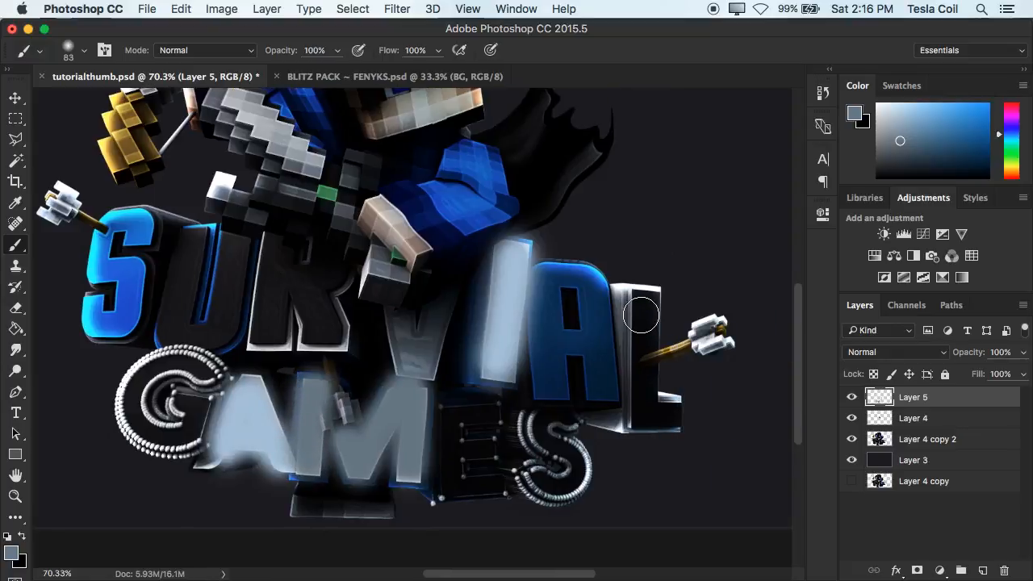
pyautogui.rightClick(645, 339)
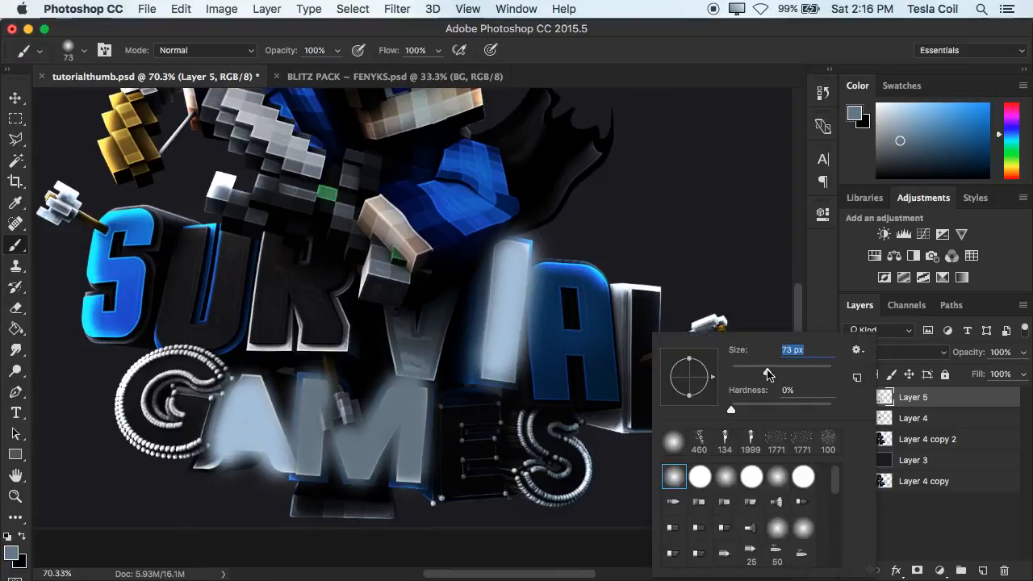
pyautogui.press('Return')
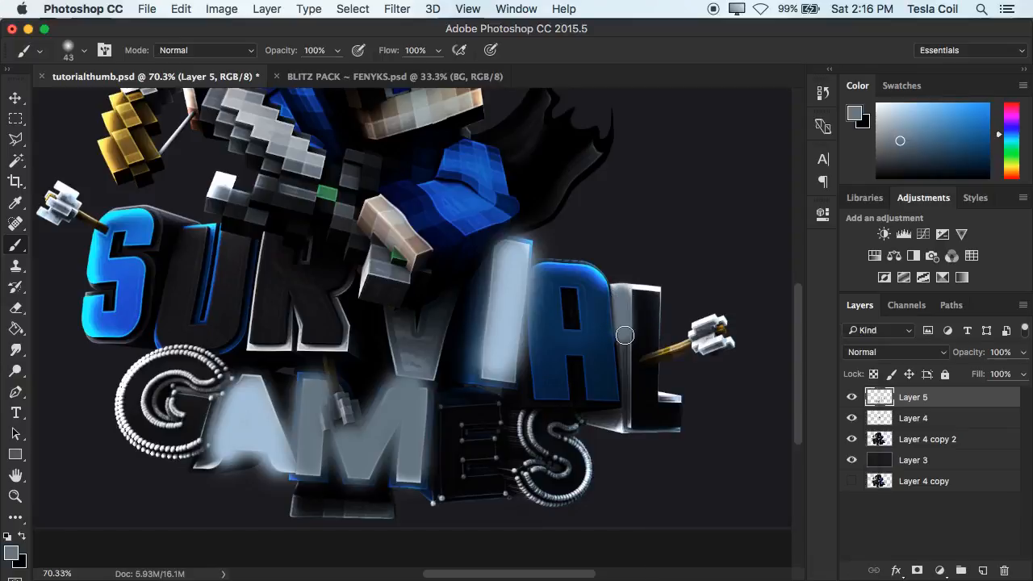
# Try Linear Dodge (Add) on Layer 5, settle on Color Dodge, and lower the layer's opacity to 30%.
pyautogui.click(894, 352)
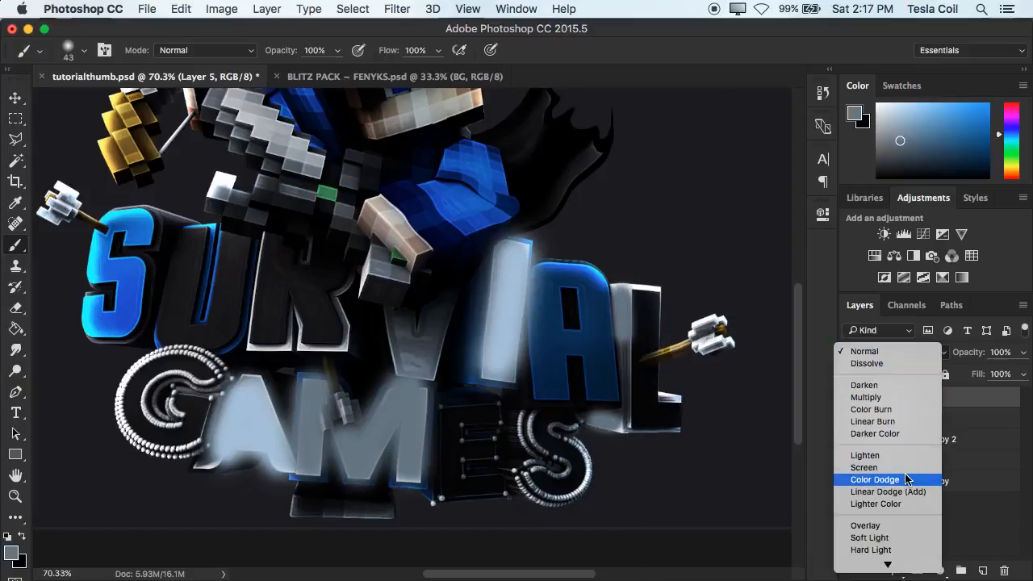
pyautogui.click(898, 481)
pyautogui.click(876, 357)
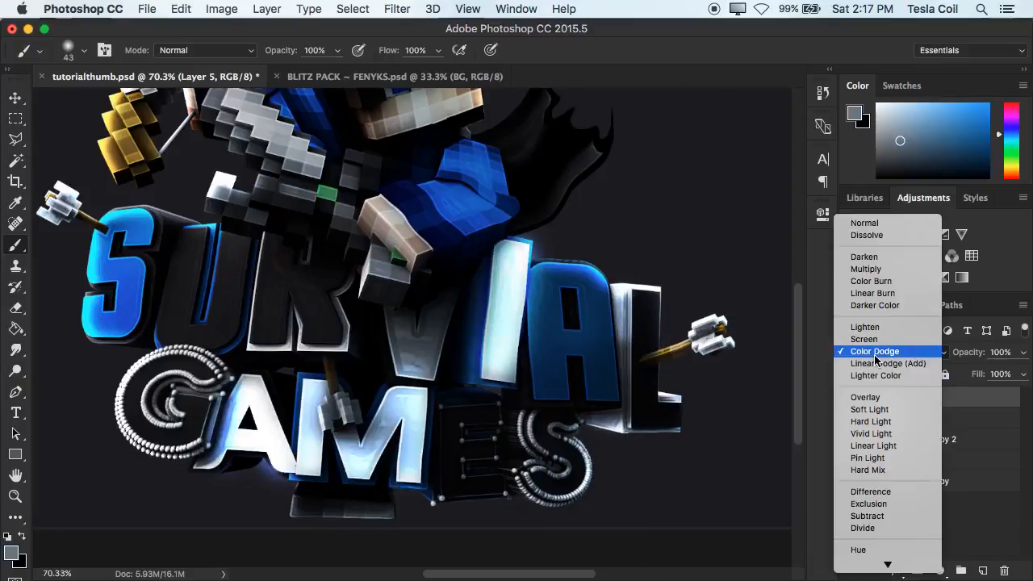
pyautogui.click(878, 363)
pyautogui.click(874, 355)
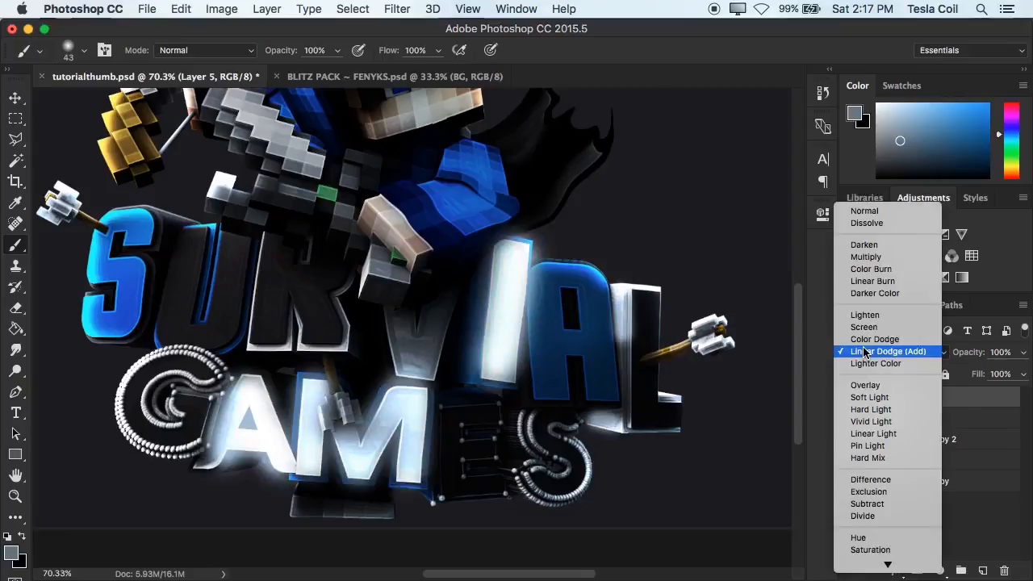
pyautogui.click(884, 339)
pyautogui.scroll(-3, 650, 327)
pyautogui.click(1024, 353)
pyautogui.moveTo(991, 372); pyautogui.dragTo(968, 376)
# Compare the lettering with and without Layer 5, leaving the layer visible.
pyautogui.click(852, 397)
pyautogui.click(852, 397)
pyautogui.click(852, 397)
pyautogui.click(852, 397)
pyautogui.click(852, 397)
pyautogui.click(852, 397)
pyautogui.click(852, 397)
pyautogui.click(853, 398)
# Lower the opacity of the lettering highlight layer, Layer 5, to 10%.
pyautogui.click(1023, 352)
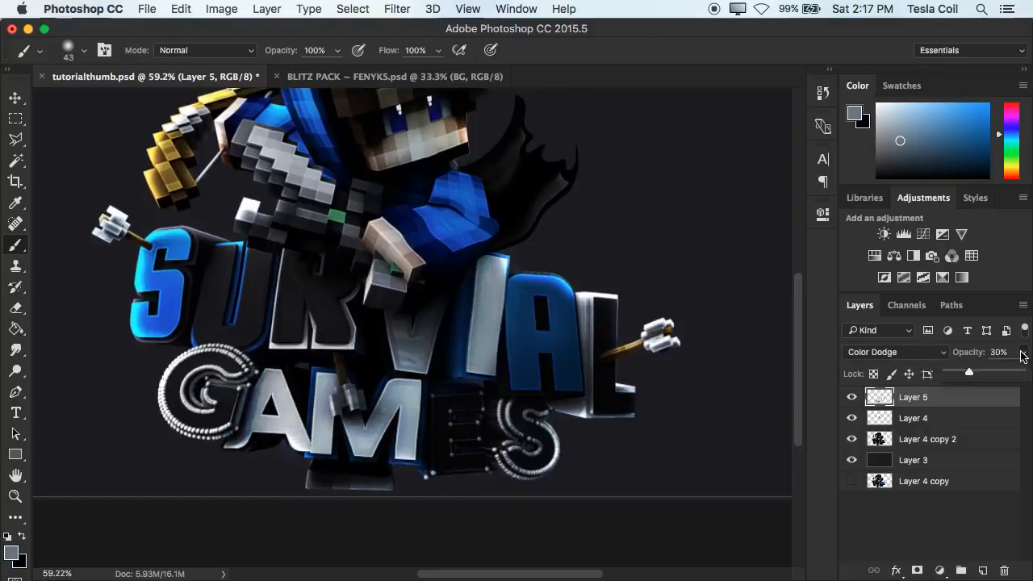
pyautogui.moveTo(971, 374); pyautogui.dragTo(958, 374)
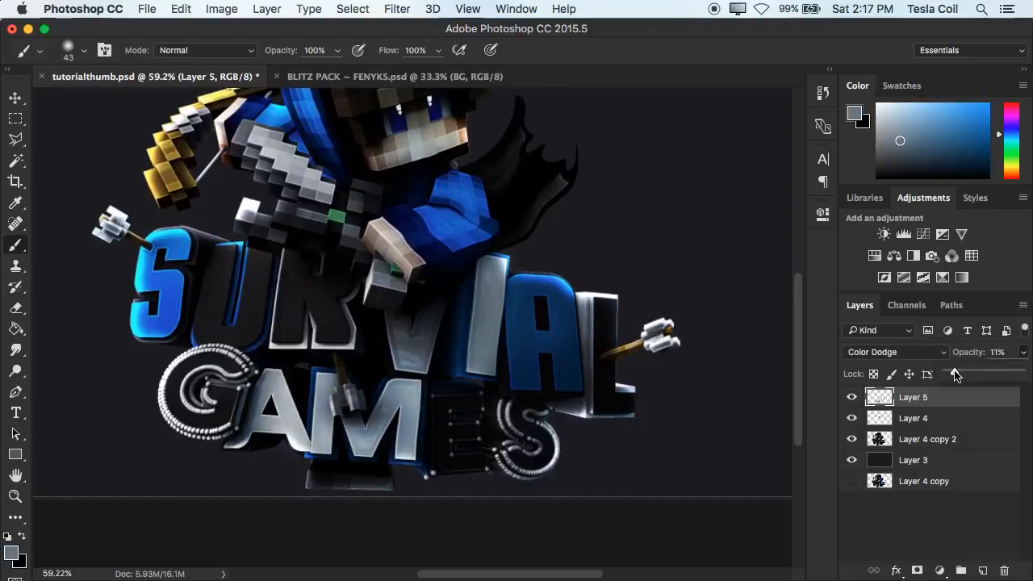
pyautogui.scroll(-3, 726, 333)
pyautogui.scroll(5, 606, 386)
pyautogui.scroll(-2, 603, 386)
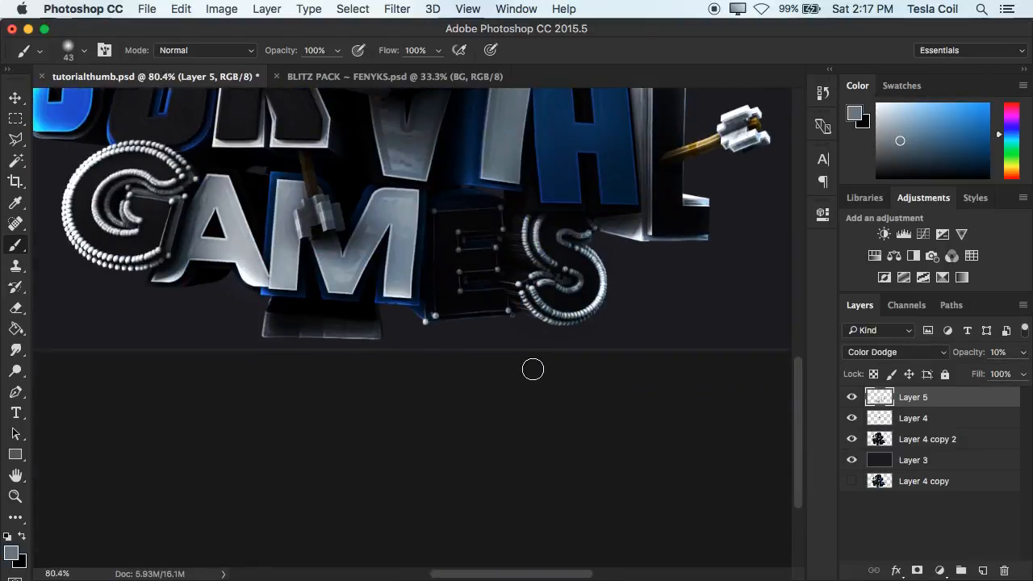
pyautogui.scroll(3, 407, 256)
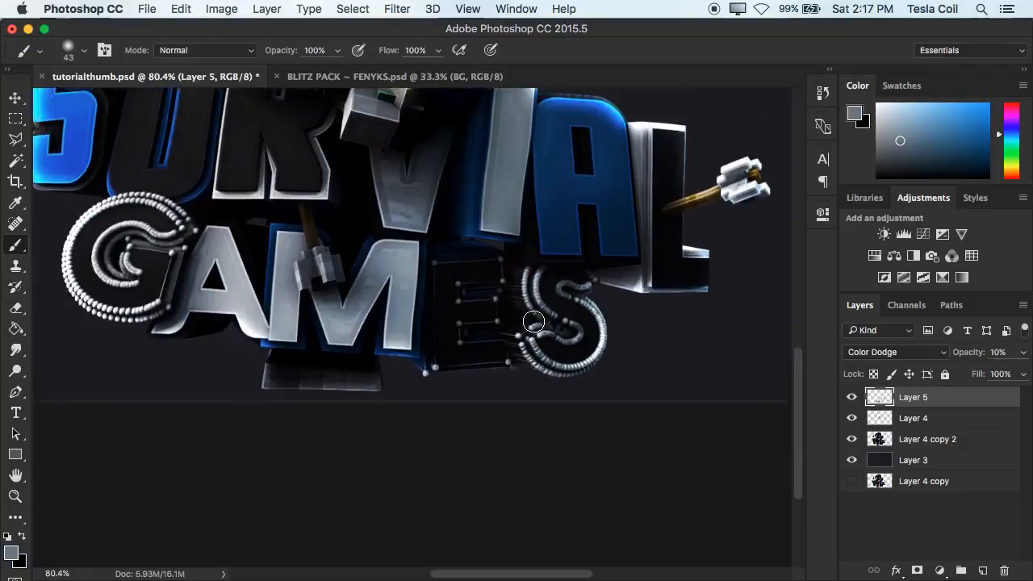
# Add a new layer directly above Layer 4 copy 2 and make white the brush color.
pyautogui.click(924, 446)
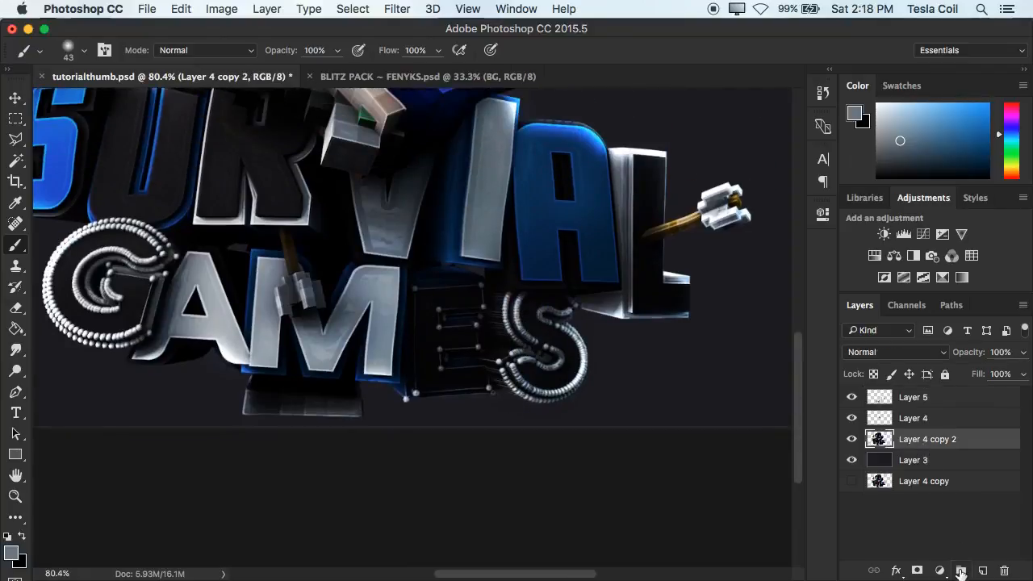
pyautogui.click(983, 571)
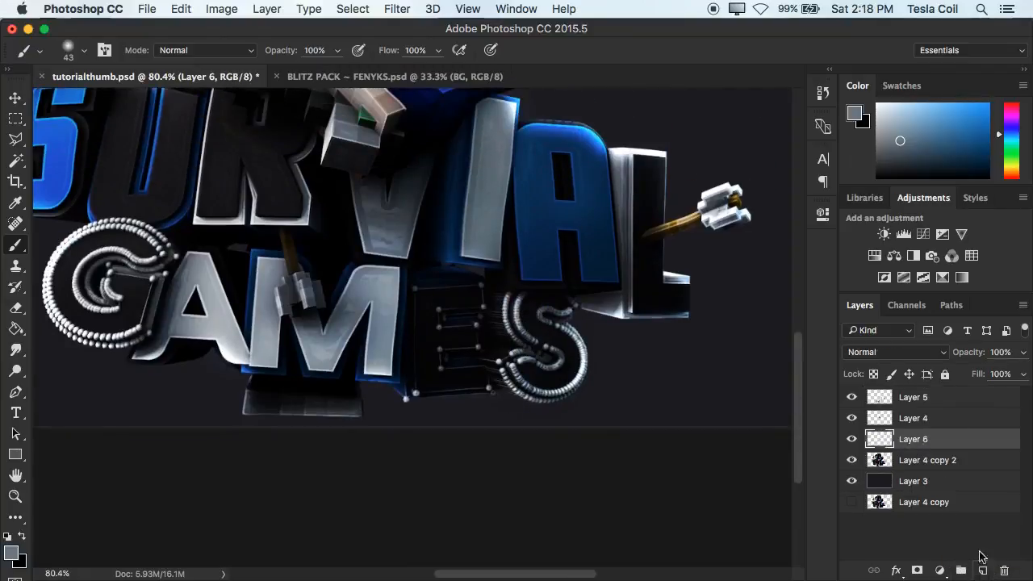
pyautogui.click(905, 462)
pyautogui.click(907, 443)
pyautogui.click(7, 538)
pyautogui.press('x')
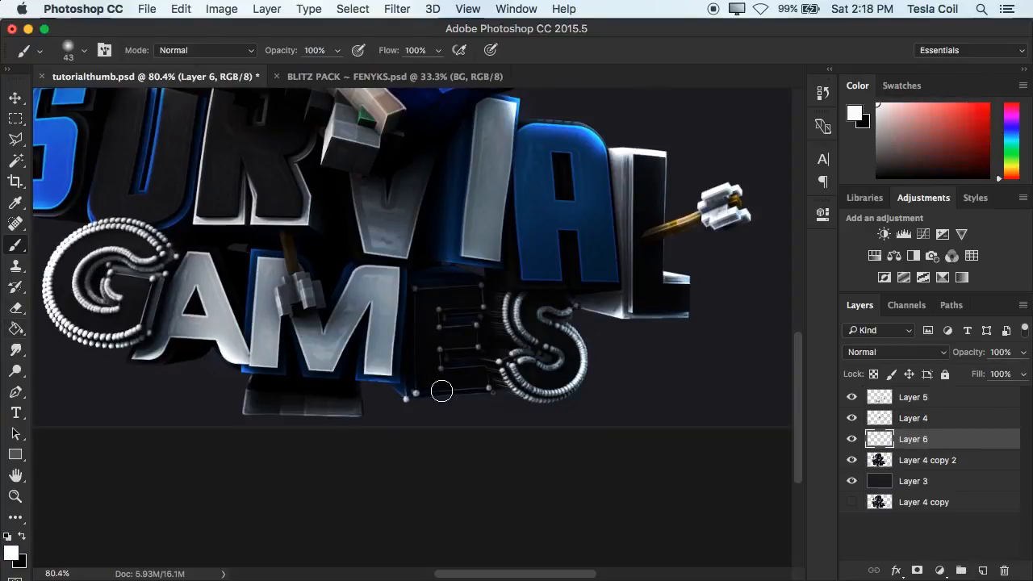
# Paint the letter E of GAMES white and set the new layer's blend mode to Overlay.
pyautogui.moveTo(418, 296)
pyautogui.mouseDown()
pyautogui.moveTo(424, 385)
pyautogui.moveTo(441, 379)
pyautogui.moveTo(424, 360)
pyautogui.moveTo(433, 340)
pyautogui.moveTo(472, 335)
pyautogui.moveTo(449, 336)
pyautogui.moveTo(476, 303)
pyautogui.moveTo(408, 296)
pyautogui.mouseUp()
pyautogui.click(897, 355)
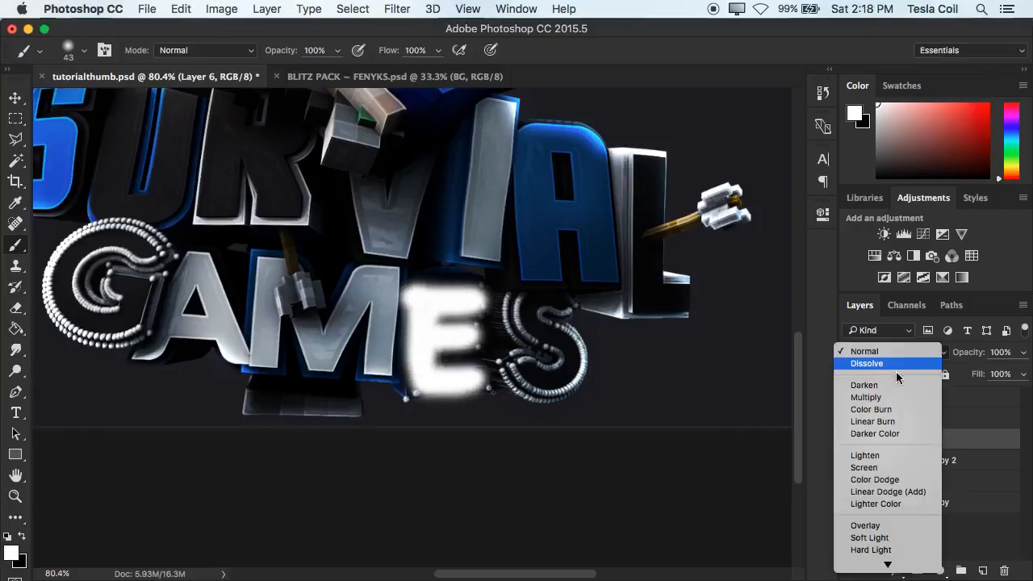
pyautogui.click(899, 525)
pyautogui.scroll(-1, 831, 463)
# Compare the letter E with and without the white Overlay layer, leaving the layer visible.
pyautogui.click(850, 442)
pyautogui.click(851, 443)
pyautogui.click(850, 442)
pyautogui.scroll(-1, 671, 424)
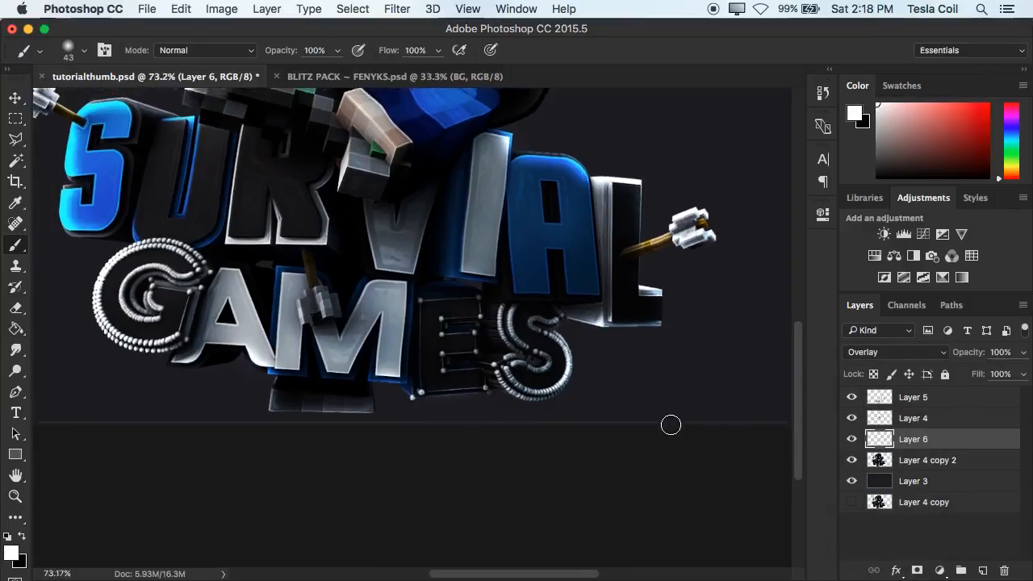
pyautogui.scroll(-1, 671, 425)
pyautogui.scroll(4, 671, 425)
pyautogui.scroll(-2, 671, 424)
# Clip Layer 6 to Layer 4 copy 2 and merge the two layers into one.
pyautogui.keyDown('alt'); pyautogui.click(916, 444); pyautogui.keyUp('alt')
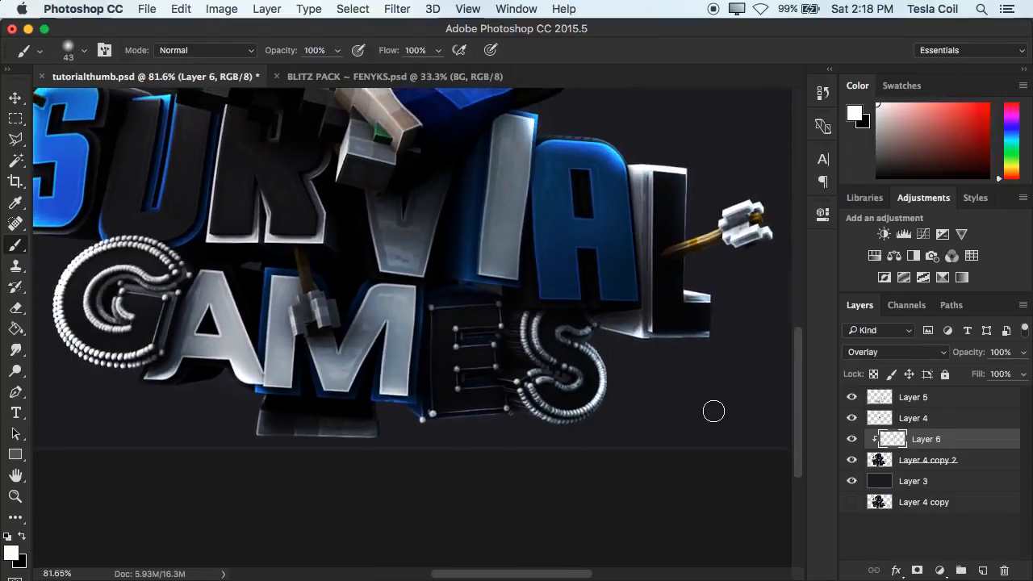
pyautogui.scroll(-2, 714, 412)
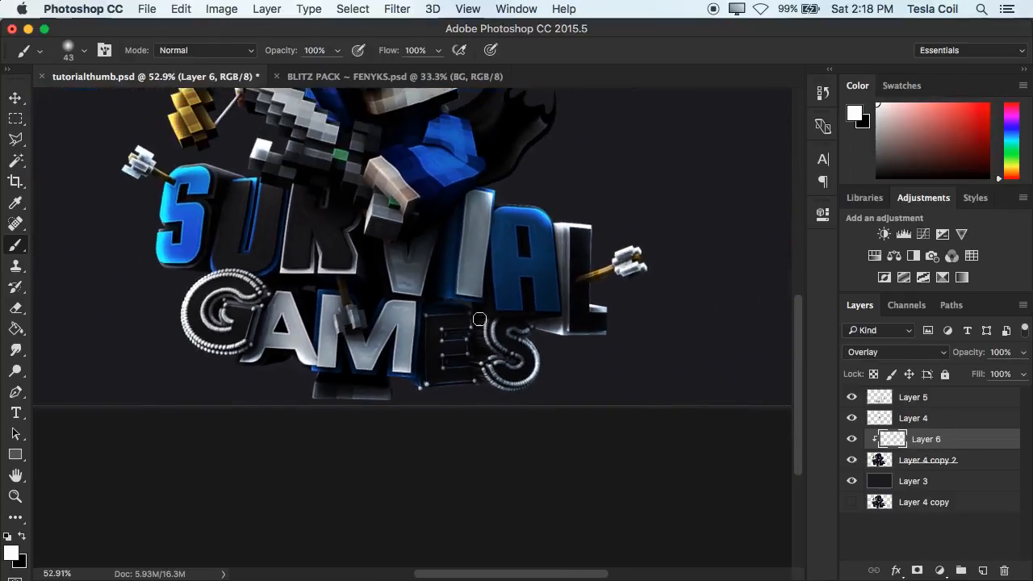
pyautogui.rightClick(964, 439)
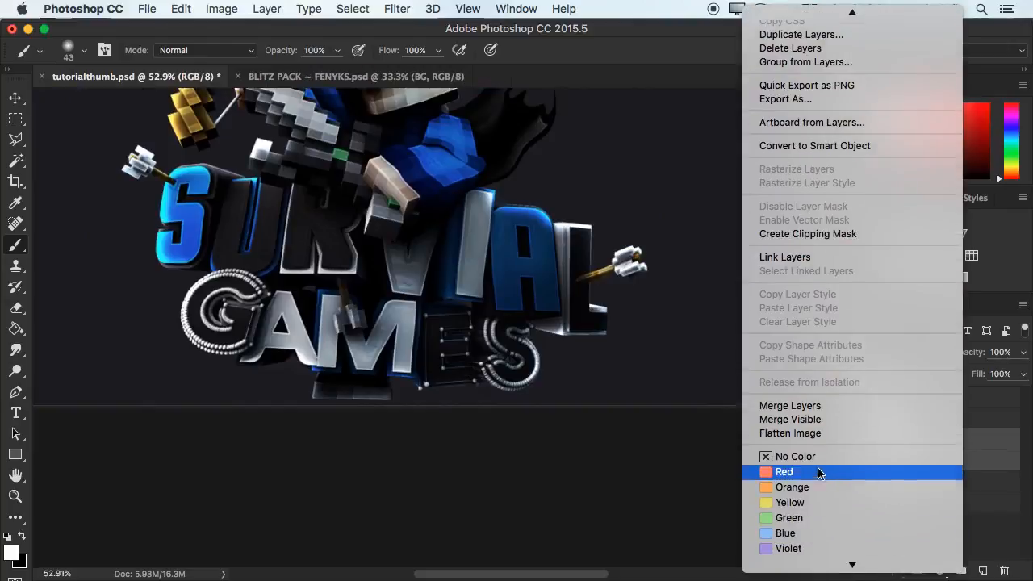
pyautogui.click(783, 404)
pyautogui.scroll(-1, 604, 416)
pyautogui.scroll(-1, 603, 416)
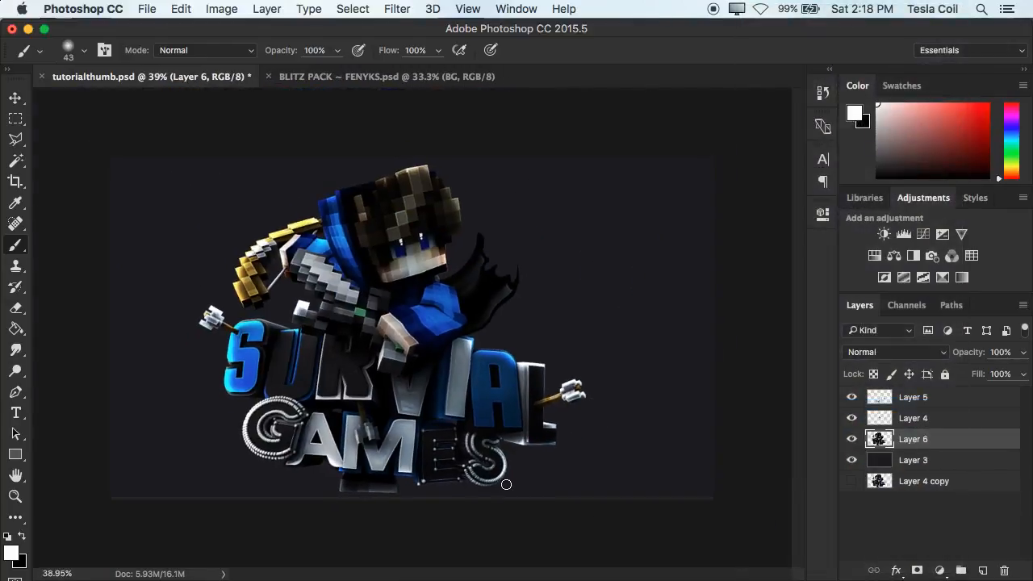
# Paint dark blue over the blue letter A of the upper word on Layer 9 and try the Overlay blend mode.
pyautogui.scroll(3, 506, 485)
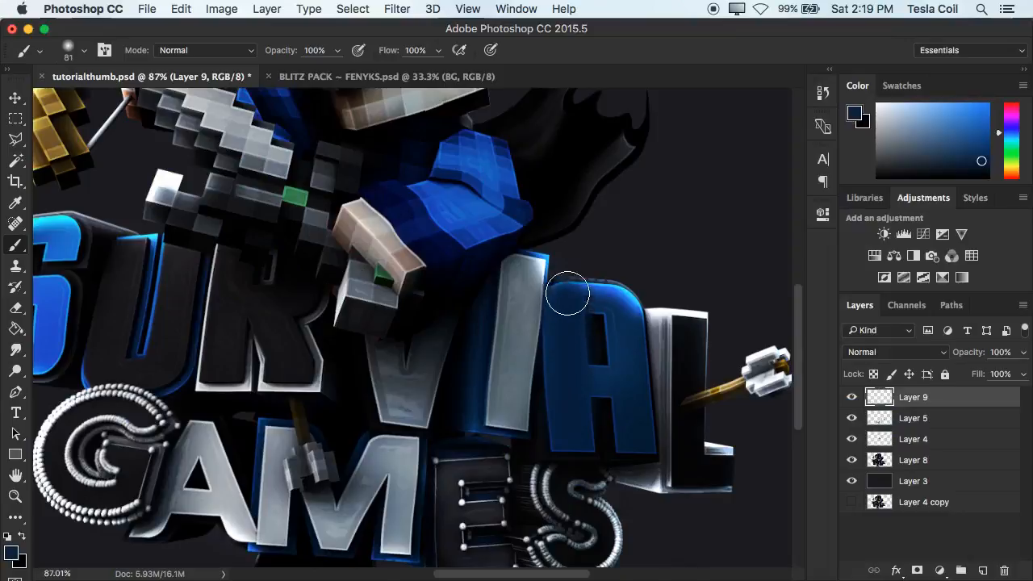
pyautogui.moveTo(567, 294)
pyautogui.mouseDown()
pyautogui.moveTo(626, 305)
pyautogui.moveTo(634, 422)
pyautogui.mouseUp()
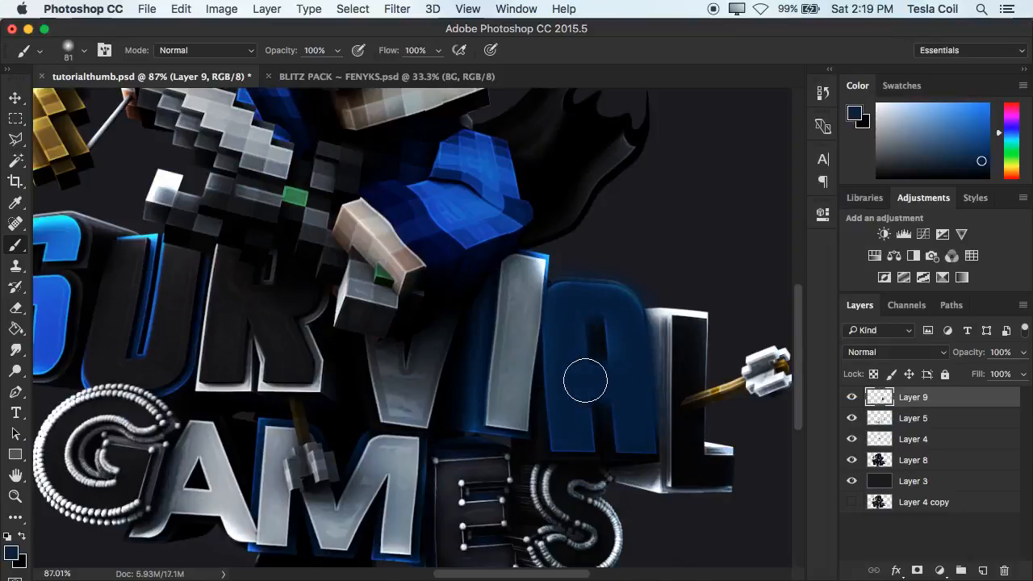
pyautogui.click(868, 351)
pyautogui.click(855, 523)
pyautogui.scroll(-2, 622, 392)
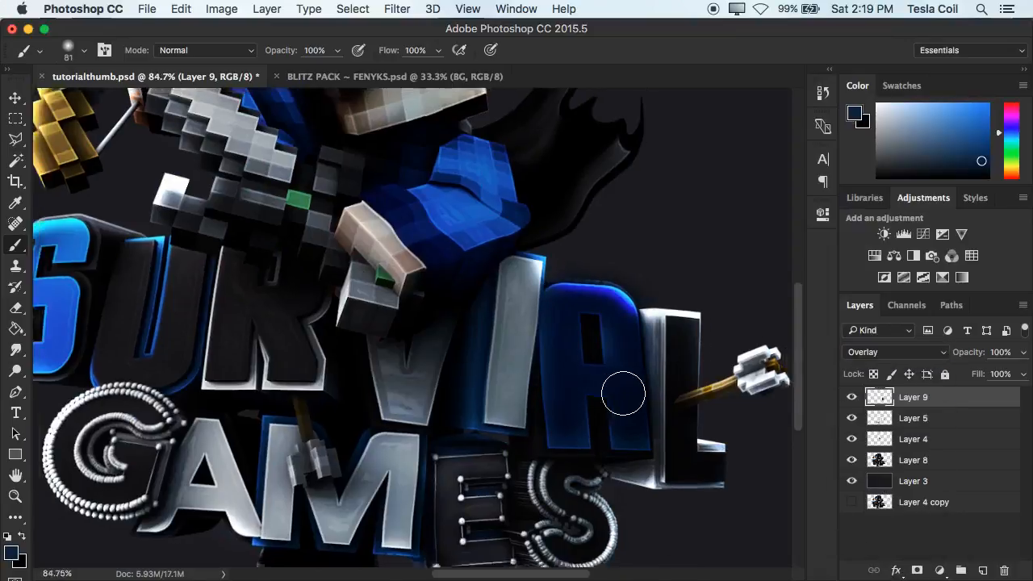
pyautogui.scroll(2, 623, 392)
# Try Linear Dodge (Add) on Layer 9, set its blend mode to Color Dodge, and compare the artwork with and without it.
pyautogui.click(876, 352)
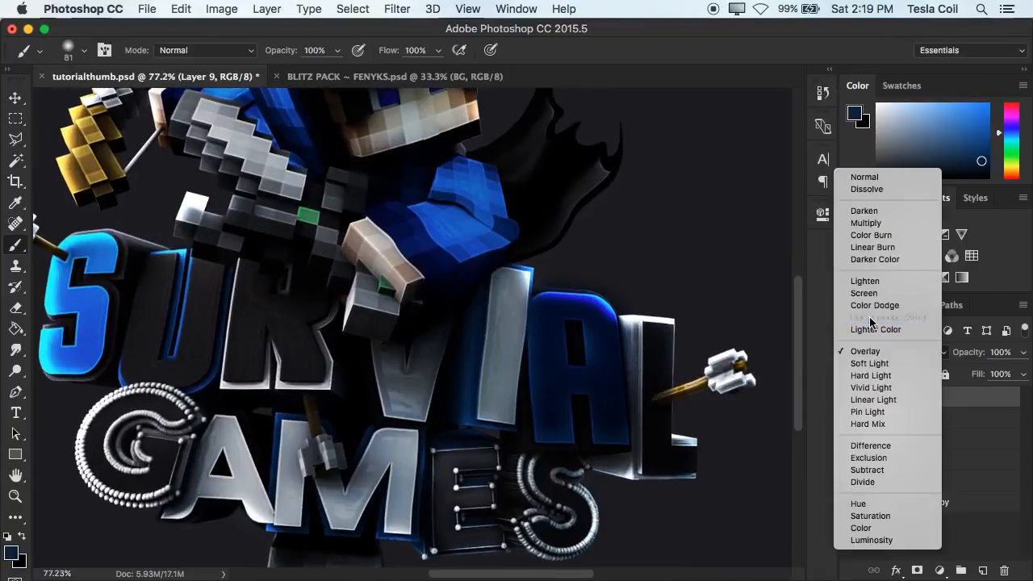
pyautogui.click(878, 319)
pyautogui.click(868, 352)
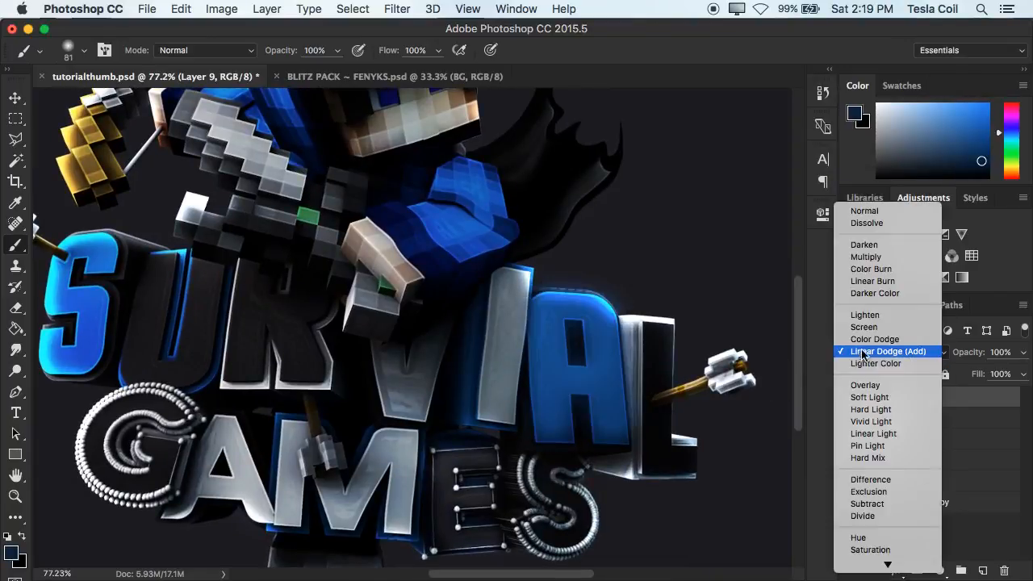
pyautogui.click(875, 338)
pyautogui.scroll(-2, 725, 356)
pyautogui.scroll(1, 725, 356)
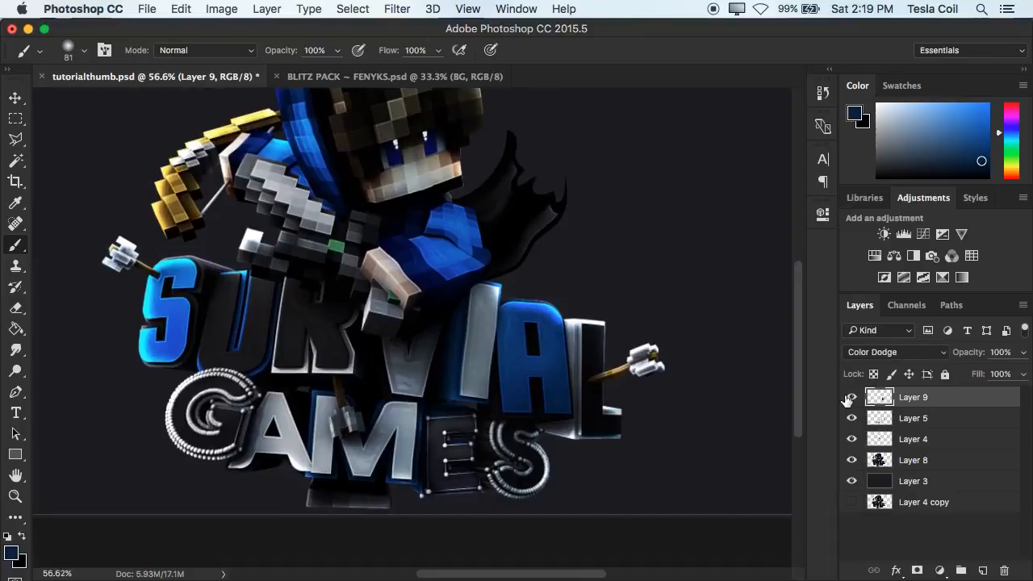
pyautogui.click(850, 397)
pyautogui.click(850, 397)
# Brush dark blue onto the shaded side of the letter I in the upper word on Layer 9.
pyautogui.scroll(3, 603, 331)
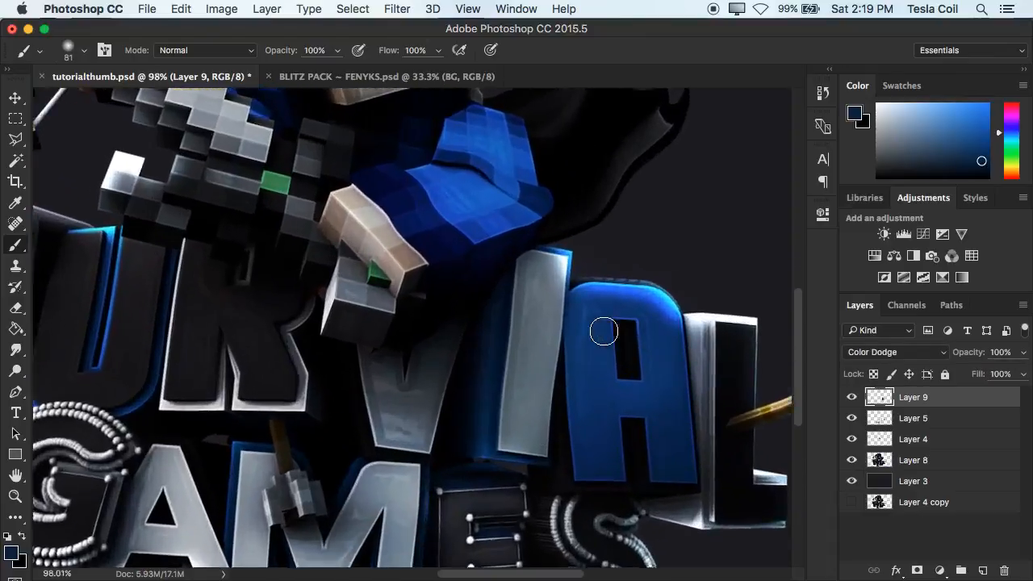
pyautogui.scroll(-4, 603, 331)
pyautogui.scroll(5, 604, 331)
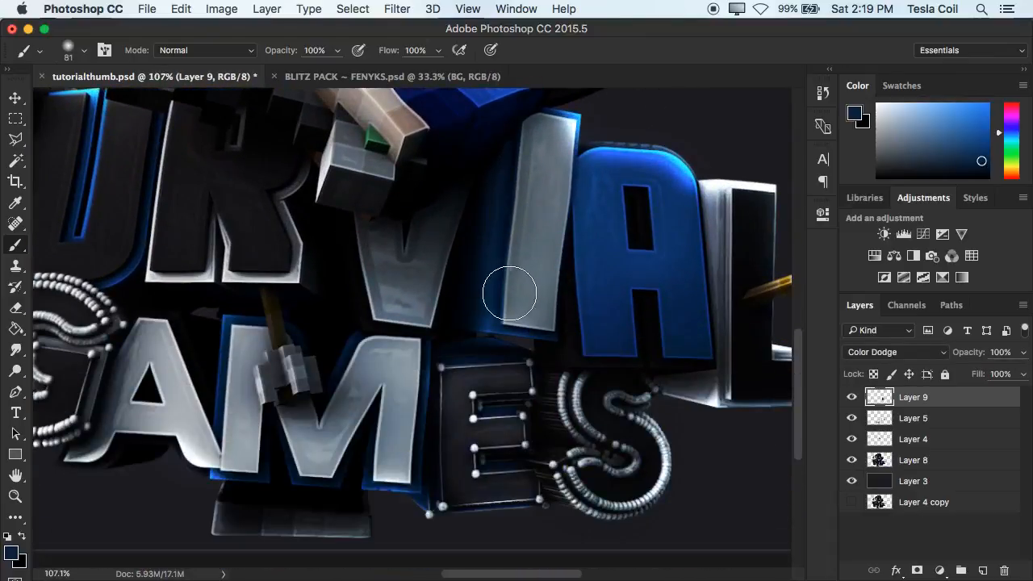
pyautogui.moveTo(482, 325); pyautogui.dragTo(499, 190)
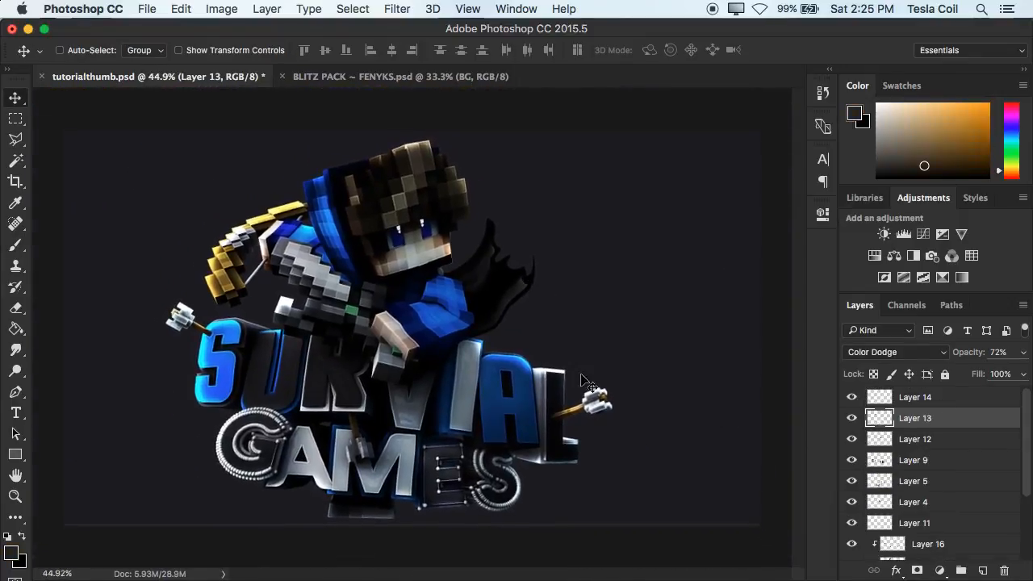
# Examine the character and lettering up close and as a whole to judge the combined highlight layers.
pyautogui.scroll(-3, 610, 392)
pyautogui.scroll(4, 593, 389)
pyautogui.scroll(-3, 589, 384)
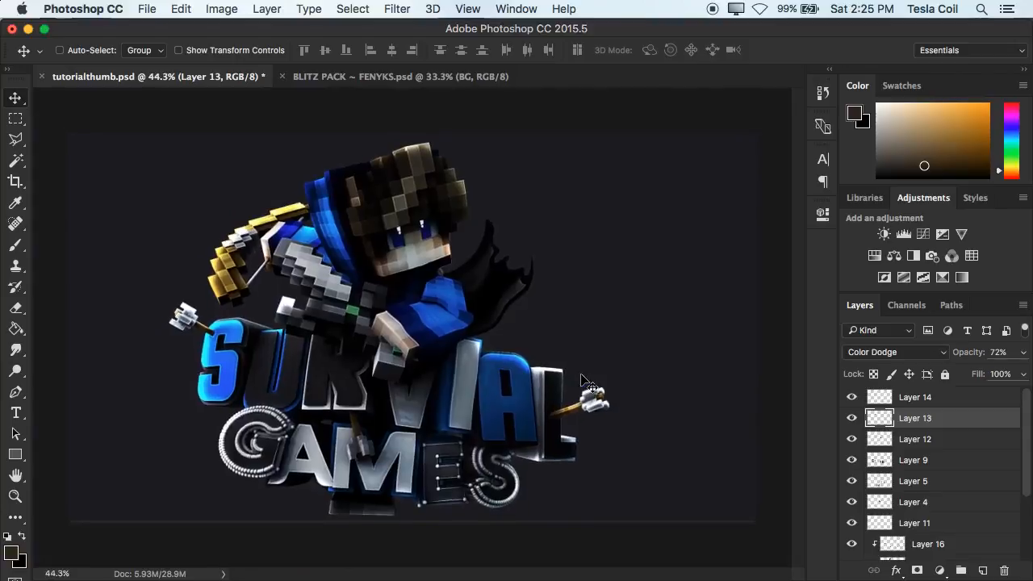
pyautogui.scroll(3, 590, 383)
pyautogui.scroll(-3, 589, 384)
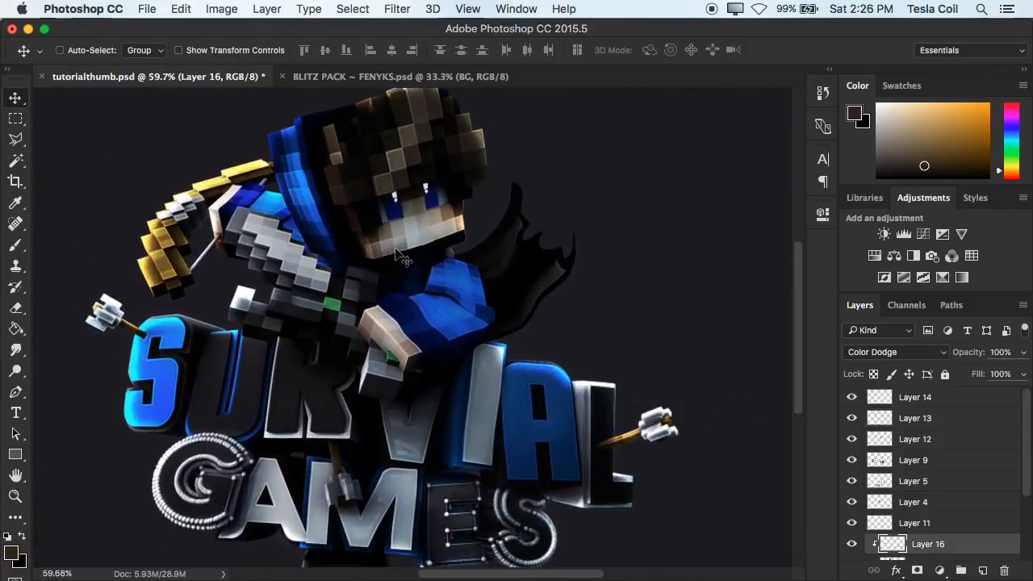
pyautogui.scroll(-3, 396, 256)
pyautogui.scroll(4, 396, 256)
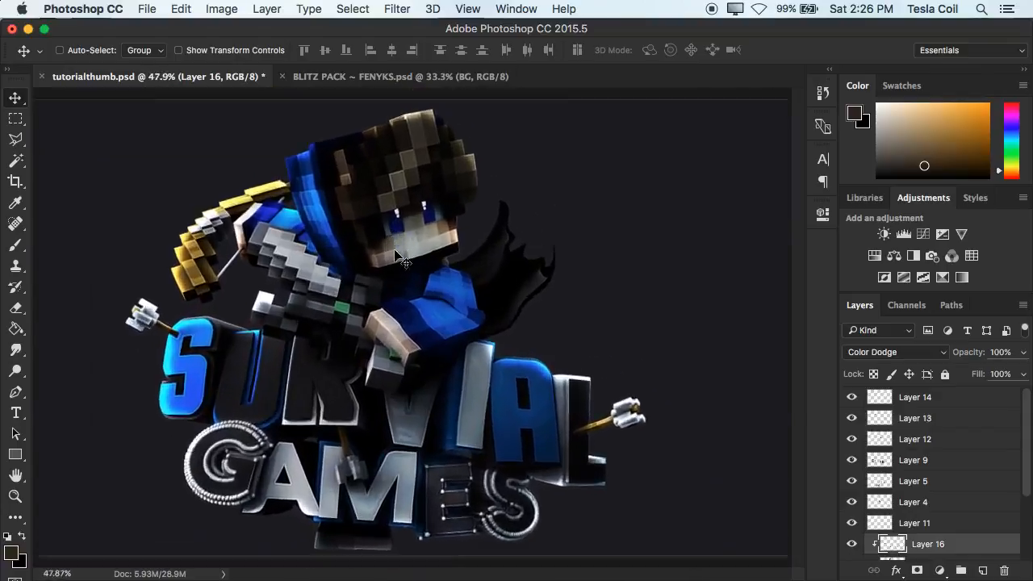
pyautogui.scroll(-4, 396, 257)
pyautogui.scroll(3, 397, 257)
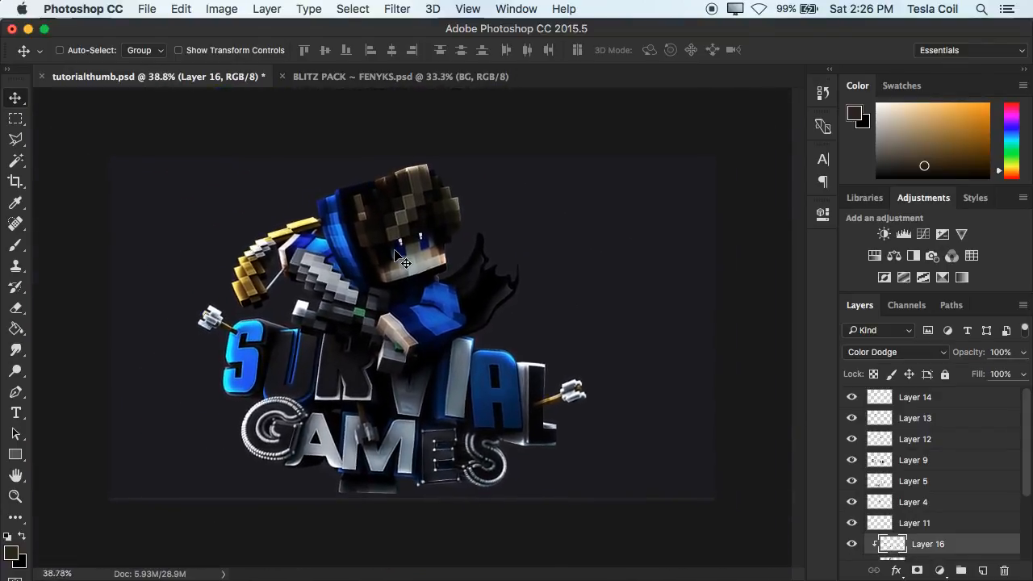
pyautogui.scroll(-2, 396, 256)
pyautogui.scroll(1, 396, 256)
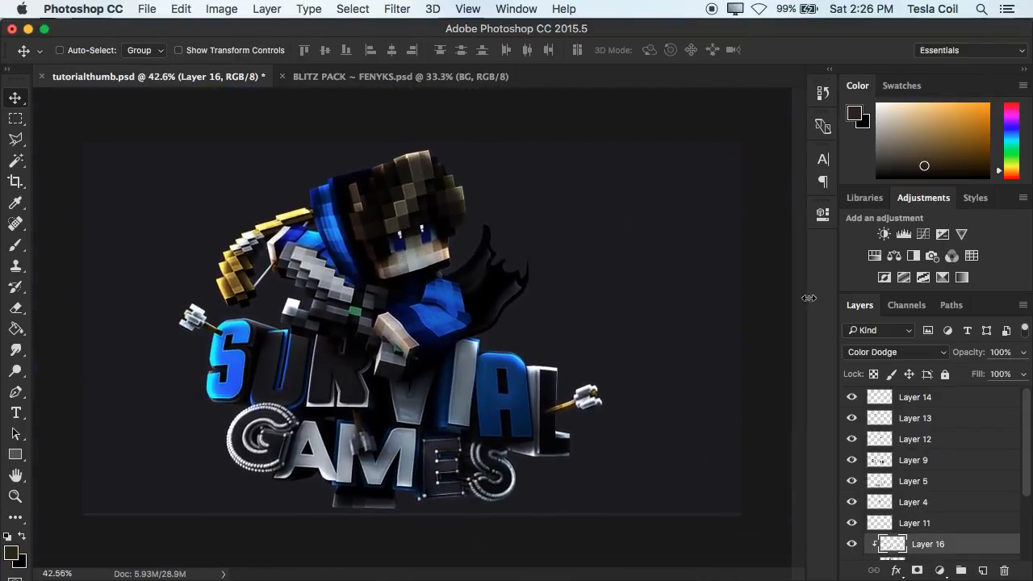
# Select all the artwork layers above Layer 3, up to Layer 14, and group them.
pyautogui.scroll(-5, 877, 505)
pyautogui.click(920, 507)
pyautogui.click(852, 508)
pyautogui.click(852, 508)
pyautogui.scroll(5, 896, 452)
pyautogui.keyDown('shift'); pyautogui.click(922, 398); pyautogui.keyUp('shift')
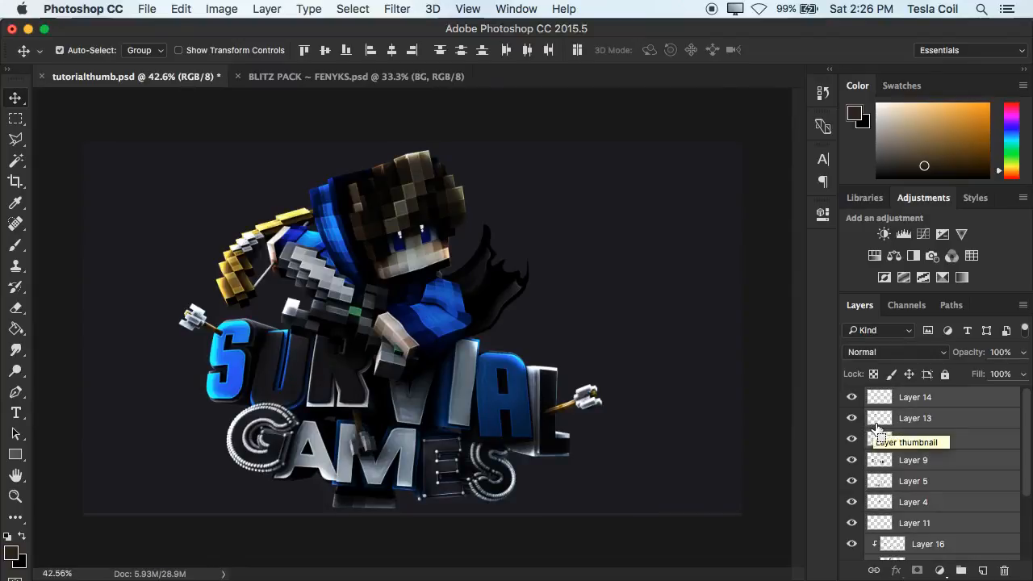
pyautogui.press('super+g')
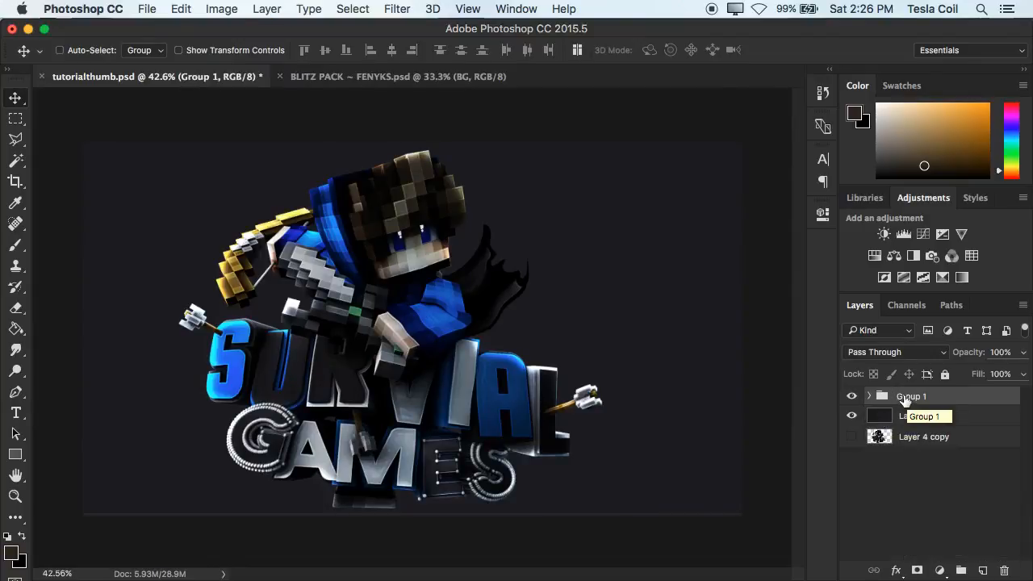
# Rename the new layer group as Render.
pyautogui.doubleClick(907, 396)
pyautogui.write('Rend')
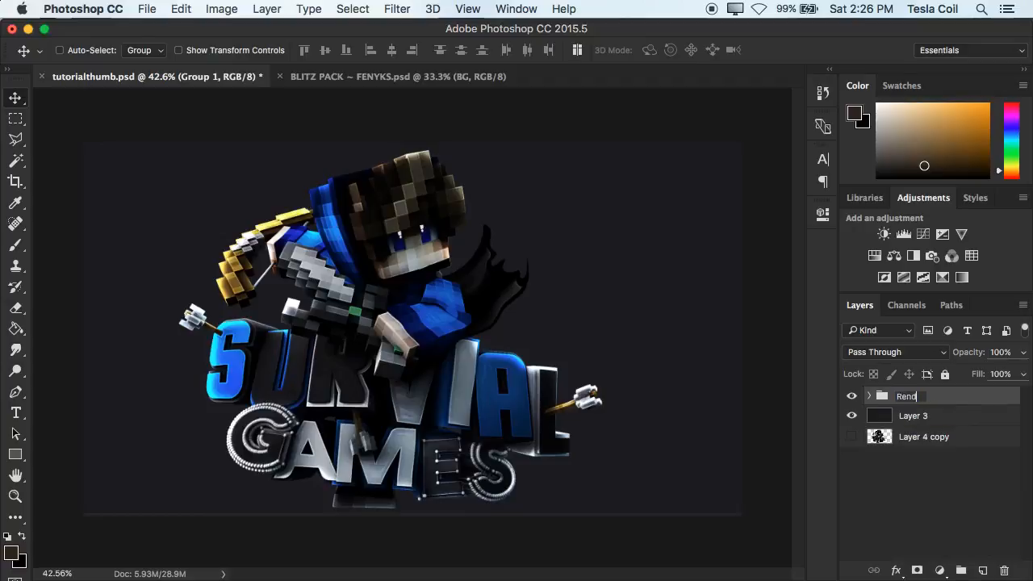
pyautogui.write('er')
pyautogui.press('Return')
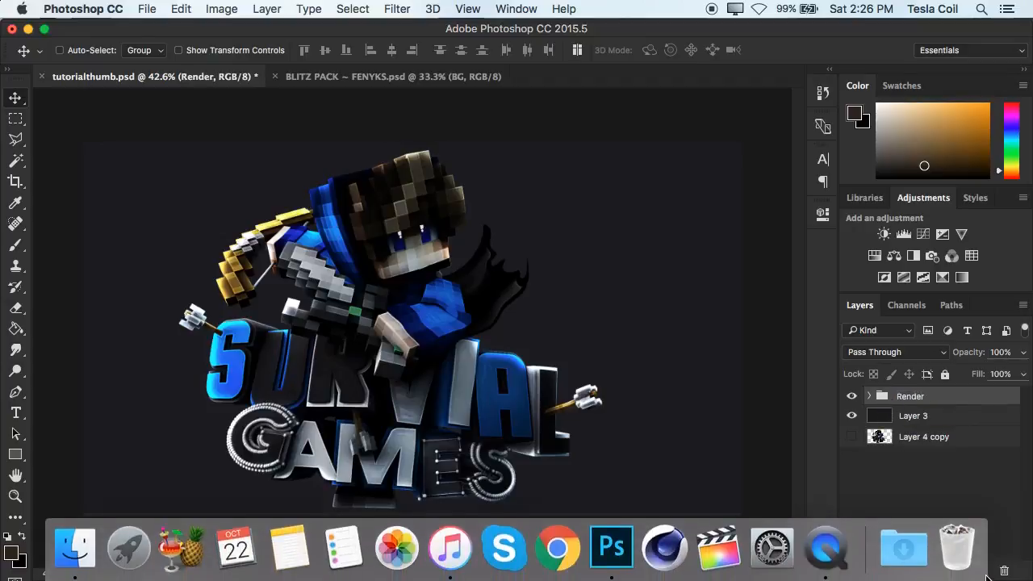
# Add a new layer above the Render group and set up a soft brush of 35 px for the eyes.
pyautogui.click(982, 570)
pyautogui.scroll(3, 532, 367)
pyautogui.scroll(4, 532, 367)
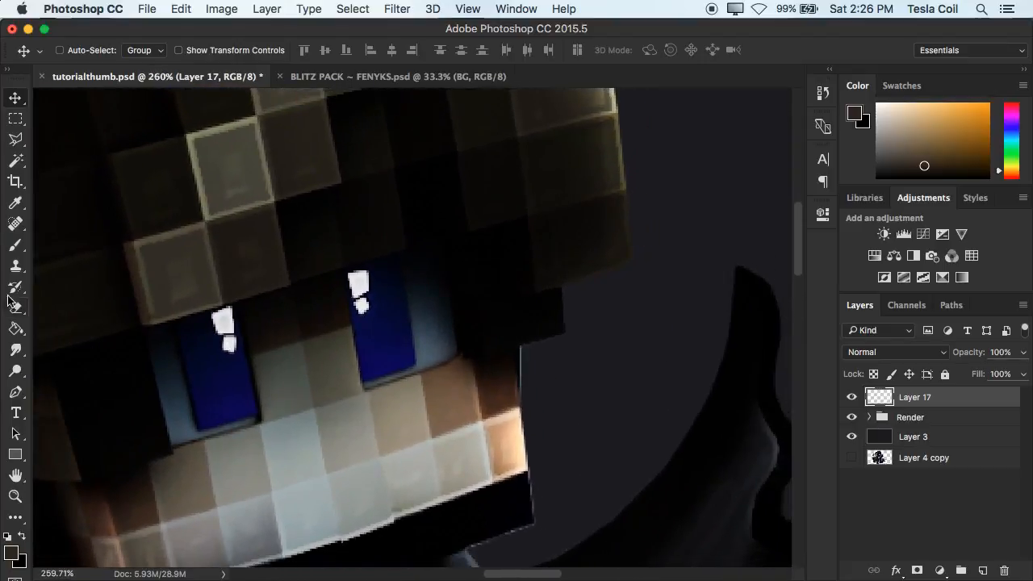
pyautogui.click(15, 247)
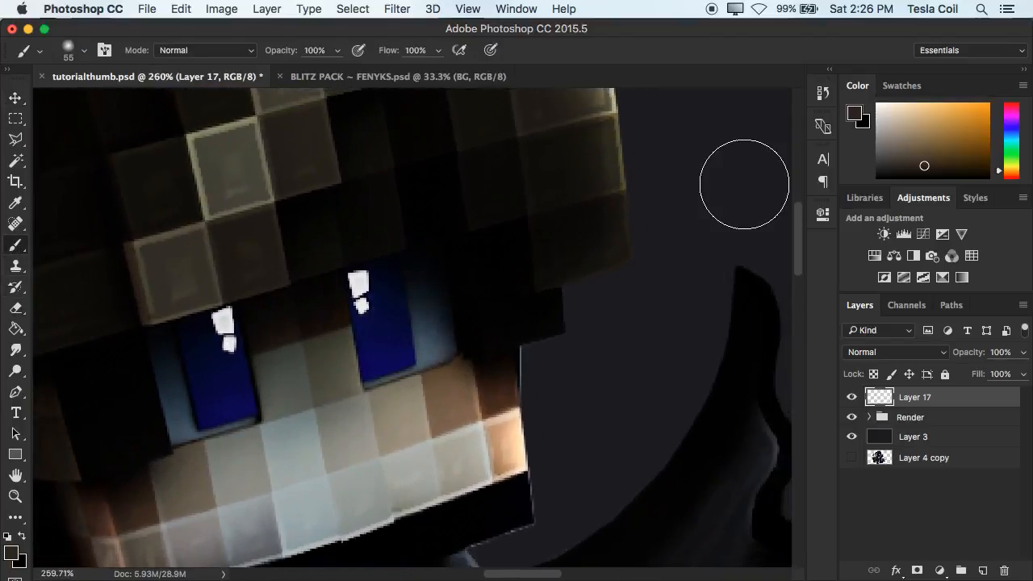
pyautogui.rightClick(323, 267)
pyautogui.moveTo(433, 302); pyautogui.dragTo(428, 302)
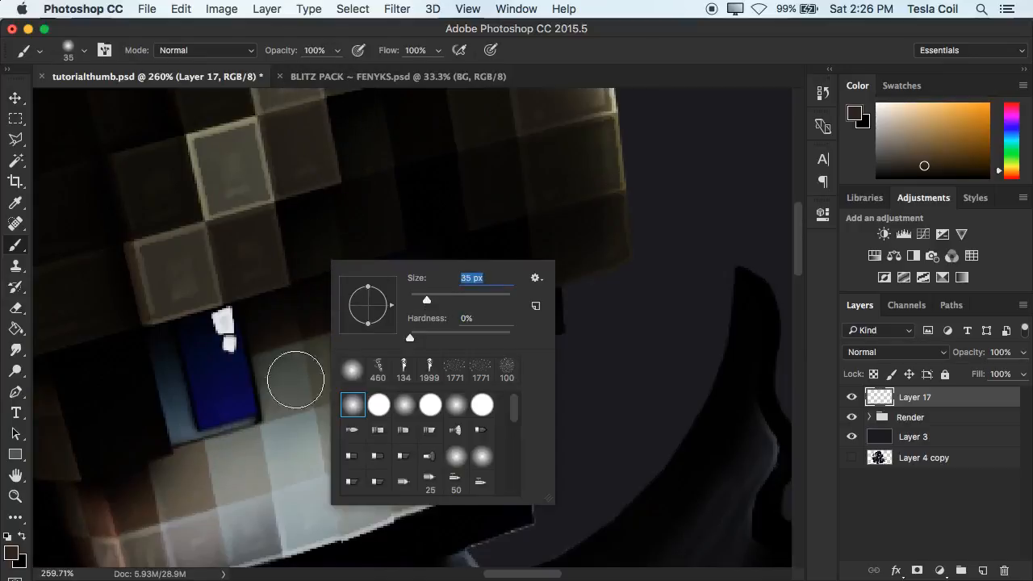
pyautogui.keyDown('alt'); pyautogui.click(326, 247); pyautogui.keyUp('alt')
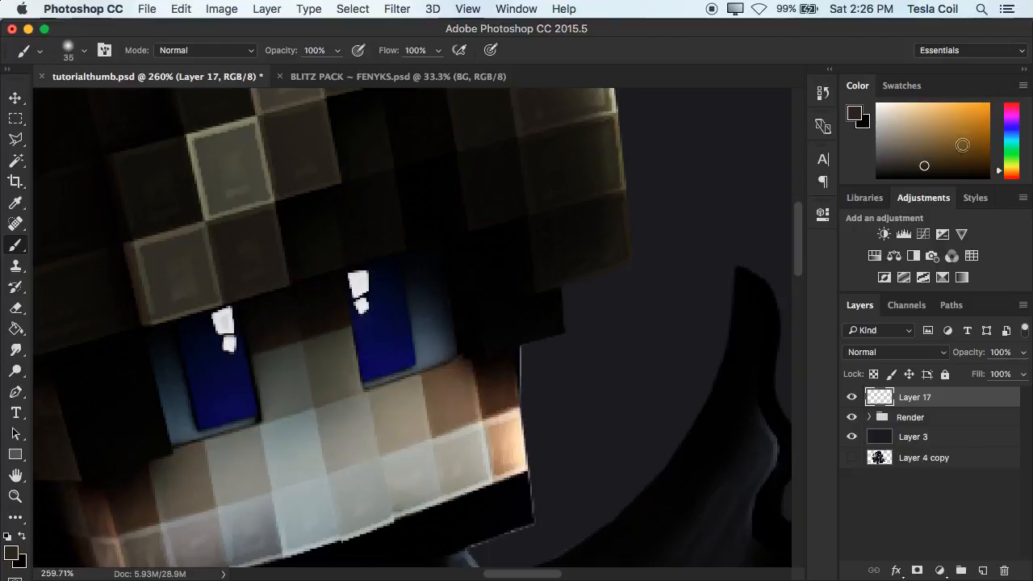
# Choose a bright blue brush color and paint over both of the character's eyes on Layer 17.
pyautogui.click(1006, 137)
pyautogui.click(1008, 133)
pyautogui.moveTo(981, 133); pyautogui.dragTo(983, 118)
pyautogui.click(215, 339)
pyautogui.moveTo(215, 338); pyautogui.dragTo(226, 398)
pyautogui.moveTo(367, 283); pyautogui.dragTo(381, 351)
# Outline the area between the two eyes with the Polygonal Lasso, clear the spilled blue paint inside it, and deselect.
pyautogui.click(16, 138)
pyautogui.click(342, 268)
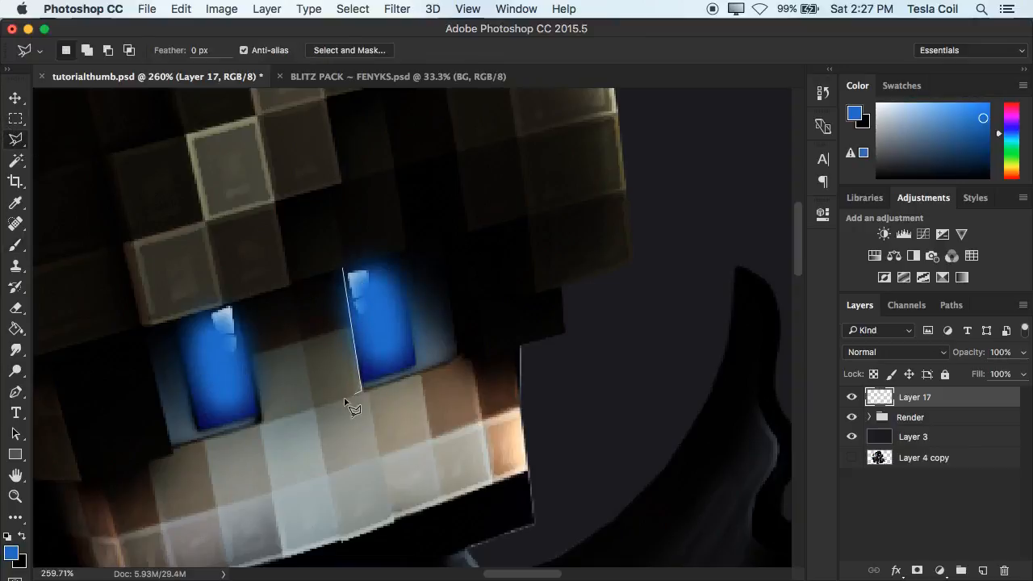
pyautogui.click(260, 418)
pyautogui.click(234, 290)
pyautogui.click(341, 272)
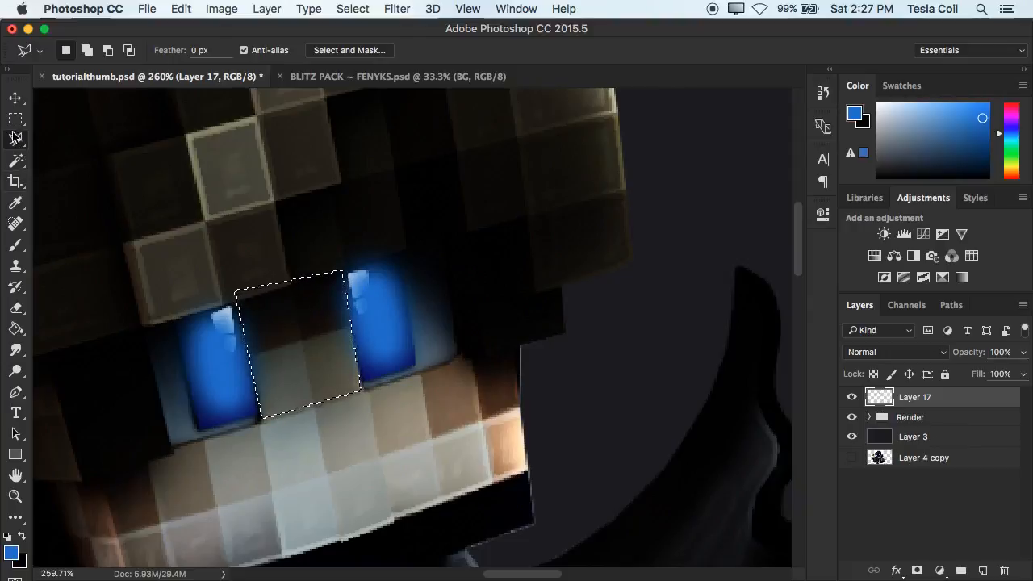
pyautogui.moveTo(11, 147); pyautogui.dragTo(81, 154)
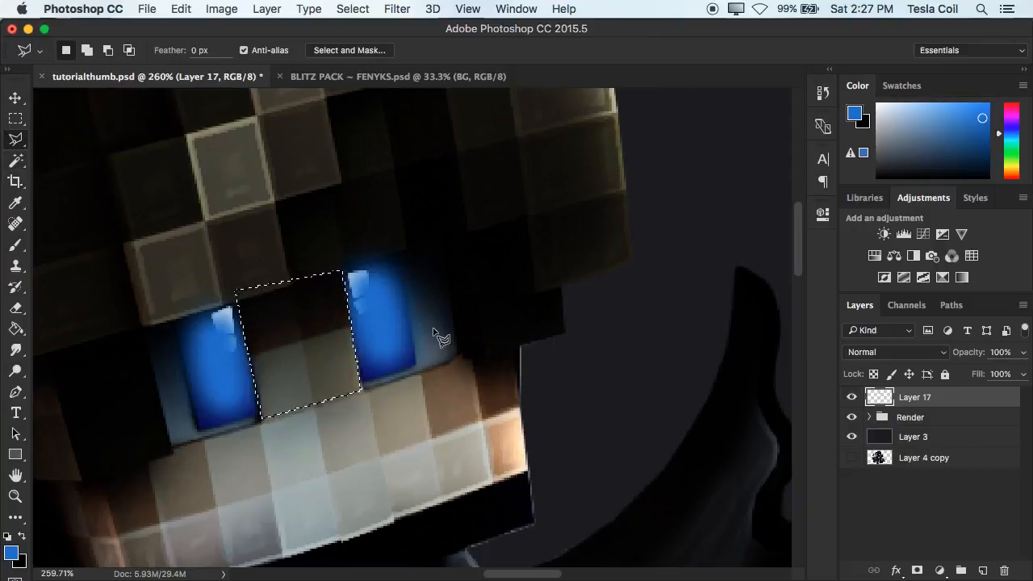
pyautogui.click(18, 121)
pyautogui.click(122, 129)
# Set Layer 17's blend mode to Linear Dodge (Add), lower its opacity to 16%, and check the eyes at different magnifications.
pyautogui.click(887, 352)
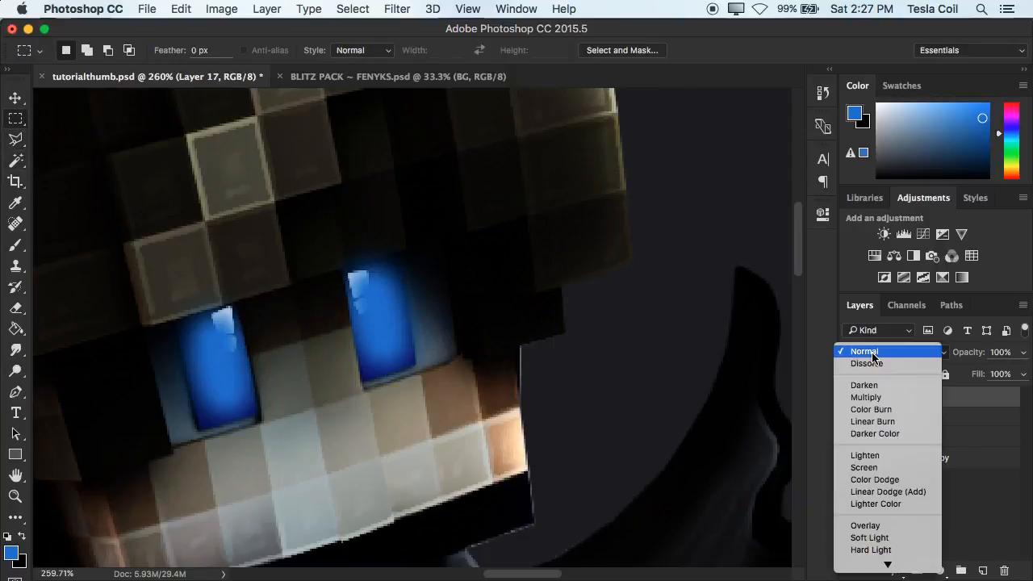
pyautogui.click(862, 489)
pyautogui.click(1022, 353)
pyautogui.click(959, 373)
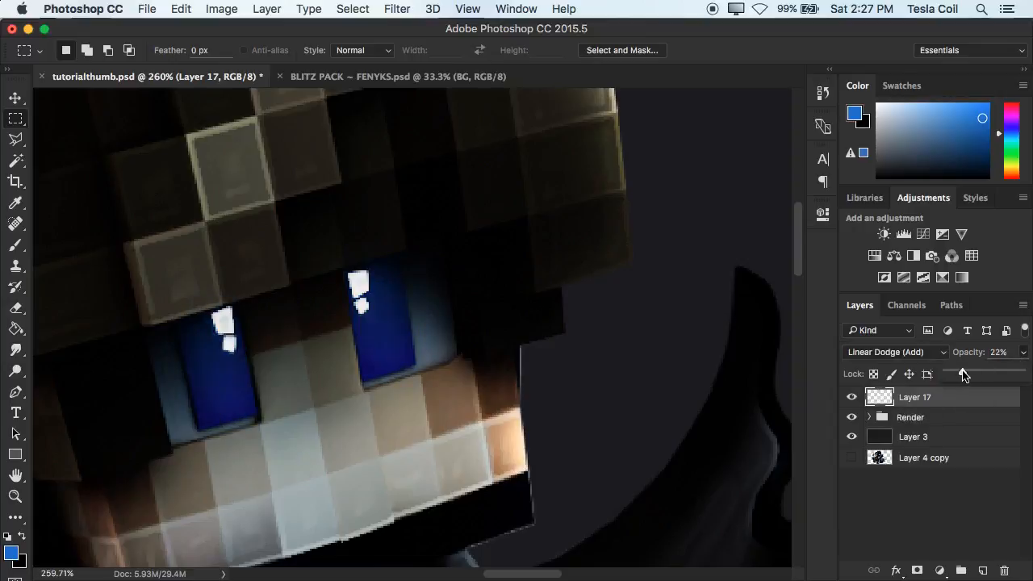
pyautogui.moveTo(962, 375); pyautogui.dragTo(974, 374)
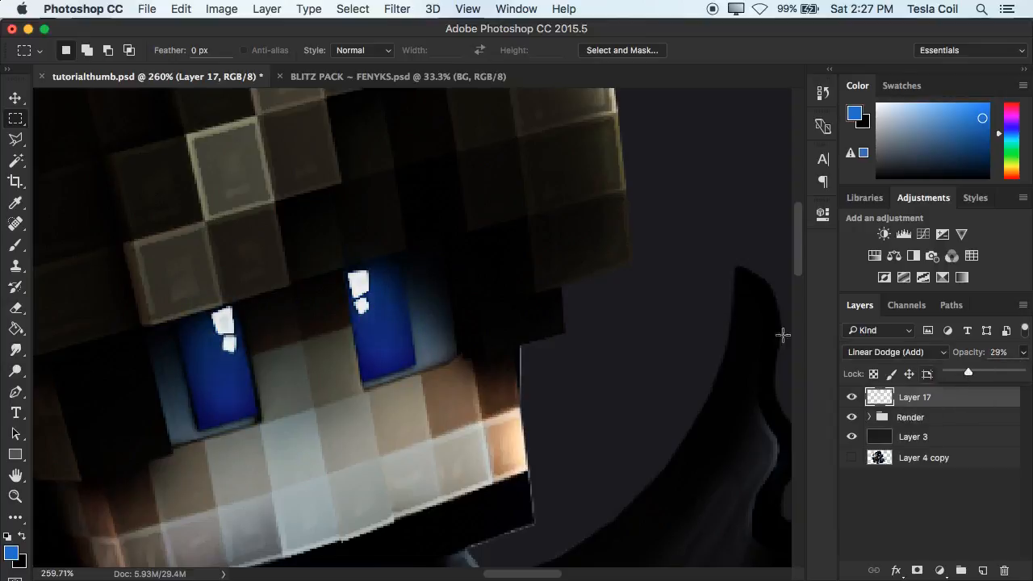
pyautogui.scroll(-3, 759, 330)
pyautogui.moveTo(966, 373); pyautogui.dragTo(956, 378)
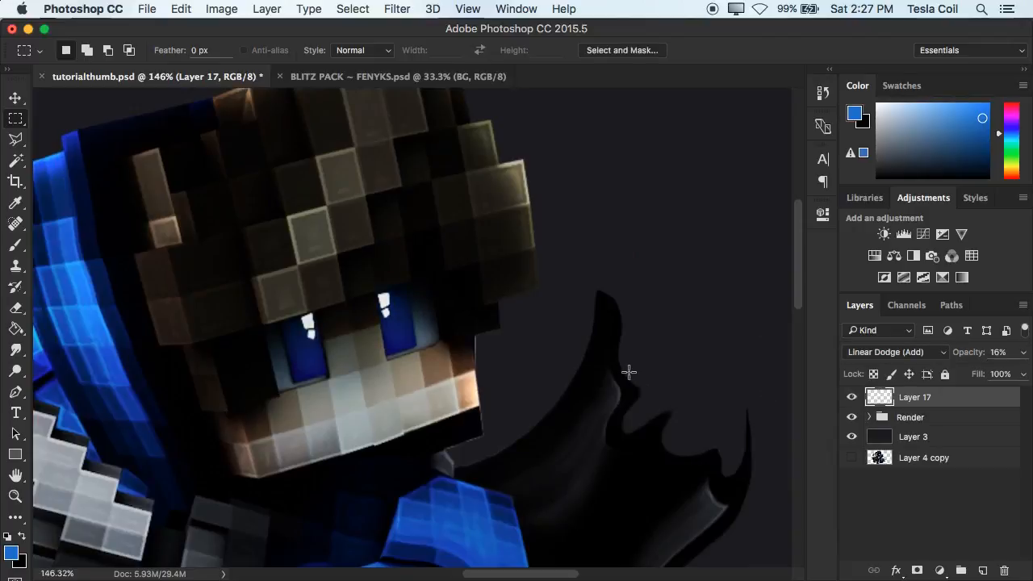
pyautogui.scroll(-2, 629, 372)
pyautogui.scroll(4, 629, 372)
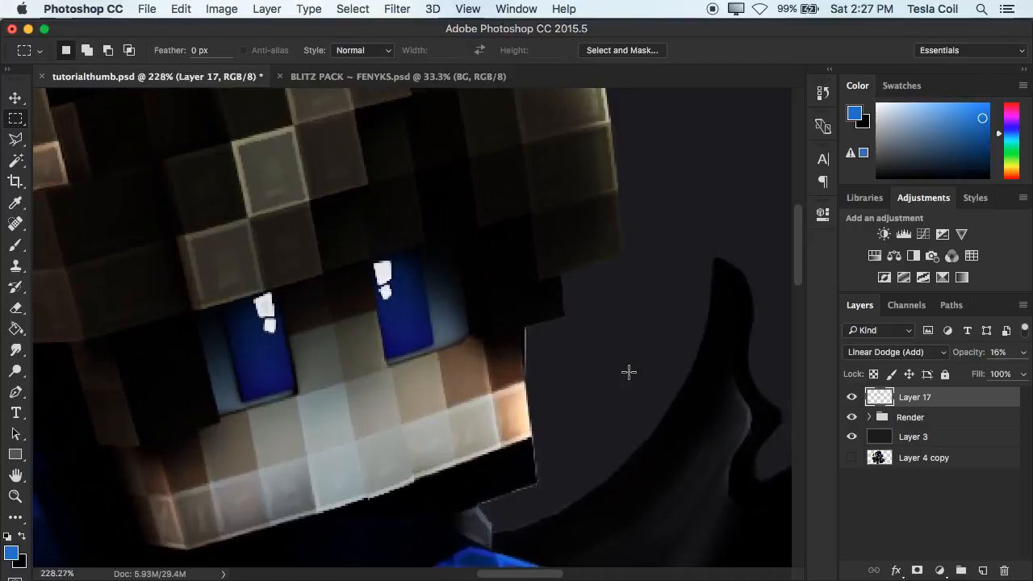
pyautogui.scroll(3, 388, 288)
pyautogui.scroll(-7, 391, 289)
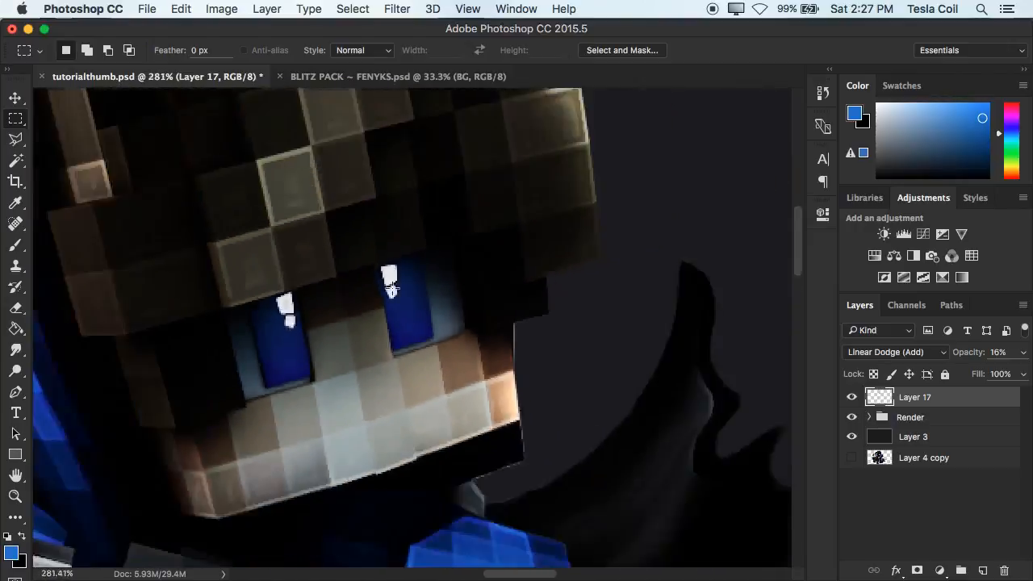
pyautogui.scroll(4, 392, 288)
pyautogui.scroll(-3, 393, 288)
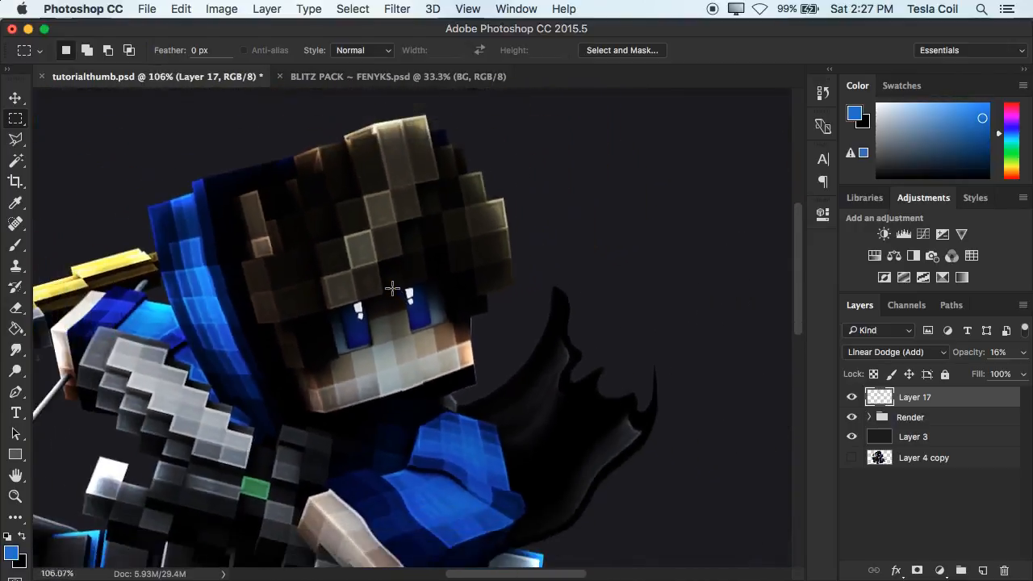
pyautogui.scroll(4, 392, 288)
pyautogui.scroll(-4, 392, 288)
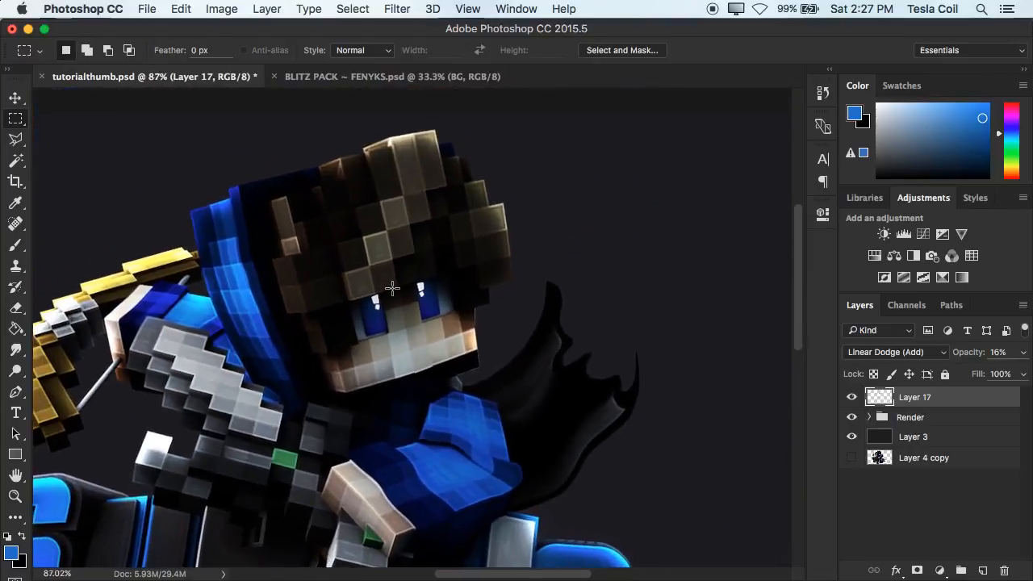
pyautogui.scroll(2, 392, 288)
# Switch to the BLITZ PACK ~ FENYKS.psd document and look over its layout and layer groups.
pyautogui.hotkey('ctrl', 'Tab')
pyautogui.scroll(2, 632, 322)
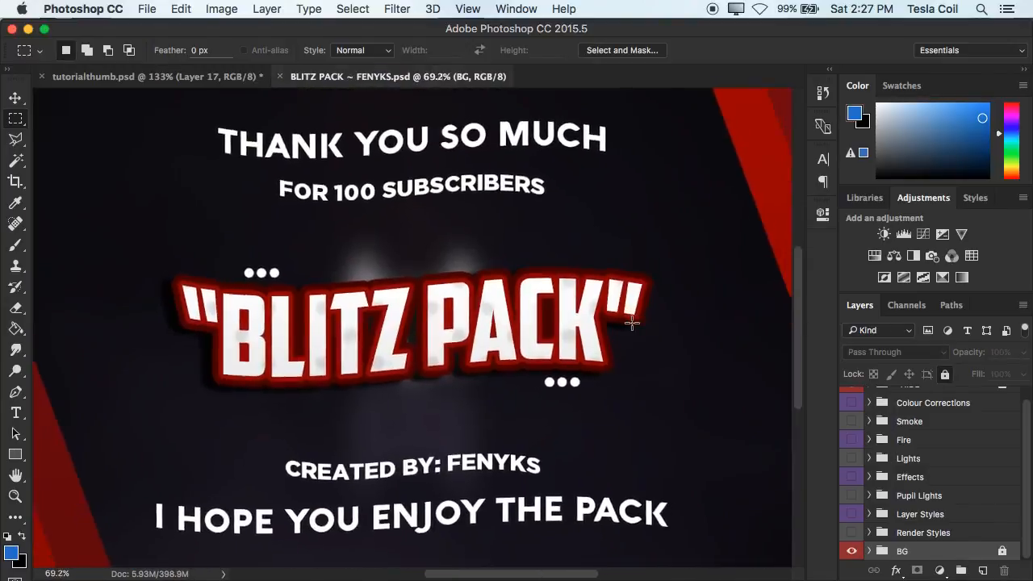
pyautogui.scroll(-3, 632, 322)
pyautogui.scroll(2, 632, 323)
pyautogui.scroll(1, 947, 491)
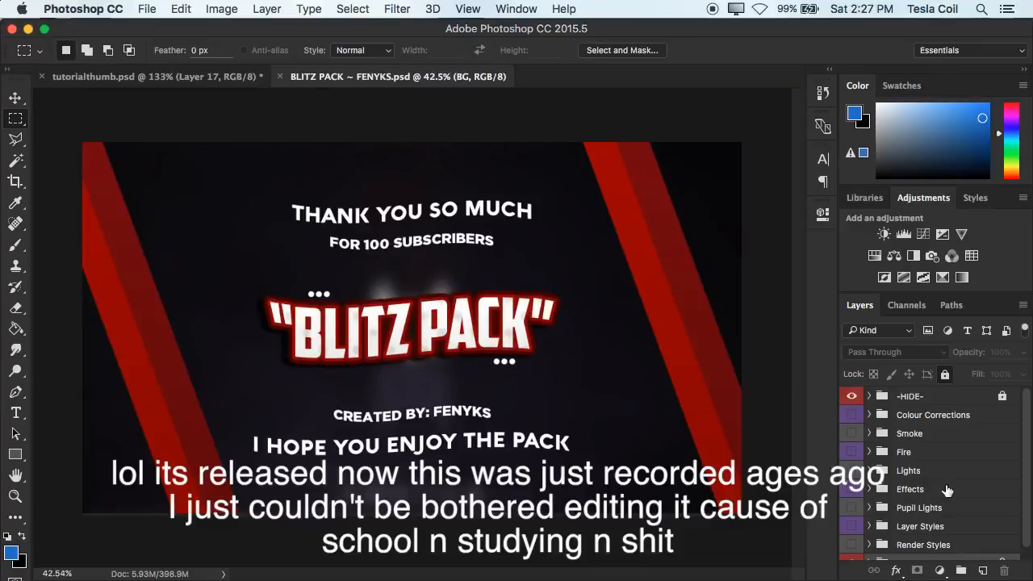
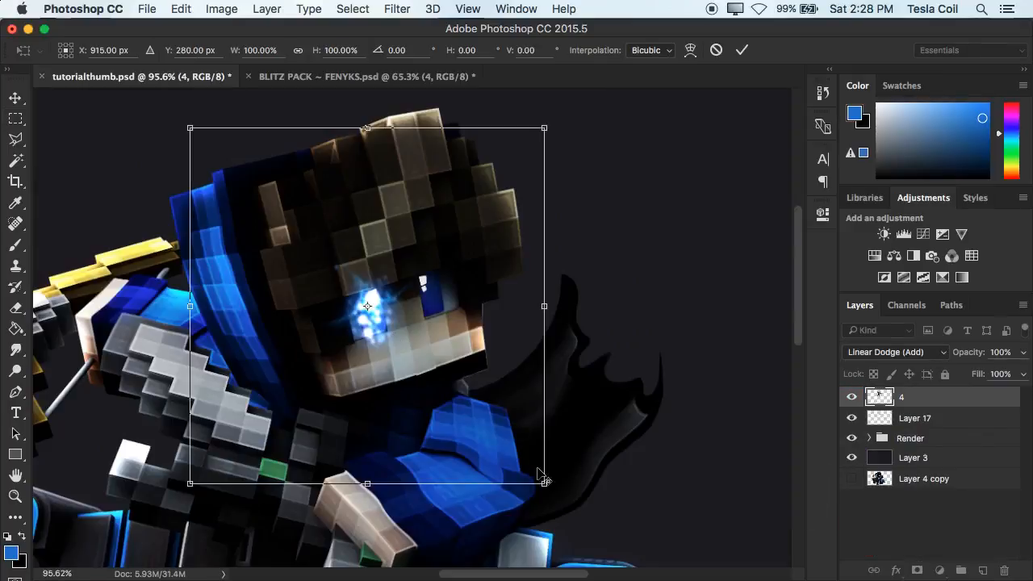
# Scale the glowing light on layer 4 to about 45%, rotate it about -12.6°, and place it over the character's right-hand eye in the image.
pyautogui.moveTo(538, 478); pyautogui.dragTo(481, 430)
pyautogui.scroll(3, 474, 418)
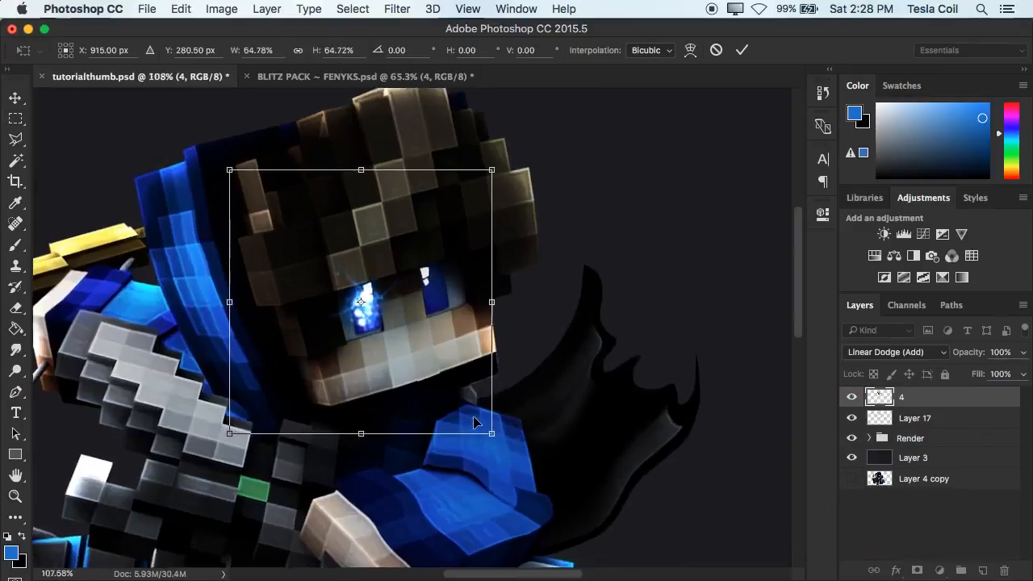
pyautogui.moveTo(664, 352); pyautogui.dragTo(604, 263)
pyautogui.moveTo(450, 309); pyautogui.dragTo(527, 281)
pyautogui.scroll(3, 529, 291)
pyautogui.scroll(-3, 636, 343)
pyautogui.moveTo(710, 314); pyautogui.dragTo(705, 343)
pyautogui.moveTo(607, 375); pyautogui.dragTo(556, 345)
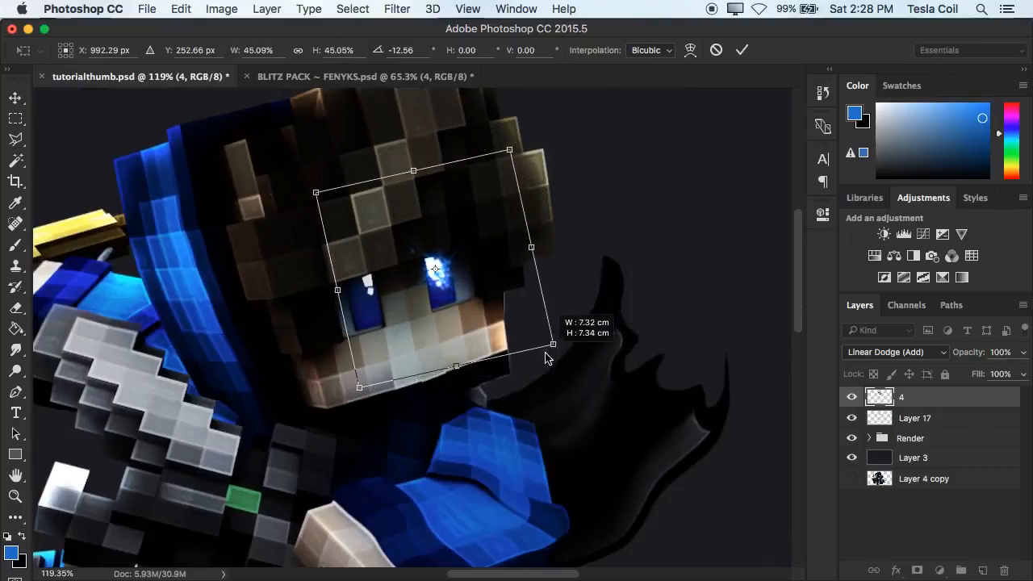
# Narrow the light to about 42% width, adjust its position and height to fit inside the eye, and commit the transform.
pyautogui.scroll(3, 498, 312)
pyautogui.scroll(1, 498, 311)
pyautogui.moveTo(269, 270); pyautogui.dragTo(289, 244)
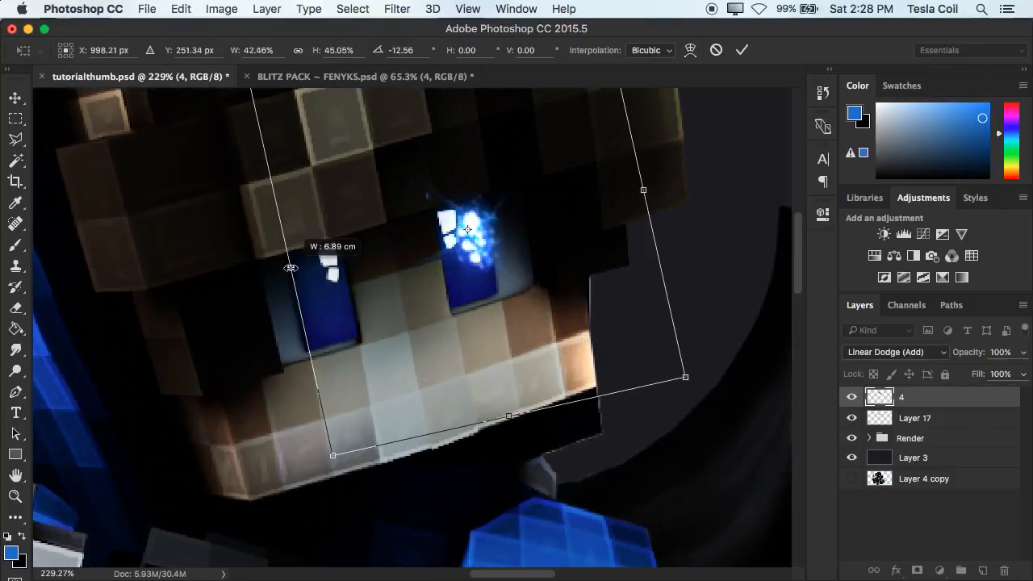
pyautogui.moveTo(420, 298); pyautogui.dragTo(406, 295)
pyautogui.moveTo(489, 407); pyautogui.dragTo(502, 487)
pyautogui.press('Return')
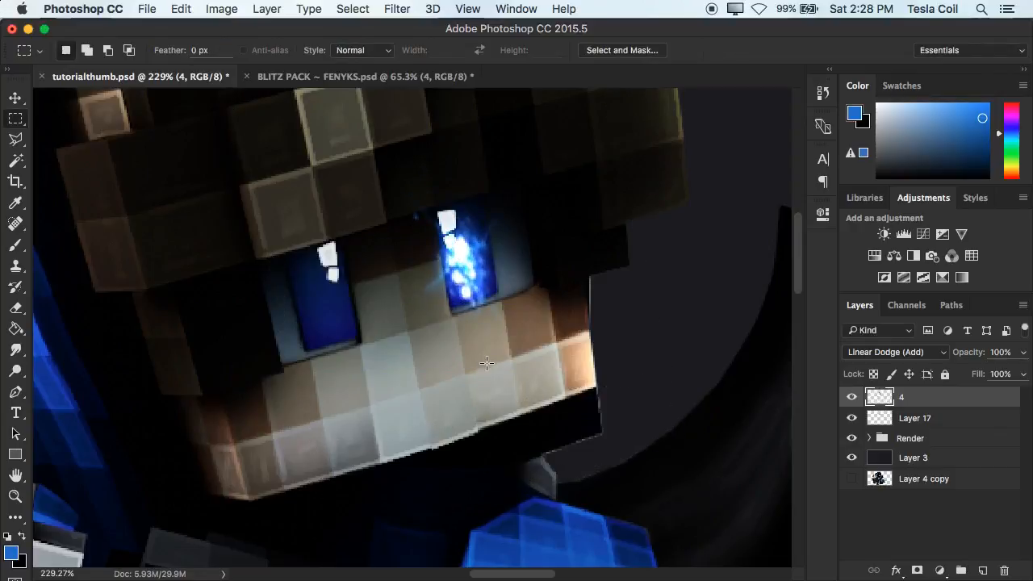
# Move the fitted light over to the eye on the left side of the face and commit the transform.
pyautogui.hotkey('ctrl', 't')
pyautogui.scroll(-2, 487, 370)
pyautogui.moveTo(495, 269); pyautogui.dragTo(383, 294)
pyautogui.scroll(-2, 383, 294)
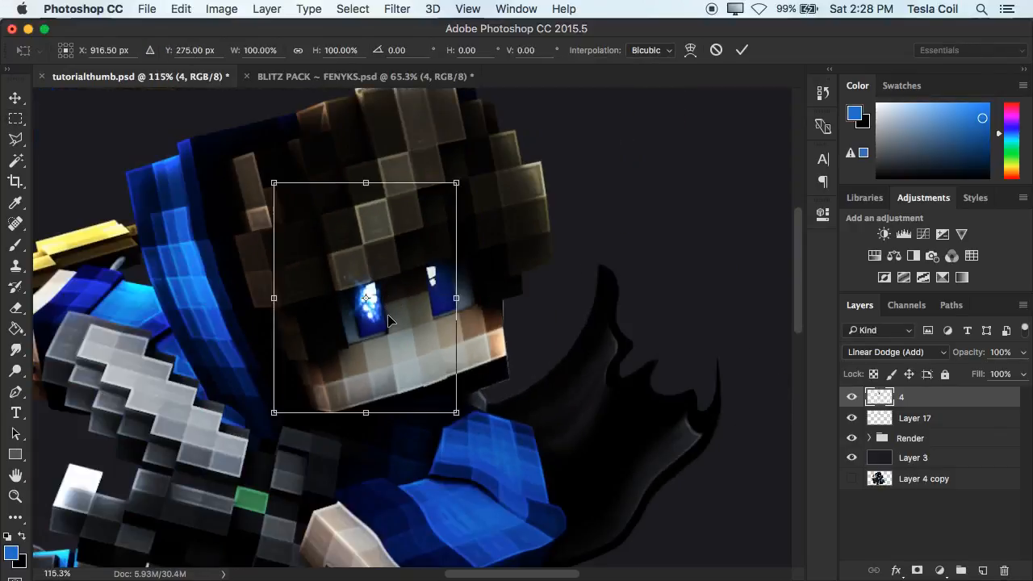
pyautogui.press('Return')
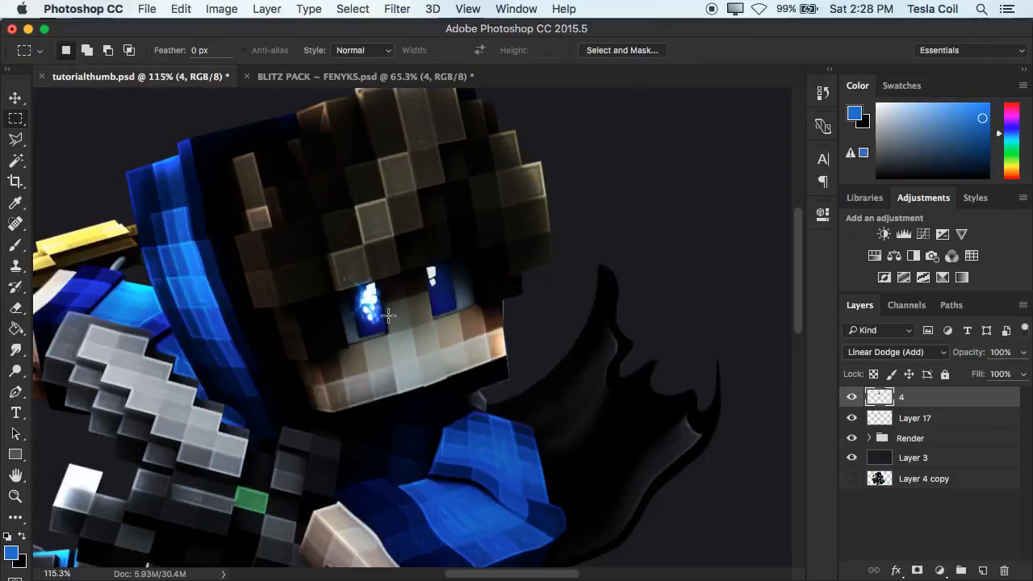
# Hide layer 4 and outline the white highlights in both eyes as one selection with the Polygonal Lasso.
pyautogui.click(851, 399)
pyautogui.scroll(5, 618, 339)
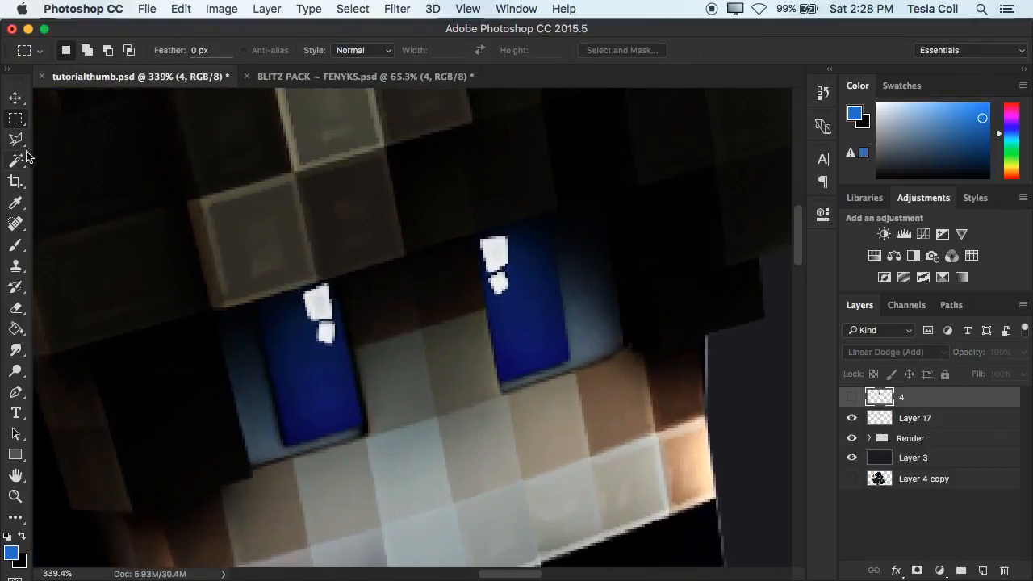
pyautogui.click(17, 139)
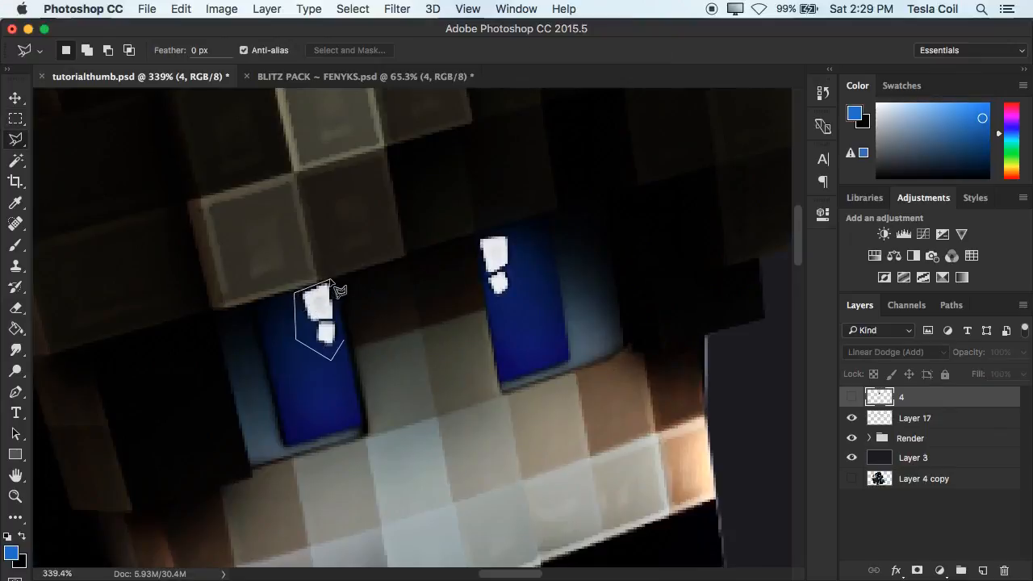
pyautogui.press('shift')
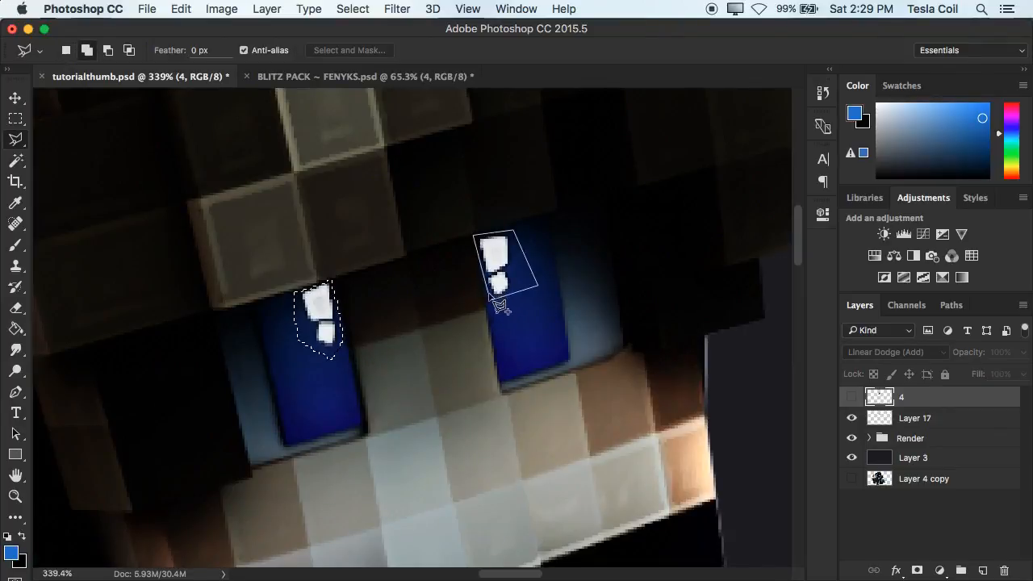
pyautogui.doubleClick(494, 306)
# Sample the dark blue of the iris and brush over the selected white highlights on a new layer above Layer 17.
pyautogui.click(13, 247)
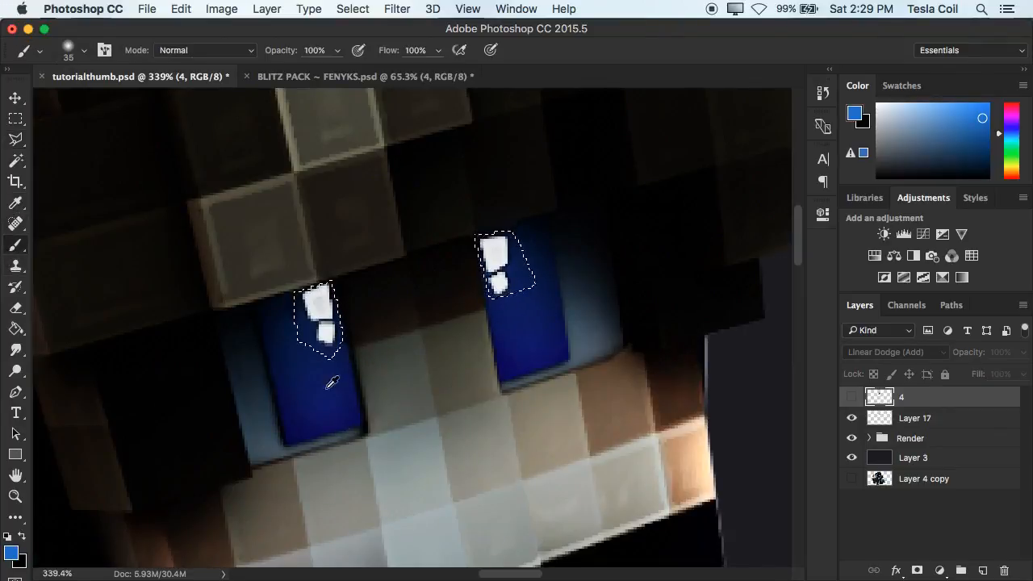
pyautogui.keyDown('alt'); pyautogui.click(301, 373); pyautogui.keyUp('alt')
pyautogui.click(982, 570)
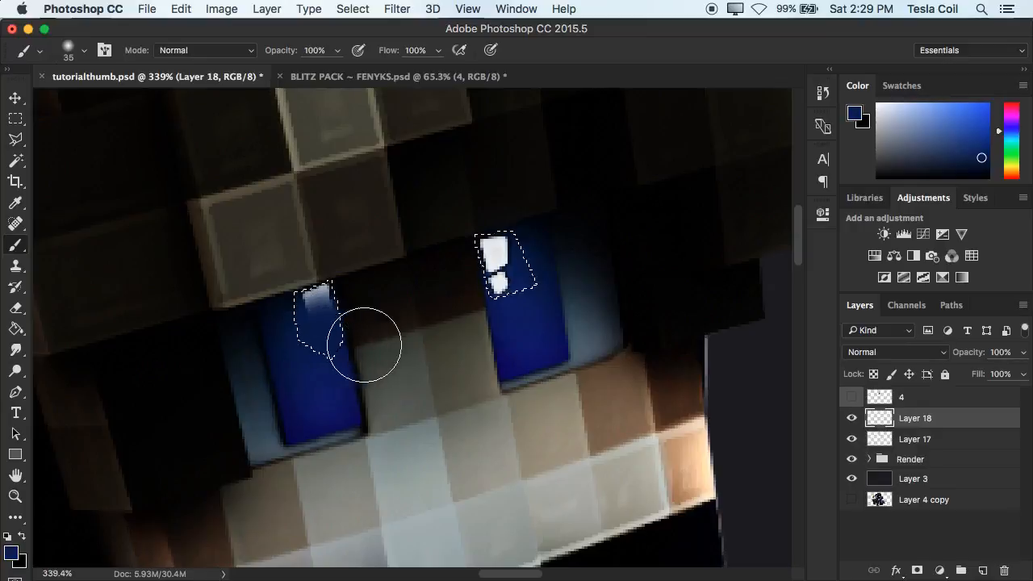
pyautogui.moveTo(457, 312); pyautogui.dragTo(530, 292)
# Resample the eye color, finish painting out both white highlights on Layer 18, deselect, and check the retouched eyes.
pyautogui.keyDown('alt'); pyautogui.click(531, 228); pyautogui.keyUp('alt')
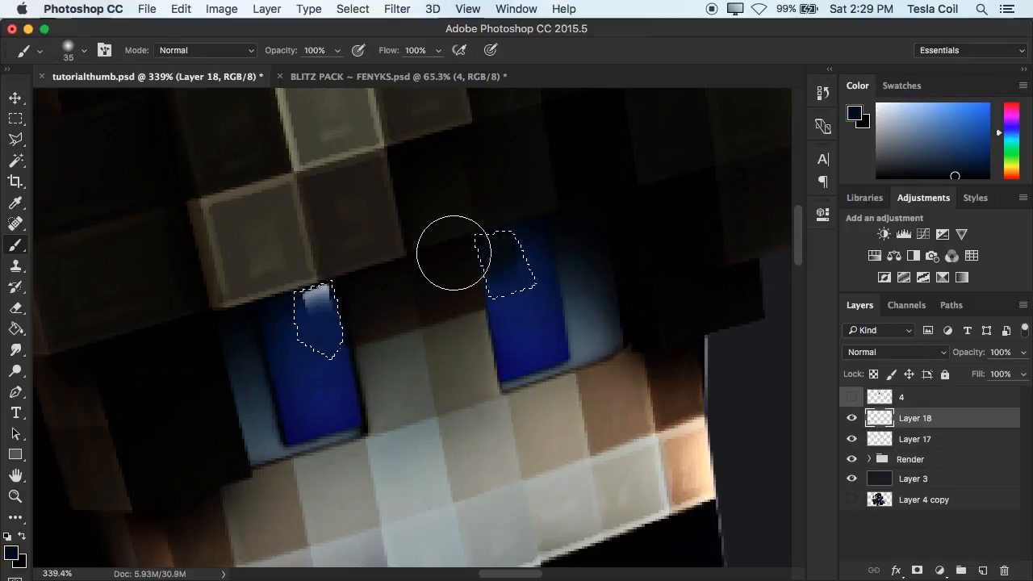
pyautogui.keyDown('alt'); pyautogui.click(325, 341); pyautogui.keyUp('alt')
pyautogui.moveTo(305, 360); pyautogui.dragTo(359, 328)
pyautogui.moveTo(501, 325); pyautogui.dragTo(560, 261)
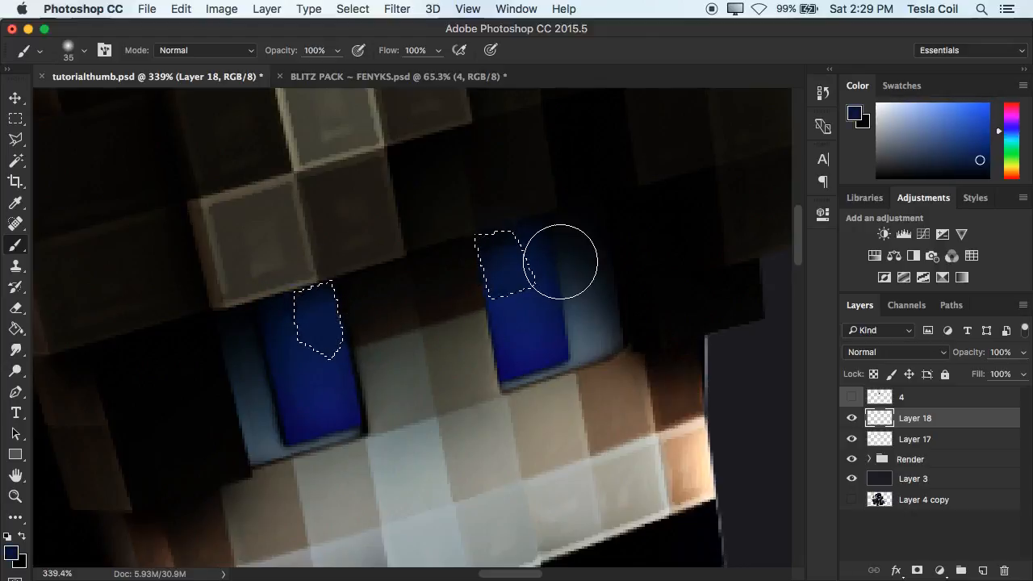
pyautogui.scroll(-5, 560, 261)
pyautogui.hotkey('ctrl', 'd')
pyautogui.press('m')
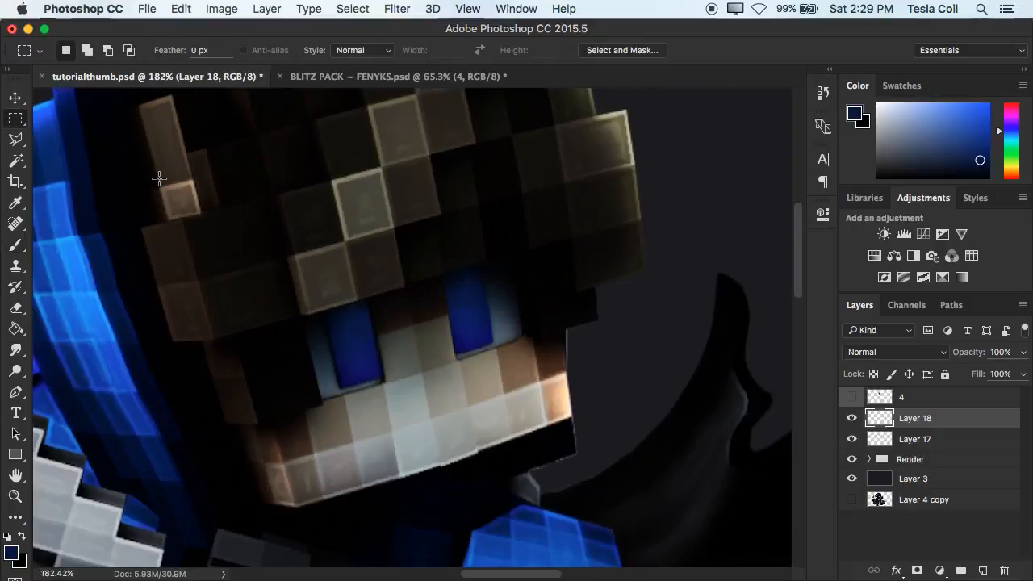
pyautogui.scroll(-1, 159, 178)
pyautogui.click(852, 420)
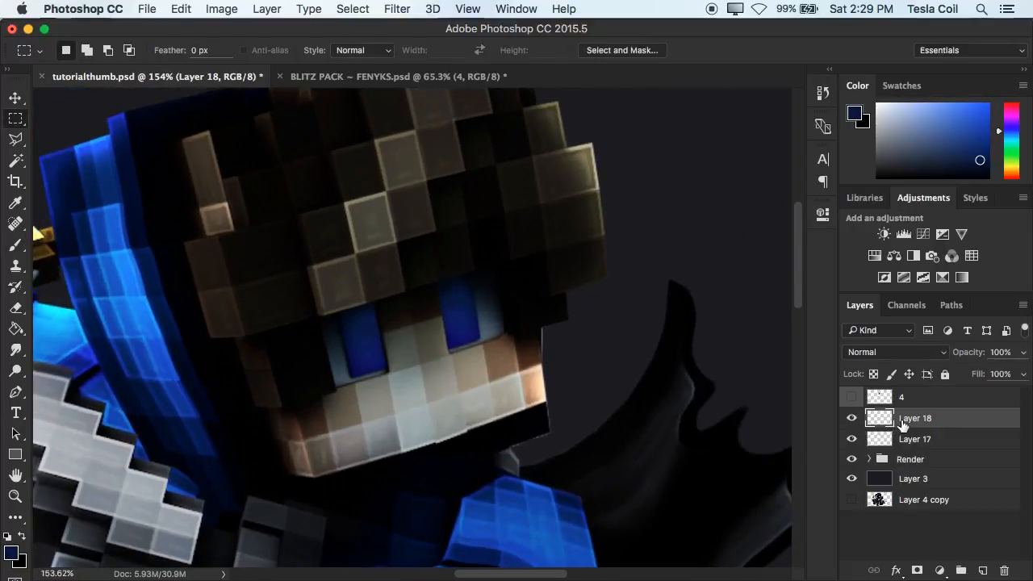
# Show layer 4 again, shift its light slightly down inside the left-hand eye, and commit the transform.
pyautogui.scroll(-3, 811, 416)
pyautogui.click(852, 398)
pyautogui.scroll(3, 623, 337)
pyautogui.hotkey('ctrl', 't')
pyautogui.moveTo(382, 306); pyautogui.dragTo(387, 326)
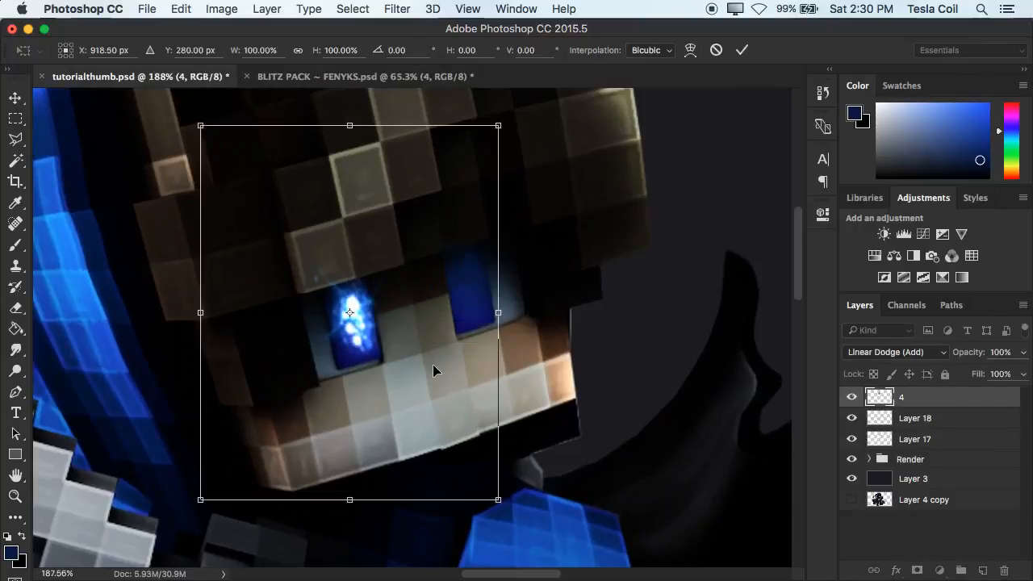
pyautogui.press('Down')
pyautogui.press('Return')
pyautogui.scroll(-4, 437, 436)
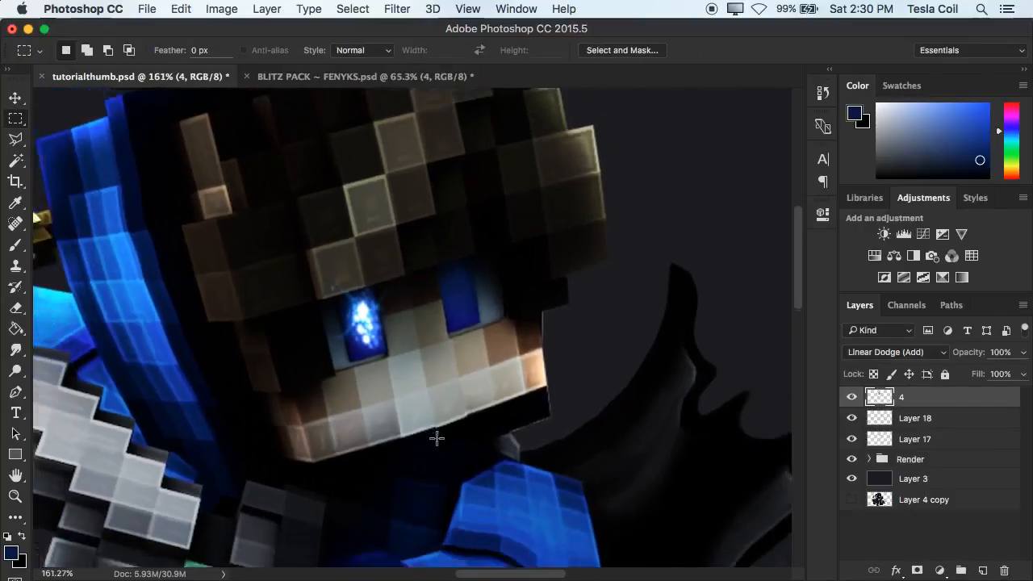
# Duplicate layer 4 and move the copied light into the right-hand eye, then commit the transform.
pyautogui.hotkey('ctrl', 'j')
pyautogui.hotkey('ctrl', 't')
pyautogui.moveTo(411, 360); pyautogui.dragTo(470, 339)
pyautogui.scroll(3, 465, 344)
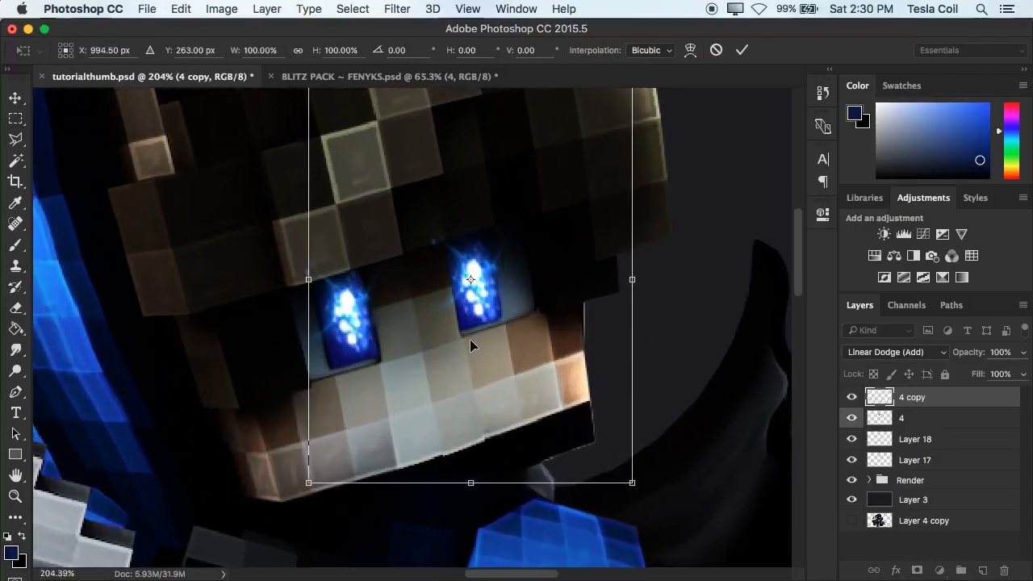
pyautogui.press('Return')
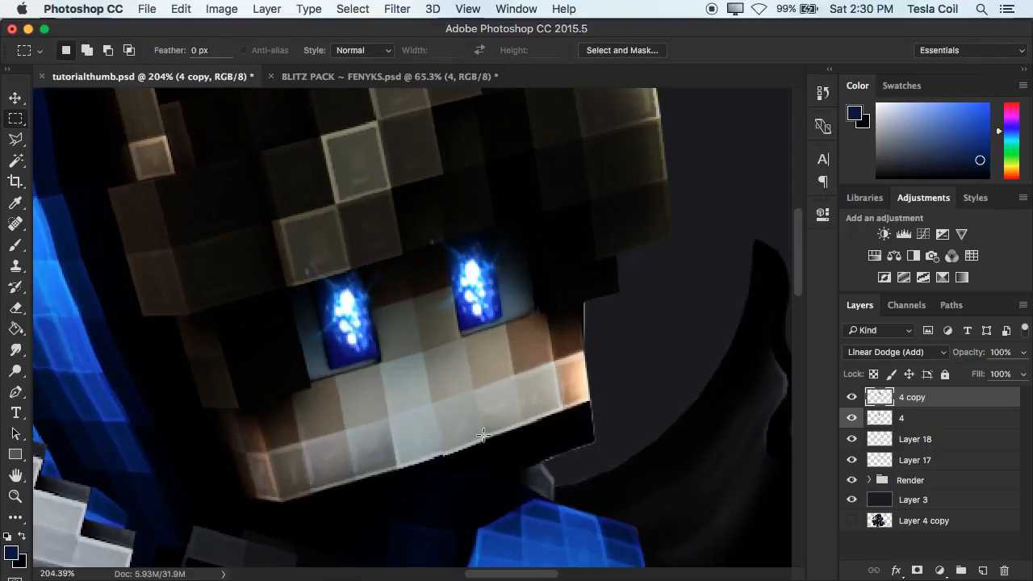
# Examine the glowing lights in both eyes at different magnifications.
pyautogui.scroll(-5, 483, 435)
pyautogui.scroll(4, 482, 435)
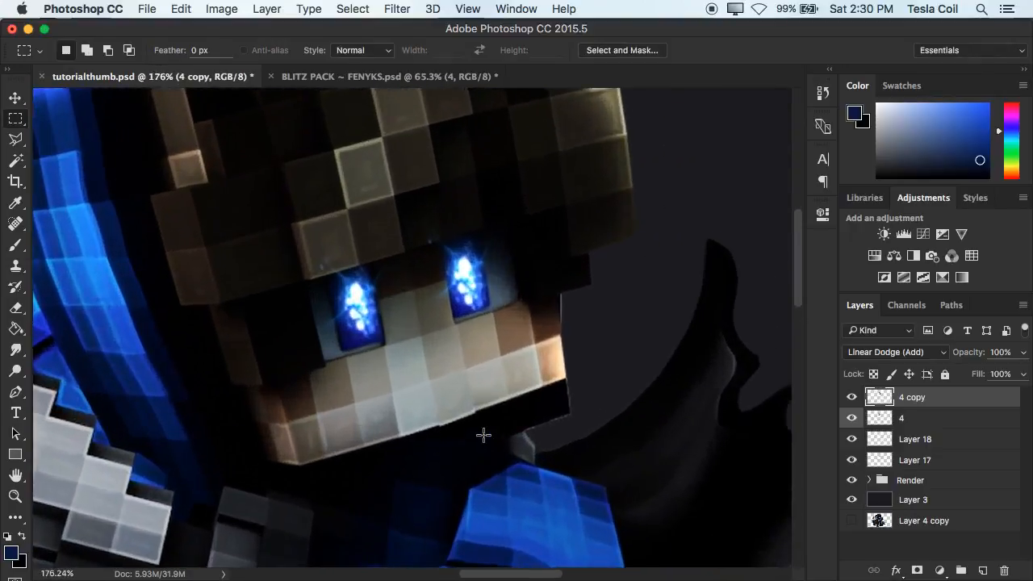
pyautogui.scroll(-3, 482, 435)
pyautogui.scroll(-2, 482, 435)
pyautogui.scroll(3, 482, 435)
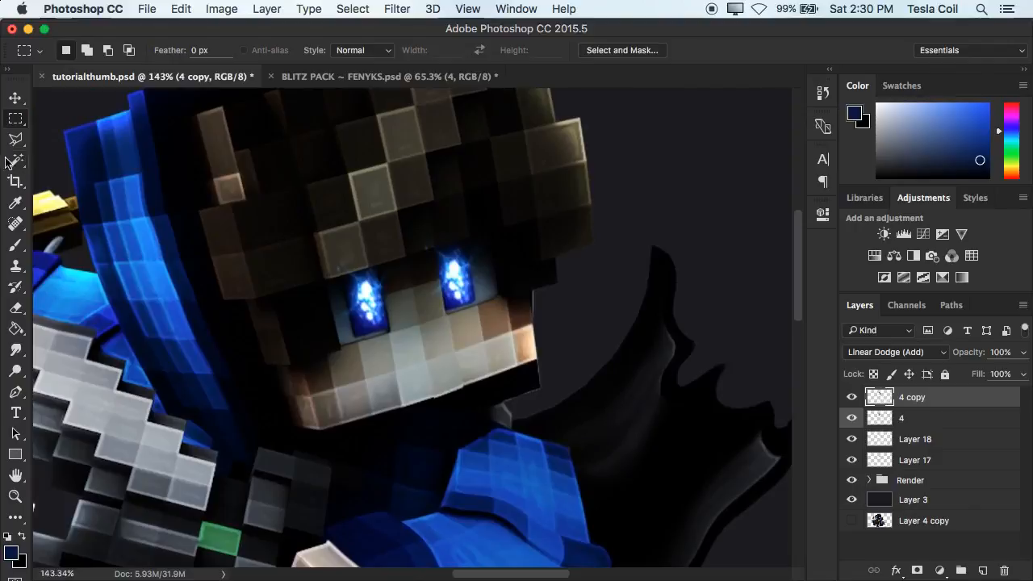
pyautogui.click(18, 136)
pyautogui.click(391, 249)
pyautogui.scroll(-3, 427, 228)
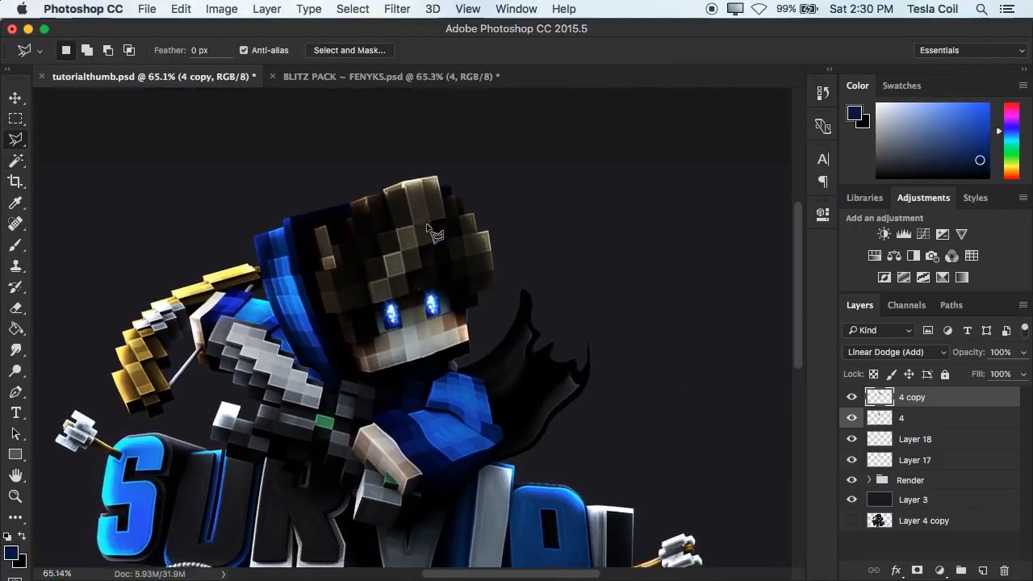
pyautogui.scroll(4, 428, 228)
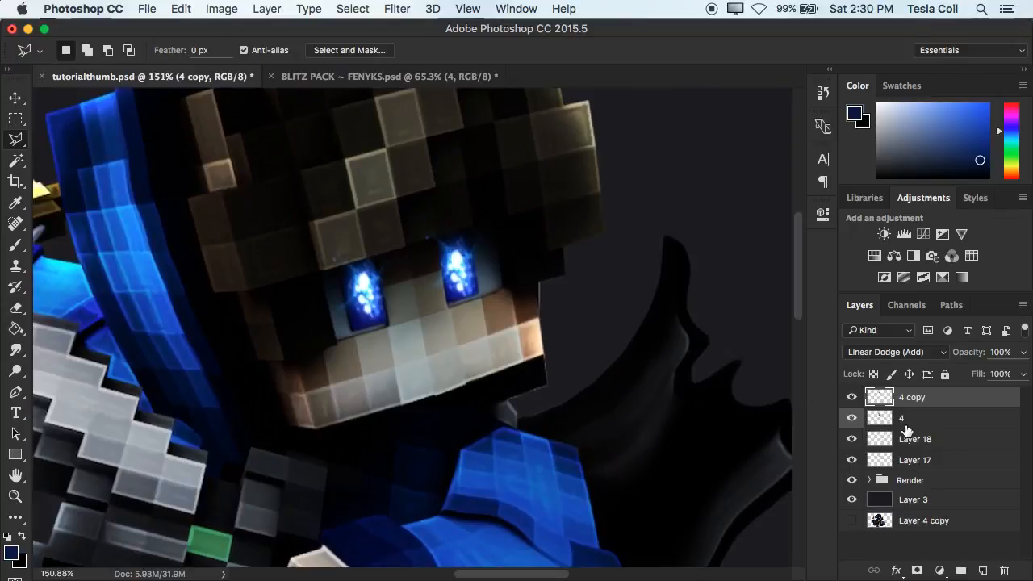
# Nudge the glowing eye light slightly down with Free Transform, commit it, and check the eyes against the whole artwork.
pyautogui.click(905, 426)
pyautogui.press('super+t')
pyautogui.press('Down')
pyautogui.press('Down')
pyautogui.press('Return')
pyautogui.scroll(-5, 676, 212)
pyautogui.scroll(4, 677, 212)
pyautogui.scroll(-3, 677, 211)
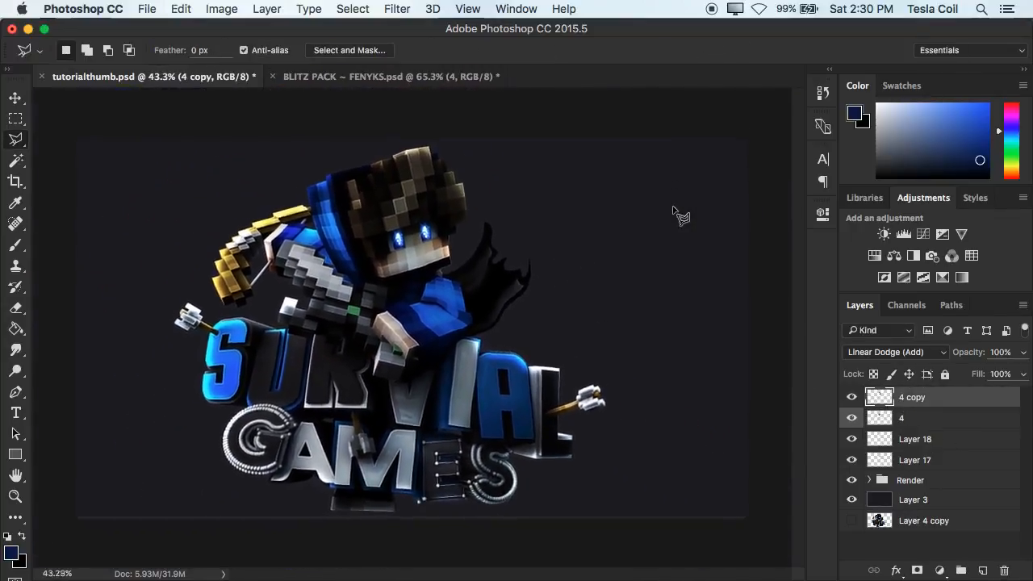
pyautogui.scroll(2, 677, 211)
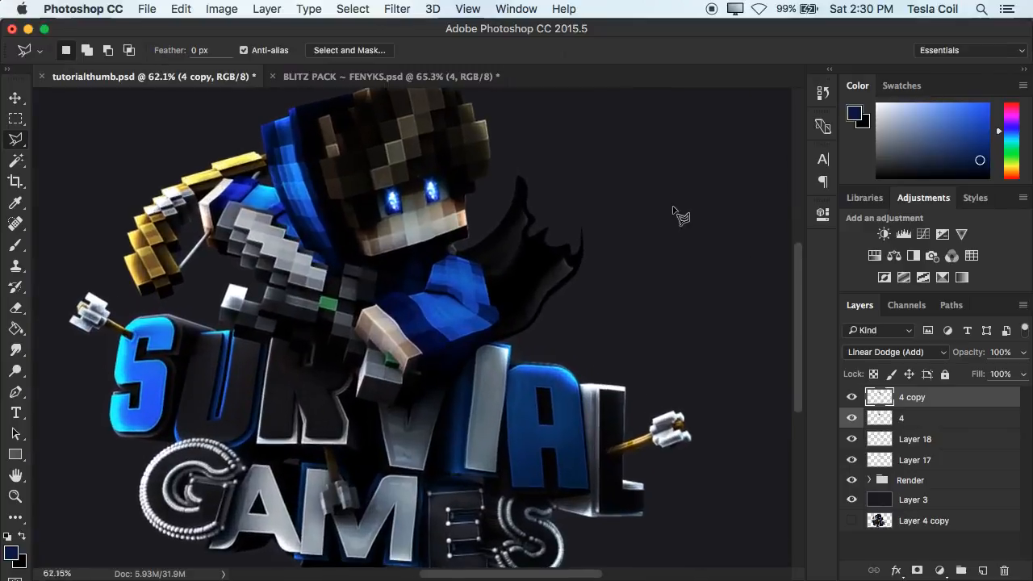
# Group the layers from 4 copy down to Layer 17 and rename the group Eyes.
pyautogui.keyDown('shift'); pyautogui.click(943, 461); pyautogui.keyUp('shift')
pyautogui.press('super+g')
pyautogui.doubleClick(906, 396)
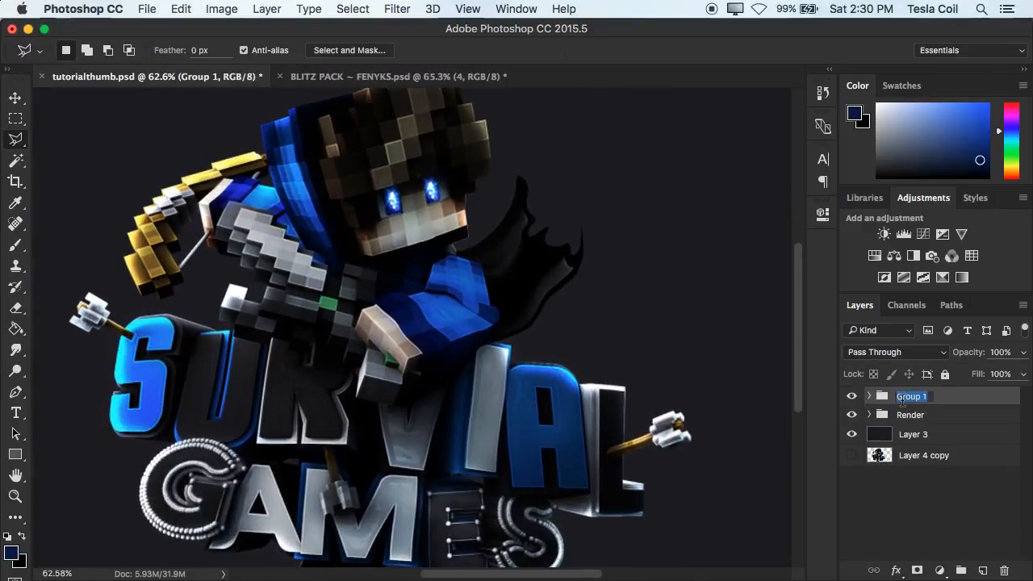
pyautogui.write('Eyes')
pyautogui.press('Return')
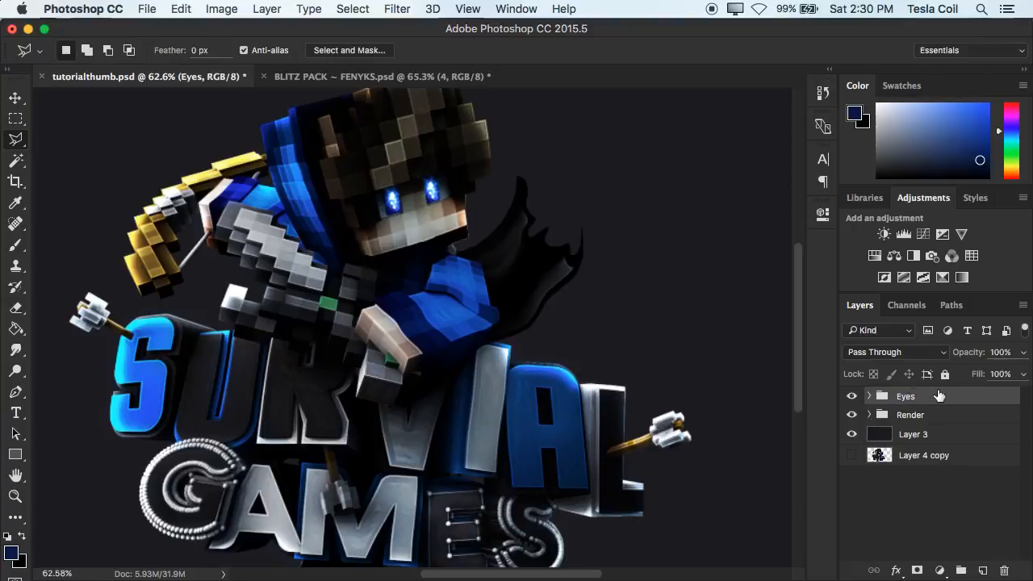
# Toggle the Eyes group's visibility to compare the artwork with and without it, and inspect the face and lettering.
pyautogui.click(851, 396)
pyautogui.click(851, 396)
pyautogui.click(851, 396)
pyautogui.click(851, 396)
pyautogui.click(850, 396)
pyautogui.click(851, 397)
pyautogui.click(851, 396)
pyautogui.click(851, 397)
pyautogui.click(850, 396)
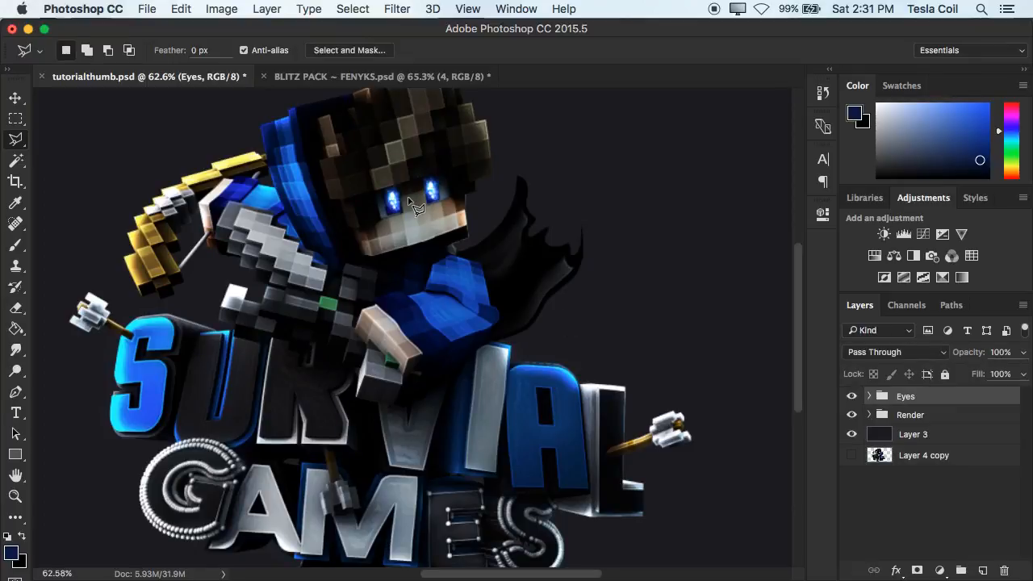
pyautogui.scroll(3, 414, 206)
pyautogui.scroll(-5, 415, 207)
pyautogui.click(15, 118)
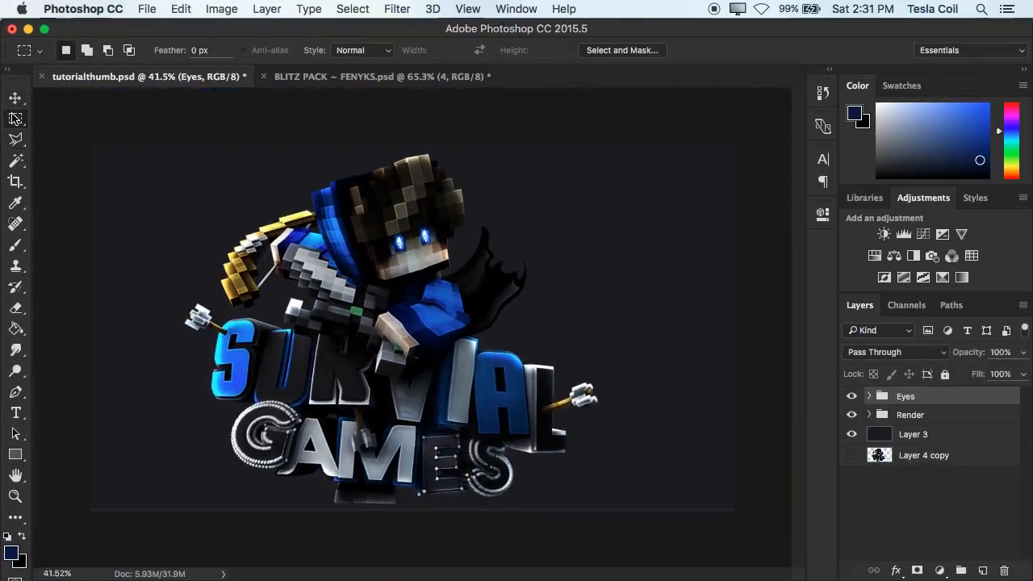
pyautogui.scroll(3, 452, 180)
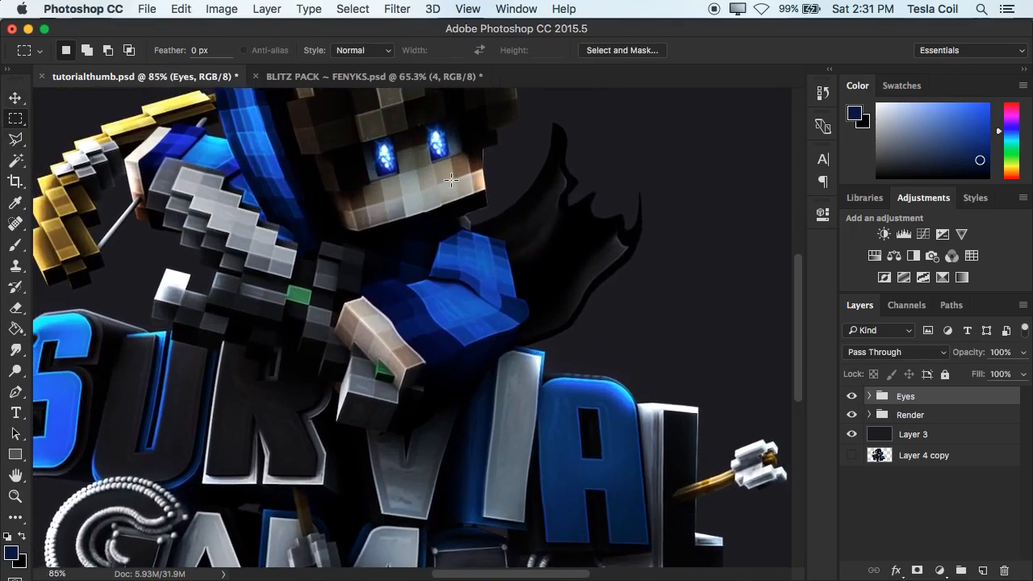
pyautogui.scroll(-4, 451, 179)
pyautogui.scroll(4, 451, 179)
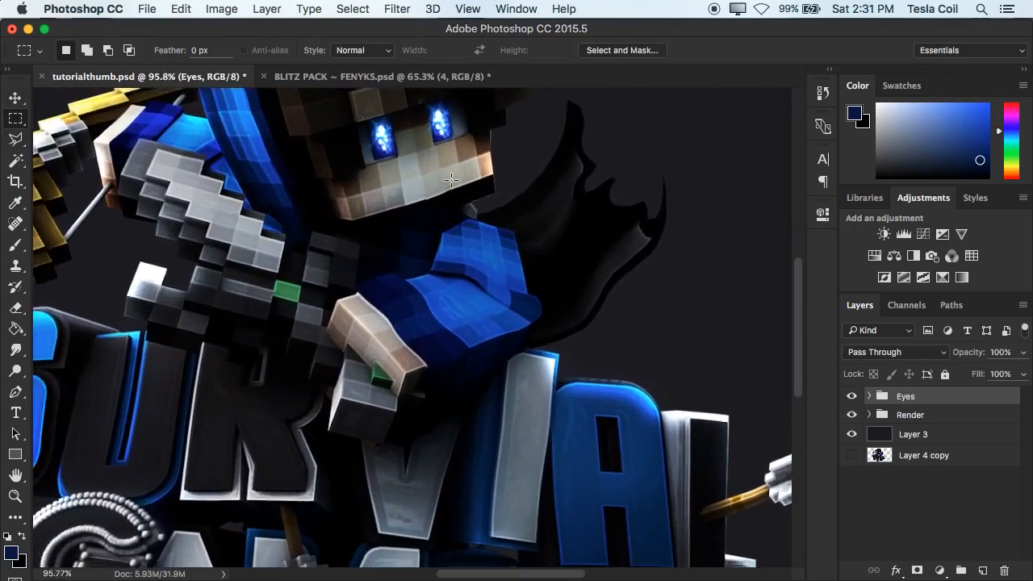
pyautogui.scroll(-4, 451, 179)
pyautogui.scroll(4, 451, 179)
pyautogui.scroll(-2, 451, 179)
pyautogui.scroll(4, 451, 179)
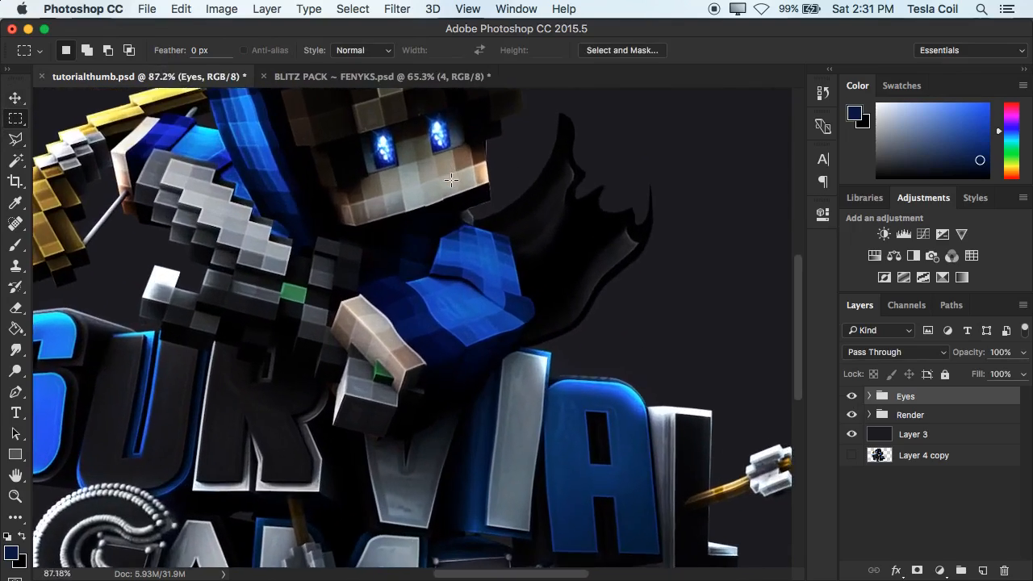
pyautogui.scroll(-3, 452, 179)
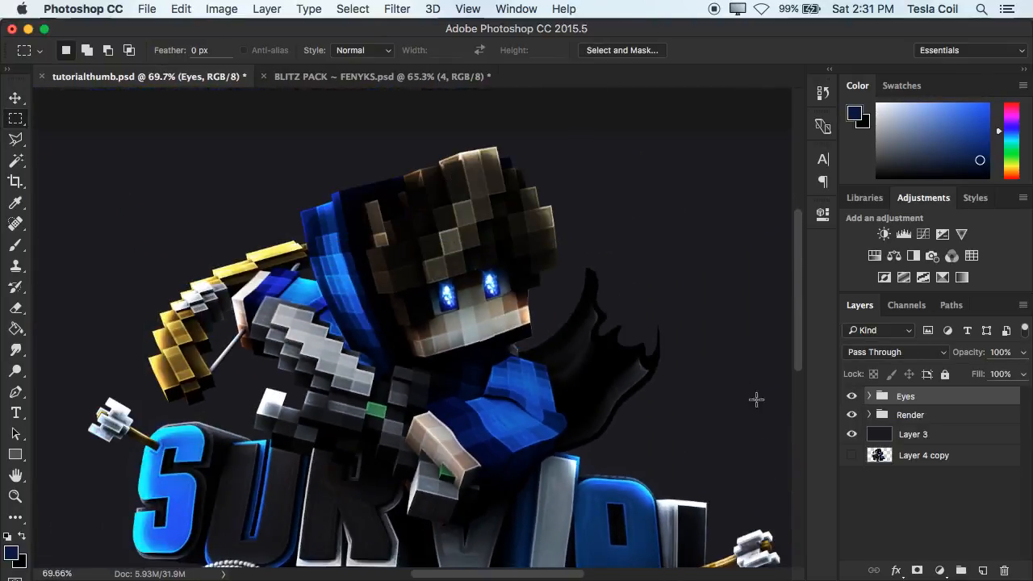
# Create a new layer above the Eyes group, reset the colors to default, and set the Brush tool's size to 63 px.
pyautogui.click(981, 571)
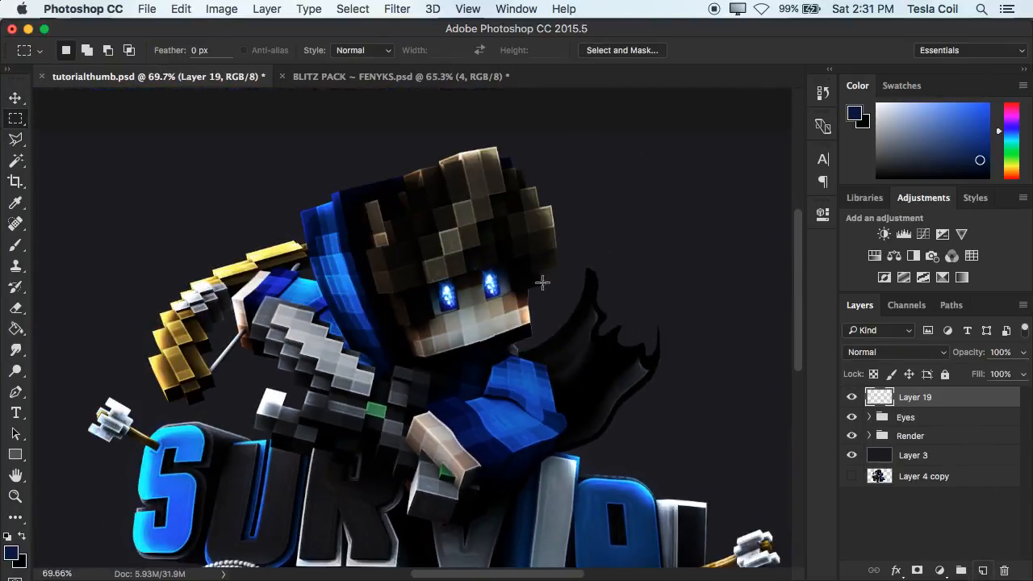
pyautogui.click(12, 252)
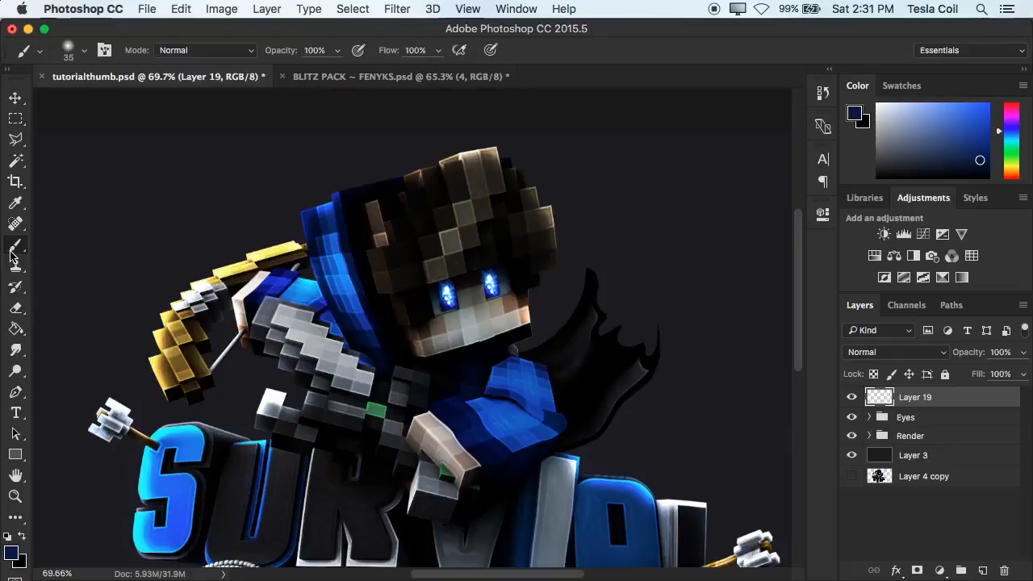
pyautogui.click(8, 536)
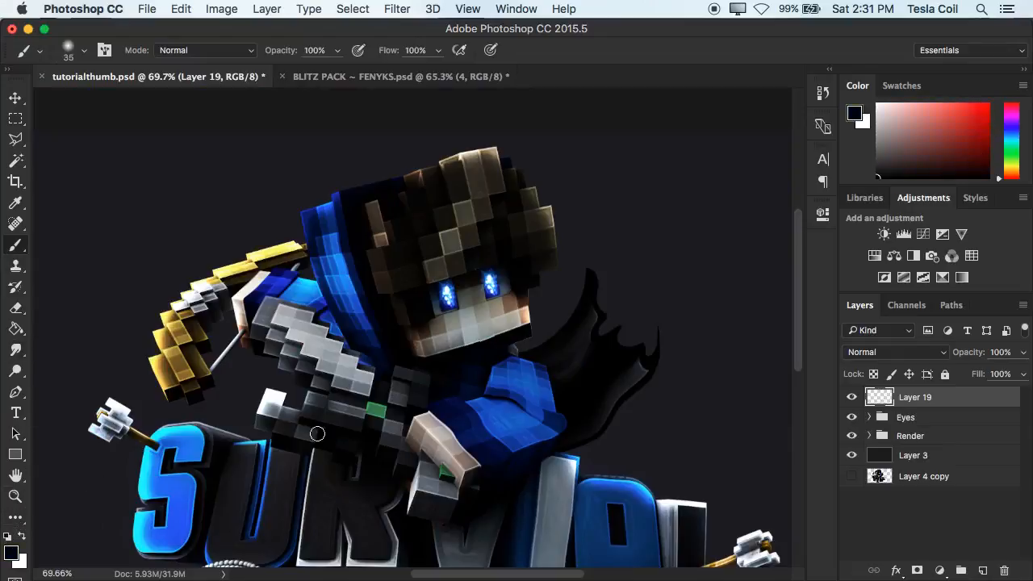
pyautogui.rightClick(308, 275)
pyautogui.moveTo(416, 311); pyautogui.dragTo(429, 313)
pyautogui.click(310, 36)
# Sample the green of the sword gem beside the hand and paint soft green glow dabs over both sword gems.
pyautogui.scroll(4, 360, 383)
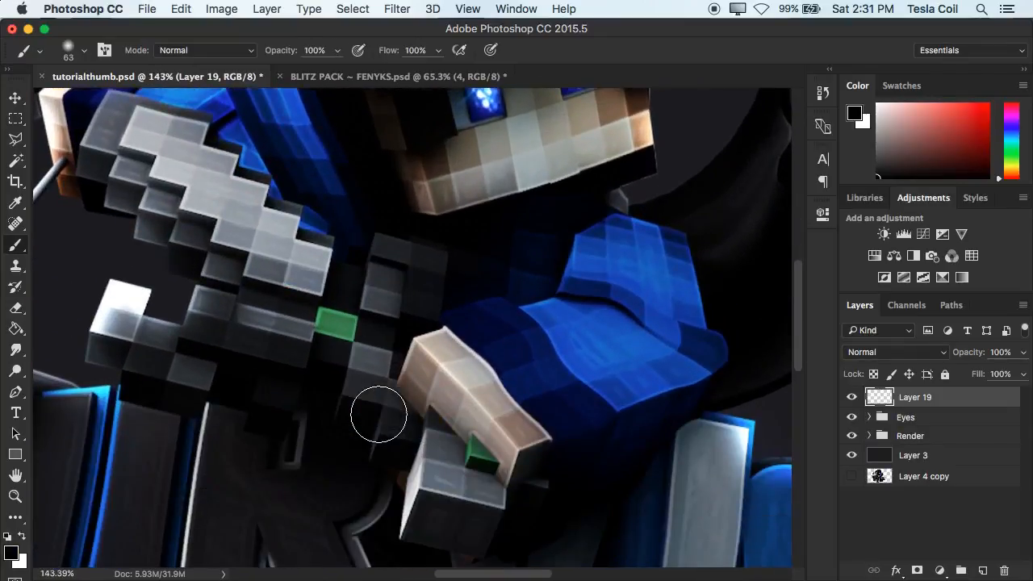
pyautogui.scroll(-1, 379, 414)
pyautogui.keyDown('alt'); pyautogui.click(473, 443); pyautogui.keyUp('alt')
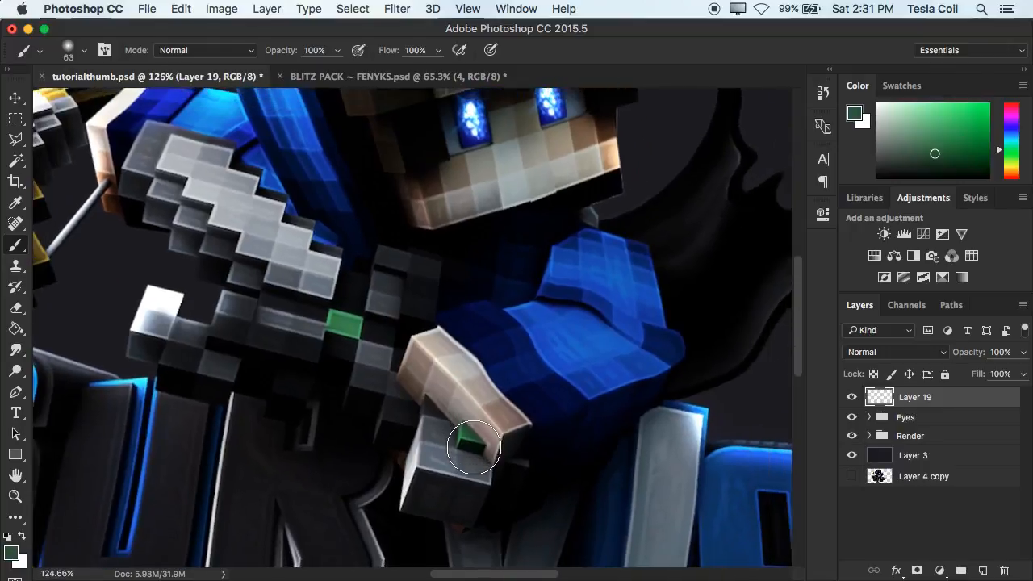
pyautogui.click(474, 434)
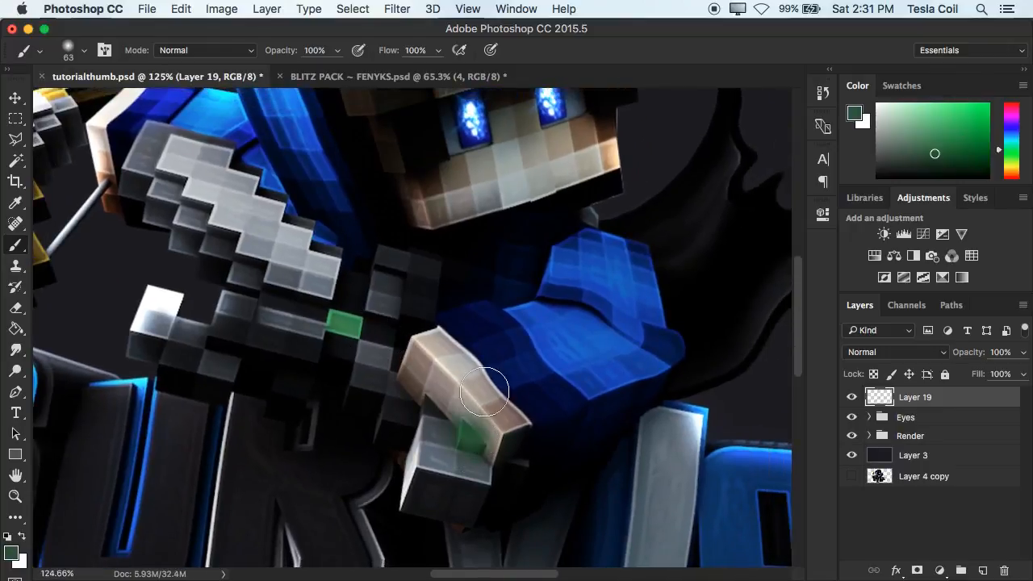
pyautogui.scroll(-2, 467, 389)
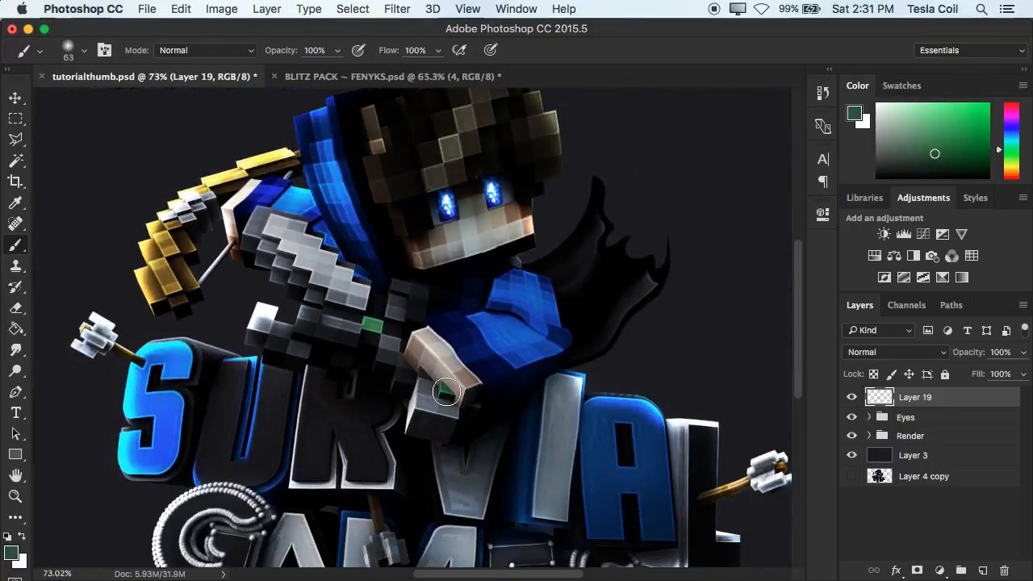
pyautogui.click(374, 324)
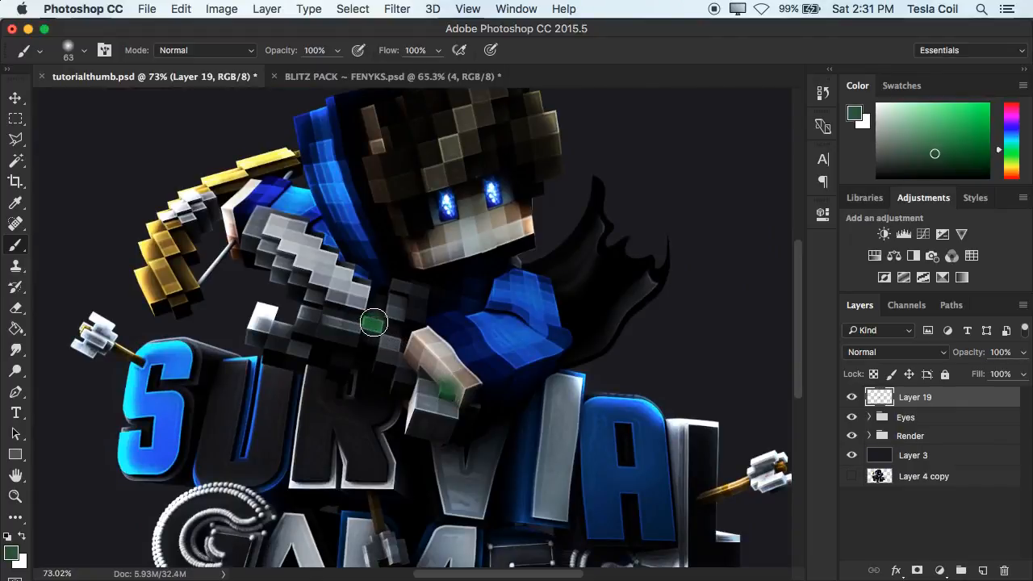
pyautogui.press('super+z')
pyautogui.click(442, 391)
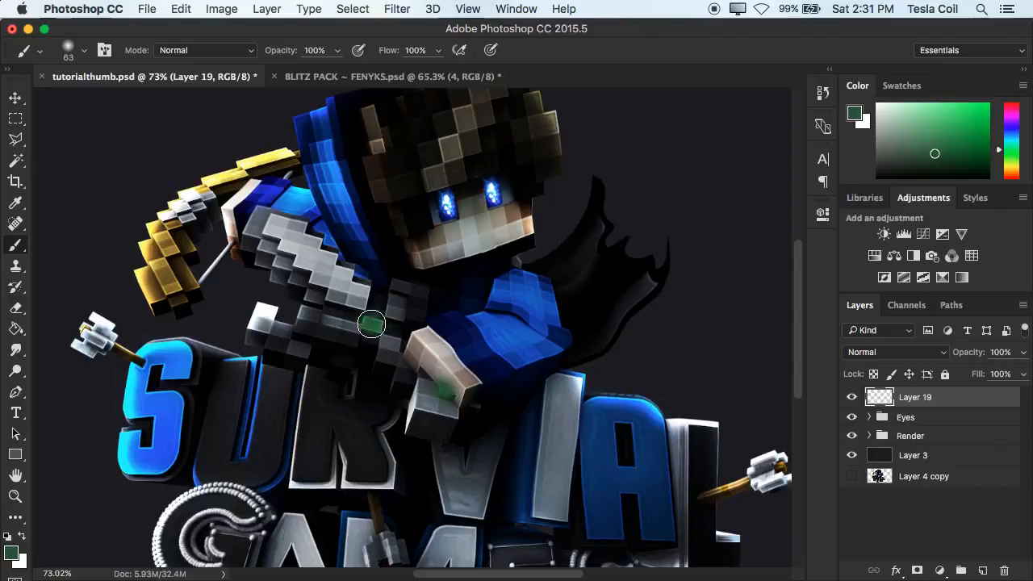
# Set the green glow layer's blend mode to Linear Dodge (Add) and toggle its visibility to compare the effect.
pyautogui.click(895, 352)
pyautogui.click(882, 490)
pyautogui.click(852, 397)
pyautogui.click(852, 397)
# Try the Color Dodge blend mode on the green glow layer against the whole artwork and return to Linear Dodge (Add).
pyautogui.click(887, 352)
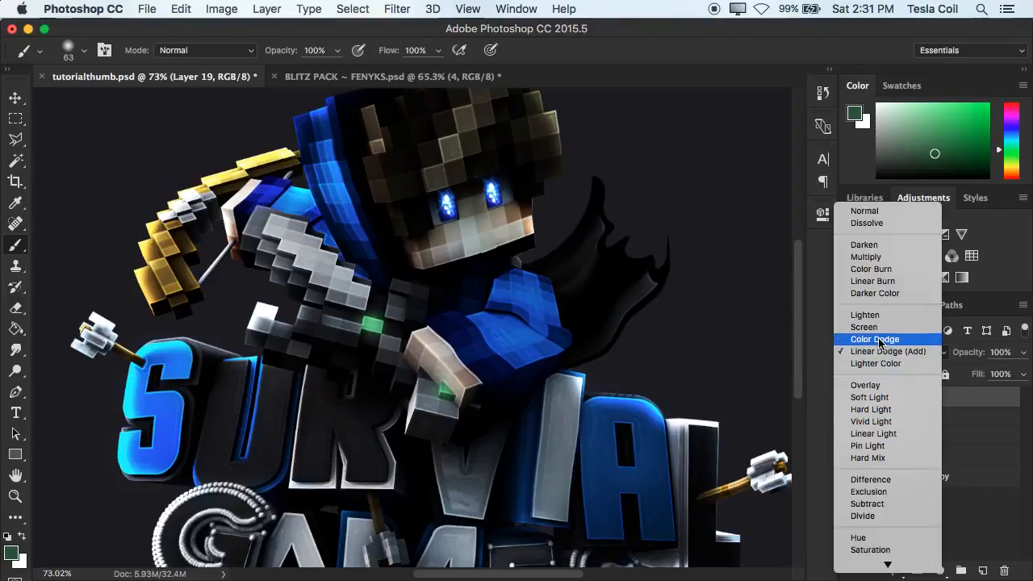
pyautogui.click(876, 339)
pyautogui.press('super+0')
pyautogui.click(888, 352)
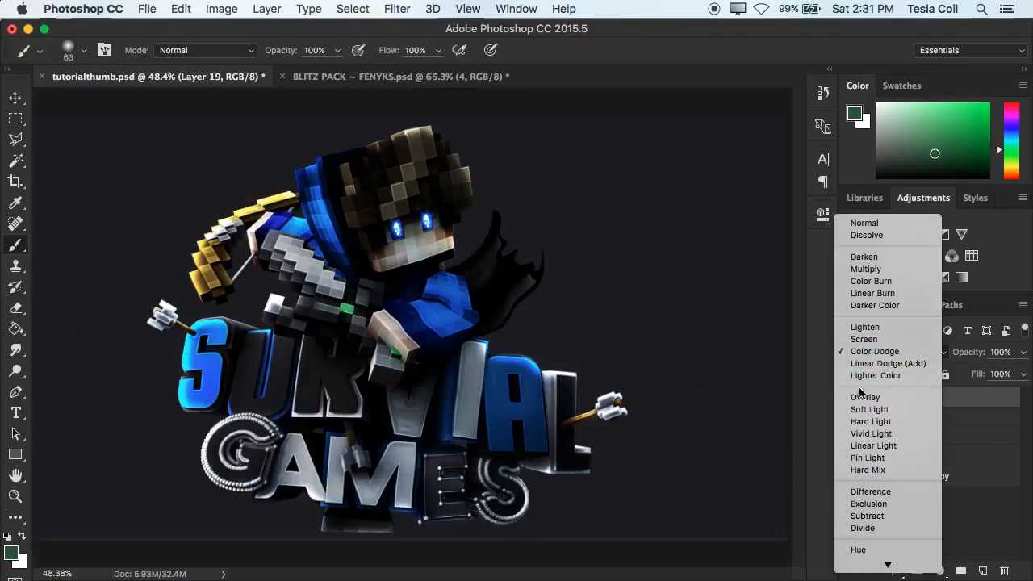
pyautogui.click(870, 365)
# Reduce the green glow layer's opacity to 70%.
pyautogui.click(1023, 353)
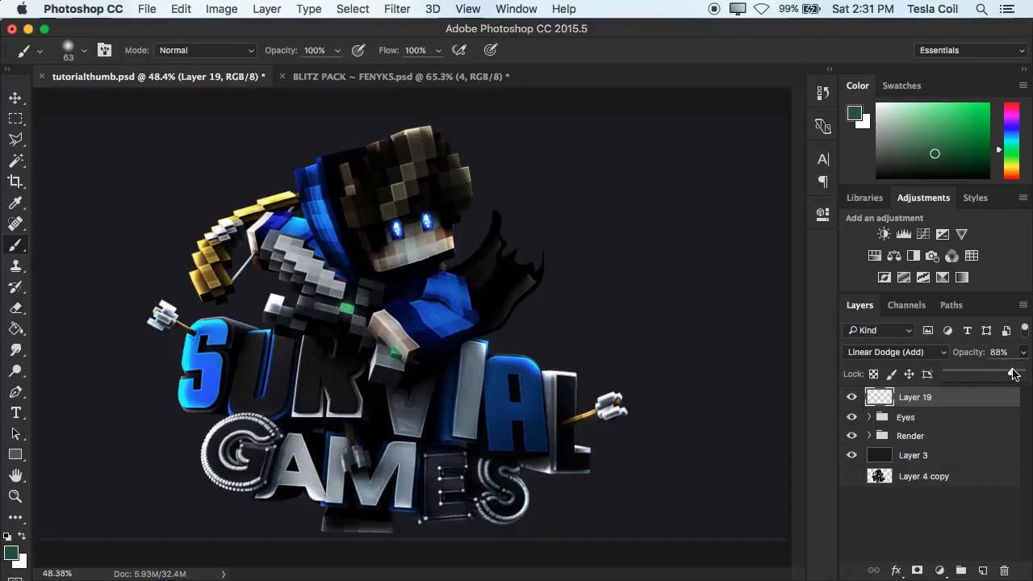
pyautogui.press('super+plus')
pyautogui.click(1008, 353)
pyautogui.write('80')
pyautogui.click(1023, 353)
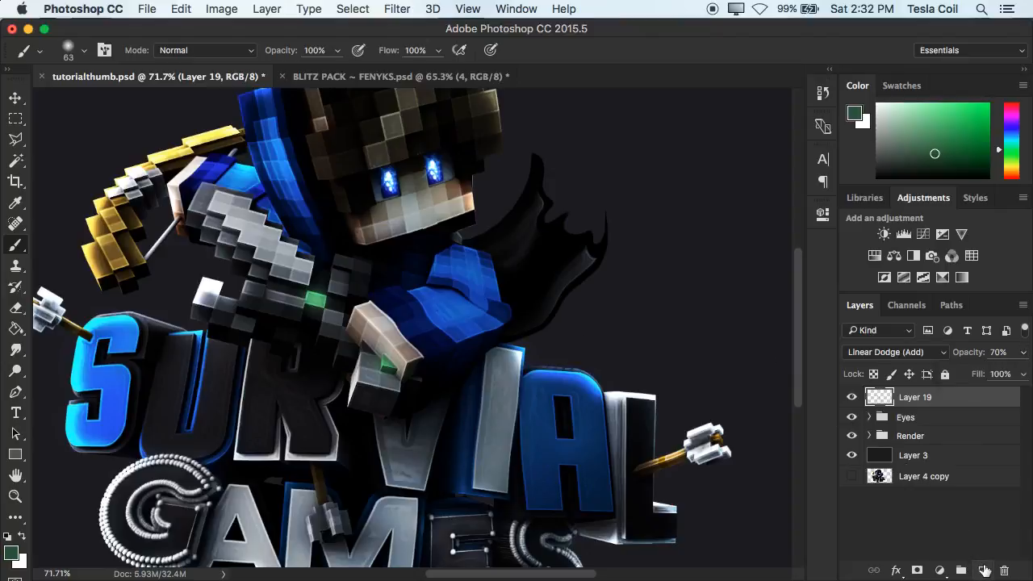
# Create a new layer above the green glow layer and set the soft brush size to 111 px.
pyautogui.click(982, 570)
pyautogui.scroll(3, 363, 354)
pyautogui.rightClick(426, 331)
pyautogui.moveTo(544, 368); pyautogui.dragTo(566, 369)
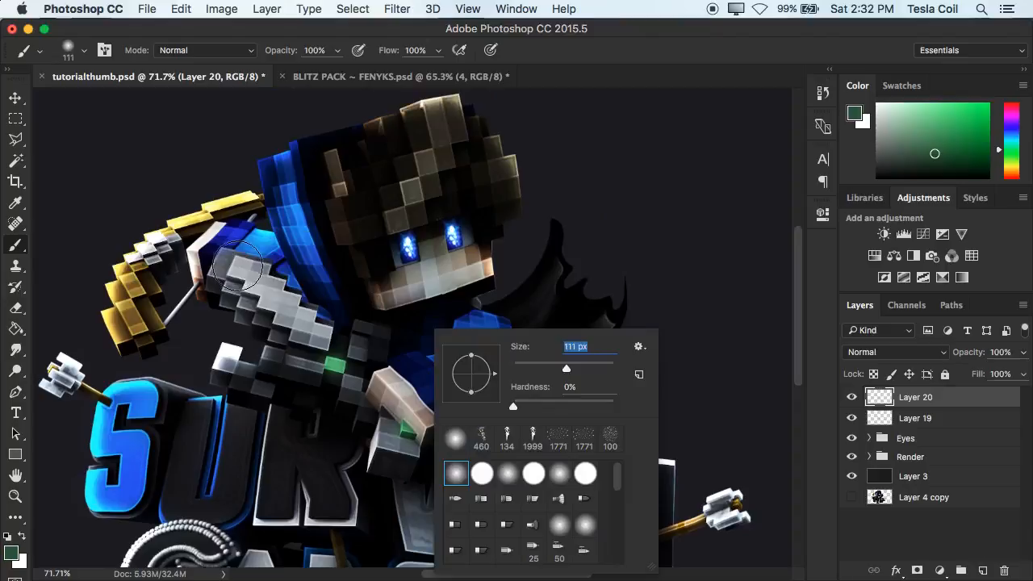
pyautogui.click(272, 34)
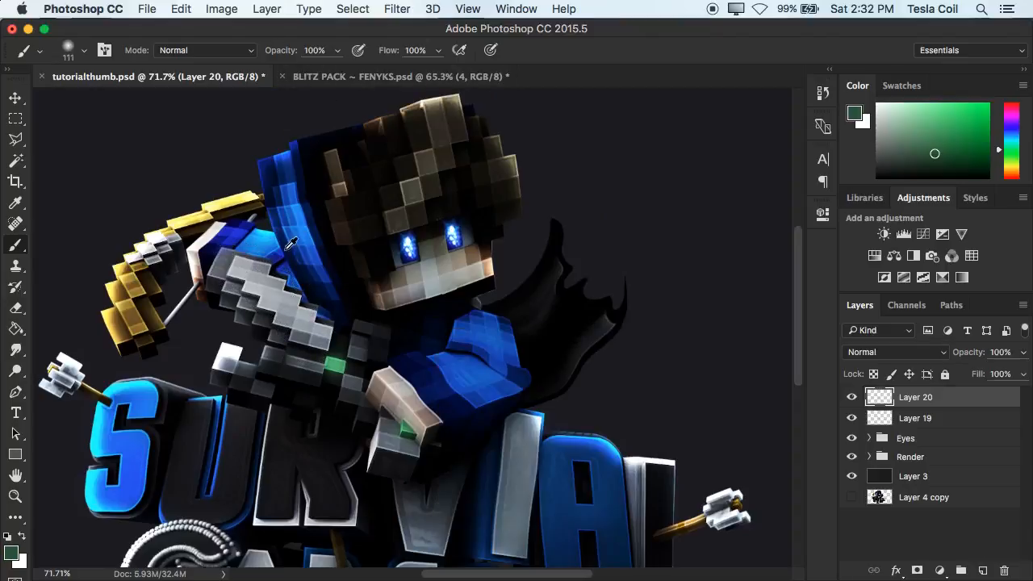
# Choose a light grey as the foreground colour and brush it over the sword blade on Layer 20.
pyautogui.keyDown('alt'); pyautogui.click(313, 306); pyautogui.keyUp('alt')
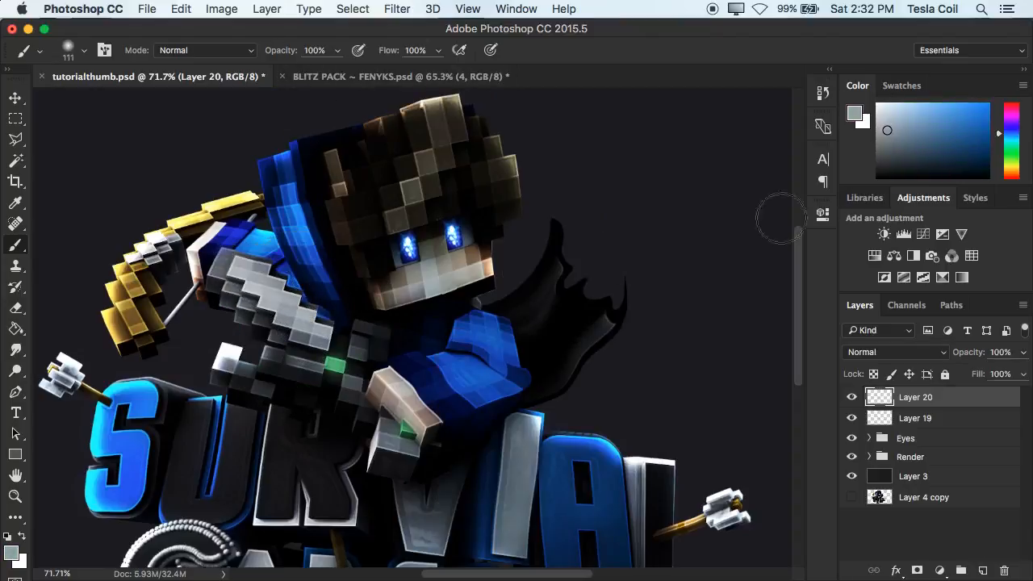
pyautogui.click(884, 126)
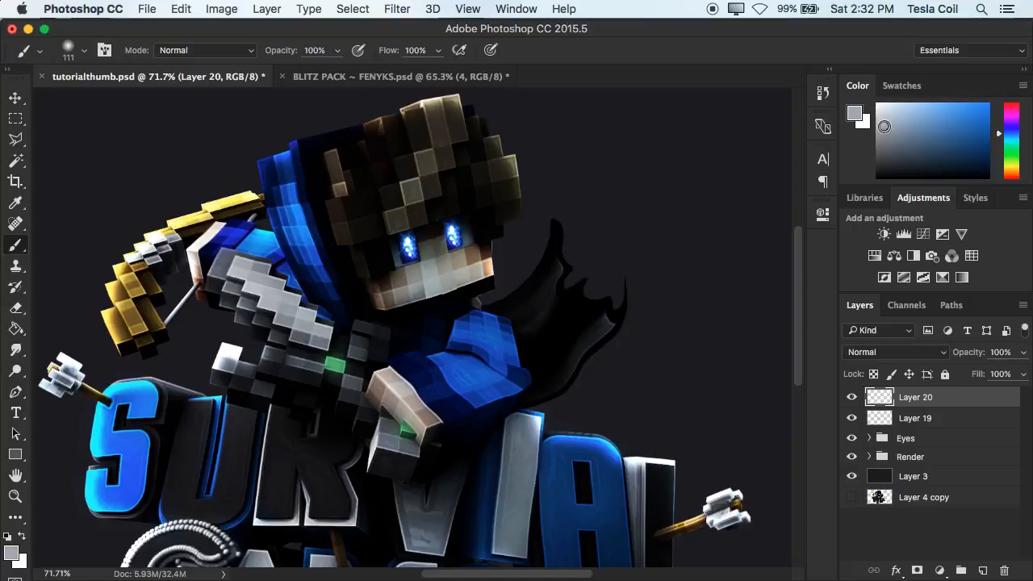
pyautogui.moveTo(243, 268); pyautogui.dragTo(281, 310)
pyautogui.scroll(-3, 281, 310)
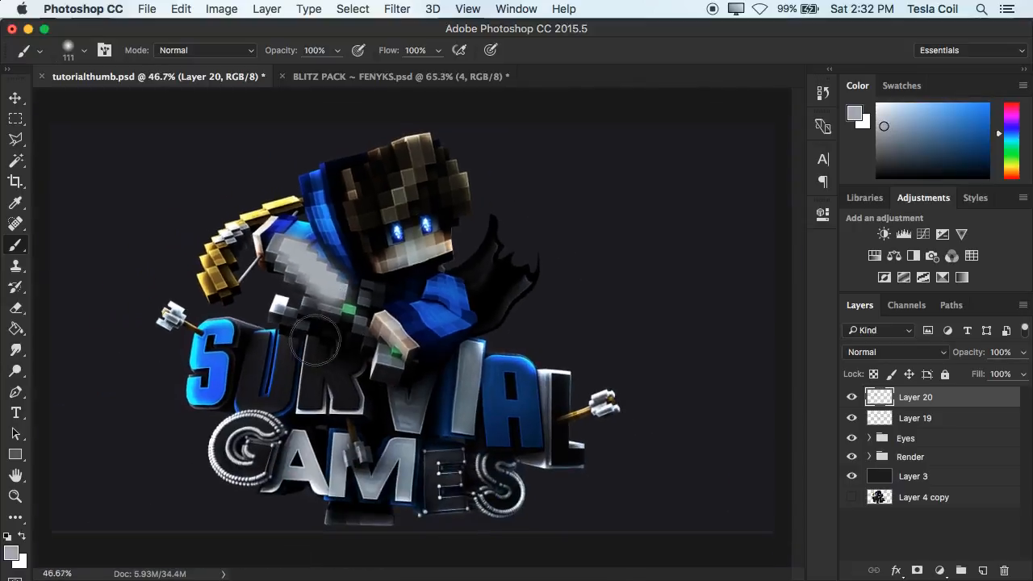
# Compare Linear Dodge (Add) with other blend modes on Layer 20 and settle on Color Dodge.
pyautogui.click(896, 352)
pyautogui.click(867, 491)
pyautogui.scroll(3, 553, 366)
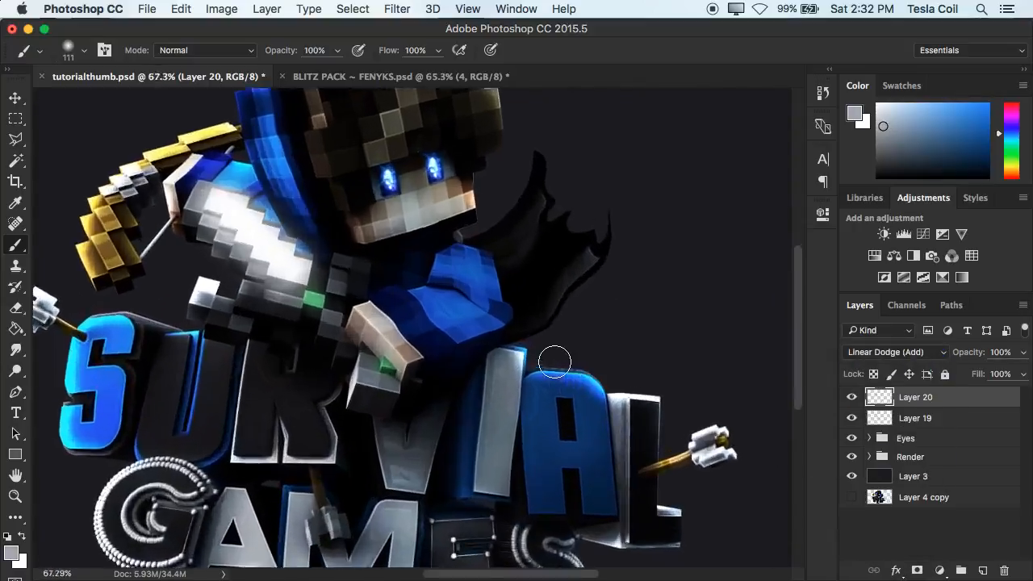
pyautogui.click(872, 352)
pyautogui.click(865, 339)
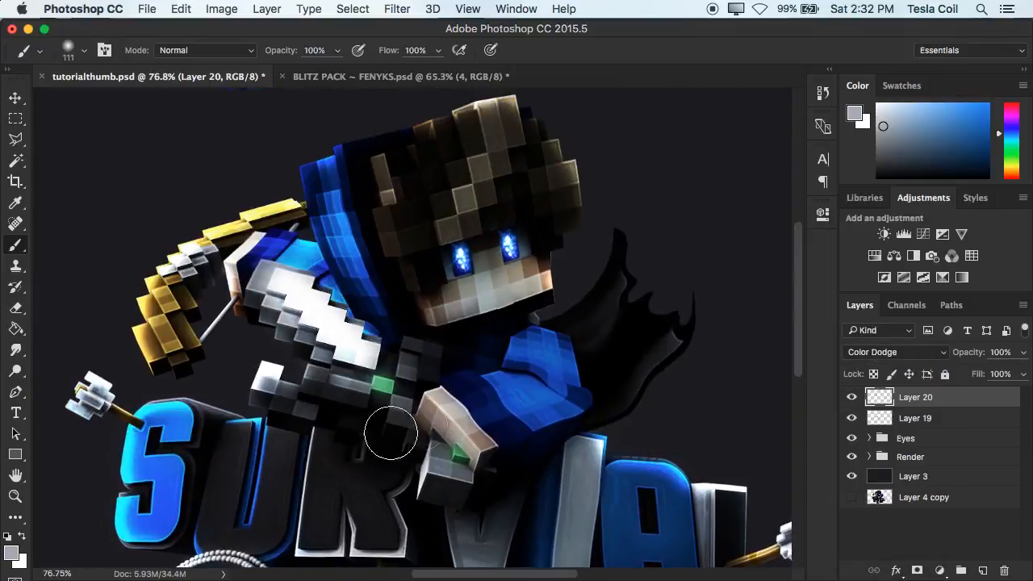
pyautogui.click(939, 352)
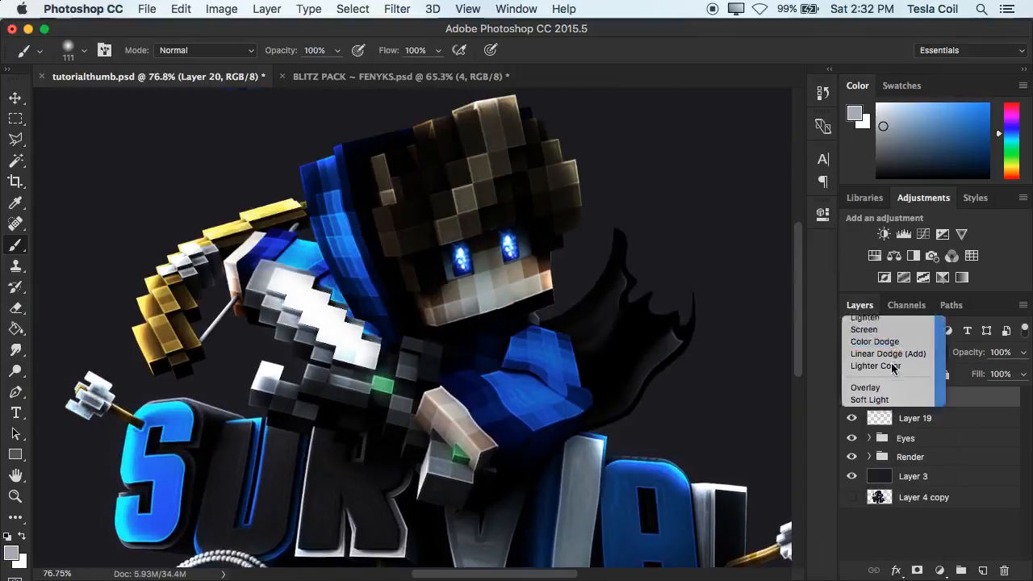
pyautogui.click(878, 364)
pyautogui.click(874, 353)
pyautogui.click(857, 339)
# Lower the opacity of Layer 20 to 45%.
pyautogui.moveTo(1023, 352)
pyautogui.mouseDown()
pyautogui.moveTo(968, 369)
pyautogui.moveTo(988, 374)
pyautogui.moveTo(974, 376)
pyautogui.mouseUp()
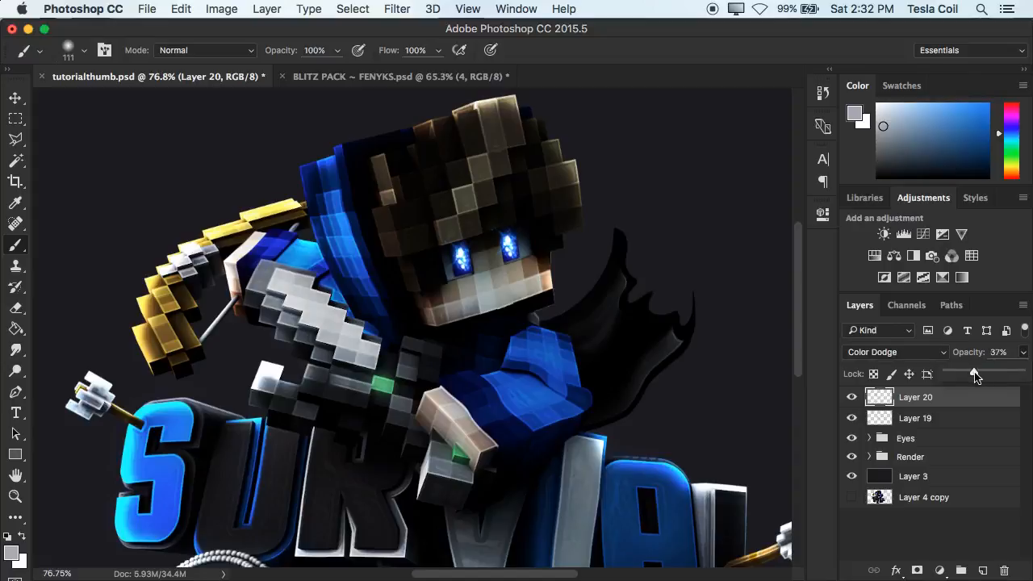
pyautogui.click(994, 352)
pyautogui.press('BackSpace')
pyautogui.press('BackSpace')
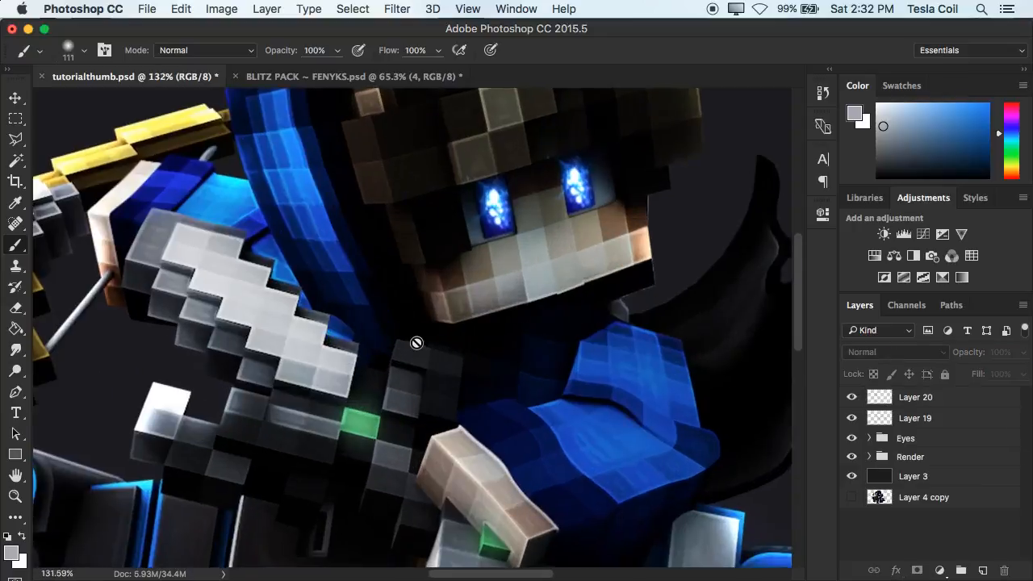
# Examine the brightened sword blade and its edges up close and from a distance.
pyautogui.hscroll(-5, 417, 343)
pyautogui.scroll(5, 416, 343)
pyautogui.scroll(3, 416, 343)
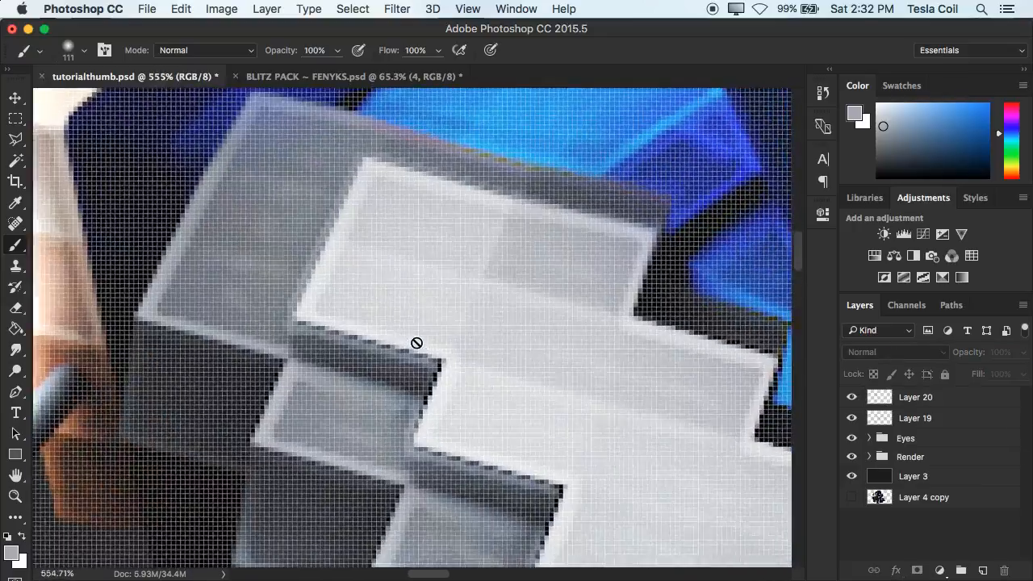
pyautogui.scroll(-5, 416, 343)
pyautogui.scroll(2, 417, 343)
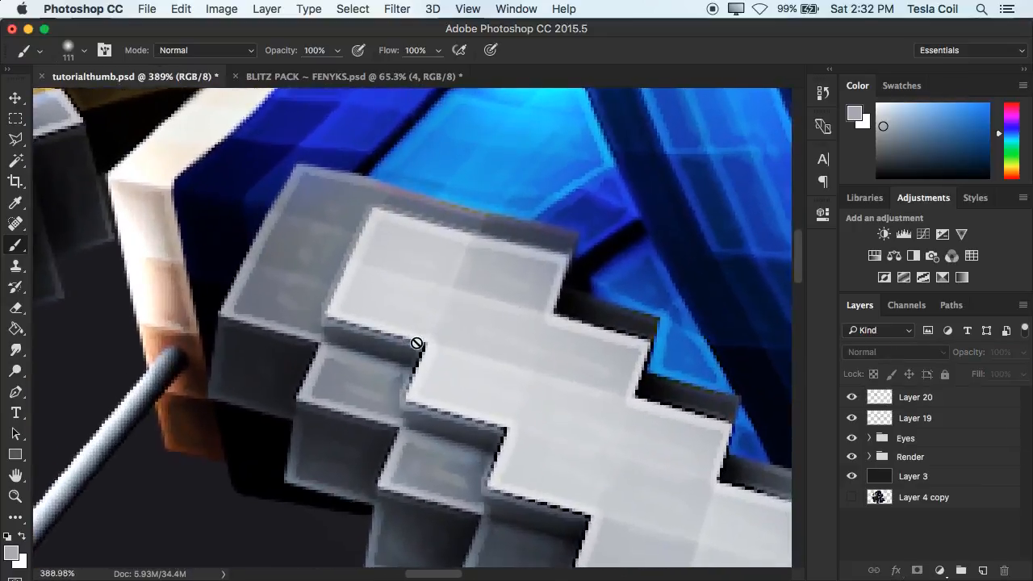
pyautogui.scroll(-6, 416, 343)
pyautogui.scroll(3, 417, 343)
pyautogui.scroll(-3, 417, 343)
pyautogui.scroll(1, 549, 343)
# Try Linear Dodge (Add) as the blend mode of Layer 20 and return it to Color Dodge.
pyautogui.click(915, 400)
pyautogui.click(884, 352)
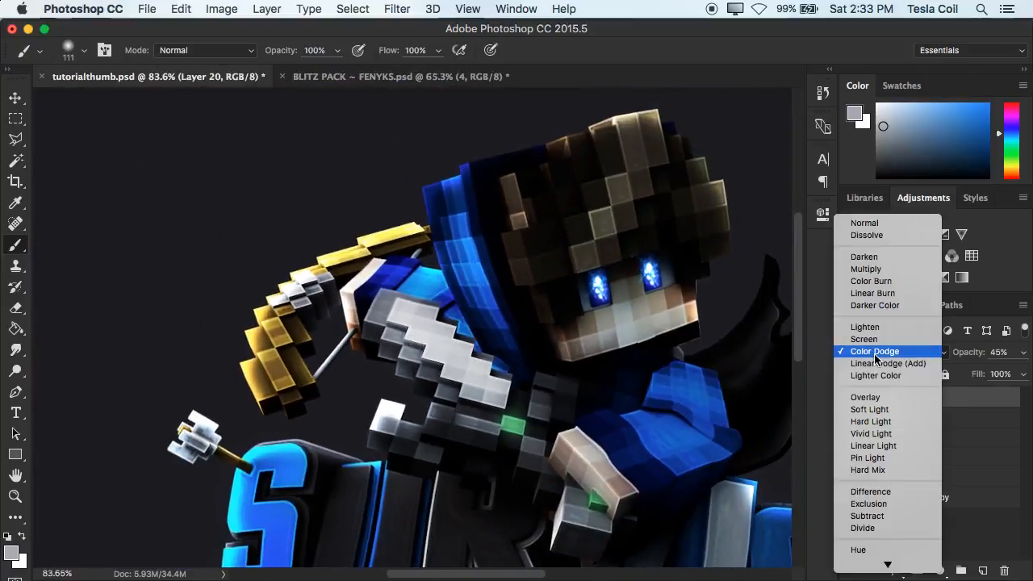
pyautogui.click(878, 362)
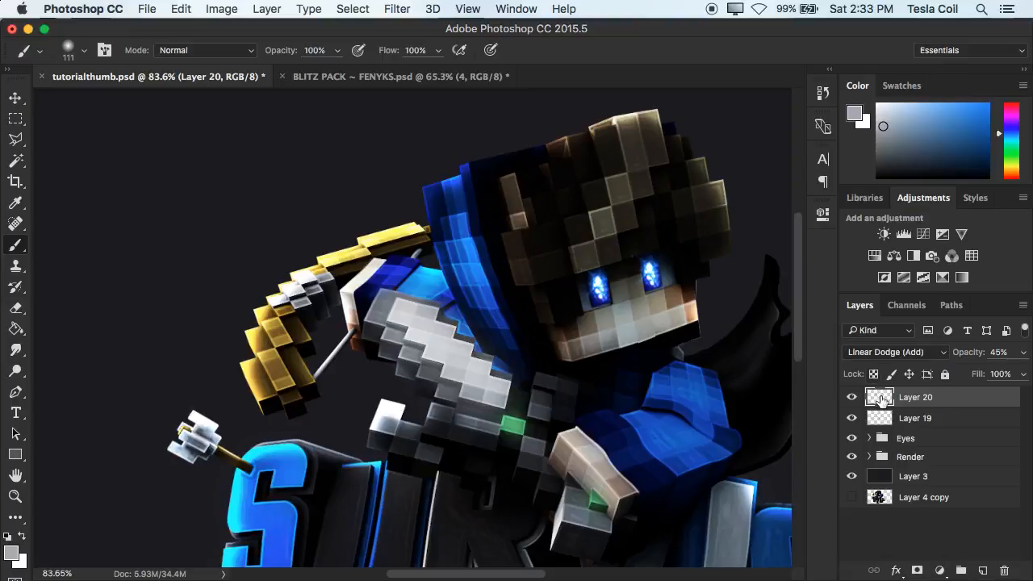
pyautogui.click(888, 351)
pyautogui.click(867, 338)
# Compare the whole artwork with and without the Layer 20 highlight.
pyautogui.scroll(-3, 687, 354)
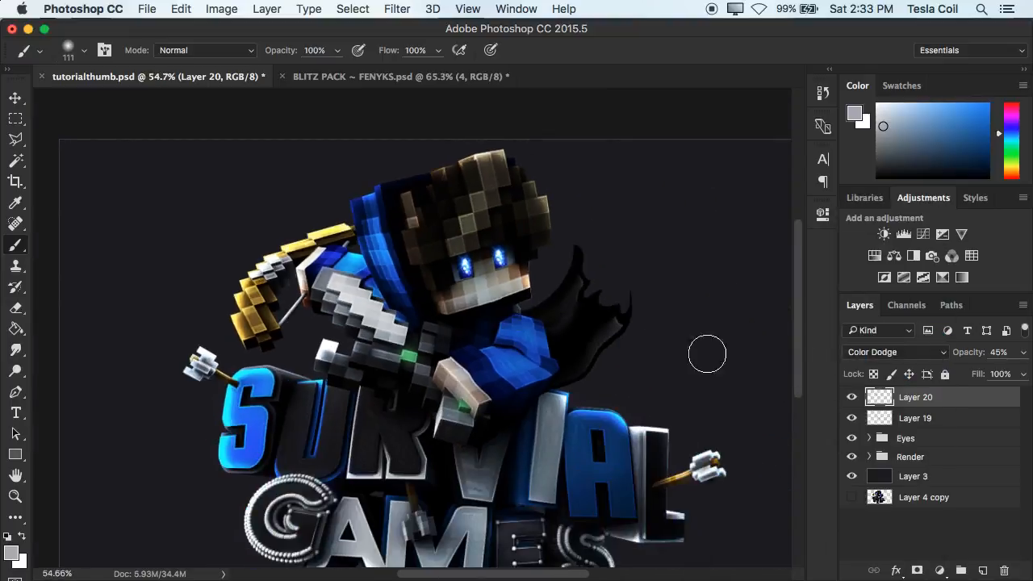
pyautogui.click(852, 398)
pyautogui.click(851, 397)
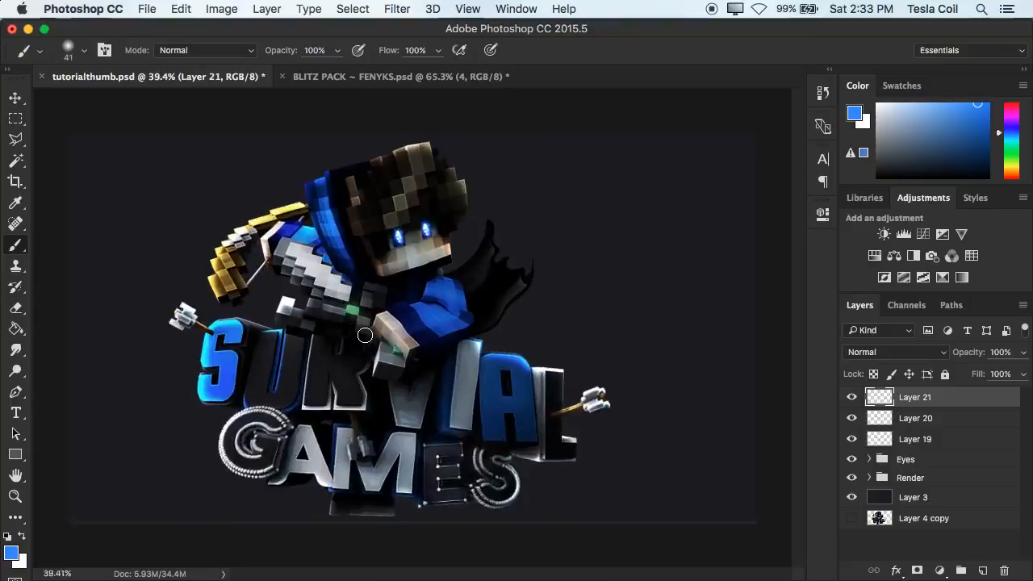
pyautogui.scroll(5, 410, 300)
pyautogui.scroll(-3, 415, 311)
pyautogui.scroll(2, 365, 335)
pyautogui.scroll(4, 364, 335)
pyautogui.scroll(-4, 364, 335)
pyautogui.scroll(1, 364, 335)
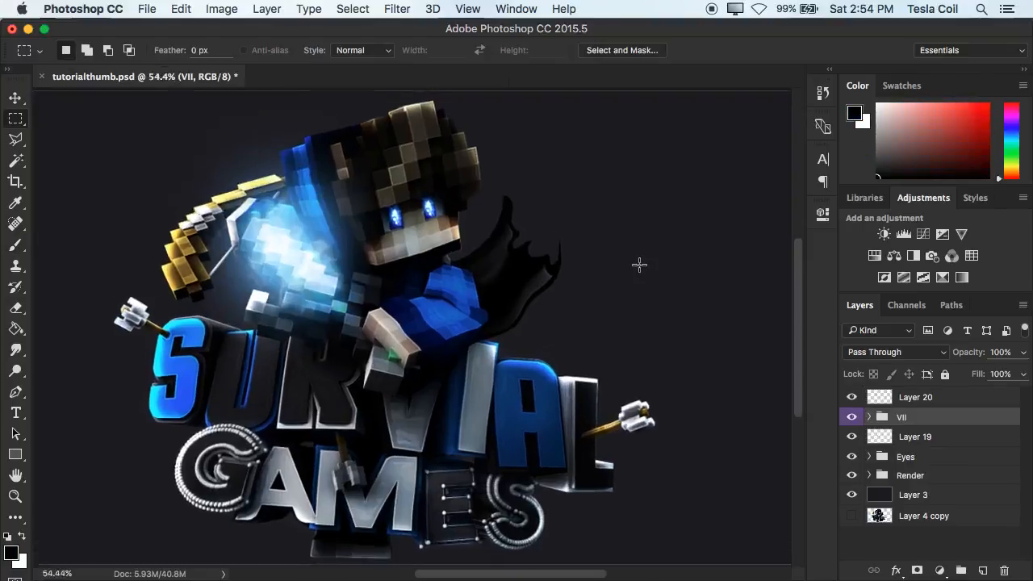
# Examine the blue sword glow by comparing the artwork with and without the VII group.
pyautogui.scroll(8, 638, 265)
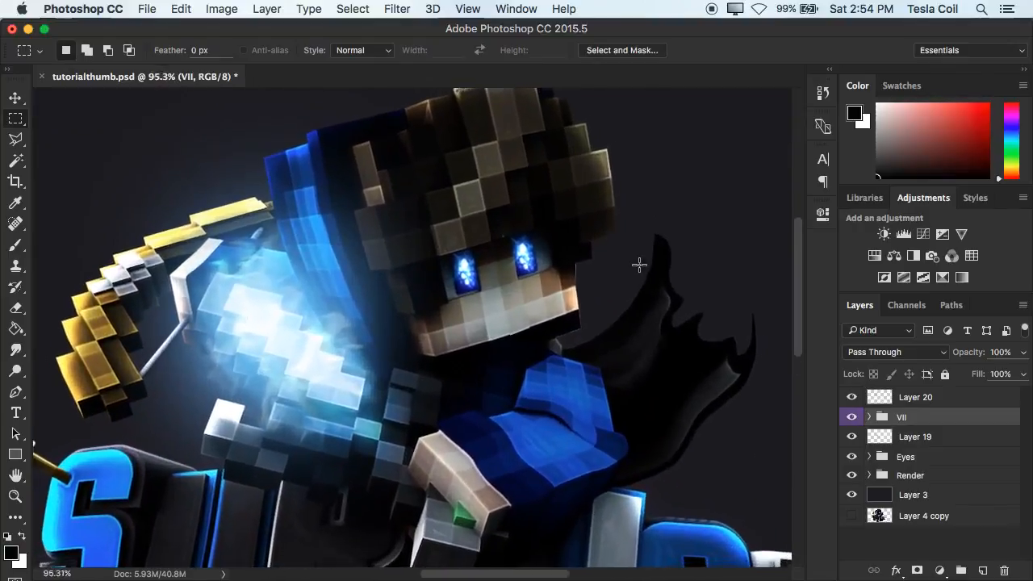
pyautogui.scroll(-7, 639, 265)
pyautogui.click(853, 418)
pyautogui.click(853, 418)
pyautogui.click(852, 418)
pyautogui.click(852, 418)
pyautogui.click(852, 418)
pyautogui.click(852, 419)
pyautogui.scroll(5, 485, 347)
pyautogui.scroll(2, 484, 347)
pyautogui.scroll(-5, 484, 347)
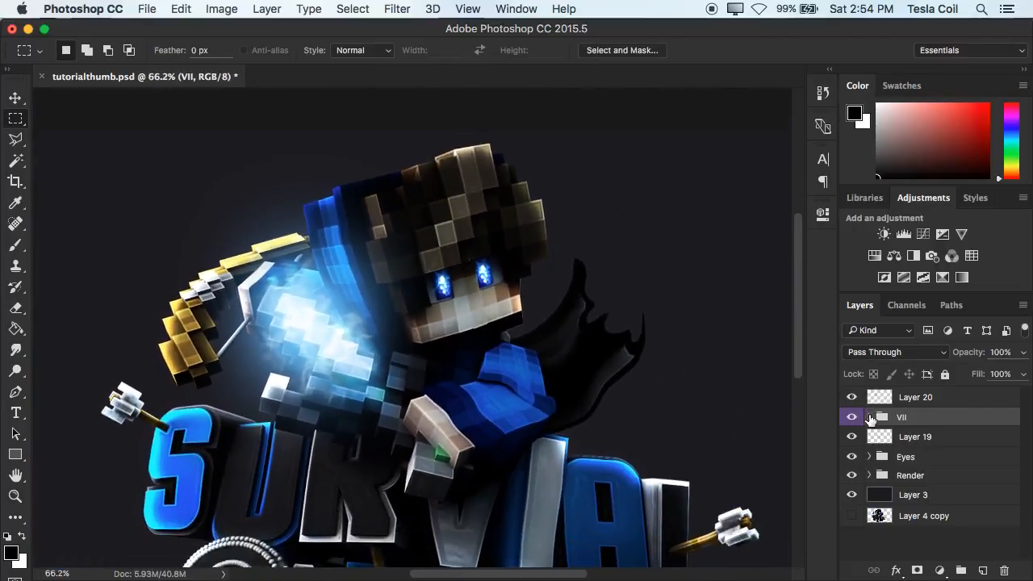
# Inspect the individual glow layers inside the VII group by hiding and showing them.
pyautogui.click(869, 416)
pyautogui.click(853, 438)
pyautogui.click(854, 437)
pyautogui.click(849, 482)
pyautogui.click(849, 482)
pyautogui.click(849, 481)
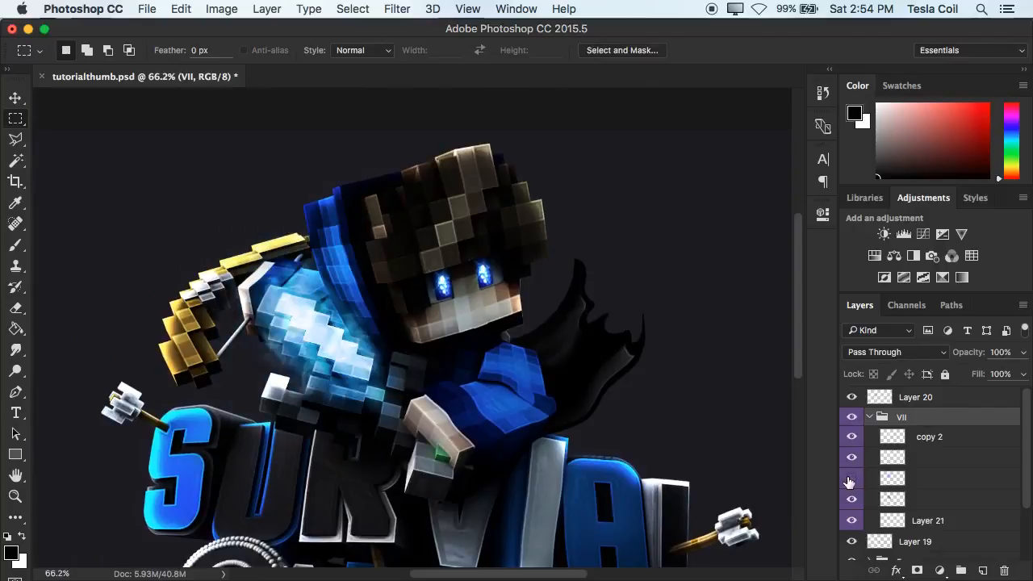
pyautogui.click(849, 480)
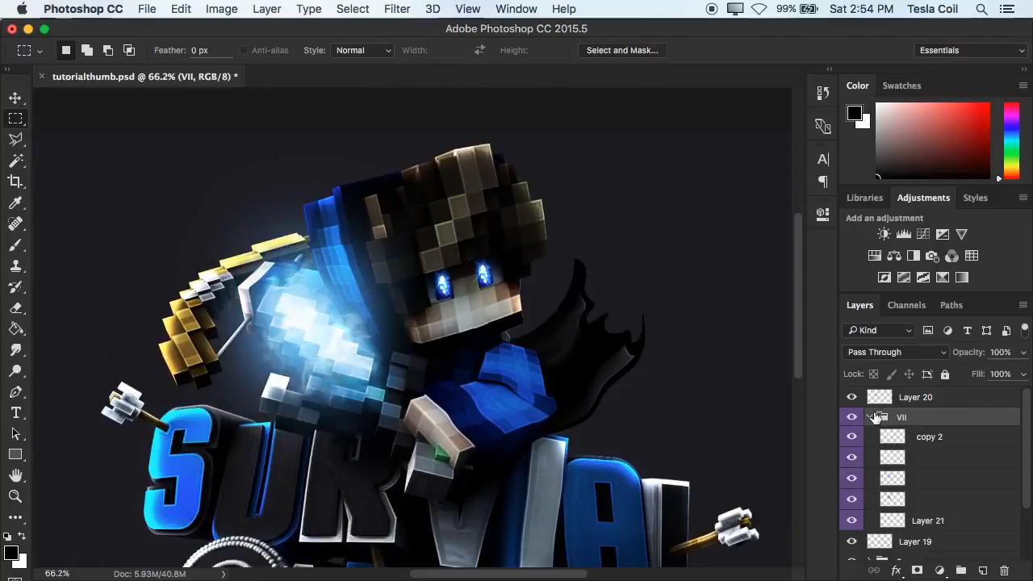
pyautogui.click(870, 416)
# Group Layer 20, the VII group and Layer 19 together and name the group "Sword glow".
pyautogui.press('super+0')
pyautogui.click(905, 397)
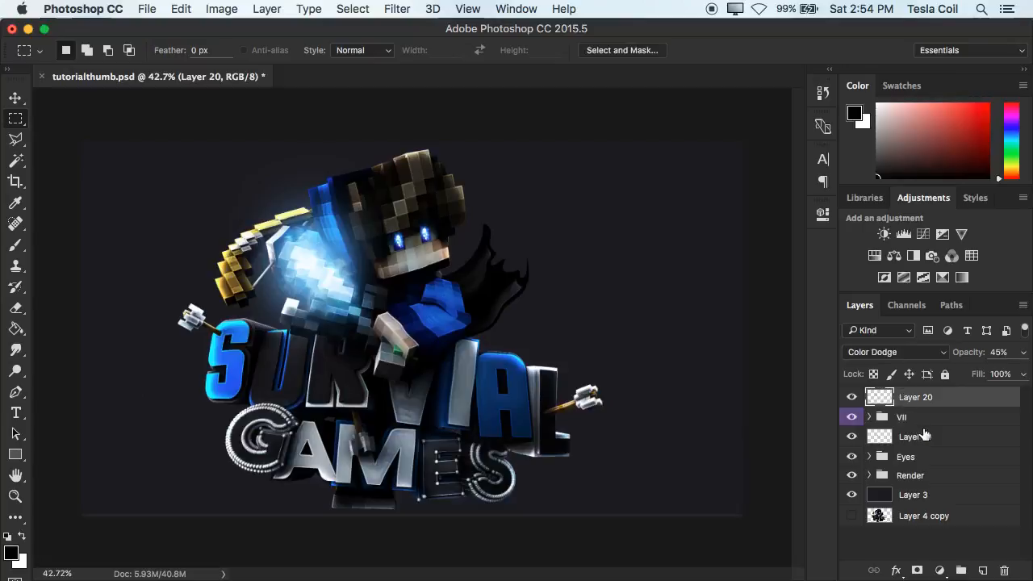
pyautogui.keyDown('shift'); pyautogui.click(922, 440); pyautogui.keyUp('shift')
pyautogui.press('super+g')
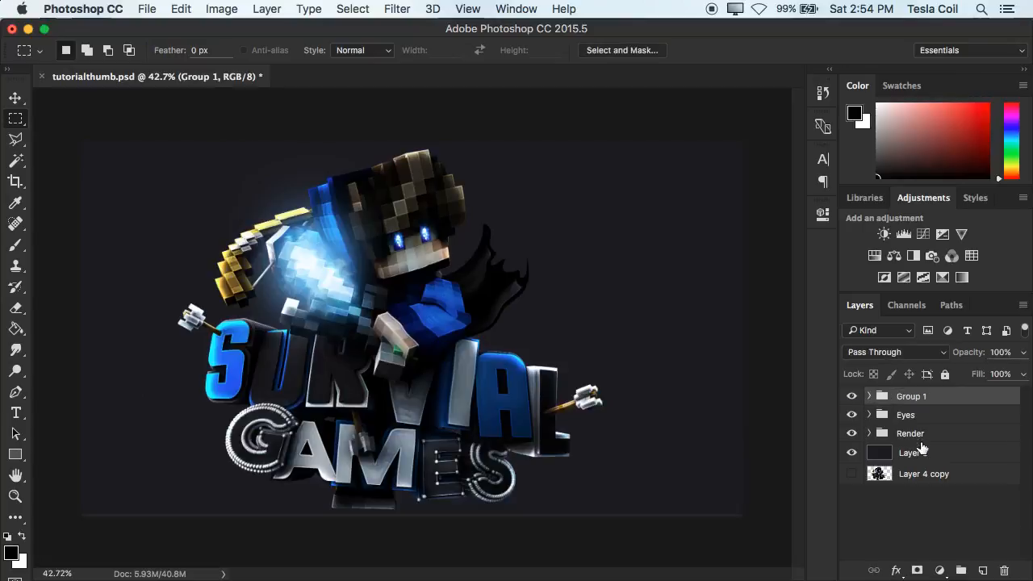
pyautogui.doubleClick(902, 396)
pyautogui.write('Sword glow')
pyautogui.press('Return')
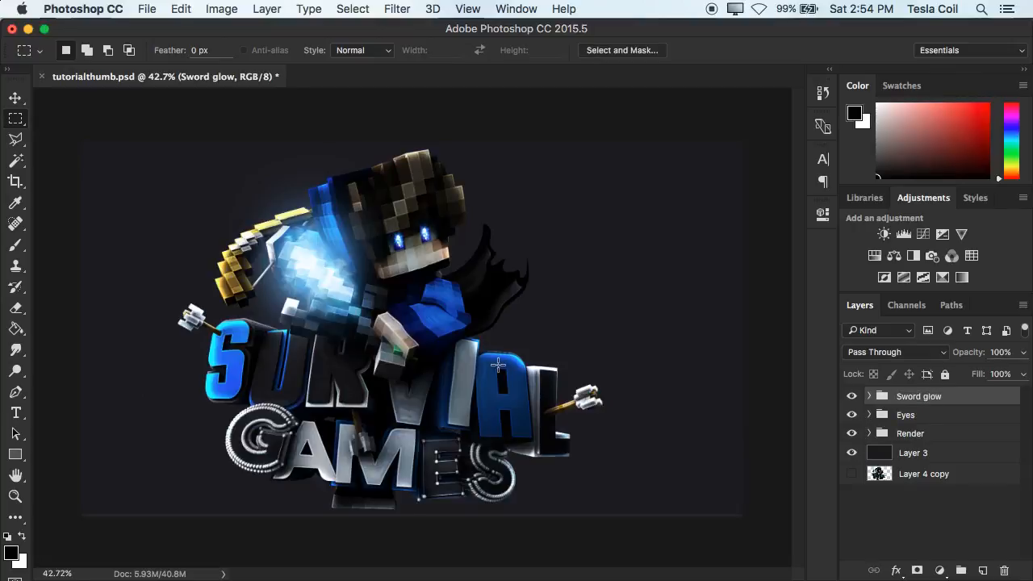
pyautogui.scroll(5, 498, 365)
pyautogui.scroll(-2, 498, 364)
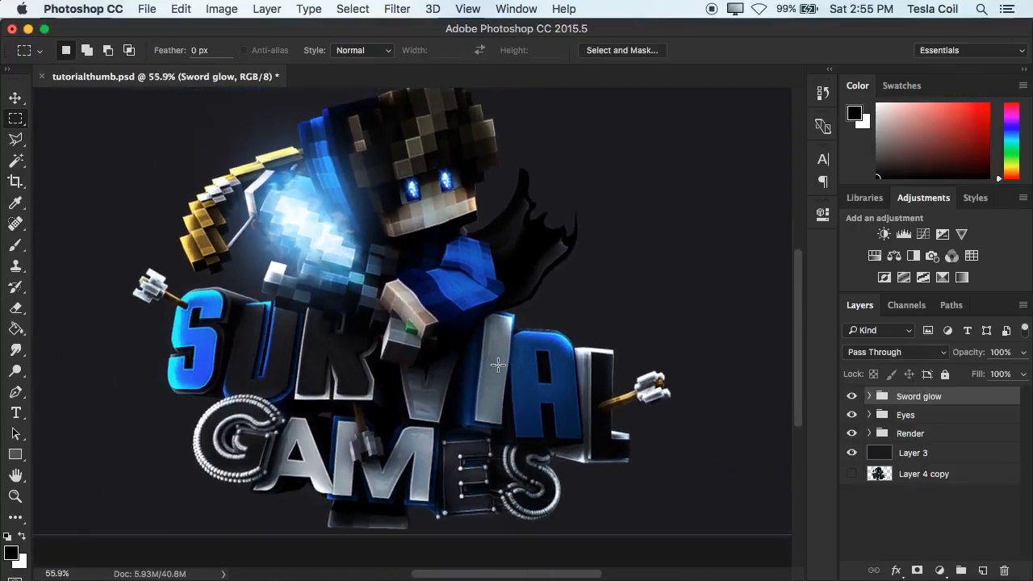
pyautogui.scroll(5, 498, 365)
pyautogui.scroll(-6, 498, 365)
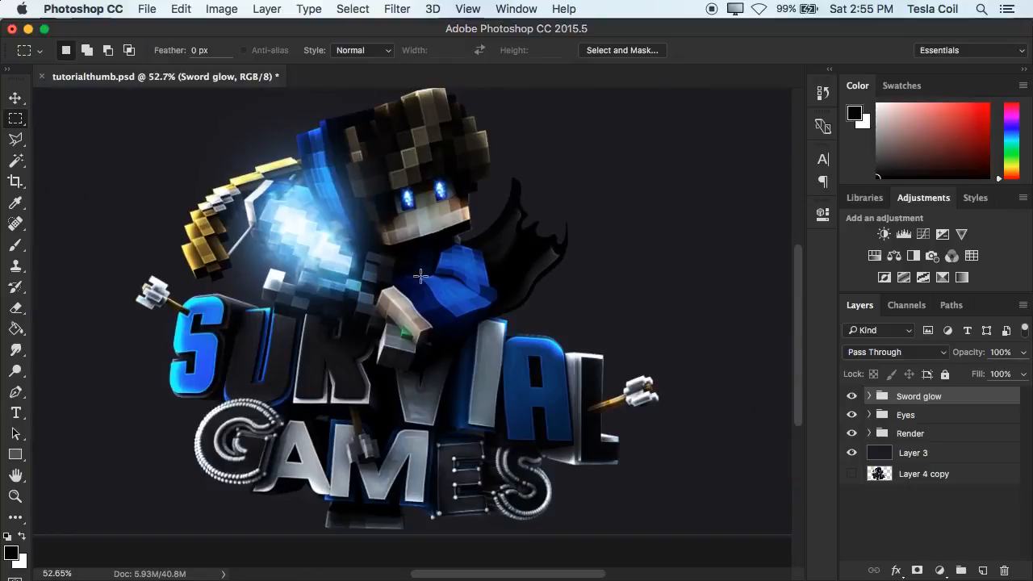
pyautogui.moveTo(468, 402); pyautogui.dragTo(541, 247)
pyautogui.click(588, 286)
pyautogui.scroll(5, 431, 334)
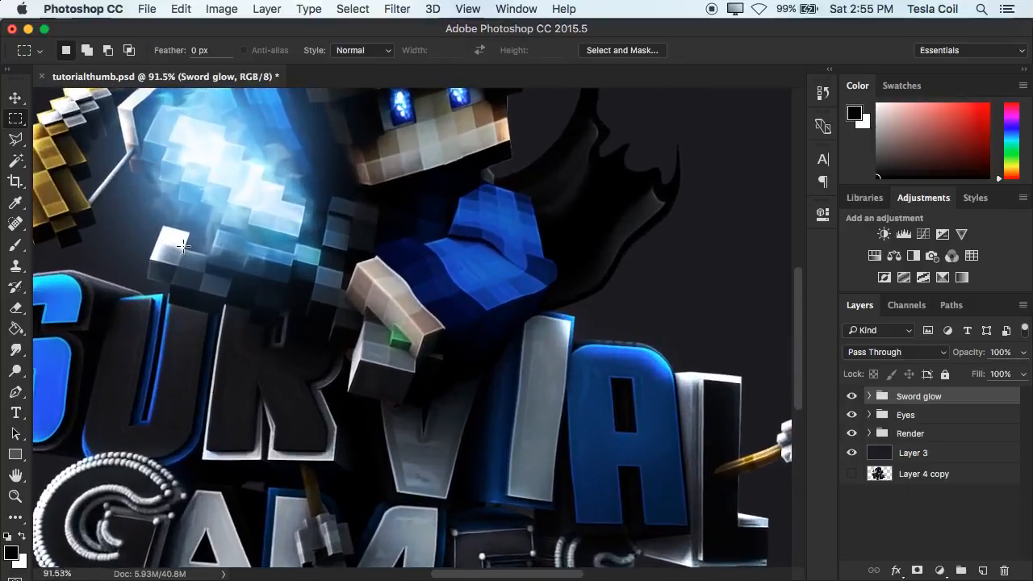
pyautogui.scroll(-5, 517, 190)
# Trace the outline of the blue letter S in the title with the Magnetic Lasso.
pyautogui.press('l')
pyautogui.scroll(2, 395, 358)
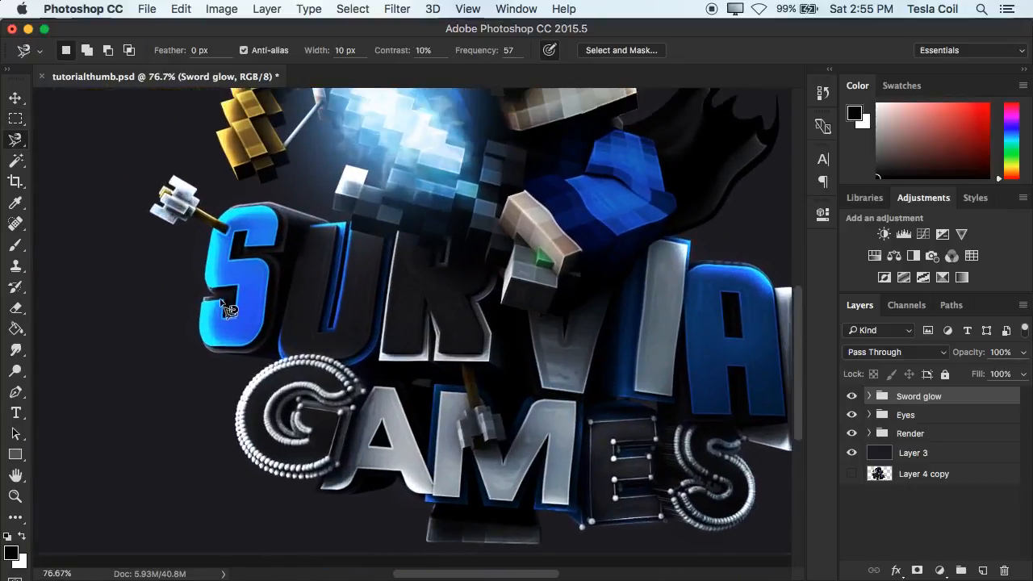
pyautogui.click(213, 309)
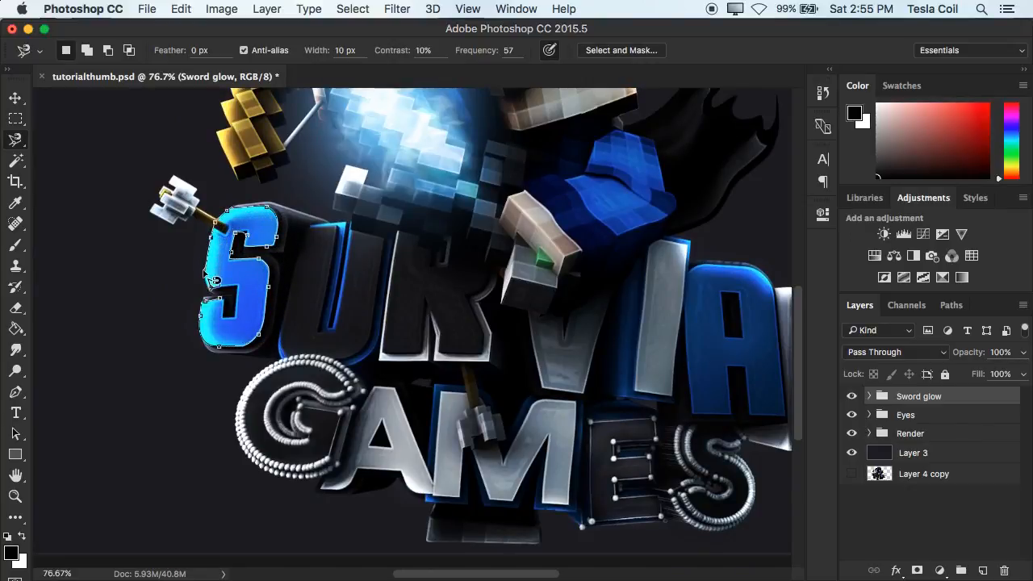
pyautogui.hscroll(10, 208, 319)
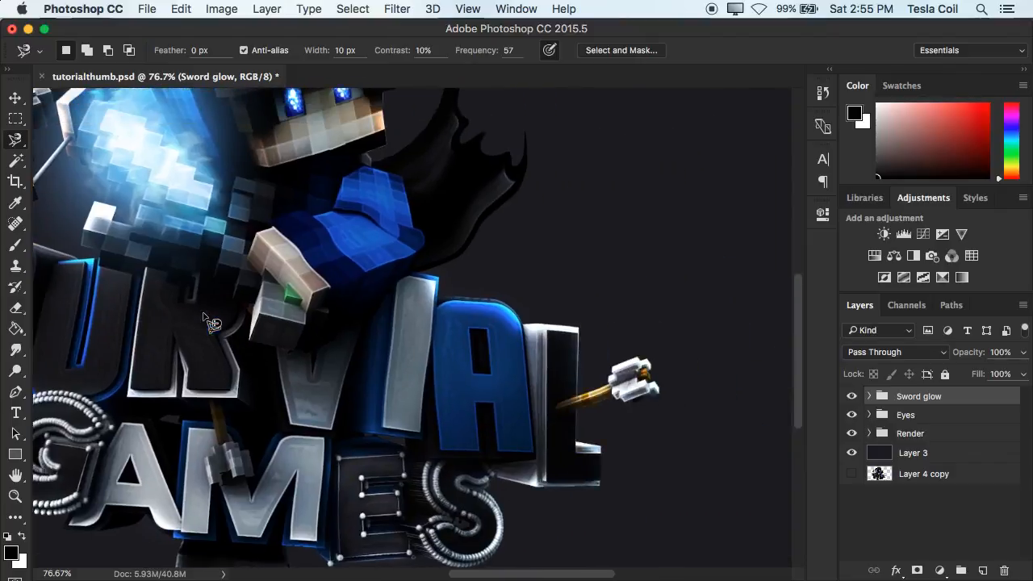
pyautogui.hscroll(-7, 208, 319)
pyautogui.hscroll(2, 208, 319)
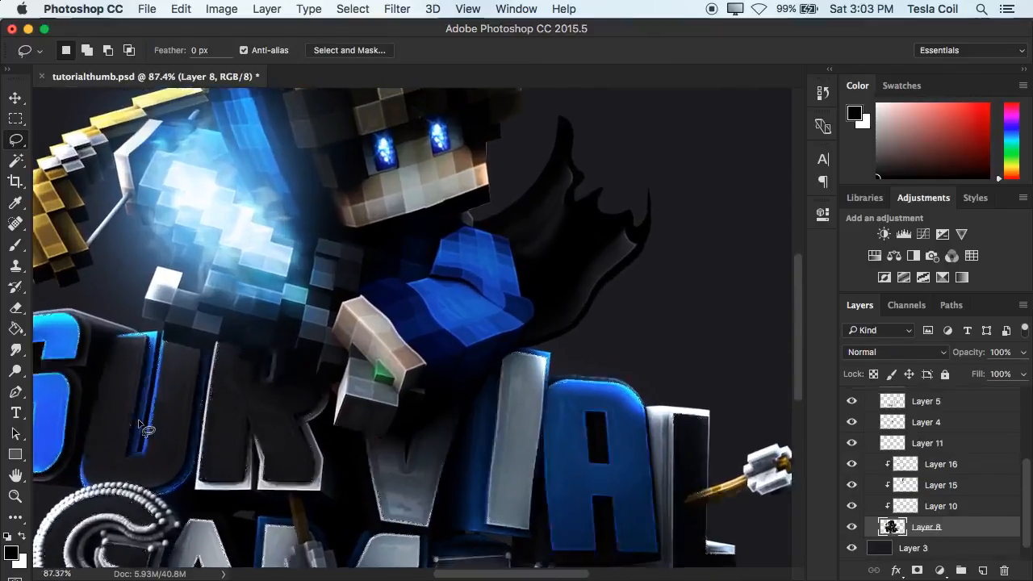
# Check Layer 8 by hiding and showing it, and copy its selected SURVIVAL GAMES letter faces onto a new layer.
pyautogui.scroll(-5, 141, 427)
pyautogui.scroll(5, 141, 428)
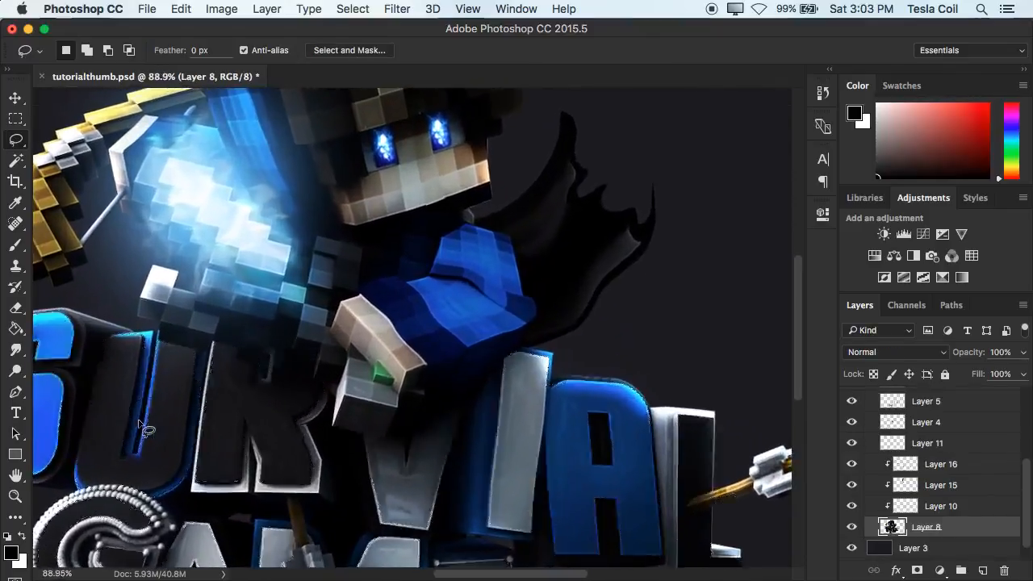
pyautogui.scroll(-5, 141, 427)
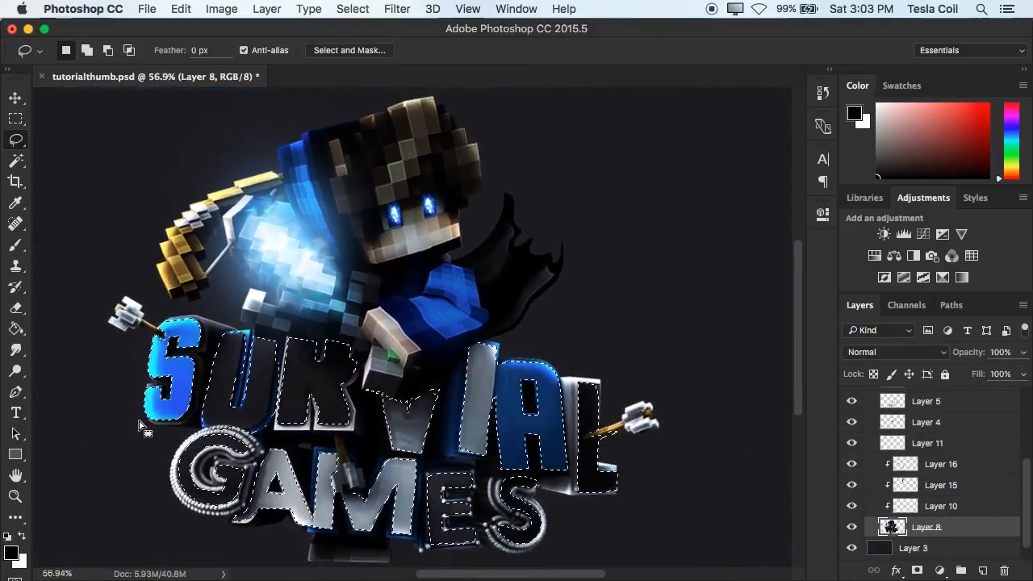
pyautogui.scroll(5, 139, 426)
pyautogui.scroll(-4, 173, 438)
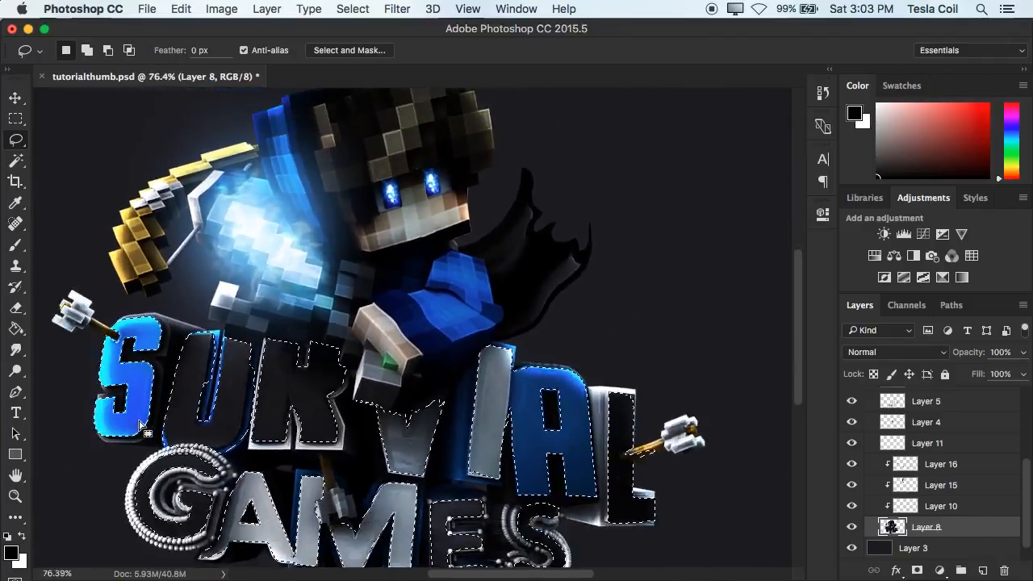
pyautogui.scroll(-1, 884, 502)
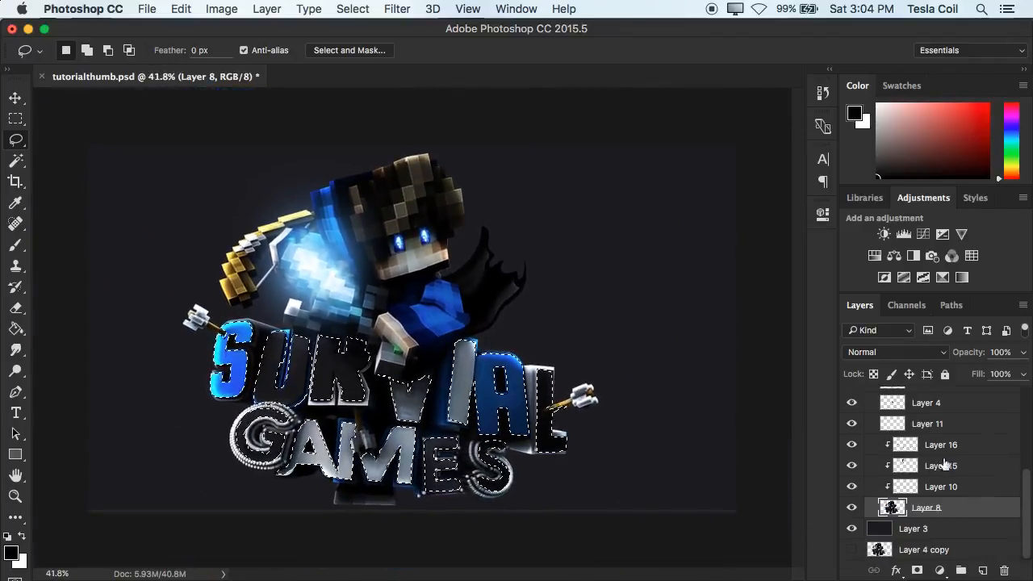
pyautogui.click(851, 510)
pyautogui.click(851, 510)
pyautogui.click(851, 510)
pyautogui.click(851, 510)
pyautogui.hotkey('ctrl', 'j')
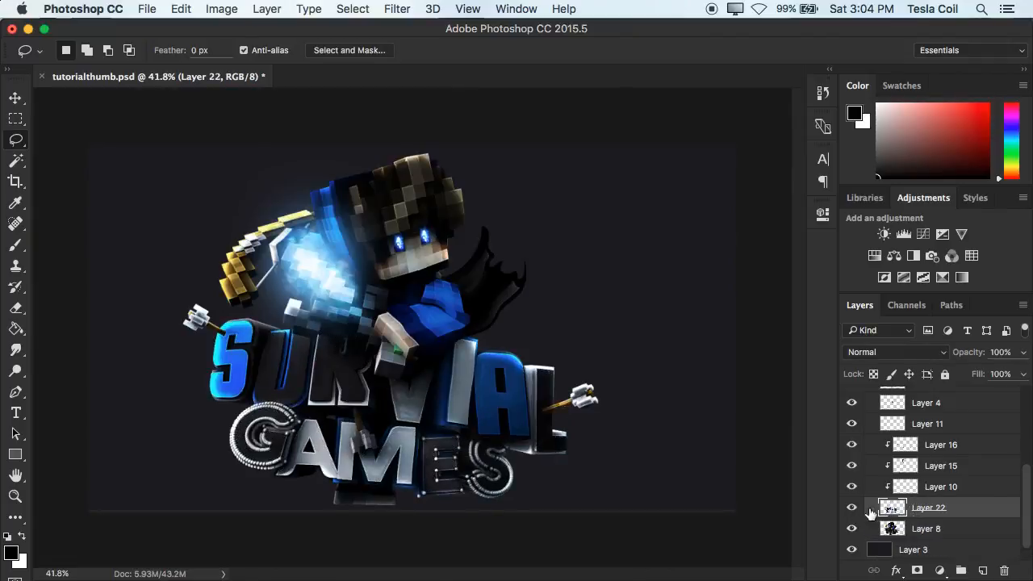
# Check the copied letter faces against Layer 8 and move the copy to the top of the layer stack.
pyautogui.click(852, 508)
pyautogui.click(852, 508)
pyautogui.click(850, 529)
pyautogui.click(850, 529)
pyautogui.moveTo(944, 508)
pyautogui.mouseDown()
pyautogui.moveTo(937, 369)
pyautogui.moveTo(928, 390)
pyautogui.mouseUp()
pyautogui.press('v')
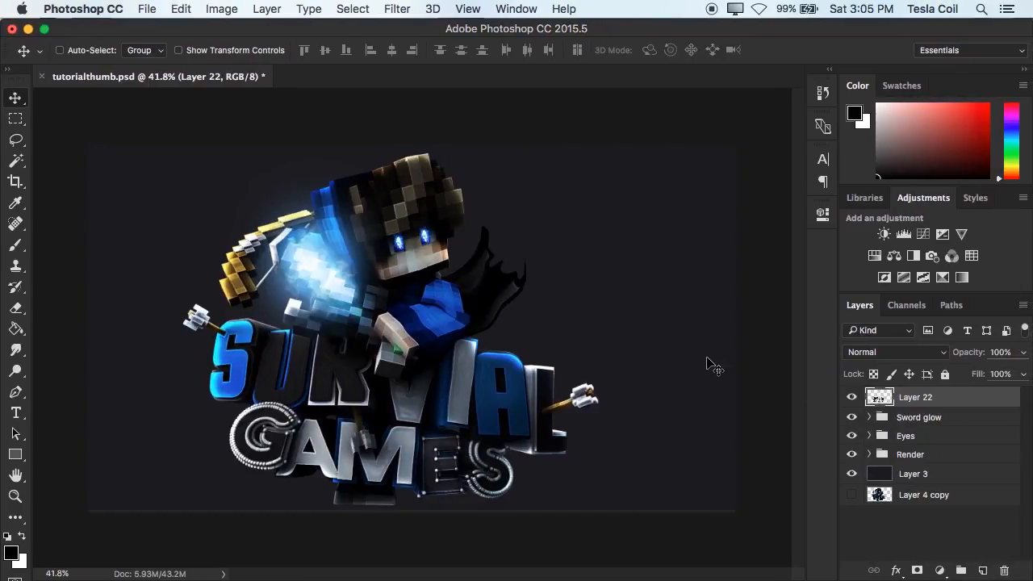
pyautogui.scroll(5, 531, 286)
pyautogui.scroll(-5, 531, 285)
pyautogui.scroll(5, 529, 284)
pyautogui.scroll(-4, 529, 284)
pyautogui.scroll(1, 529, 284)
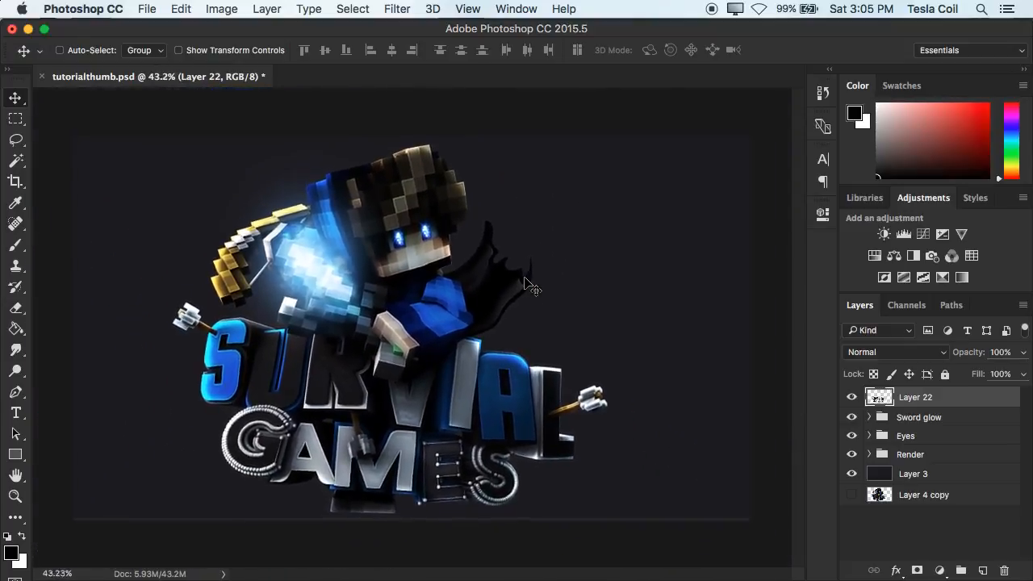
pyautogui.scroll(3, 531, 286)
pyautogui.scroll(-3, 531, 286)
pyautogui.scroll(1, 531, 286)
pyautogui.scroll(2, 531, 286)
pyautogui.scroll(-4, 531, 286)
pyautogui.scroll(2, 531, 285)
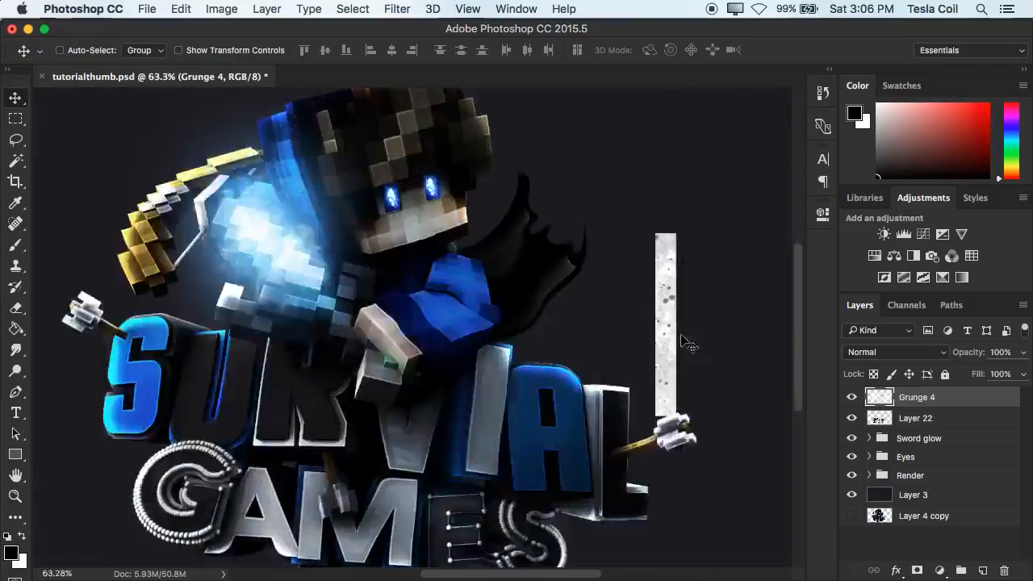
# Shift the Grunge 4 texture slightly and clip it to Layer 22 so it only covers the letter faces.
pyautogui.scroll(-2, 687, 342)
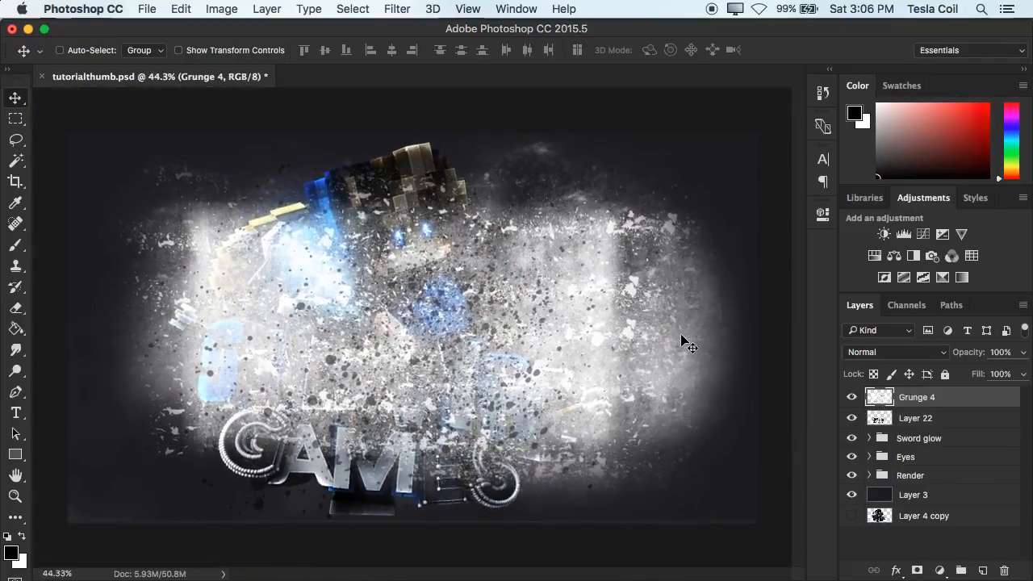
pyautogui.scroll(2, 684, 341)
pyautogui.scroll(-3, 684, 342)
pyautogui.scroll(3, 685, 341)
pyautogui.scroll(-2, 682, 337)
pyautogui.moveTo(679, 333)
pyautogui.mouseDown()
pyautogui.moveTo(526, 239)
pyautogui.moveTo(669, 369)
pyautogui.moveTo(592, 323)
pyautogui.moveTo(669, 330)
pyautogui.moveTo(659, 338)
pyautogui.moveTo(666, 345)
pyautogui.mouseUp()
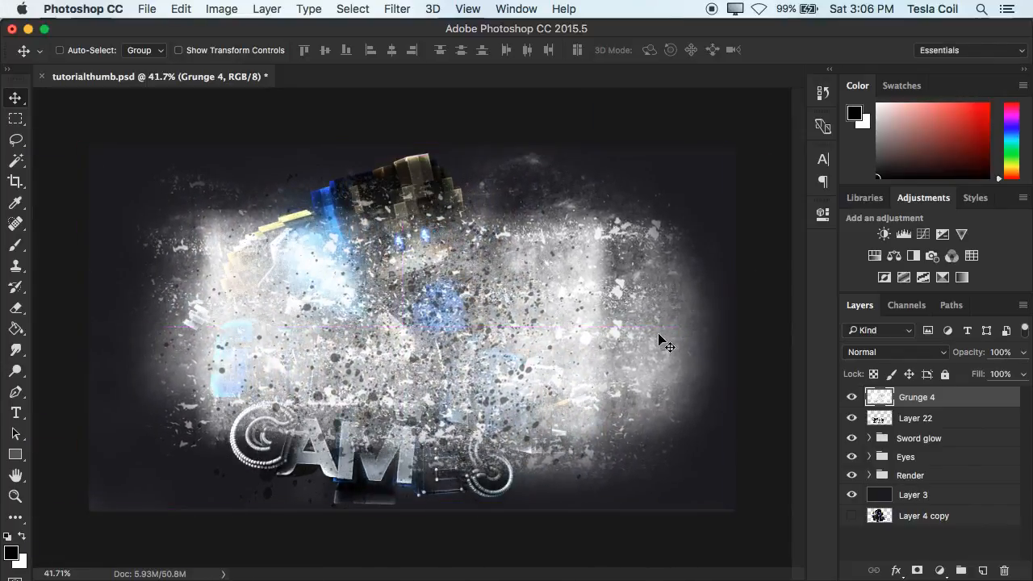
pyautogui.click(961, 414)
pyautogui.click(942, 402)
pyautogui.keyDown('alt'); pyautogui.click(934, 402); pyautogui.keyUp('alt')
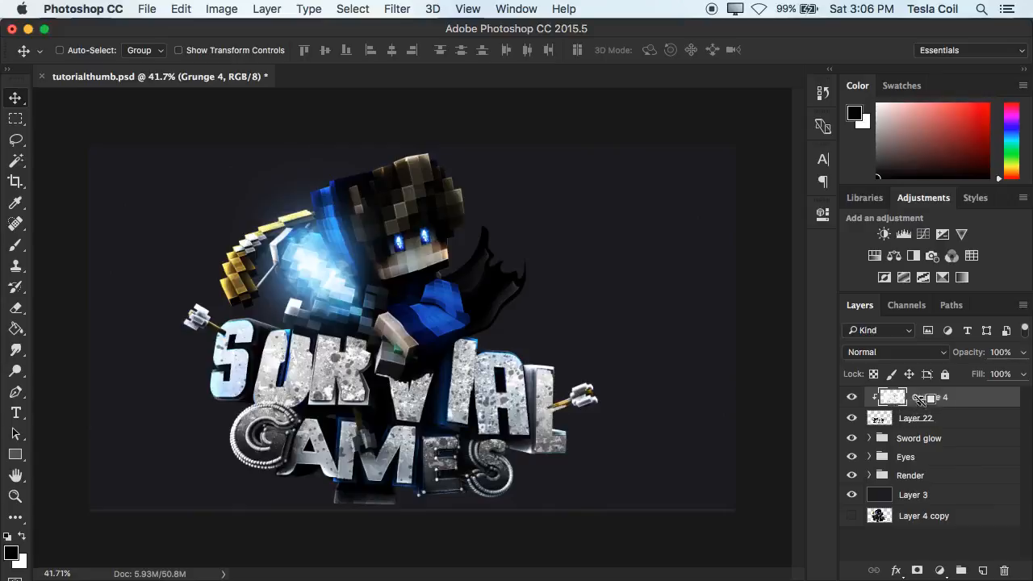
# Set the Grunge 4 layer's blend mode to Overlay and compare the lettering with and without the texture.
pyautogui.click(851, 398)
pyautogui.click(851, 398)
pyautogui.click(852, 398)
pyautogui.click(851, 398)
pyautogui.click(862, 352)
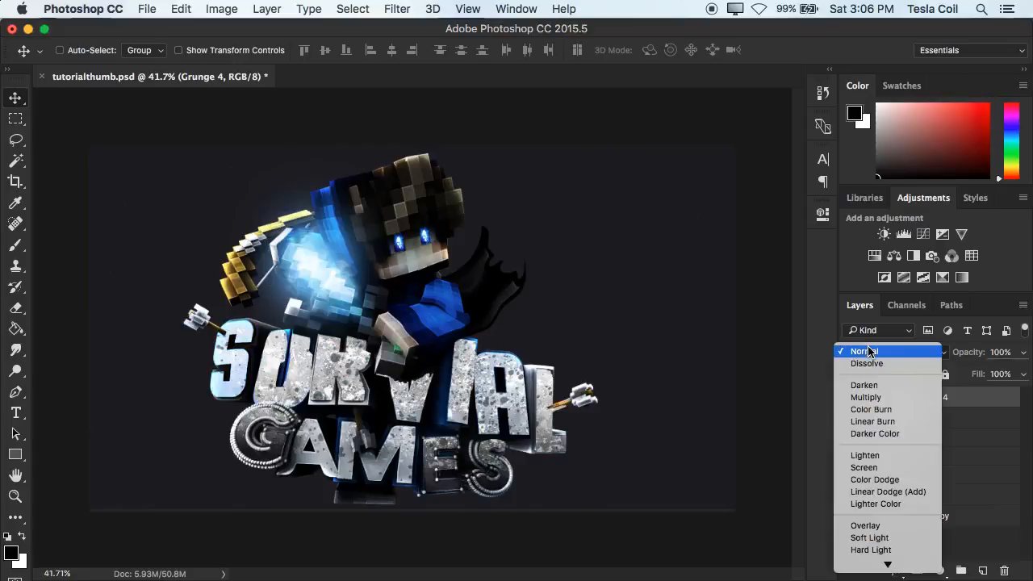
pyautogui.click(860, 527)
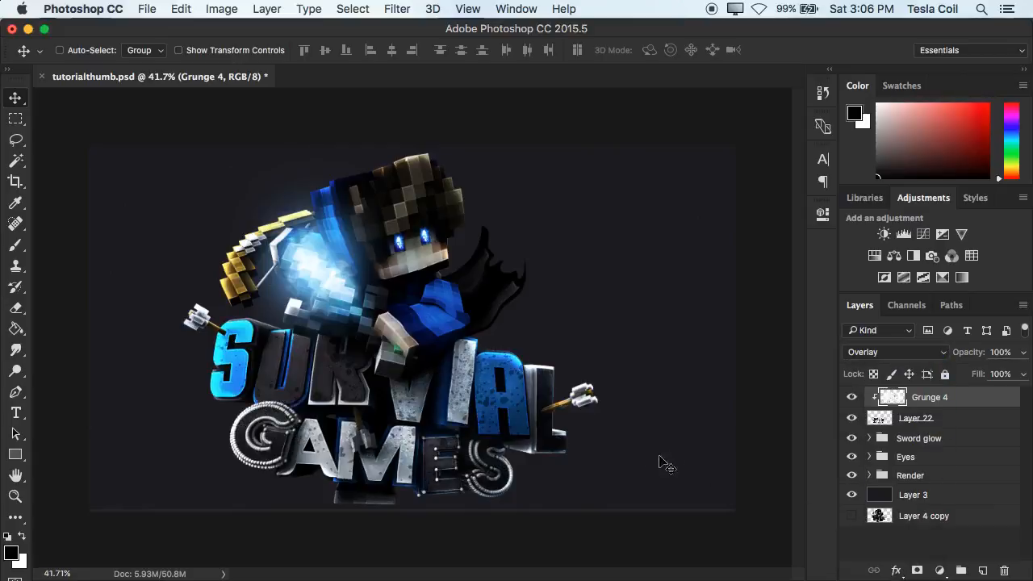
pyautogui.click(851, 397)
pyautogui.click(852, 398)
# Reposition the Grunge 4 texture over the lettering with Free Transform and lower its opacity to 37%.
pyautogui.press('super+t')
pyautogui.moveTo(625, 363); pyautogui.dragTo(615, 428)
pyautogui.press('Return')
pyautogui.click(1022, 353)
pyautogui.moveTo(985, 373); pyautogui.dragTo(972, 373)
pyautogui.click(957, 394)
# Try inverting the Grunge 4 texture's colours and restore the original version.
pyautogui.press('super+i')
pyautogui.press('super+i')
pyautogui.press('super+i')
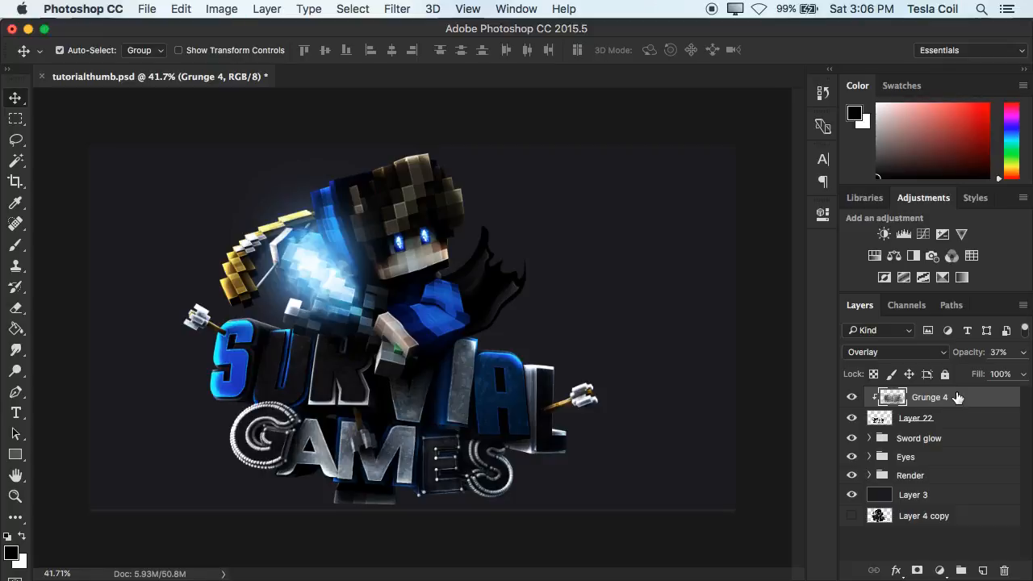
pyautogui.press('super+i')
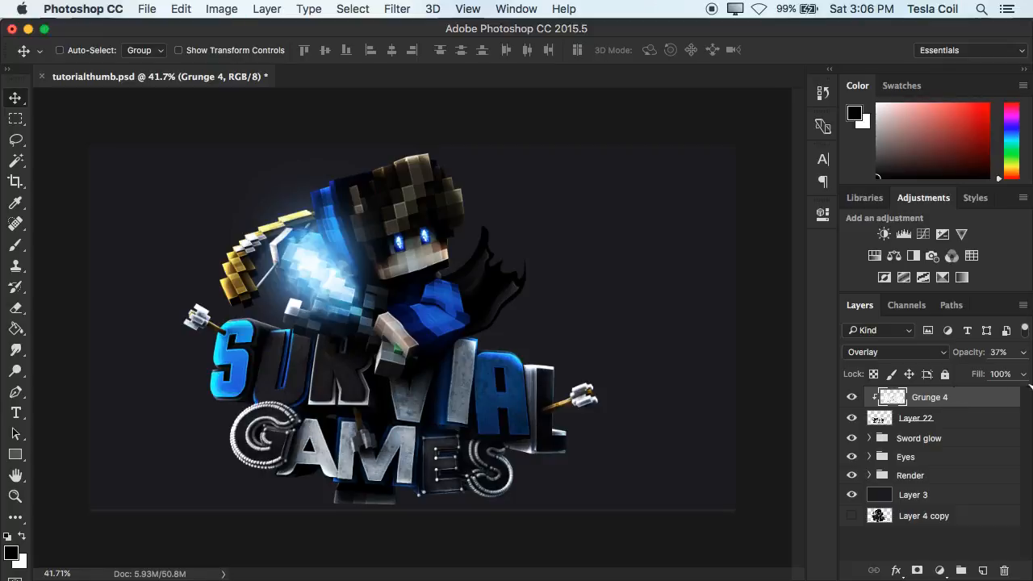
# Lower the Grunge 4 layer's opacity to 24% and check its effect by hiding and showing it.
pyautogui.click(1021, 355)
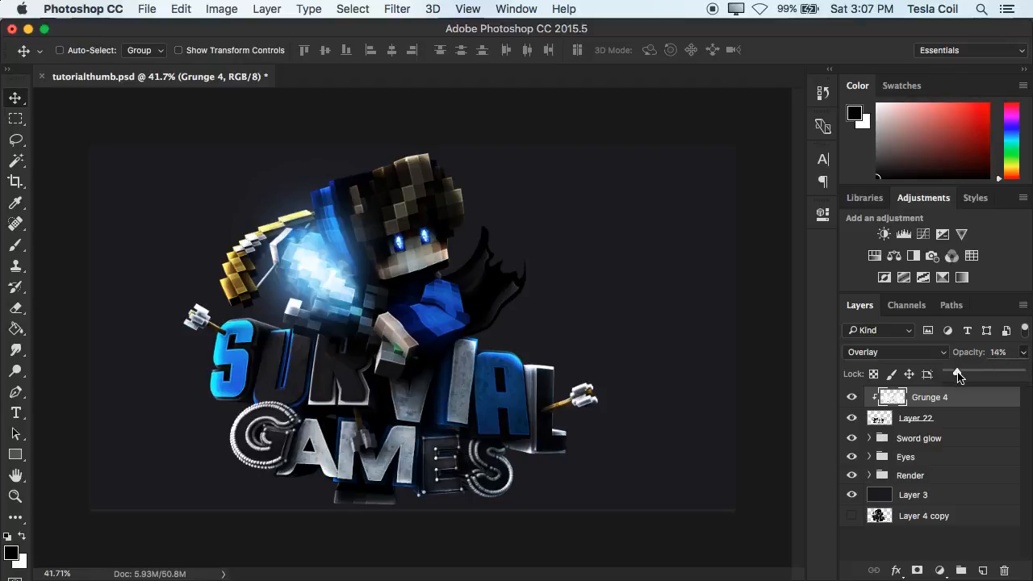
pyautogui.click(964, 372)
pyautogui.click(851, 397)
pyautogui.click(851, 397)
pyautogui.click(851, 397)
pyautogui.click(851, 397)
pyautogui.click(851, 397)
pyautogui.click(851, 397)
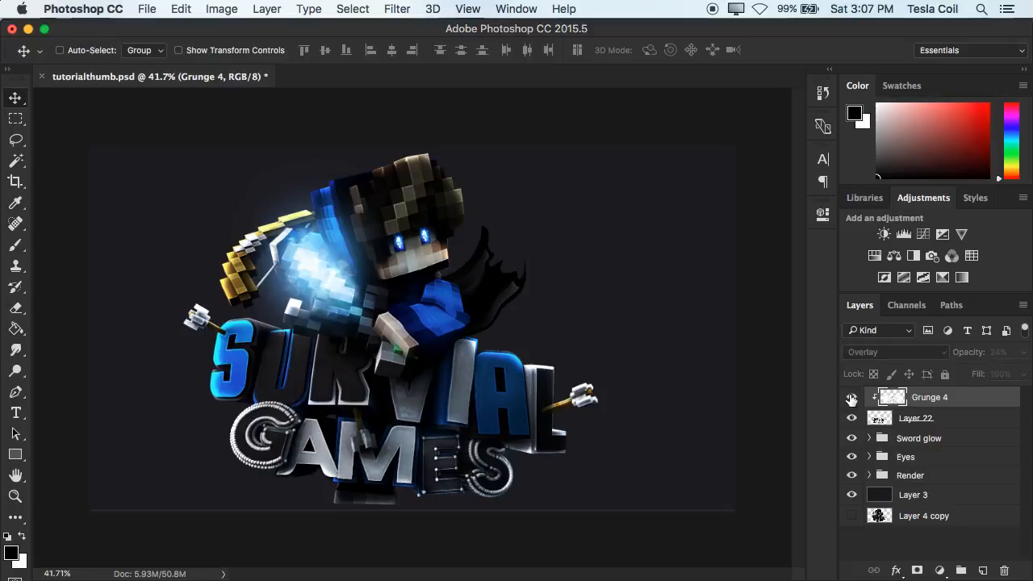
pyautogui.click(851, 397)
# Move the Grunge 4 texture across the title, duplicate it, clip the copy to Layer 22 and shift it over the remaining letters.
pyautogui.press('super+t')
pyautogui.moveTo(452, 396); pyautogui.dragTo(314, 351)
pyautogui.press('Return')
pyautogui.press('super+j')
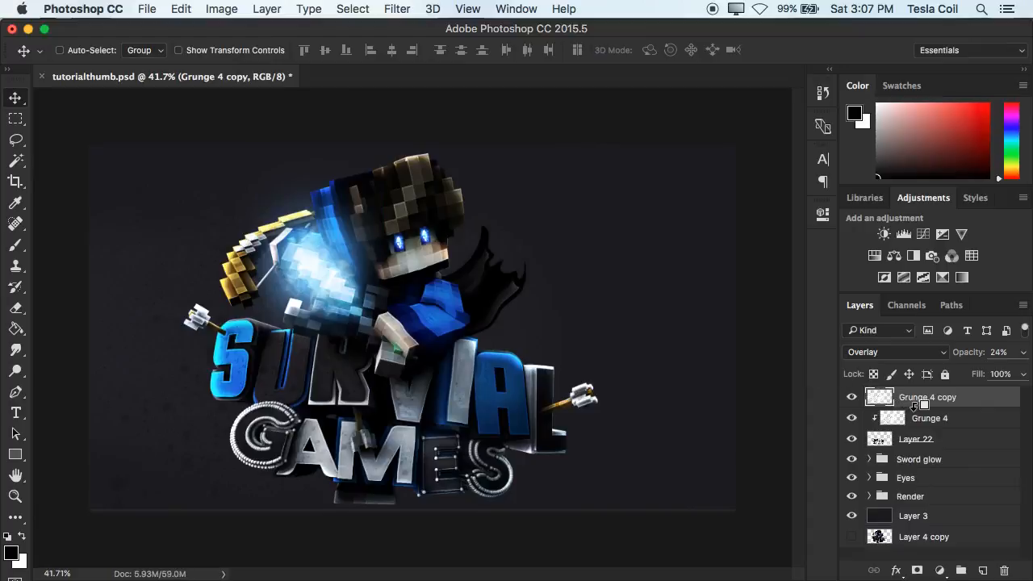
pyautogui.keyDown('alt'); pyautogui.click(914, 408); pyautogui.keyUp('alt')
pyautogui.press('super+t')
pyautogui.moveTo(403, 409); pyautogui.dragTo(681, 462)
pyautogui.press('Return')
pyautogui.scroll(1, 551, 371)
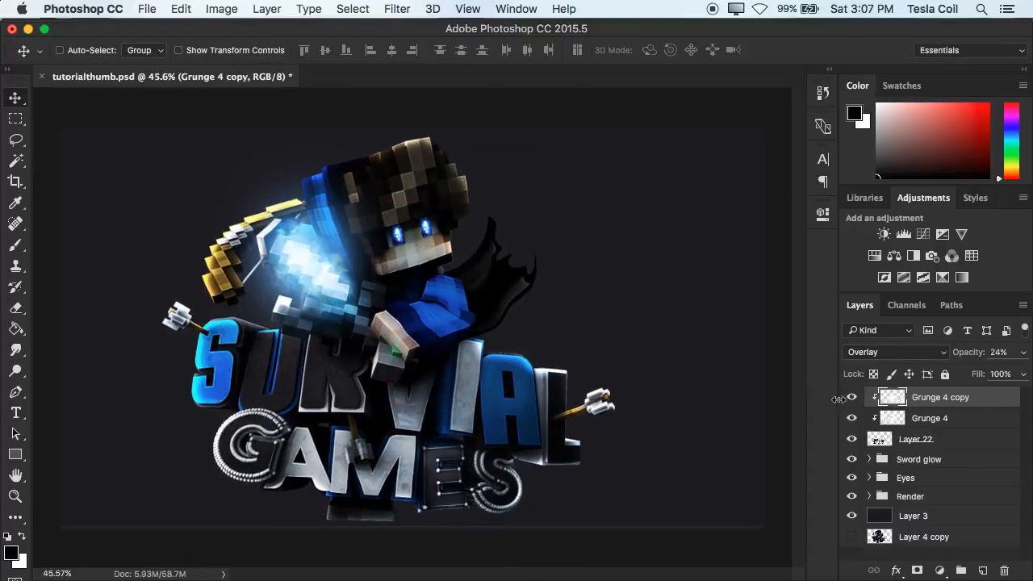
pyautogui.scroll(-1, 754, 437)
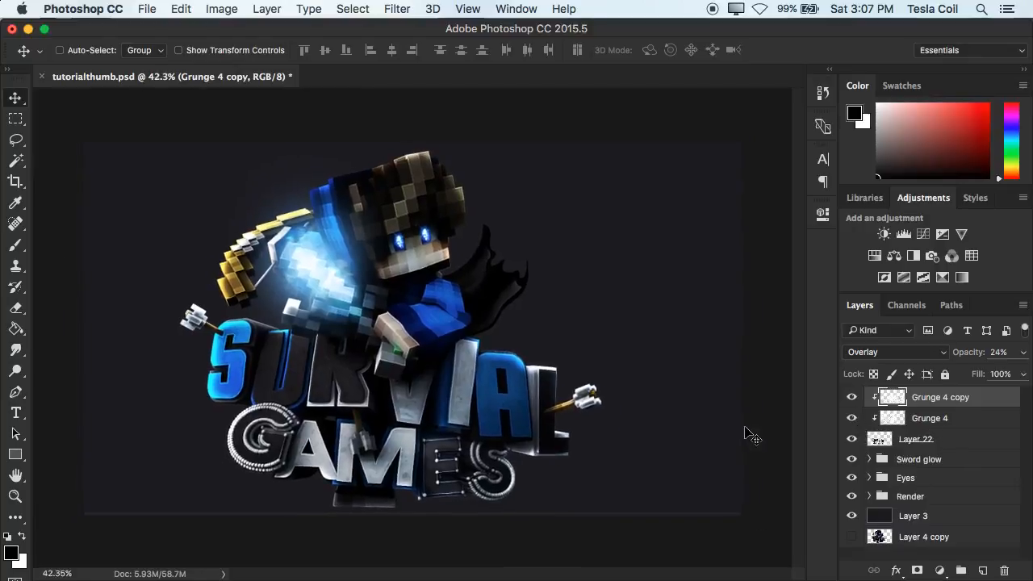
# Move Layer 22, Grunge 4 and Grunge 4 copy into the Render group directly above Layer 8.
pyautogui.keyDown('shift'); pyautogui.click(954, 440); pyautogui.keyUp('shift')
pyautogui.click(869, 497)
pyautogui.moveTo(936, 401); pyautogui.dragTo(918, 507)
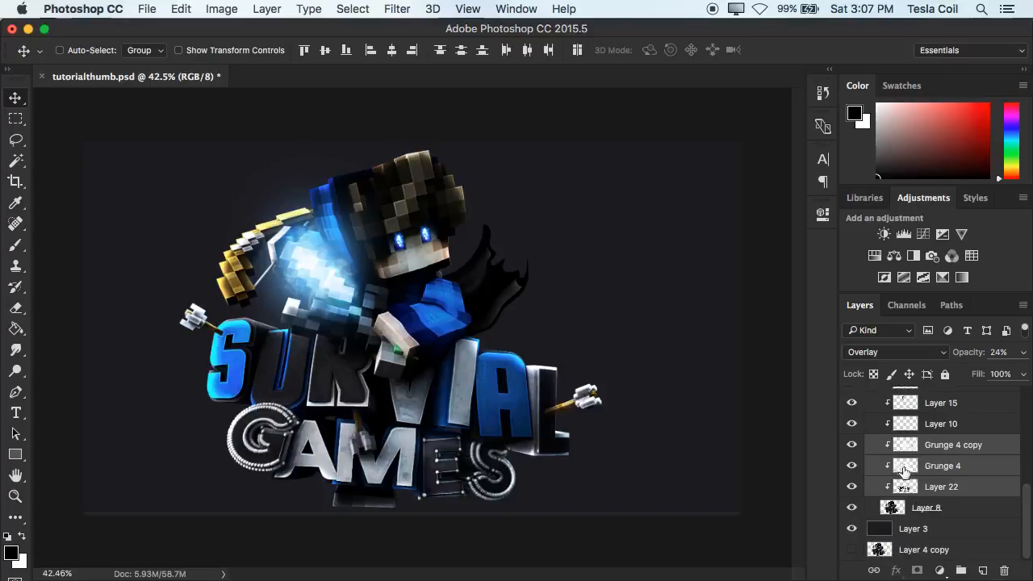
pyautogui.scroll(1, 904, 472)
pyautogui.scroll(-2, 586, 438)
pyautogui.scroll(4, 586, 437)
# Select the Grunge 4 layer and adjust the texture's placement over the lettering with Free Transform.
pyautogui.click(964, 522)
pyautogui.scroll(-1, 646, 428)
pyautogui.scroll(4, 646, 428)
pyautogui.scroll(-2, 646, 428)
pyautogui.click(905, 482)
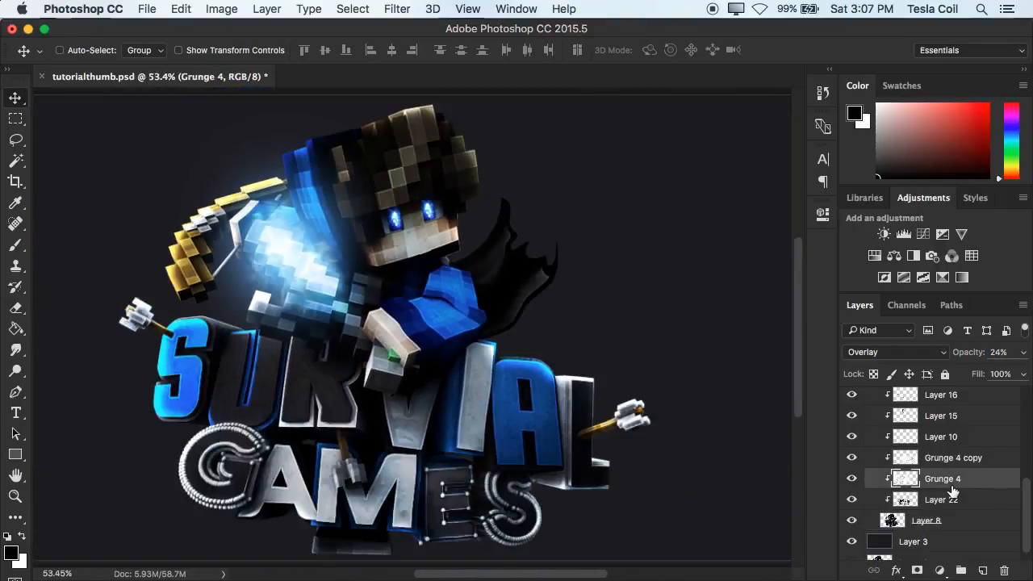
pyautogui.hotkey('ctrl', 't')
pyautogui.moveTo(488, 443); pyautogui.dragTo(517, 441)
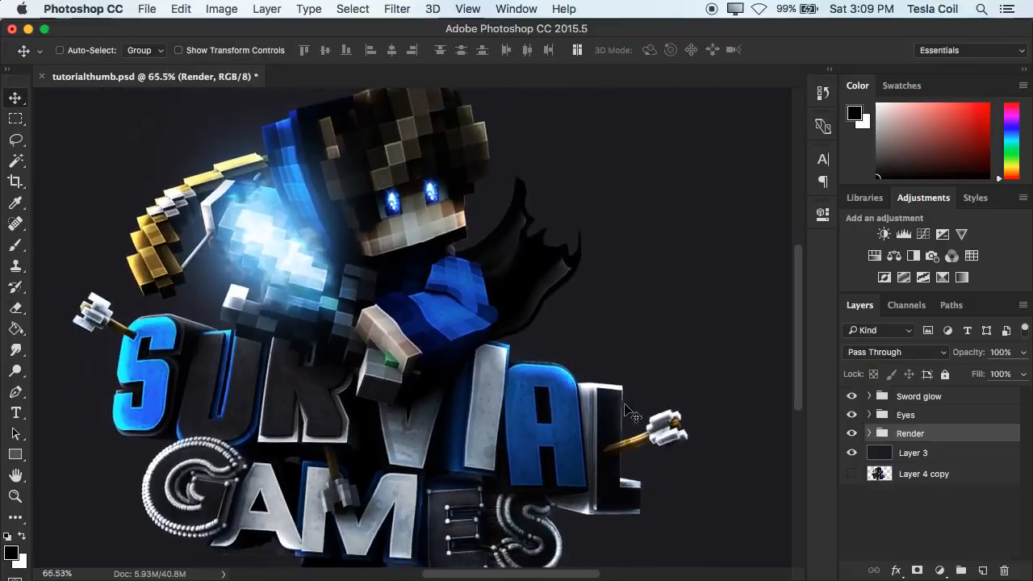
pyautogui.scroll(-3, 626, 412)
pyautogui.scroll(4, 626, 412)
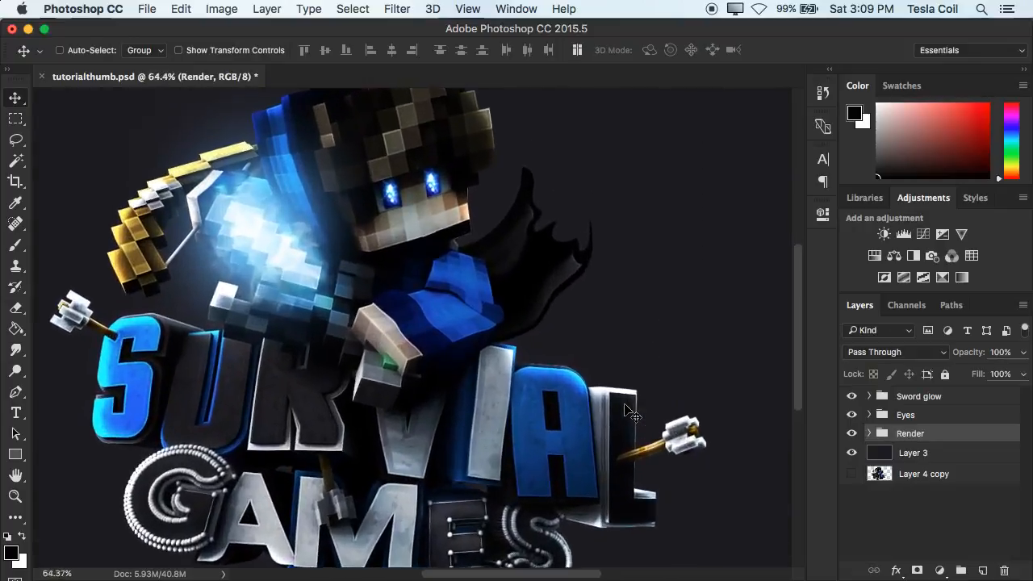
pyautogui.scroll(-3, 627, 412)
pyautogui.scroll(4, 626, 411)
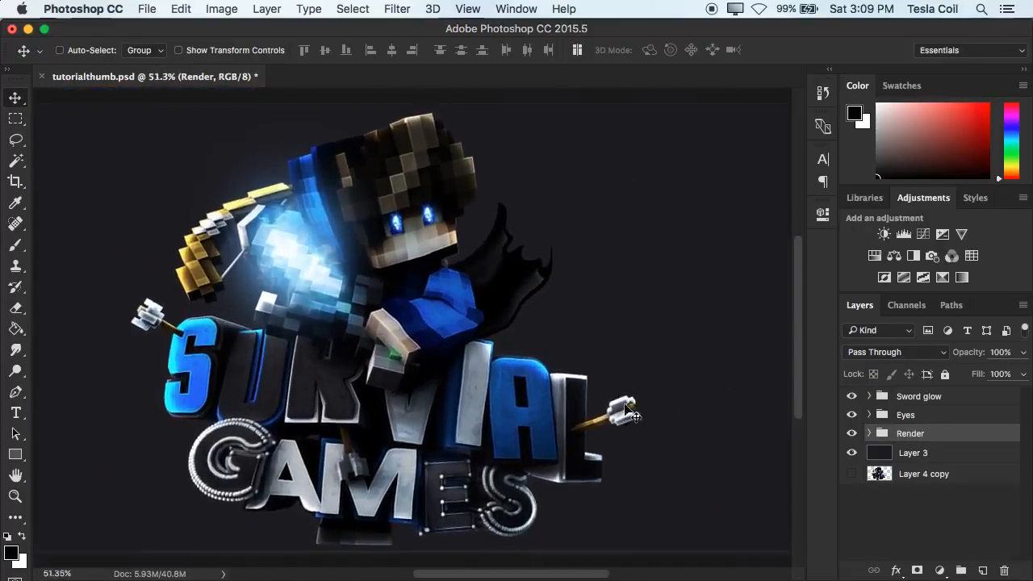
pyautogui.scroll(-4, 627, 412)
pyautogui.scroll(3, 626, 411)
pyautogui.scroll(-4, 632, 416)
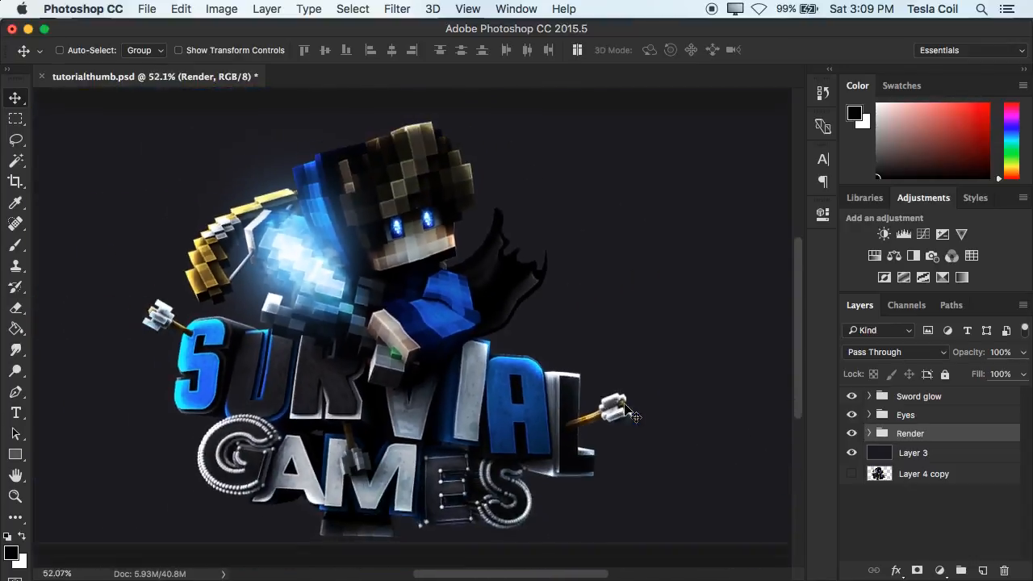
pyautogui.scroll(2, 582, 384)
pyautogui.scroll(-3, 582, 385)
pyautogui.scroll(1, 583, 385)
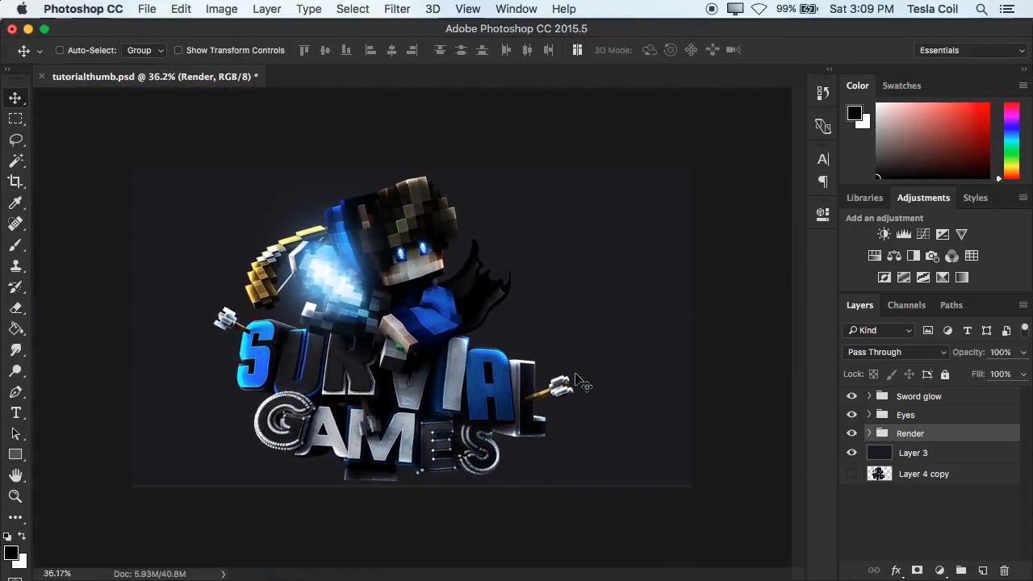
pyautogui.scroll(3, 581, 383)
pyautogui.scroll(-3, 581, 383)
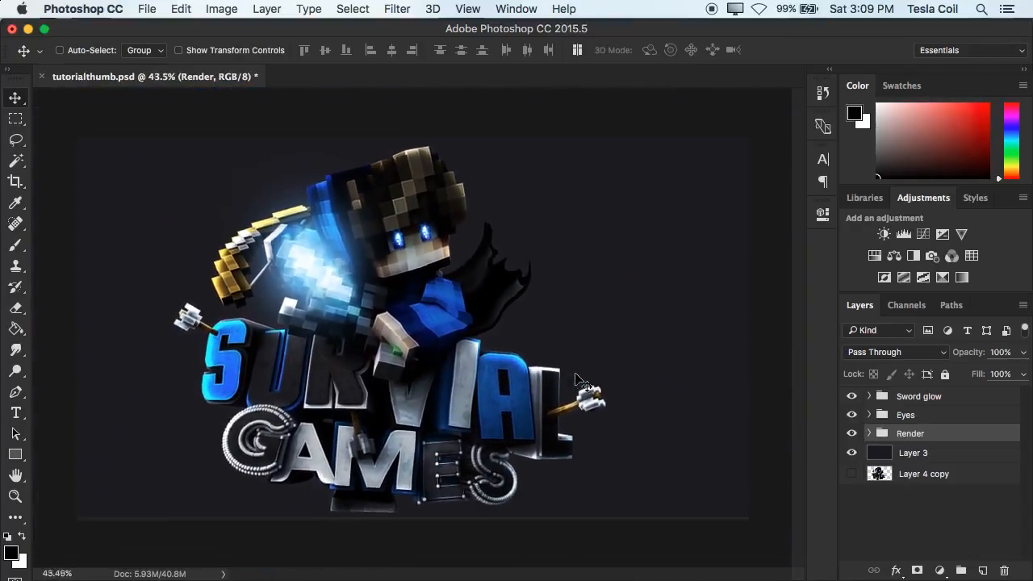
pyautogui.click(906, 511)
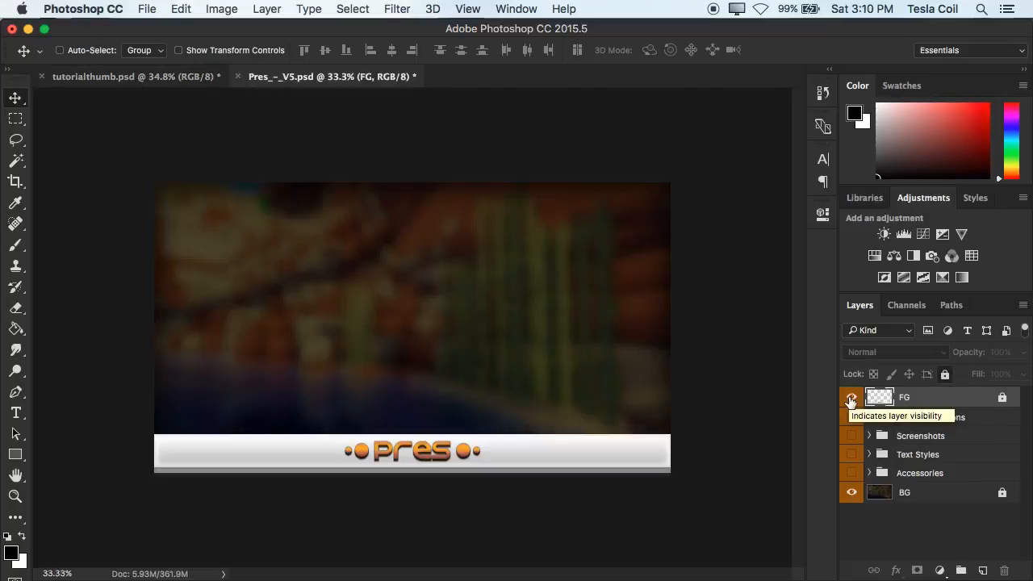
# Hide the FG layer in Pres_-_V5.psd and preview the Text Styles group.
pyautogui.click(851, 397)
pyautogui.click(851, 455)
pyautogui.scroll(3, 541, 392)
pyautogui.scroll(-3, 542, 393)
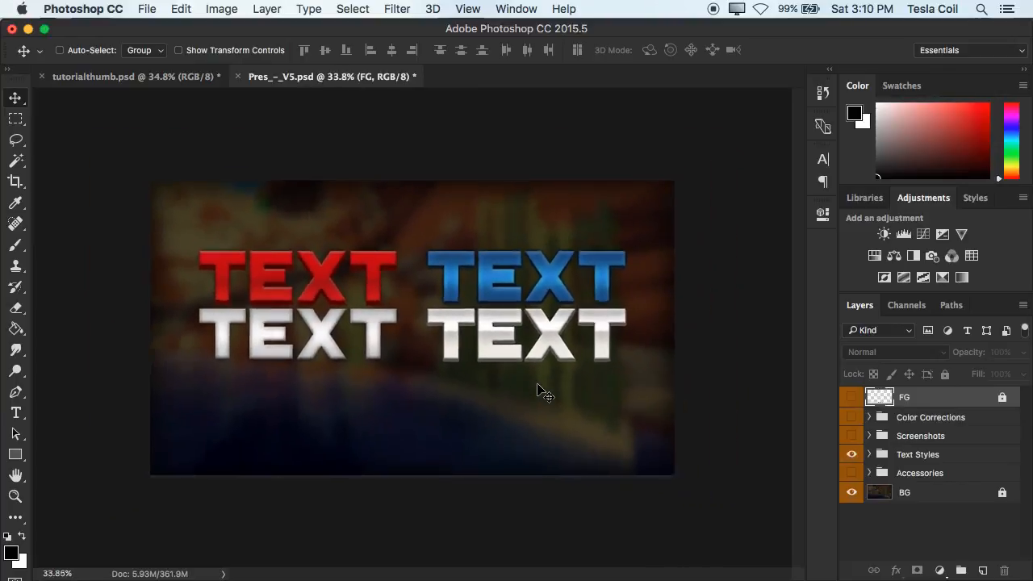
pyautogui.click(851, 455)
# Preview the contents of the Accessories group one by one, including the vignette, MC Stone Texture and Gradients.
pyautogui.click(869, 472)
pyautogui.click(851, 492)
pyautogui.click(851, 493)
pyautogui.click(851, 513)
pyautogui.click(850, 514)
pyautogui.click(852, 534)
pyautogui.click(851, 534)
pyautogui.scroll(-1, 849, 539)
pyautogui.click(847, 528)
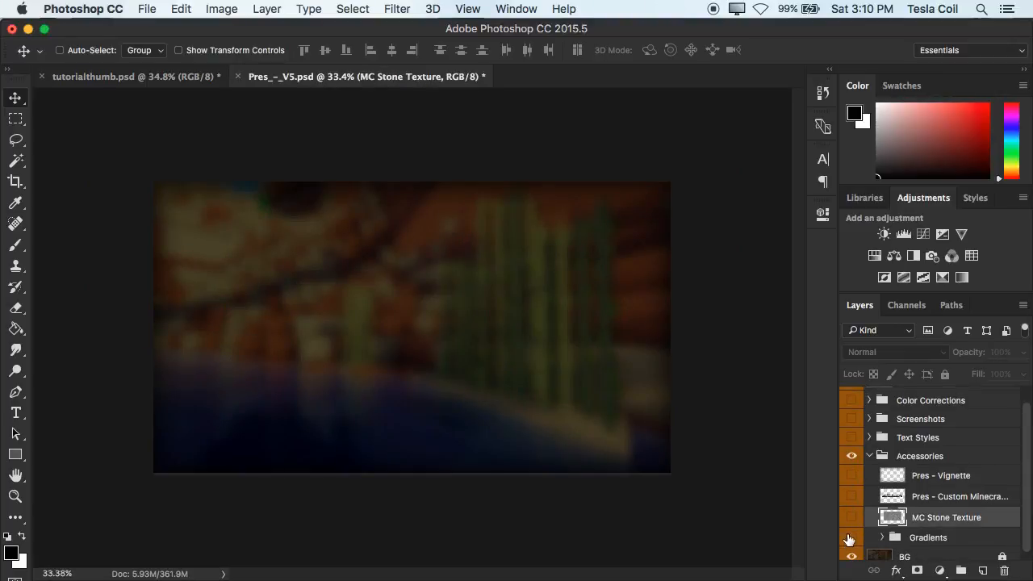
pyautogui.scroll(5, 720, 319)
pyautogui.scroll(-5, 721, 319)
pyautogui.click(870, 455)
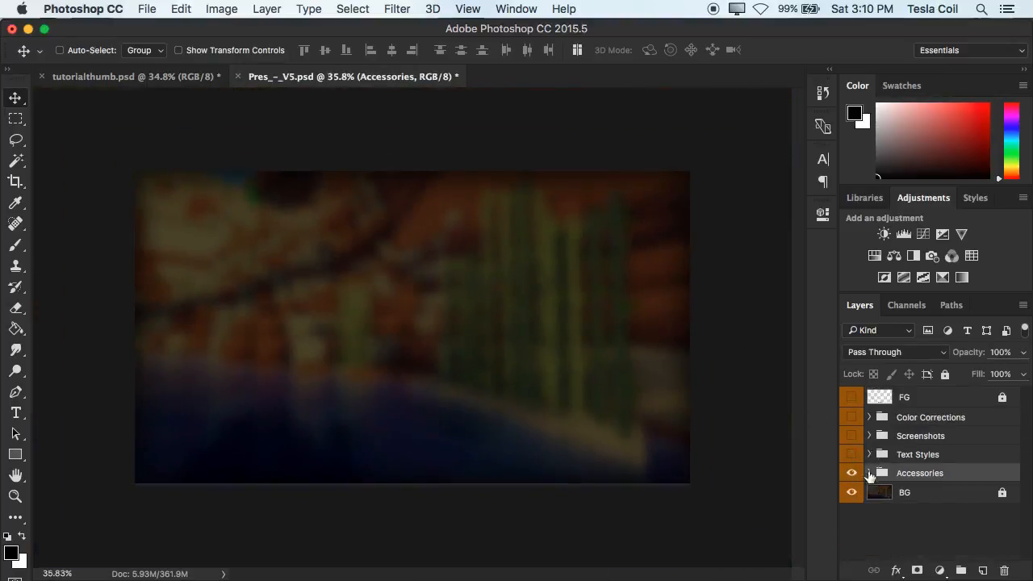
# Switch to tutorialthumb.psd and place the Screenshots group between the Render group and Layer 3.
pyautogui.hotkey('ctrl', 'Tab')
pyautogui.moveTo(926, 395); pyautogui.dragTo(921, 455)
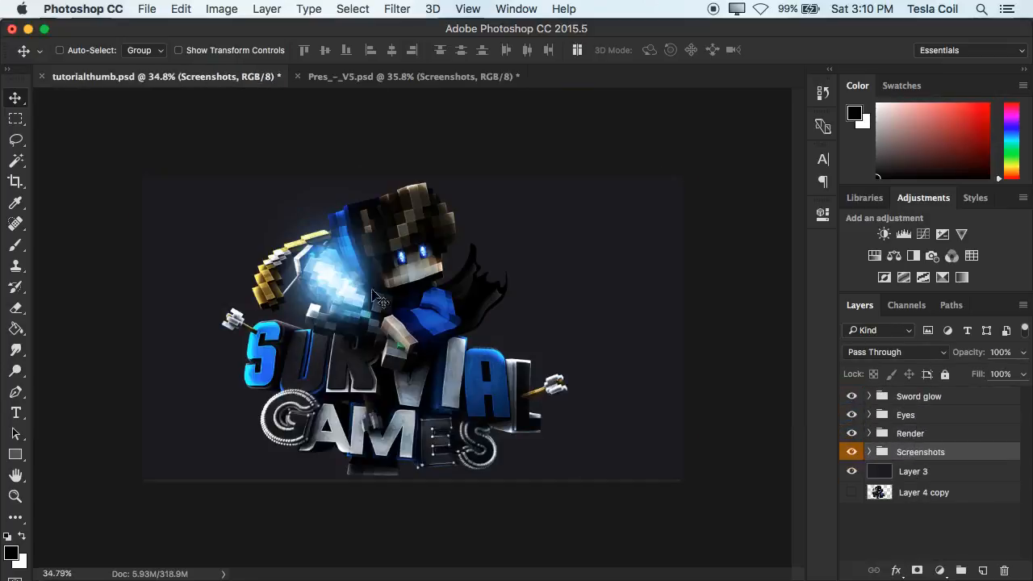
# Browse the images inside the Screenshots group and show SG Adrenaline #1 as the background.
pyautogui.click(870, 452)
pyautogui.click(882, 470)
pyautogui.scroll(-2, 868, 483)
pyautogui.scroll(2, 849, 495)
pyautogui.click(850, 493)
pyautogui.click(849, 493)
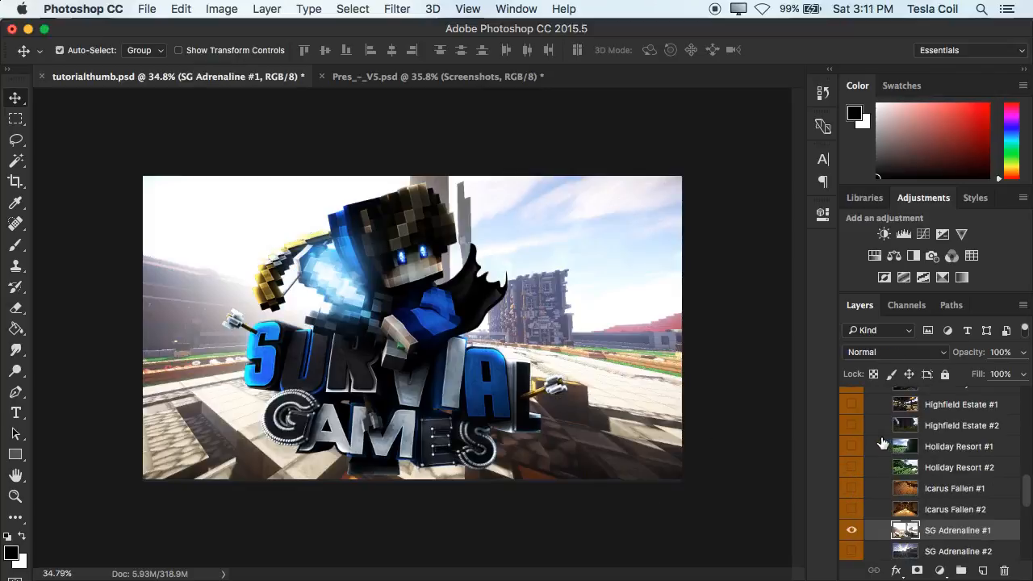
# Try a Hue/Saturation adjustment with hue -146 and saturation +100 on SG Adrenaline #1, and cancel it.
pyautogui.press('super+u')
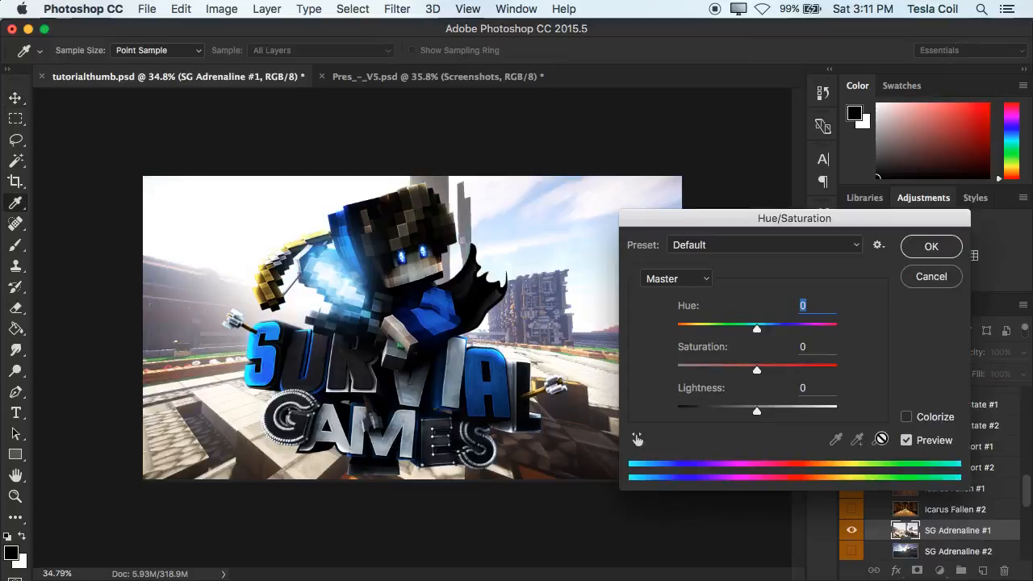
pyautogui.moveTo(671, 216); pyautogui.dragTo(694, 199)
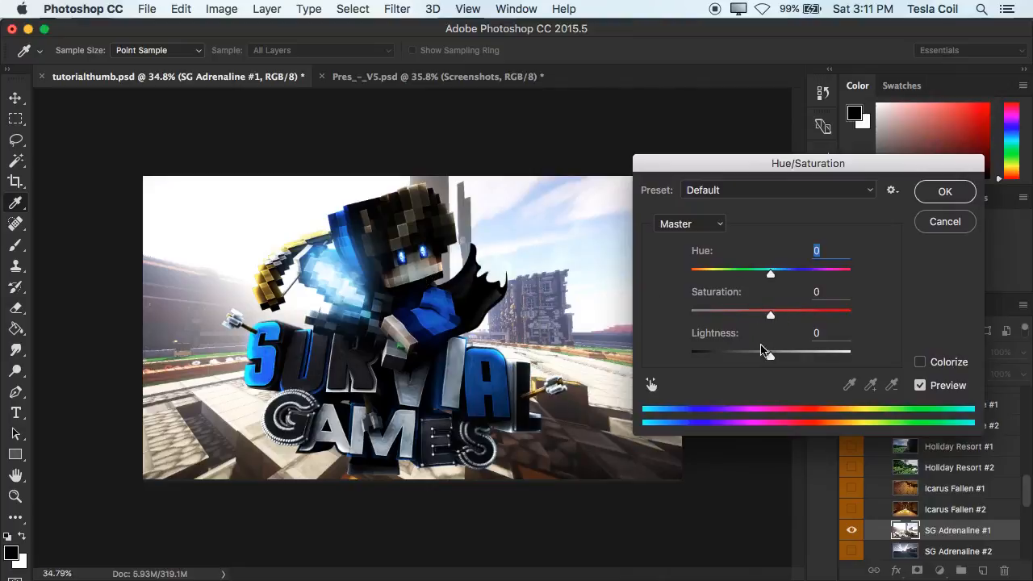
pyautogui.moveTo(771, 314); pyautogui.dragTo(915, 319)
pyautogui.moveTo(770, 275); pyautogui.dragTo(701, 276)
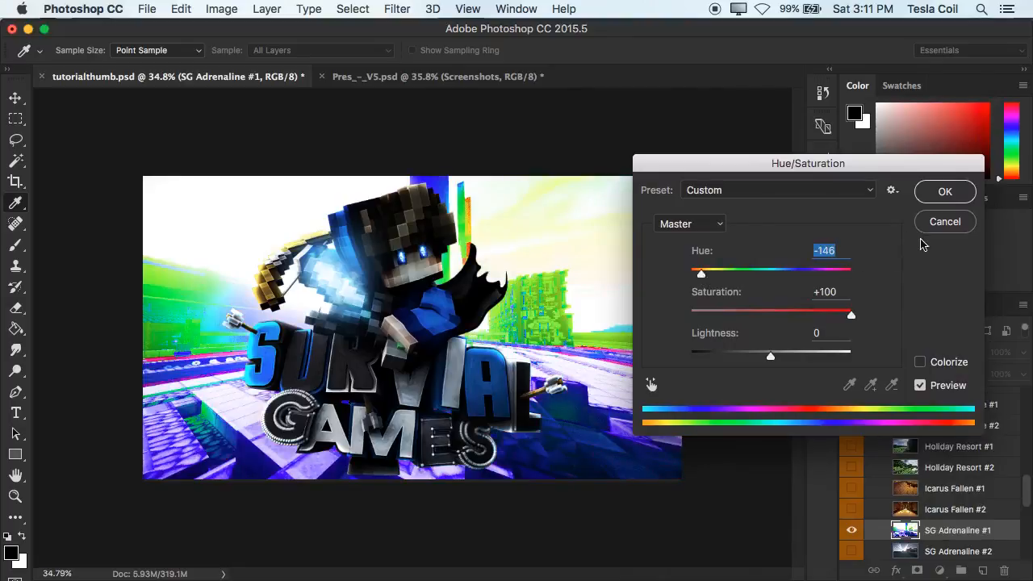
pyautogui.click(940, 224)
# Try Hue/Saturation saturation values of -63 and +39 on SG Adrenaline #1, and discard them.
pyautogui.press('super+u')
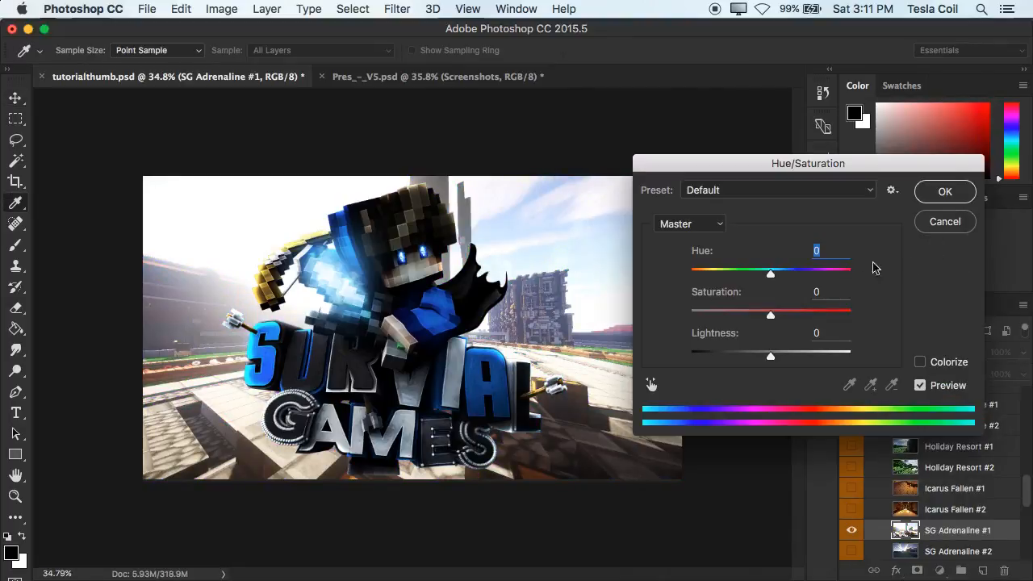
pyautogui.moveTo(756, 315); pyautogui.dragTo(723, 318)
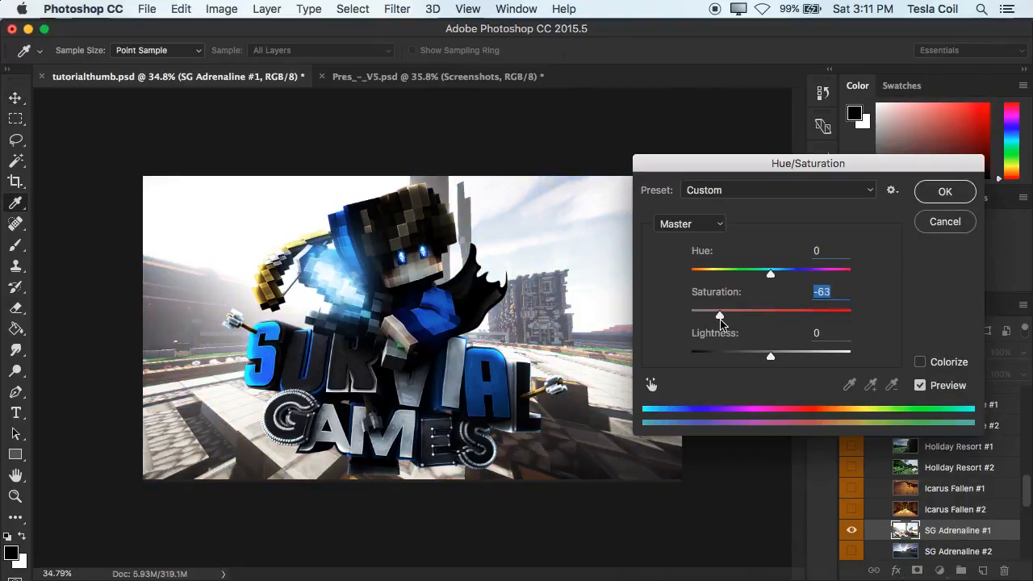
pyautogui.moveTo(728, 323); pyautogui.dragTo(804, 320)
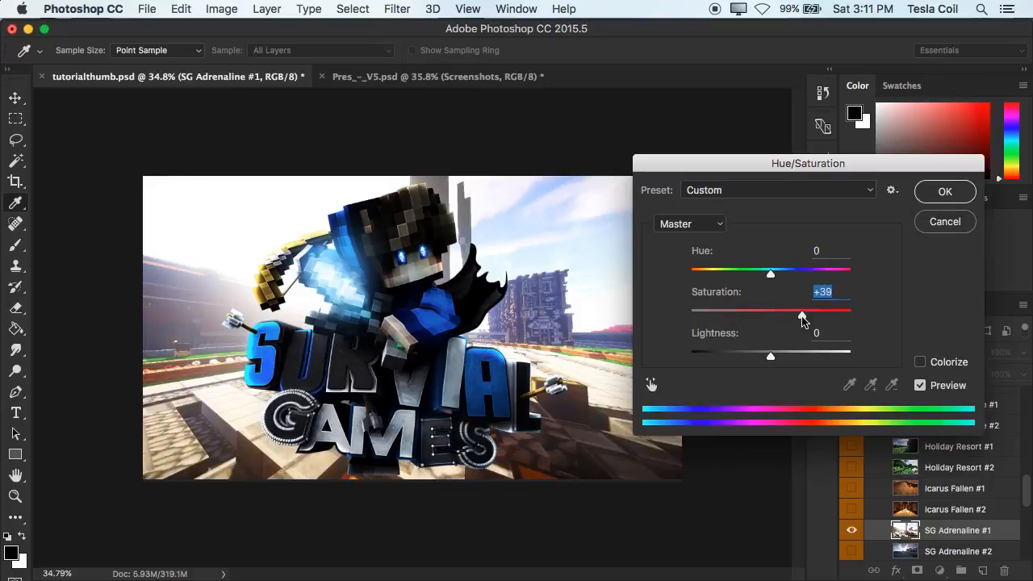
pyautogui.click(943, 223)
# Apply a Hue/Saturation adjustment to SG Adrenaline #1 with saturation -25 and lightness -12.
pyautogui.press('super+u')
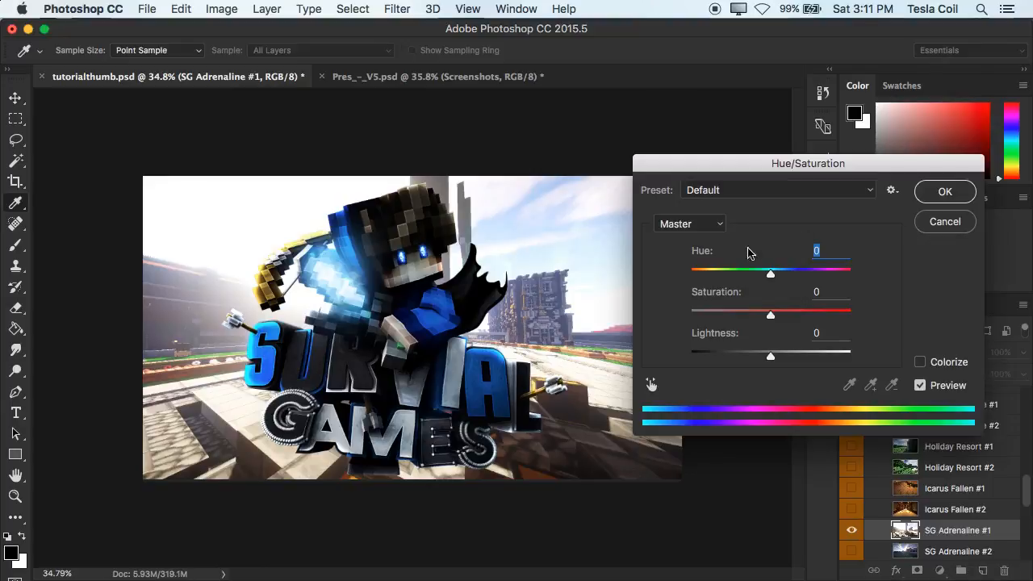
pyautogui.moveTo(769, 314); pyautogui.dragTo(750, 317)
pyautogui.write('25')
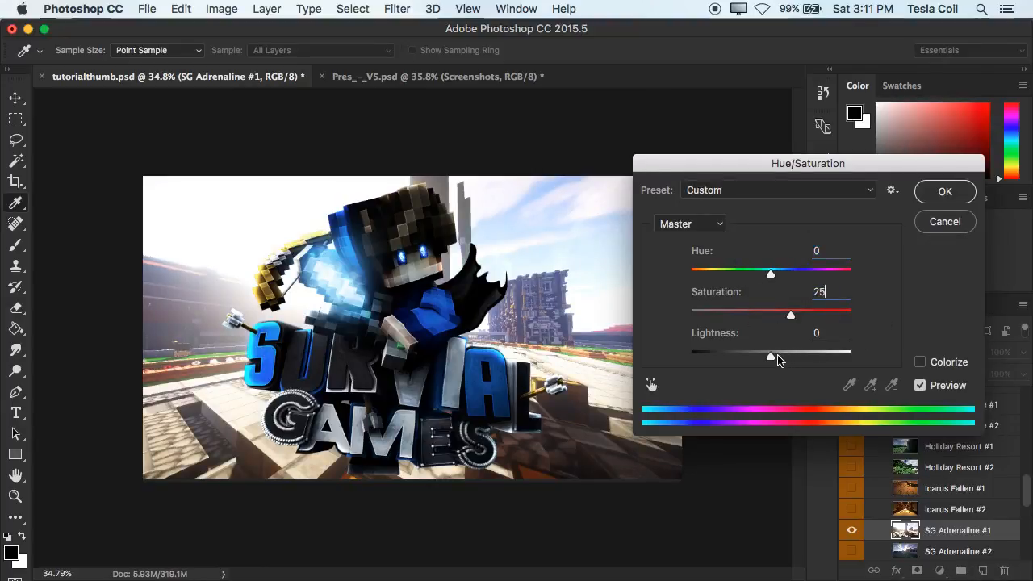
pyautogui.moveTo(789, 315); pyautogui.dragTo(755, 319)
pyautogui.moveTo(770, 356); pyautogui.dragTo(763, 368)
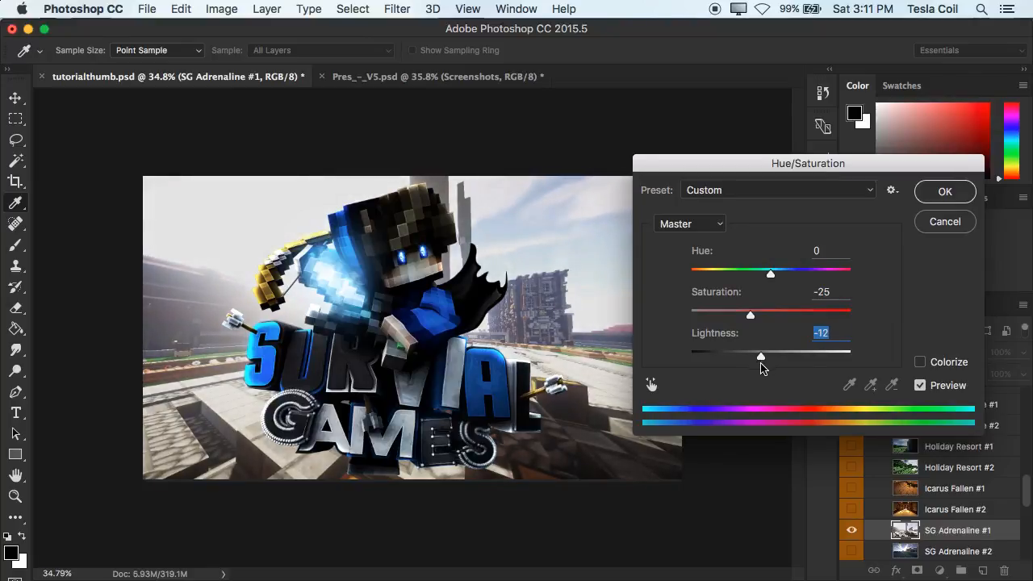
pyautogui.click(936, 194)
# Move the SG Adrenaline #1 layer out of the Screenshots group, between the Render group and Layer 3.
pyautogui.scroll(-1, 921, 527)
pyautogui.scroll(5, 532, 422)
pyautogui.scroll(-5, 538, 418)
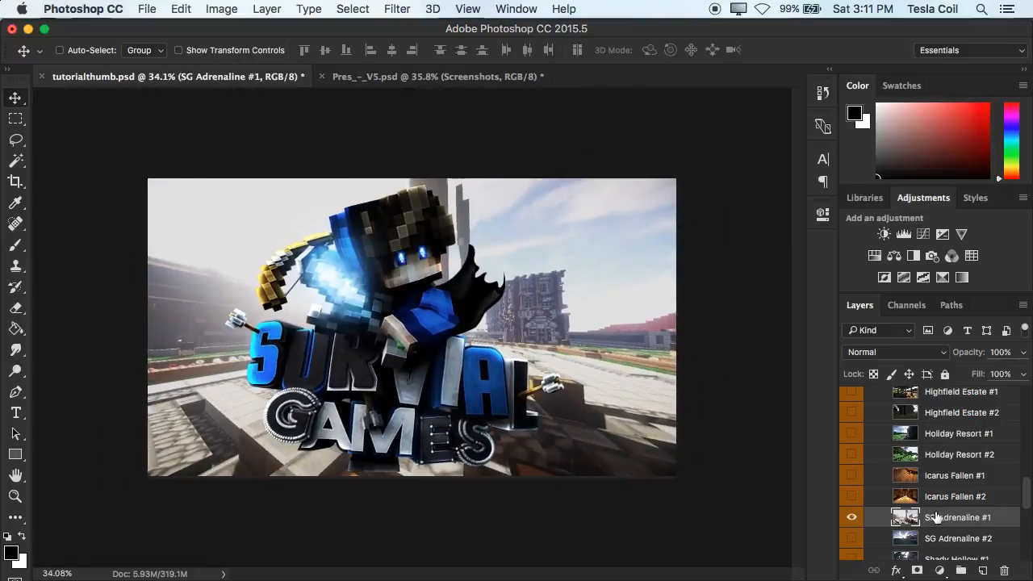
pyautogui.scroll(-1, 932, 516)
pyautogui.scroll(4, 932, 513)
pyautogui.scroll(-3, 933, 510)
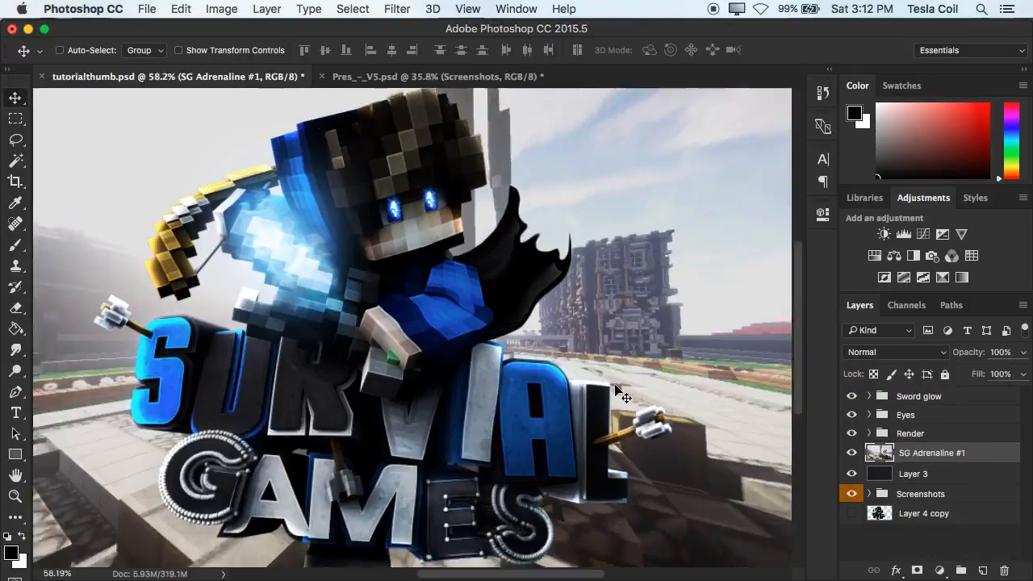
pyautogui.scroll(1, 622, 393)
pyautogui.scroll(-4, 622, 393)
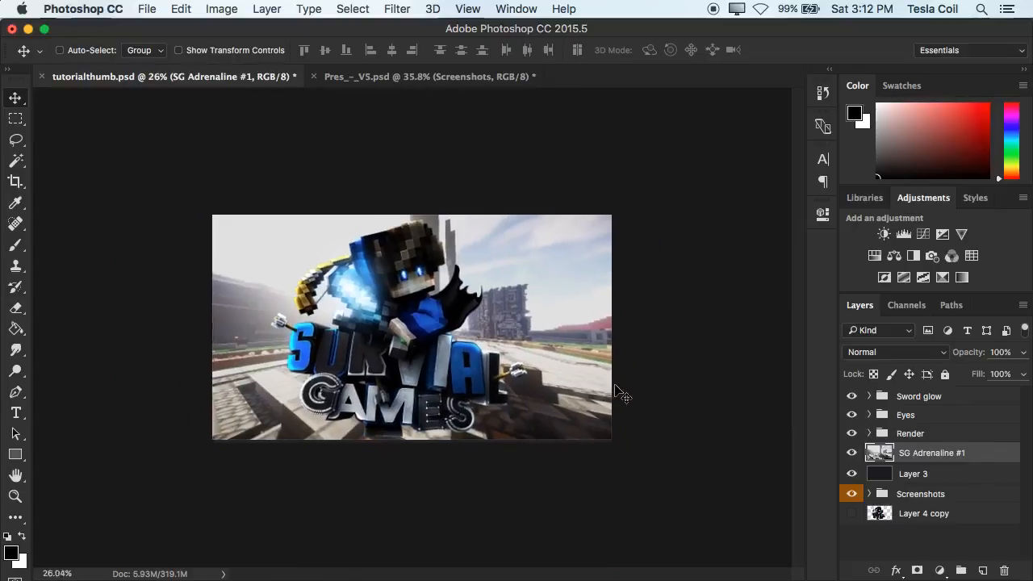
pyautogui.scroll(2, 622, 393)
pyautogui.scroll(-1, 617, 390)
# Duplicate the Grunge 4 copy layer inside the Render group and keep the original selected beneath the duplicate.
pyautogui.click(917, 398)
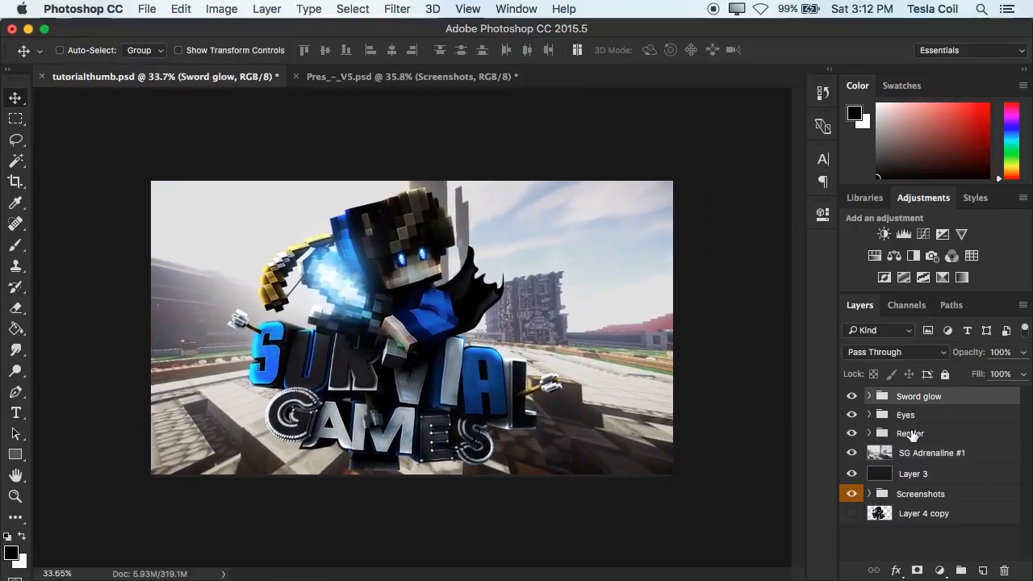
pyautogui.keyDown('shift'); pyautogui.click(911, 433); pyautogui.keyUp('shift')
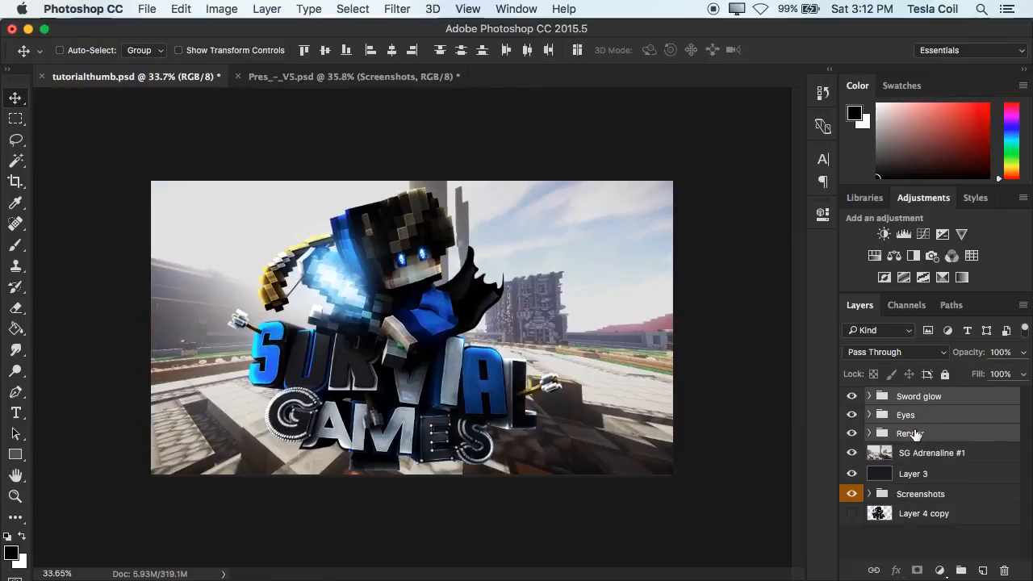
pyautogui.click(915, 435)
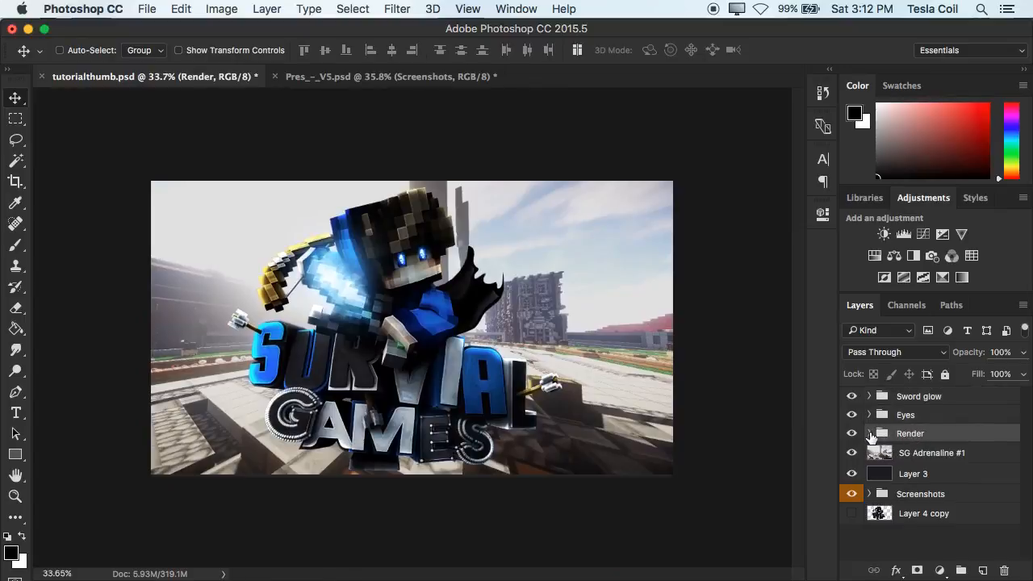
pyautogui.click(870, 436)
pyautogui.scroll(-5, 923, 476)
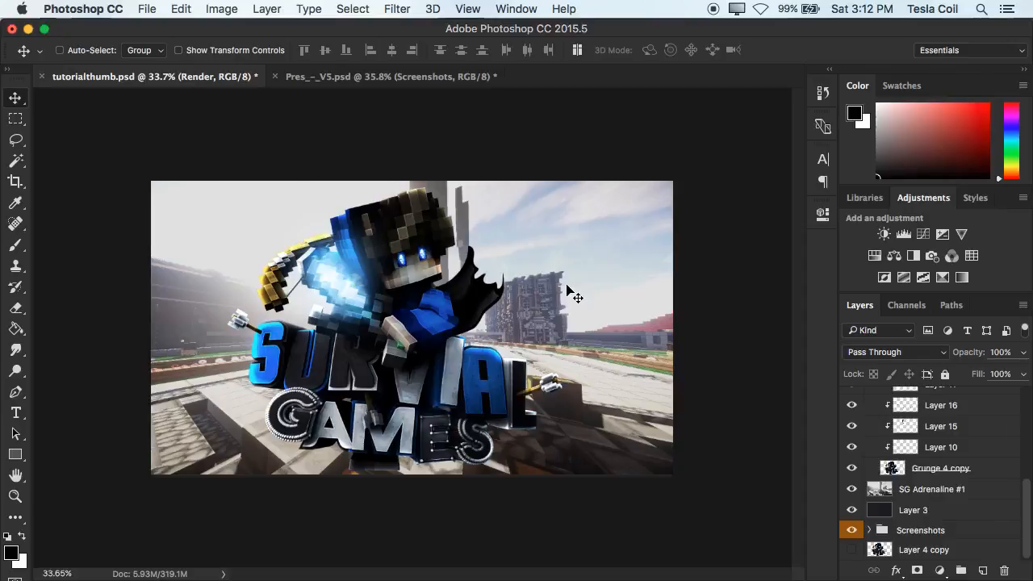
pyautogui.scroll(4, 566, 287)
pyautogui.scroll(2, 426, 220)
pyautogui.scroll(-2, 426, 220)
pyautogui.scroll(-1, 426, 222)
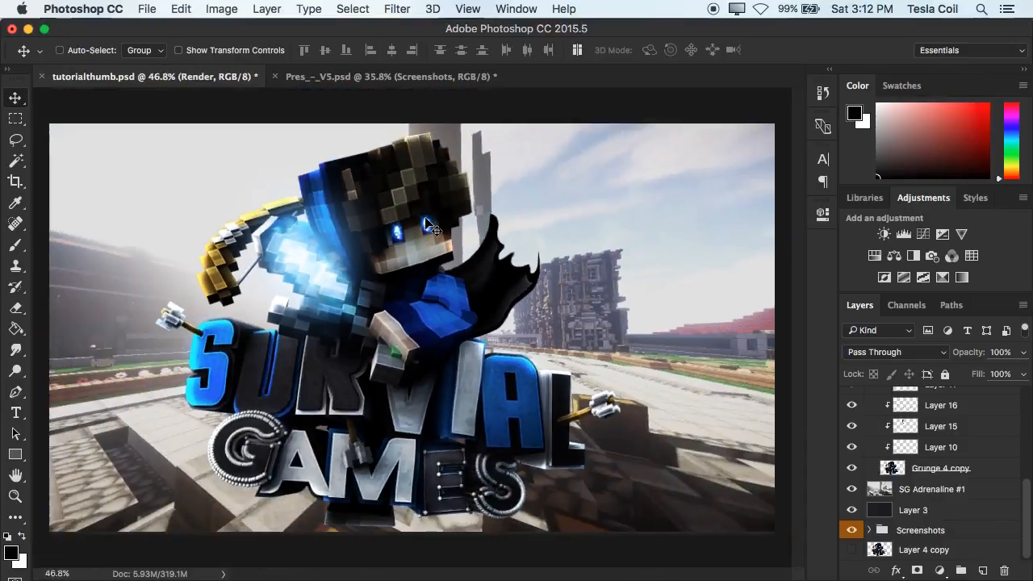
pyautogui.click(992, 475)
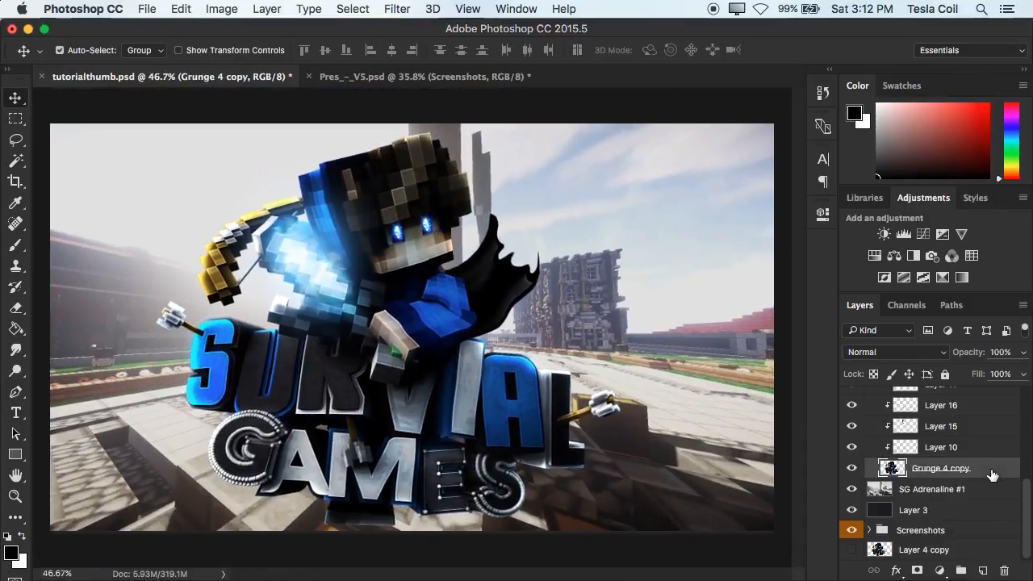
pyautogui.press('super+j')
pyautogui.moveTo(975, 474); pyautogui.dragTo(976, 498)
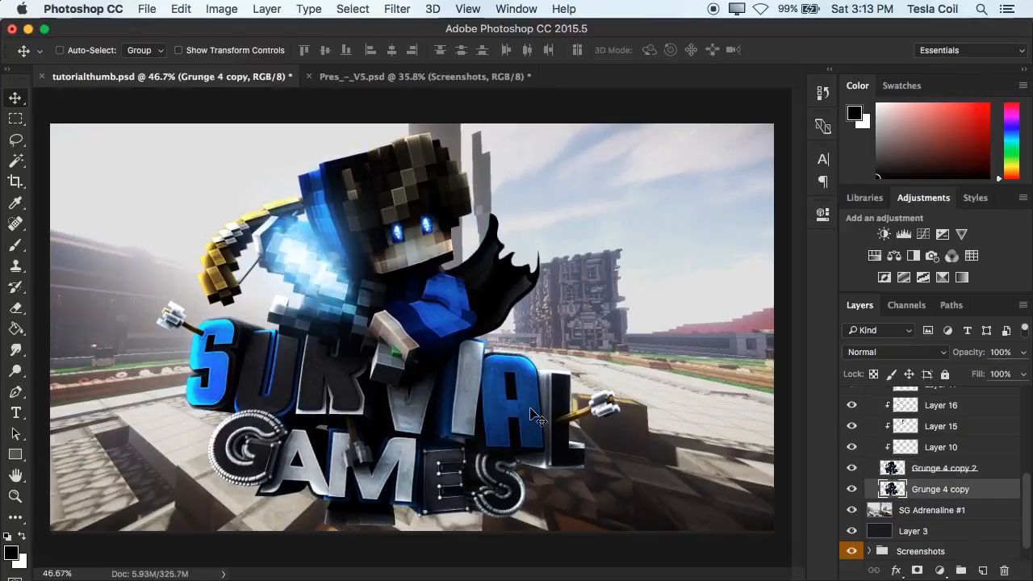
# Apply a Gaussian Blur to the lower Grunge 4 copy layer.
pyautogui.scroll(-3, 531, 415)
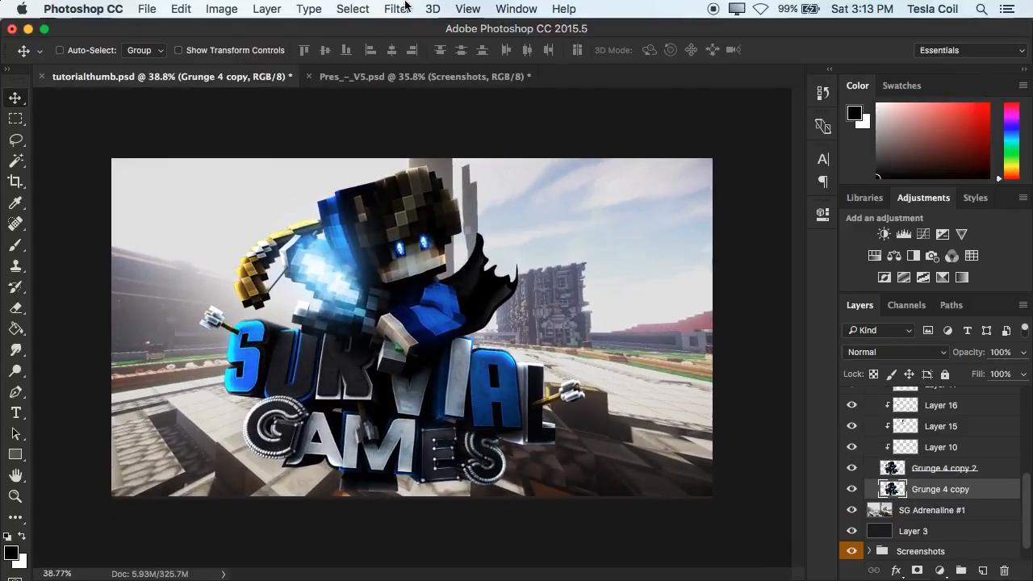
pyautogui.click(401, 8)
pyautogui.moveTo(485, 201)
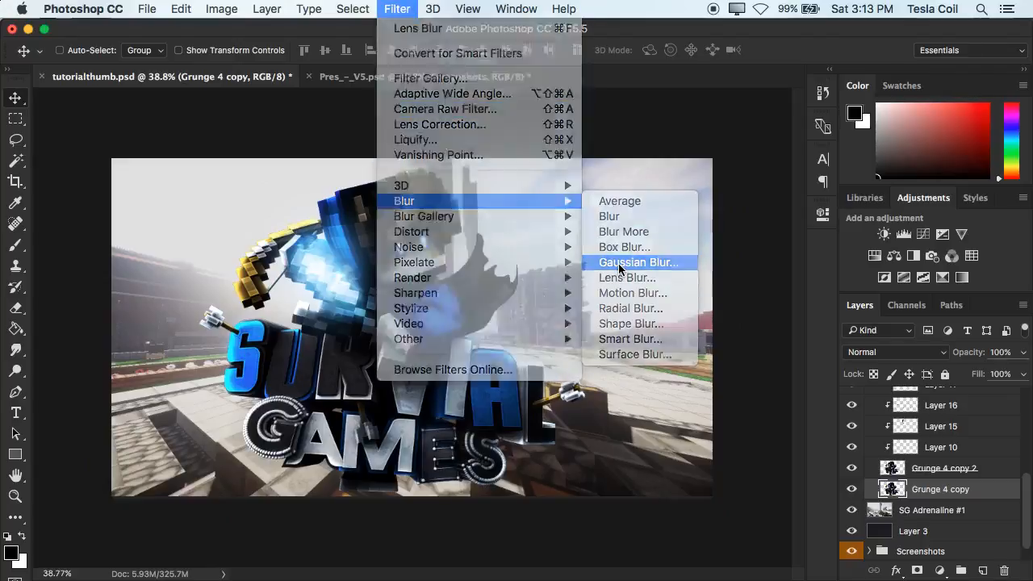
pyautogui.click(620, 269)
pyautogui.moveTo(728, 223); pyautogui.dragTo(623, 203)
pyautogui.click(793, 223)
# Move the blurred Grunge 4 copy above Grunge 4 copy 2, release its clipping and lower its opacity to about 20%.
pyautogui.moveTo(912, 489); pyautogui.dragTo(909, 458)
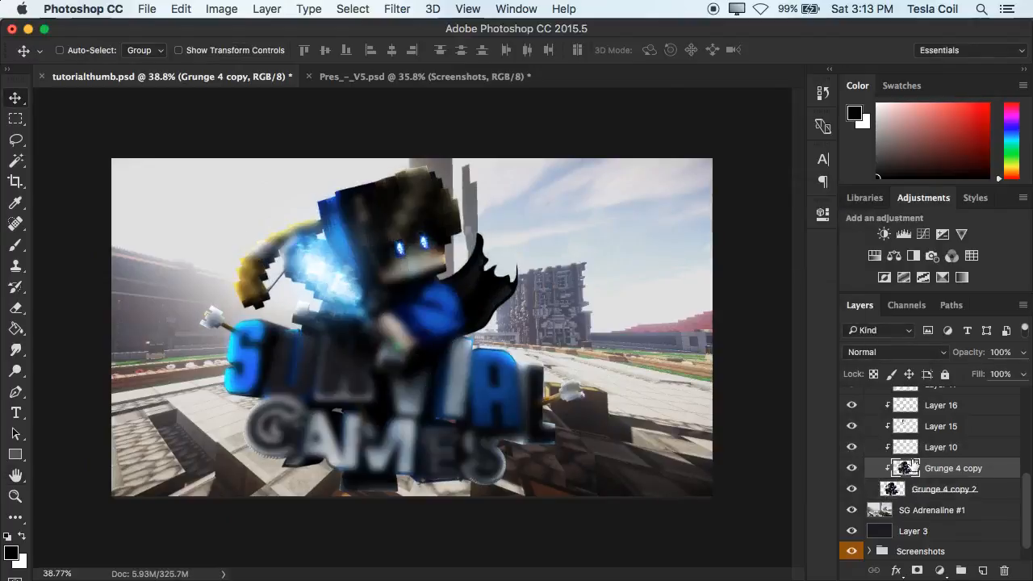
pyautogui.keyDown('alt'); pyautogui.click(910, 478); pyautogui.keyUp('alt')
pyautogui.press('super+0')
pyautogui.moveTo(1023, 353); pyautogui.dragTo(966, 379)
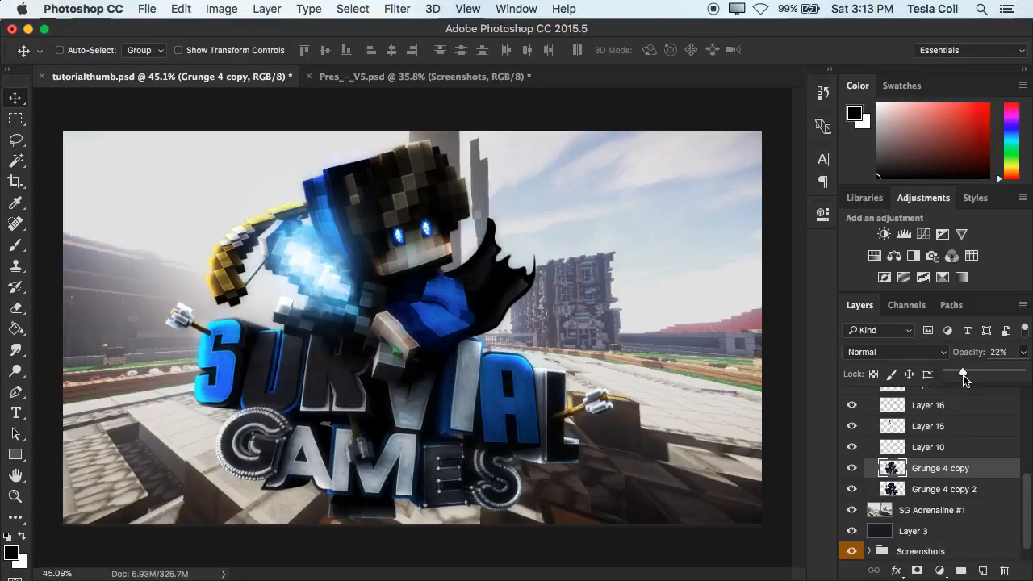
# Compare the render with and without the blurred Grunge 4 copy overlay.
pyautogui.click(851, 469)
pyautogui.click(852, 469)
pyautogui.click(851, 469)
pyautogui.click(852, 469)
pyautogui.click(852, 470)
pyautogui.click(851, 470)
pyautogui.click(852, 470)
pyautogui.click(851, 469)
# Add a layer mask to Grunge 4 copy and paint over parts of the render with a soft black 143 px brush at 51% opacity.
pyautogui.click(917, 571)
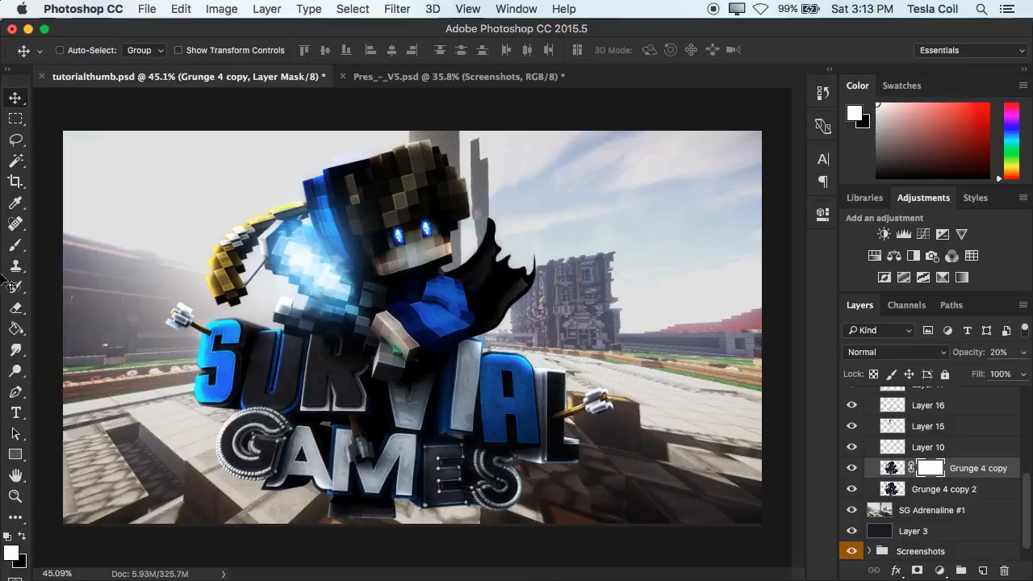
pyautogui.click(10, 239)
pyautogui.press('x')
pyautogui.rightClick(300, 137)
pyautogui.moveTo(425, 179); pyautogui.dragTo(450, 186)
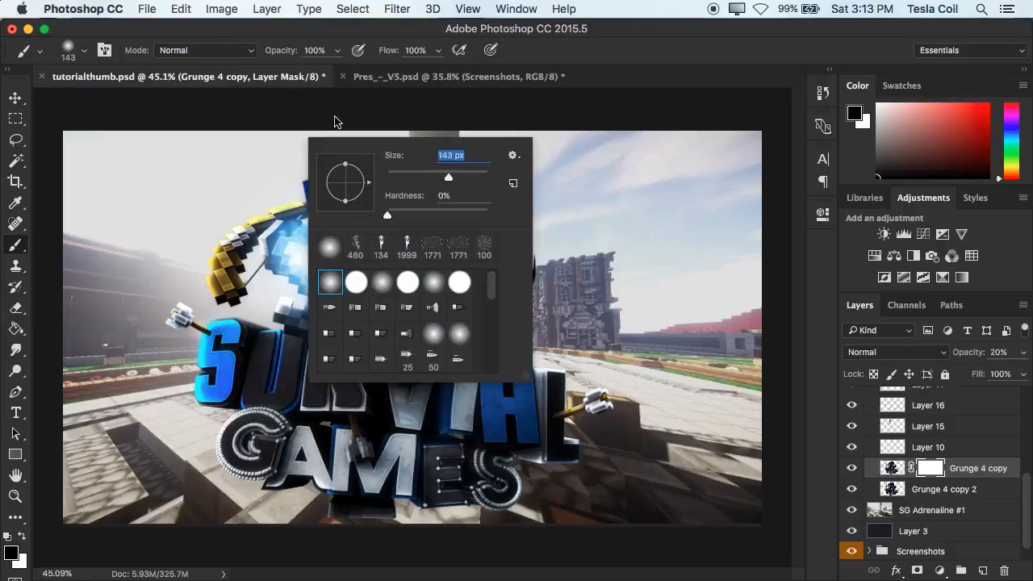
pyautogui.click(331, 49)
pyautogui.click(333, 51)
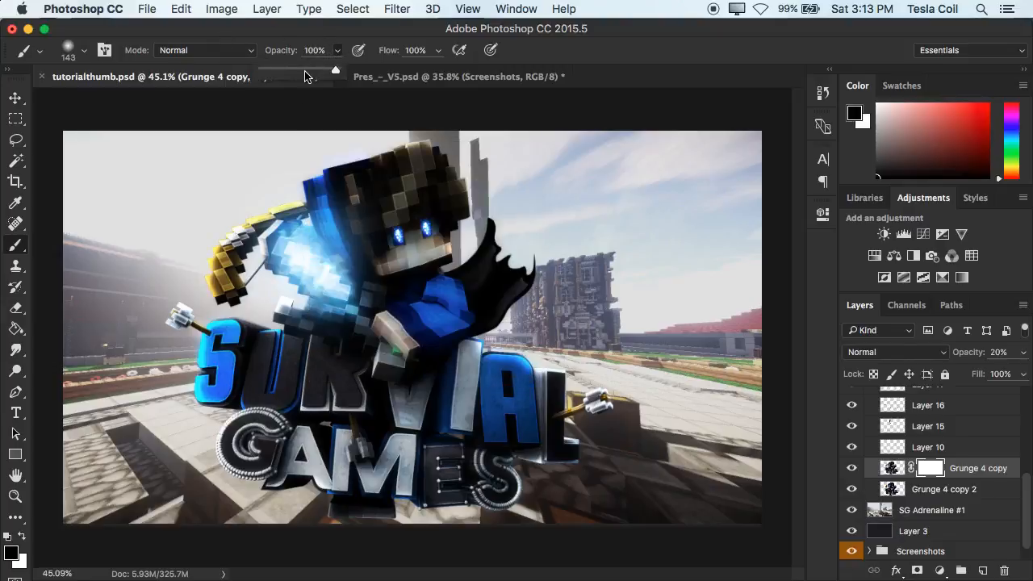
pyautogui.moveTo(300, 72); pyautogui.dragTo(299, 72)
pyautogui.click(484, 383)
pyautogui.click(463, 361)
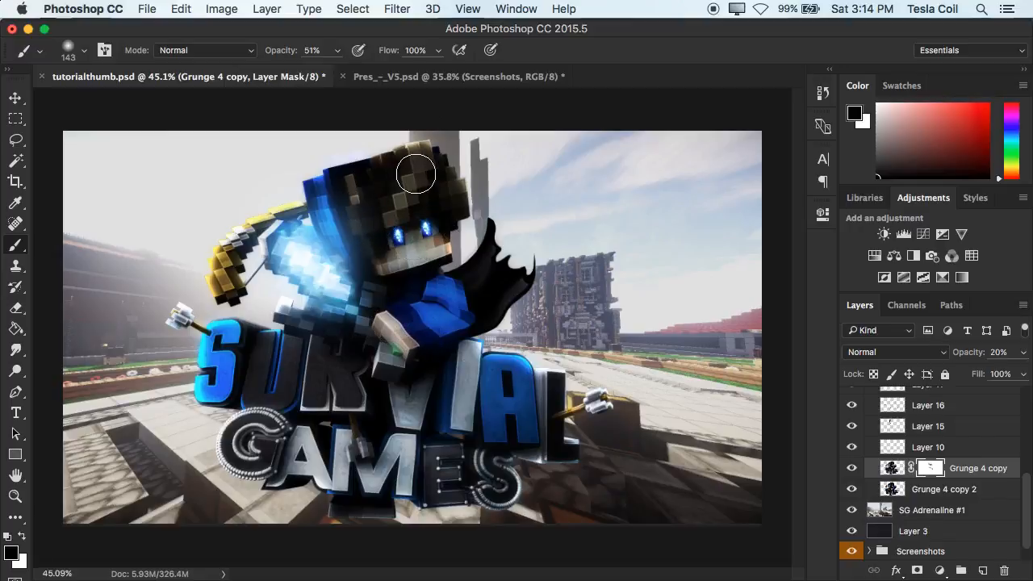
# Compare the render with and without the masked blur, and remove the layer mask from Grunge 4 copy.
pyautogui.click(853, 468)
pyautogui.click(852, 468)
pyautogui.click(852, 468)
pyautogui.click(852, 468)
pyautogui.click(556, 8)
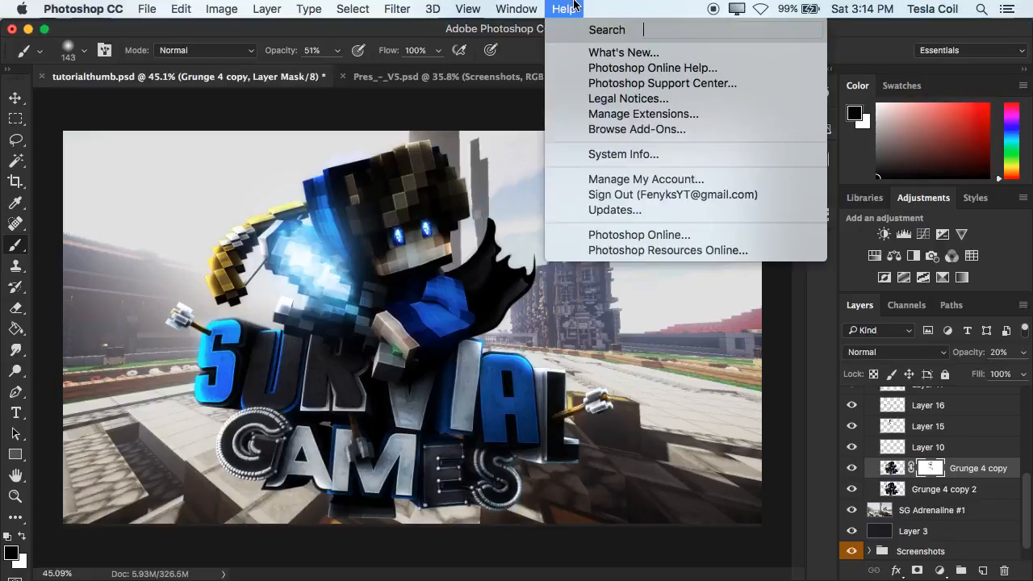
pyautogui.click(968, 403)
pyautogui.moveTo(940, 474); pyautogui.dragTo(962, 465)
pyautogui.press('BackSpace')
# Merge the Grunge 4 copy and Grunge 4 copy 2 layers into one layer.
pyautogui.scroll(6, 634, 376)
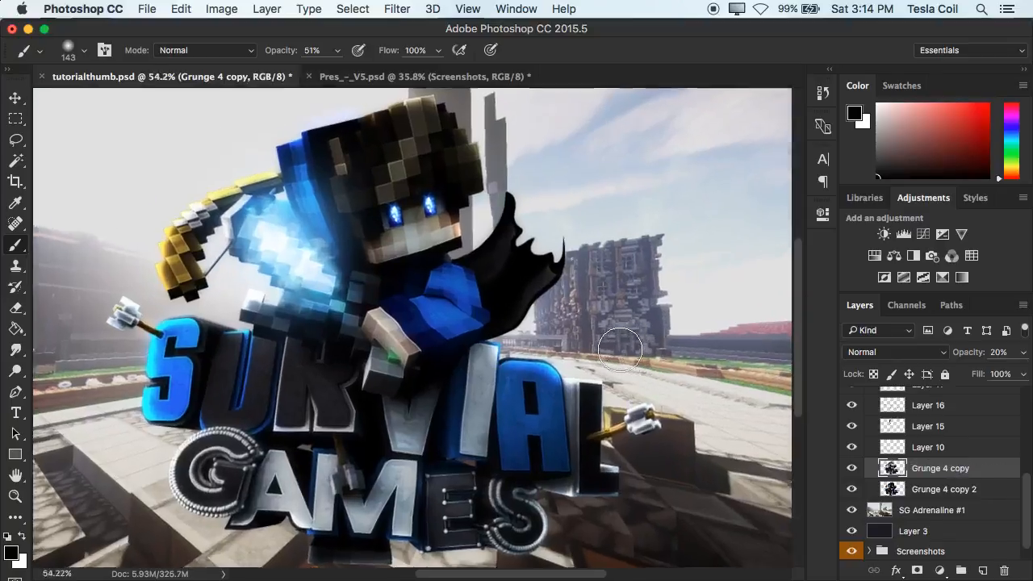
pyautogui.scroll(-6, 620, 349)
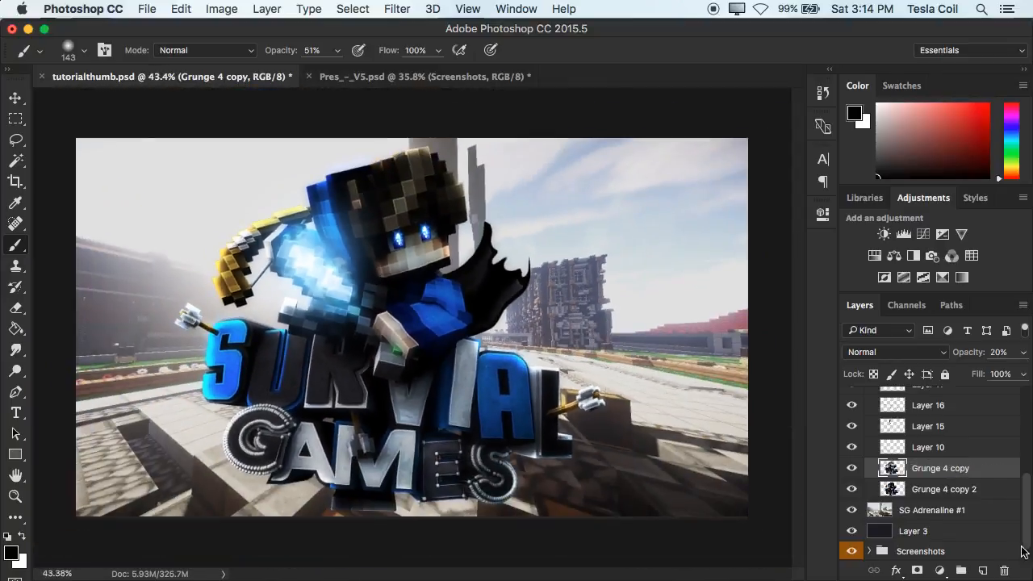
pyautogui.keyDown('shift'); pyautogui.click(942, 489); pyautogui.keyUp('shift')
pyautogui.rightClick(942, 492)
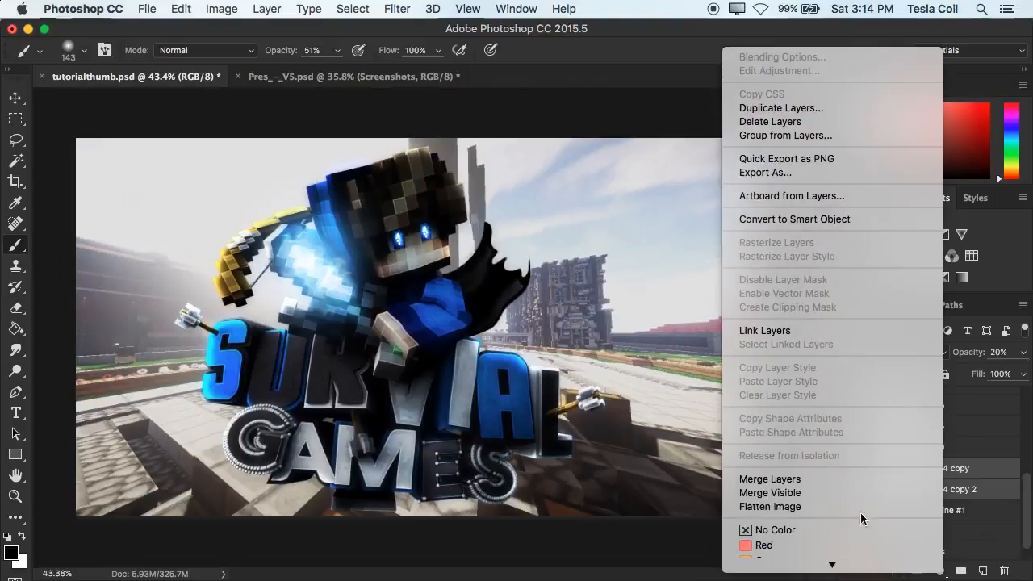
pyautogui.click(825, 482)
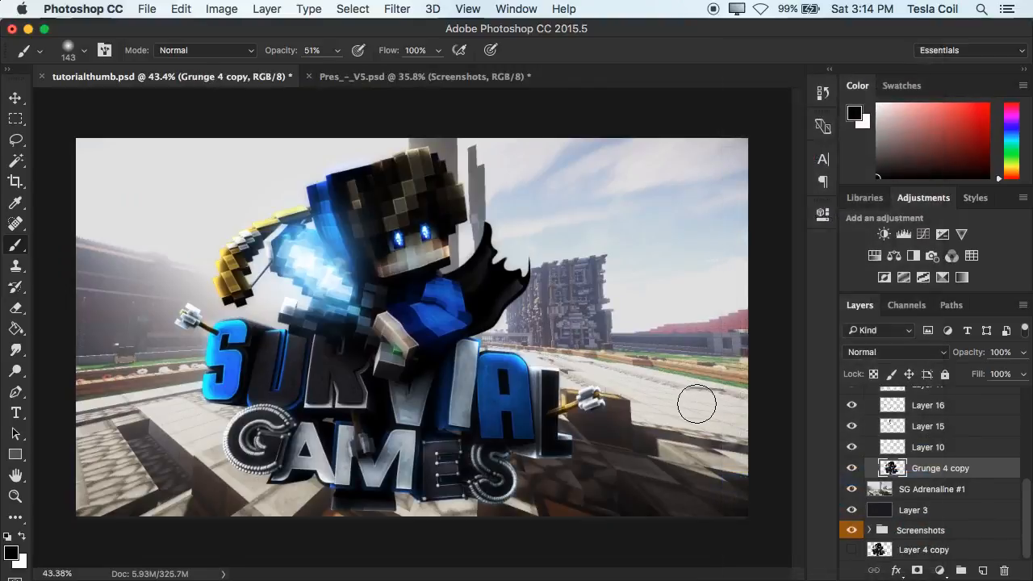
# Duplicate the merged render layer and apply a Motion Blur with an adjusted angle and a distance of 120 pixels to the duplicate.
pyautogui.press('super+j')
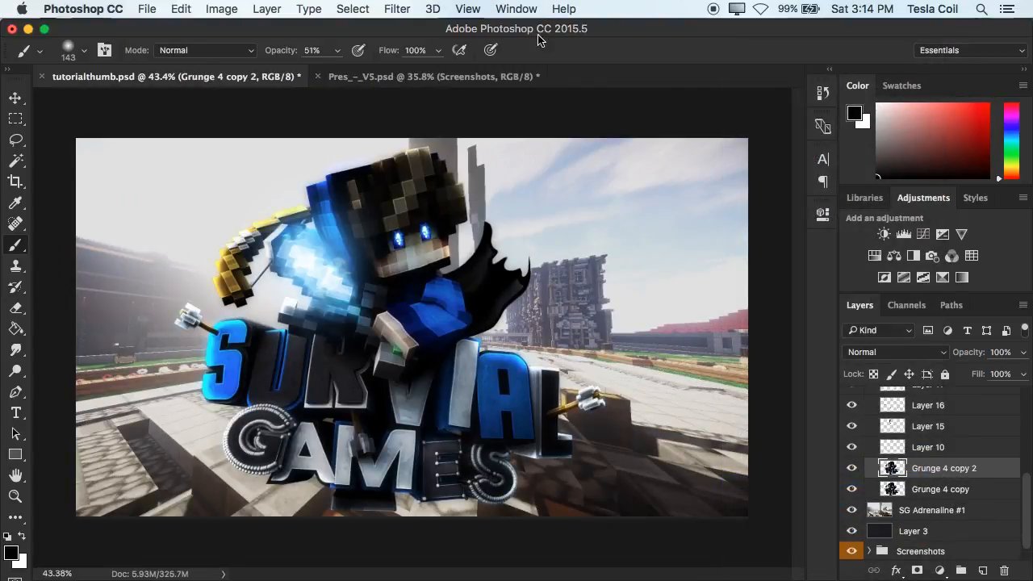
pyautogui.click(409, 7)
pyautogui.moveTo(557, 201)
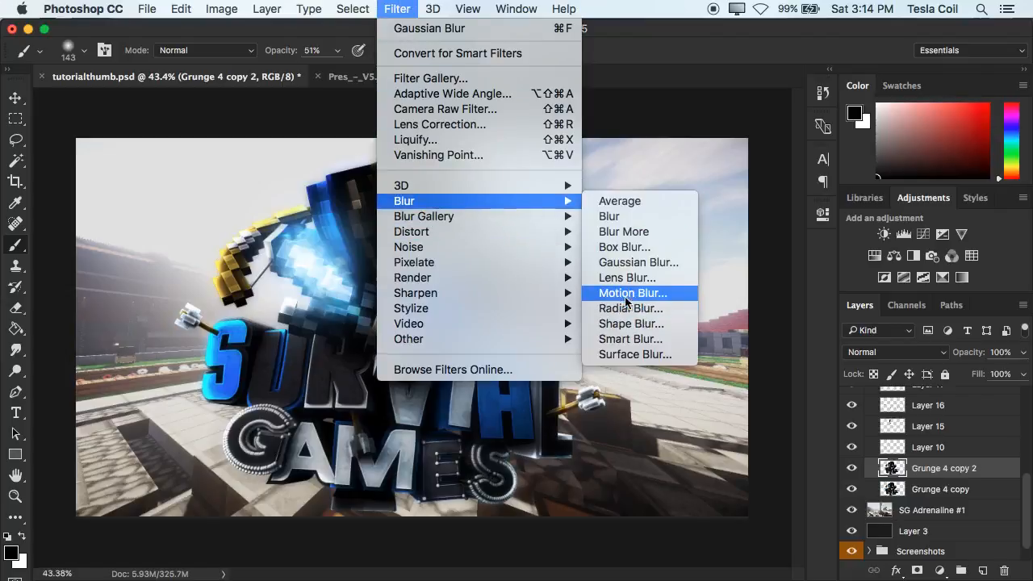
pyautogui.click(624, 293)
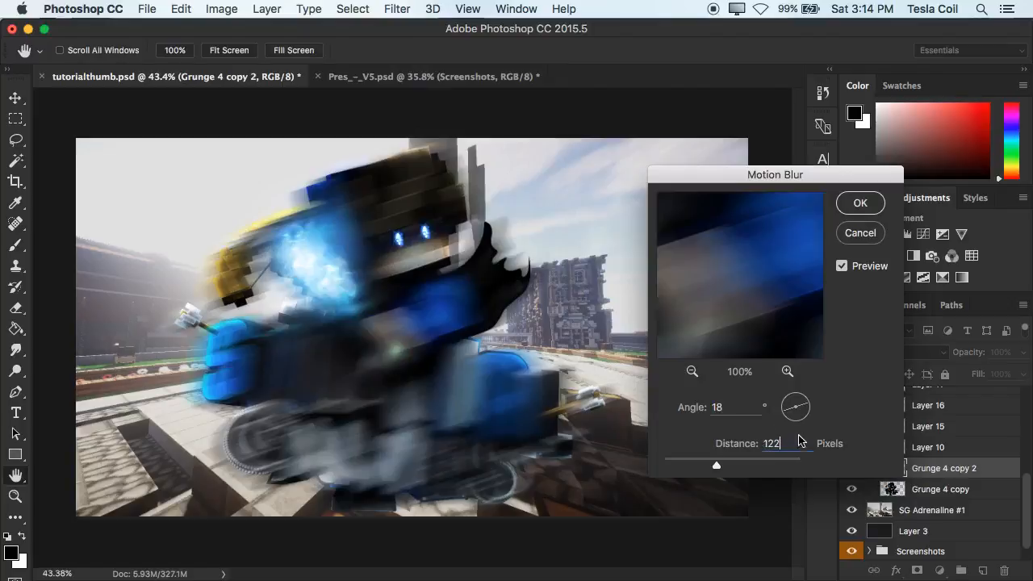
pyautogui.moveTo(716, 466); pyautogui.dragTo(723, 469)
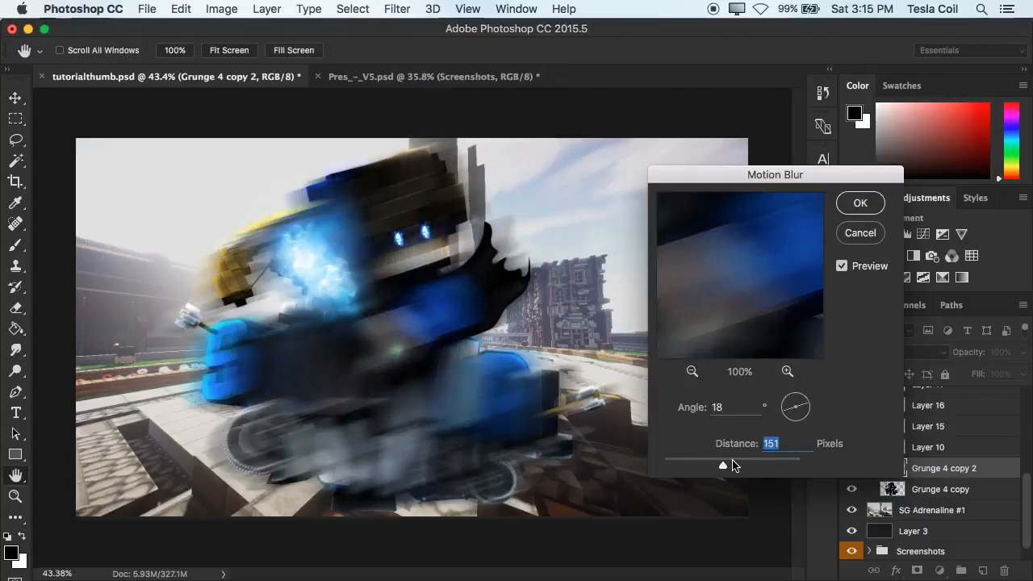
pyautogui.write('120')
pyautogui.moveTo(801, 410); pyautogui.dragTo(803, 412)
pyautogui.click(860, 203)
# Place the motion-blurred Grunge 4 copy 2 below Grunge 4 copy and reposition it with Free Transform.
pyautogui.moveTo(928, 468); pyautogui.dragTo(928, 500)
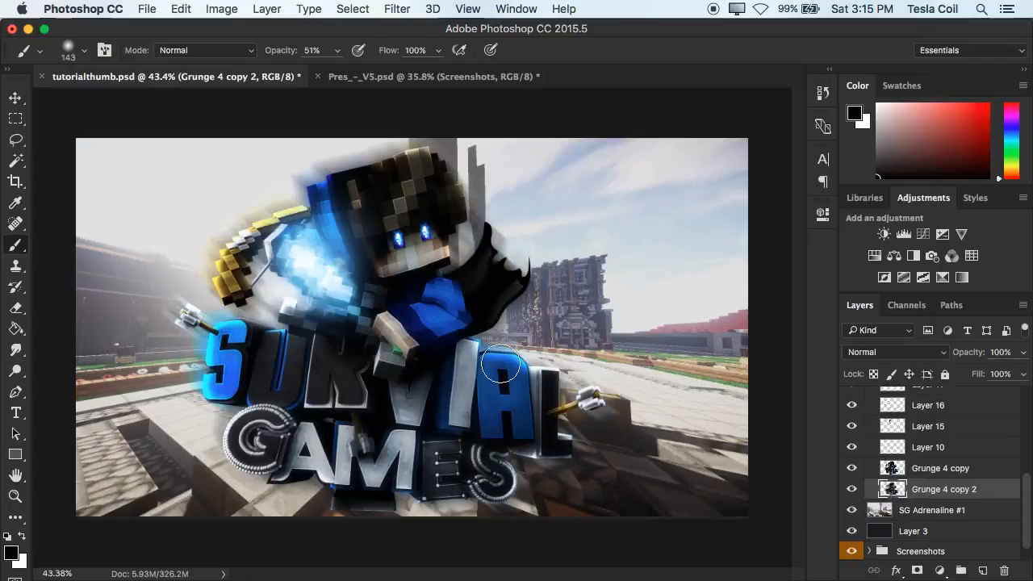
pyautogui.hotkey('ctrl', 't')
pyautogui.moveTo(606, 420)
pyautogui.mouseDown()
pyautogui.moveTo(510, 402)
pyautogui.moveTo(515, 392)
pyautogui.moveTo(538, 404)
pyautogui.mouseUp()
pyautogui.press('Return')
# Lower the opacity of the motion-blurred Grunge 4 copy 2 layer and add a layer mask to it.
pyautogui.click(1024, 352)
pyautogui.click(997, 377)
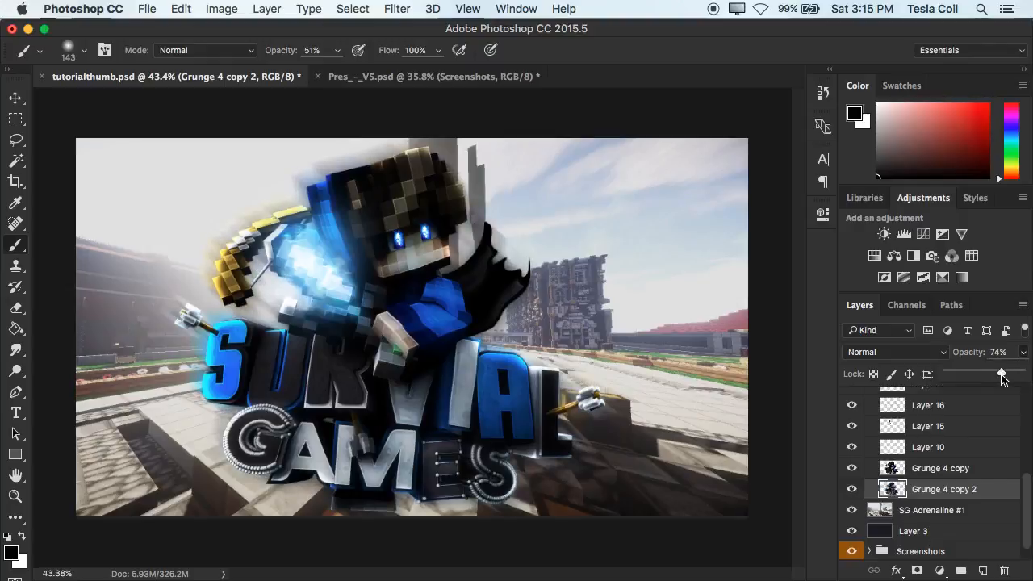
pyautogui.moveTo(1001, 379); pyautogui.dragTo(1007, 378)
pyautogui.click(917, 571)
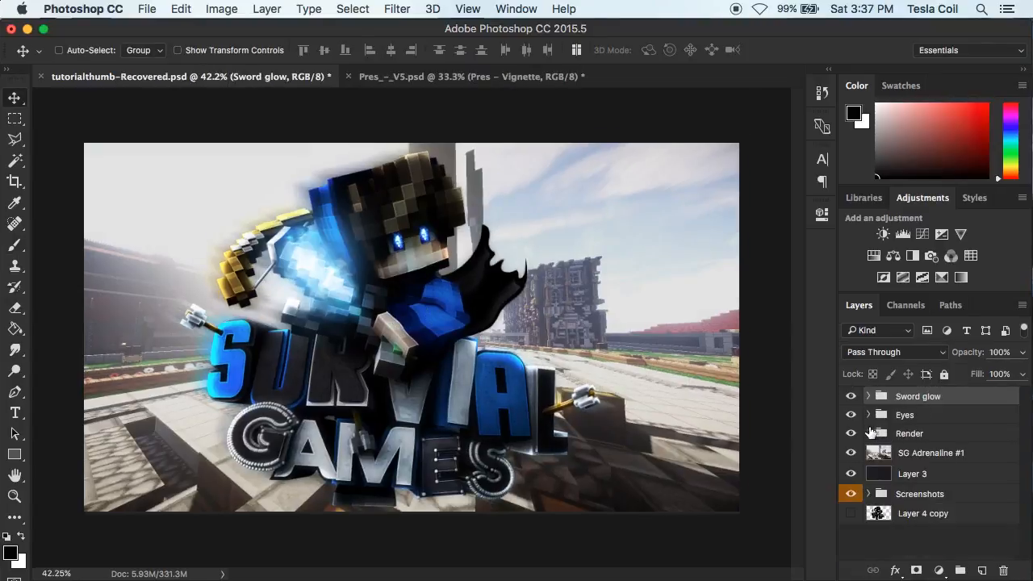
# Expand the Render group in tutorialthumb-Recovered.psd and locate its Grunge 4 copy 2 layer.
pyautogui.click(869, 433)
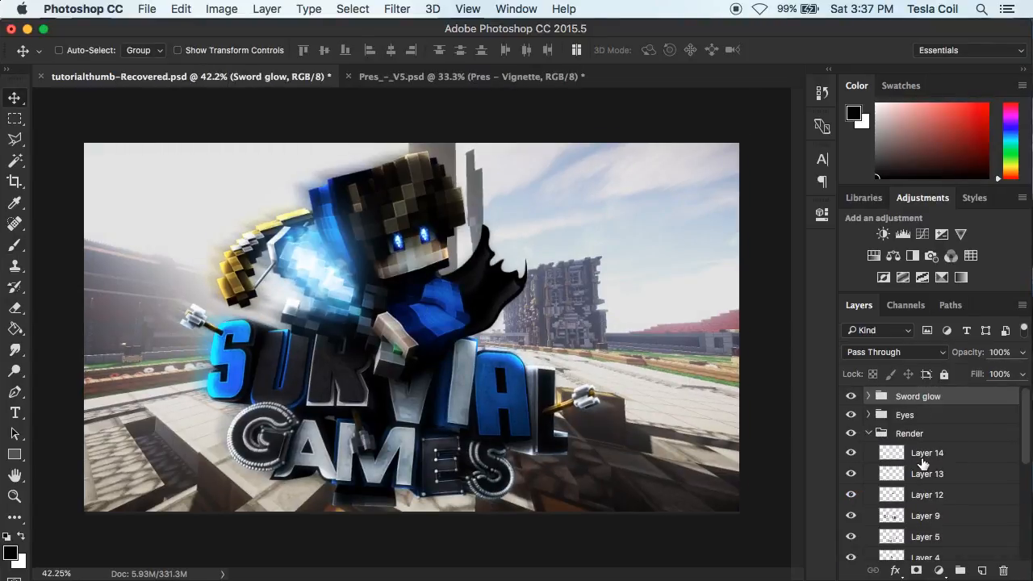
pyautogui.scroll(4, 572, 364)
pyautogui.scroll(-4, 573, 364)
pyautogui.scroll(2, 572, 364)
pyautogui.scroll(-5, 933, 478)
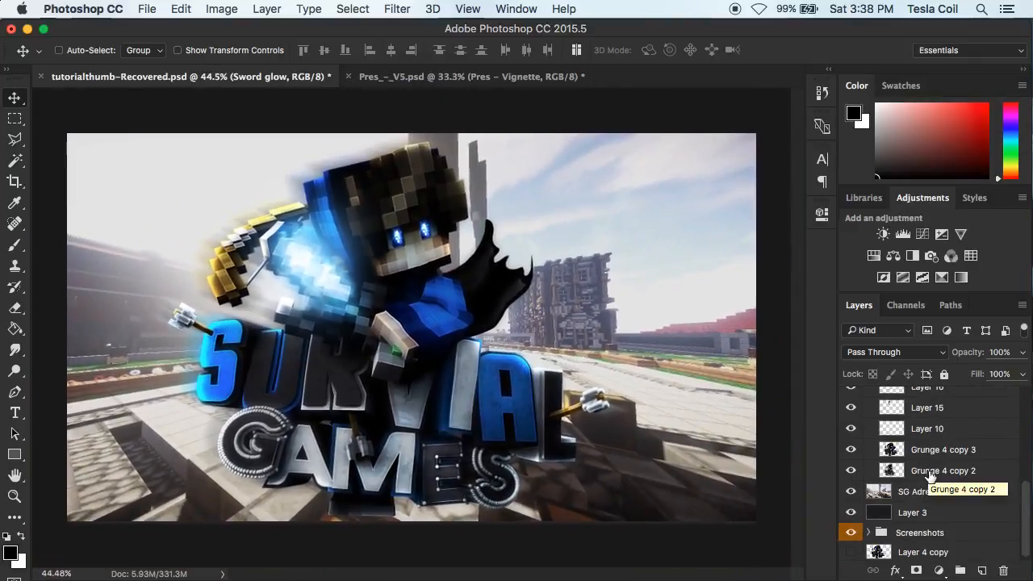
# Toggle the visibility of the Grunge 4 copy 2 layer to compare the render with and without its motion blur.
pyautogui.click(922, 450)
pyautogui.click(897, 473)
pyautogui.click(852, 470)
pyautogui.click(851, 470)
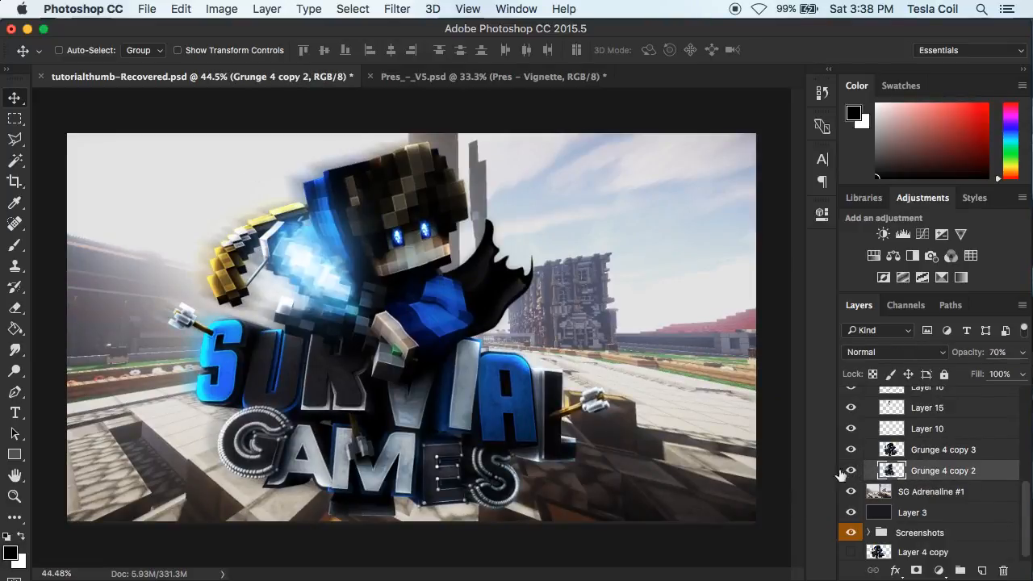
# Create a new layer above Grunge 4 copy 3 and clip it to that layer.
pyautogui.click(936, 453)
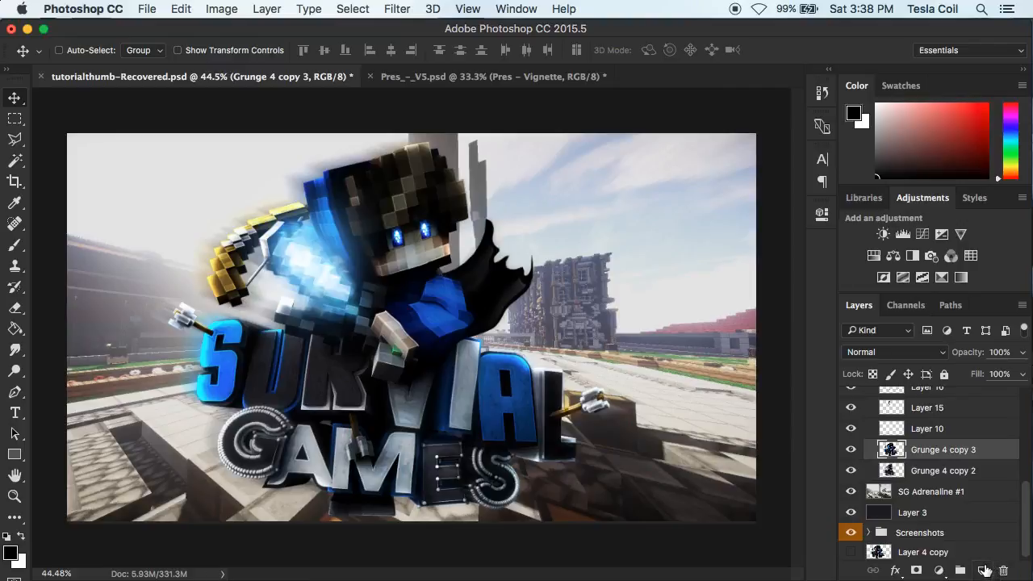
pyautogui.click(983, 570)
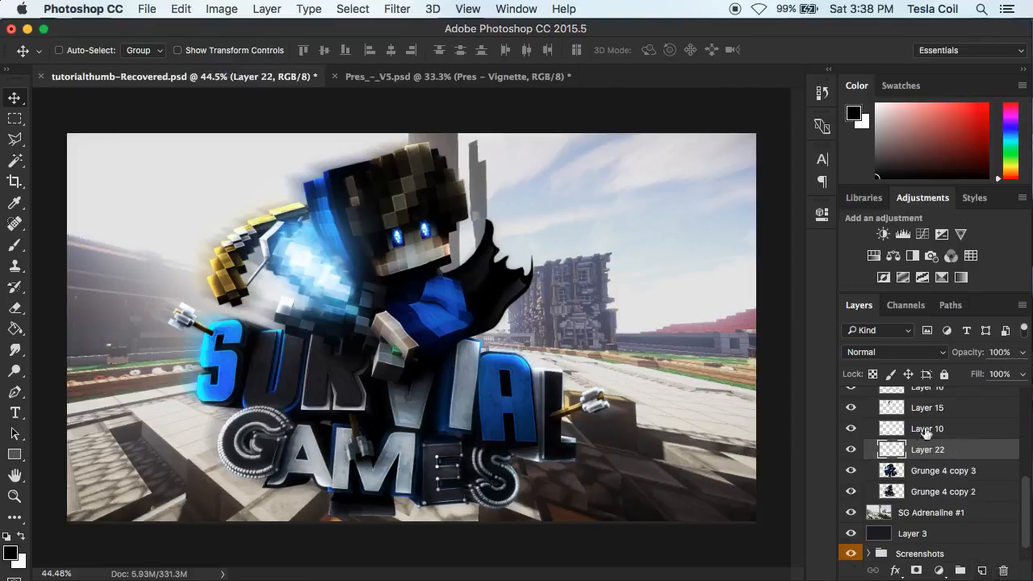
pyautogui.hotkey('ctrl', 'alt', 'g')
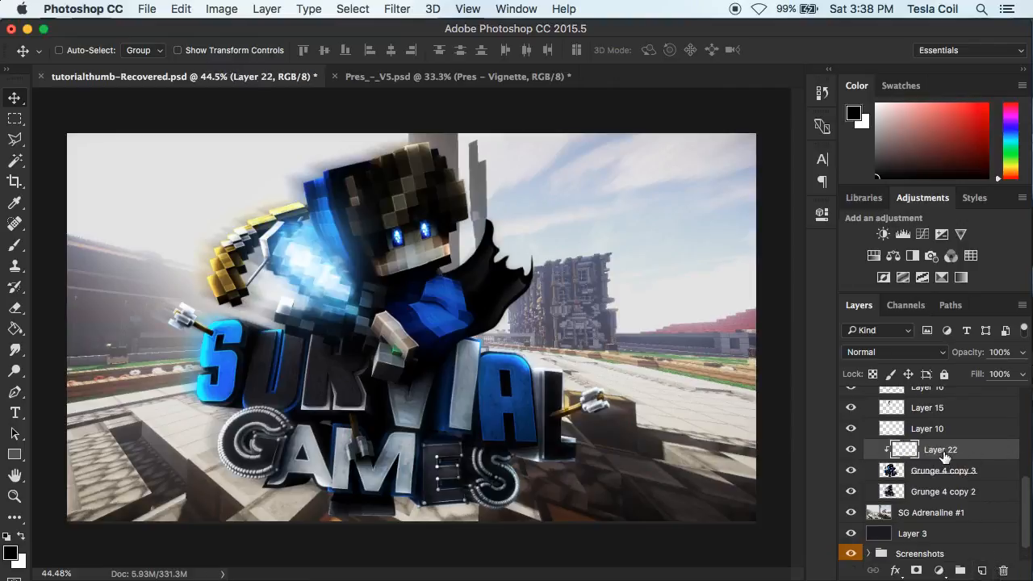
# Paint soft black shading on Layer 22 along the lower and right edges of the lettering with a 150-pixel brush.
pyautogui.press('b')
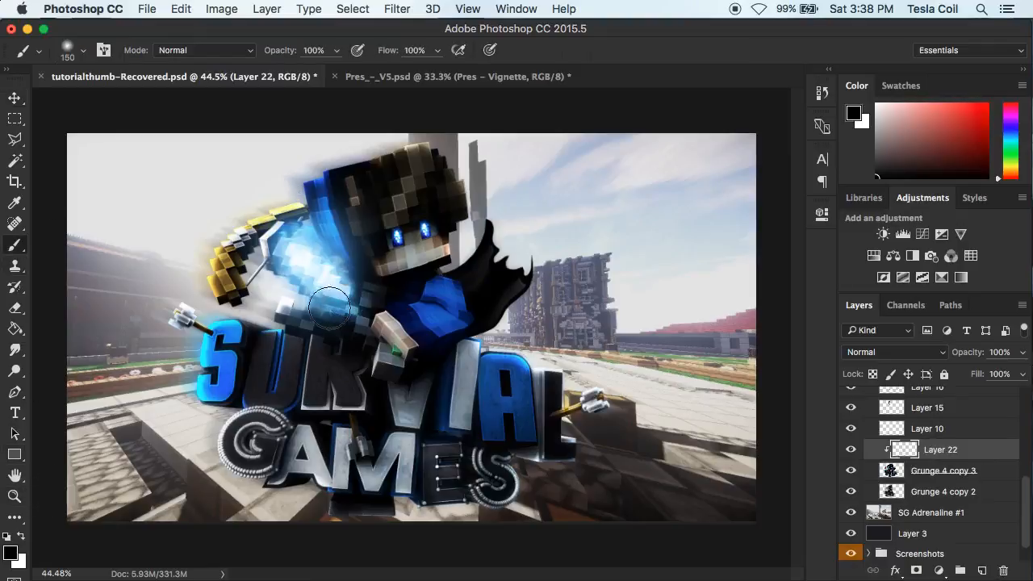
pyautogui.click(10, 553)
pyautogui.click(908, 173)
pyautogui.scroll(4, 559, 367)
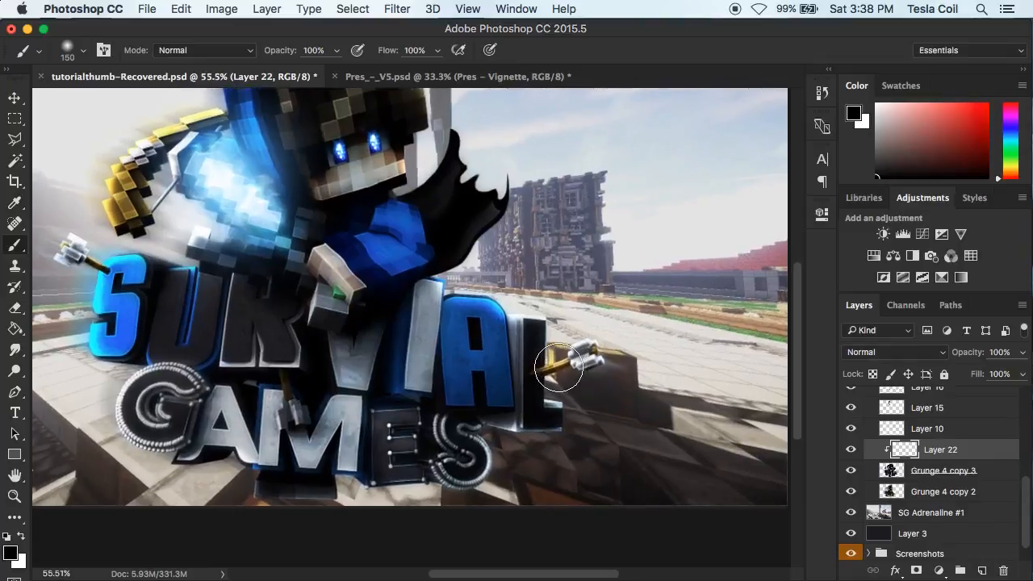
pyautogui.scroll(-4, 559, 367)
pyautogui.scroll(3, 600, 192)
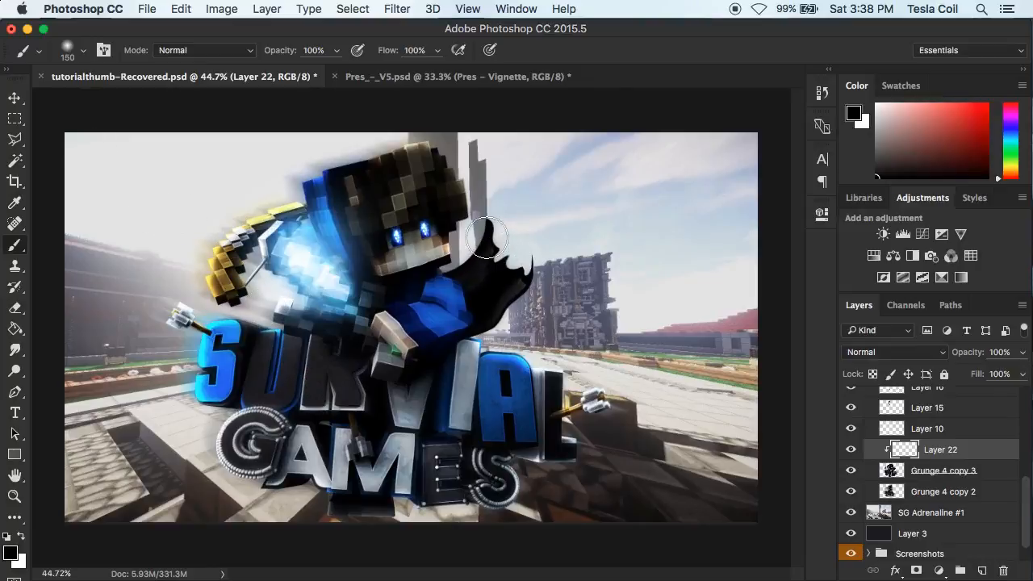
pyautogui.scroll(3, 487, 238)
pyautogui.scroll(-5, 487, 238)
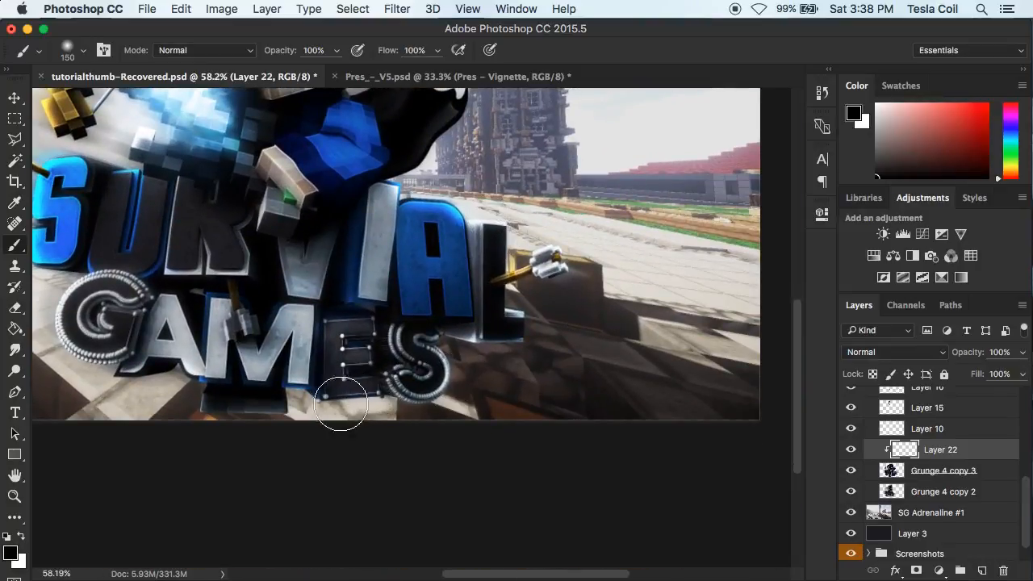
pyautogui.moveTo(332, 410)
pyautogui.mouseDown()
pyautogui.moveTo(434, 400)
pyautogui.moveTo(535, 346)
pyautogui.moveTo(583, 230)
pyautogui.moveTo(518, 209)
pyautogui.mouseUp()
# Brush black shading onto Layer 22 over the right side of the head and cape and along the bottom of the GAMES lettering.
pyautogui.scroll(5, 518, 208)
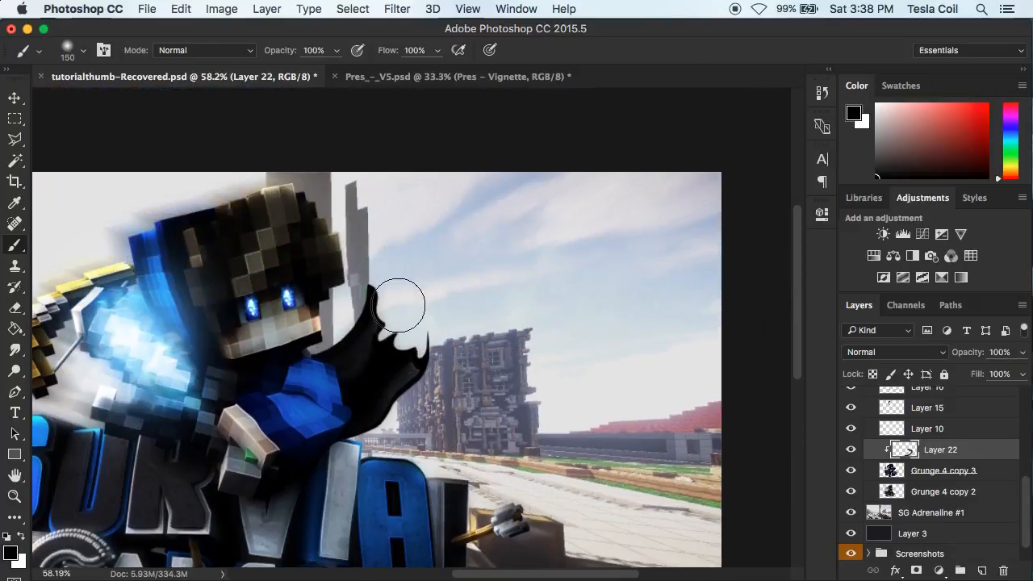
pyautogui.moveTo(333, 335)
pyautogui.mouseDown()
pyautogui.moveTo(355, 246)
pyautogui.moveTo(346, 210)
pyautogui.moveTo(323, 173)
pyautogui.mouseUp()
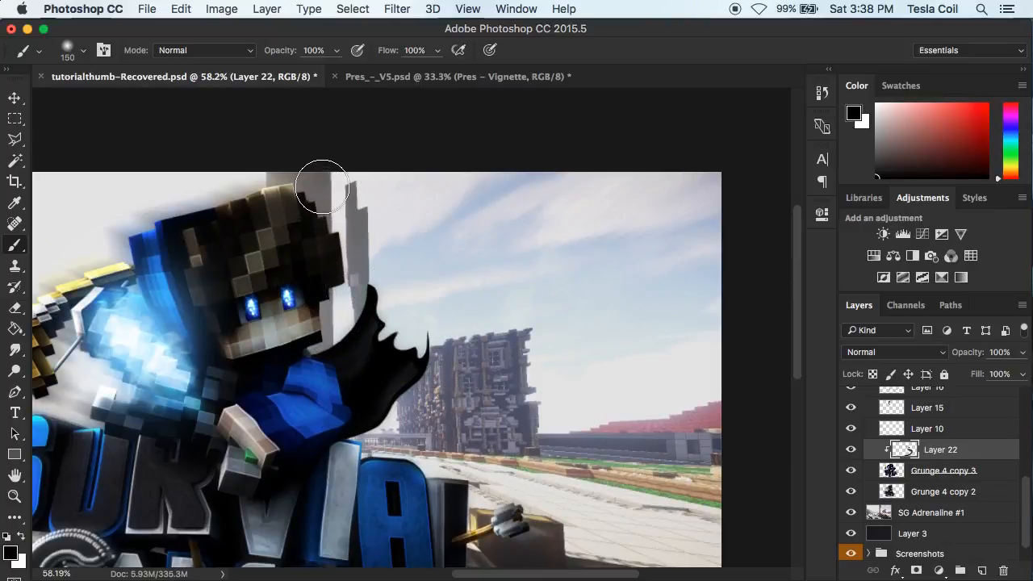
pyautogui.scroll(-5, 322, 187)
pyautogui.hscroll(-3, 322, 186)
pyautogui.moveTo(300, 398)
pyautogui.mouseDown()
pyautogui.moveTo(443, 426)
pyautogui.moveTo(271, 447)
pyautogui.moveTo(251, 417)
pyautogui.moveTo(126, 380)
pyautogui.moveTo(189, 404)
pyautogui.mouseUp()
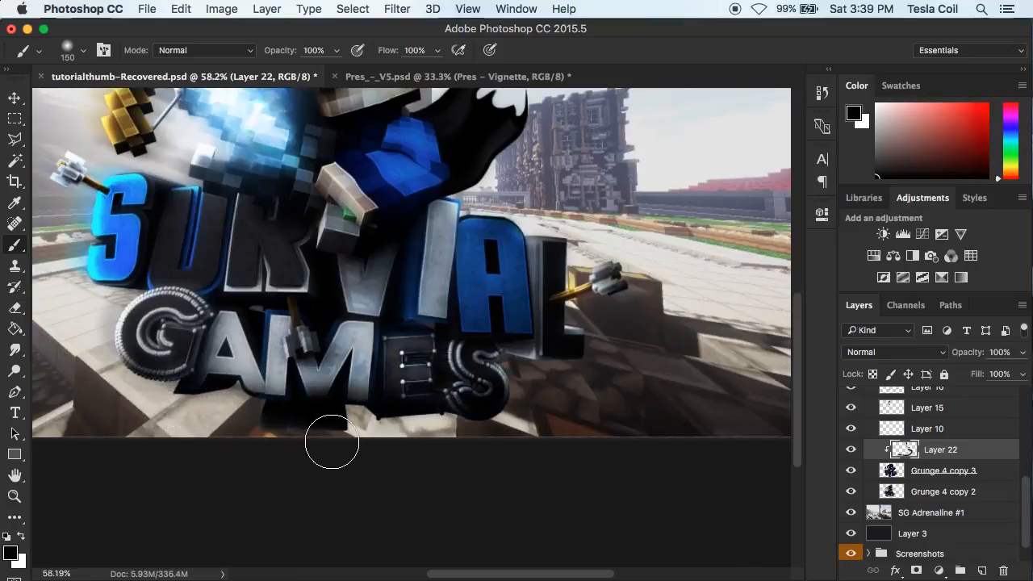
pyautogui.scroll(5, 330, 436)
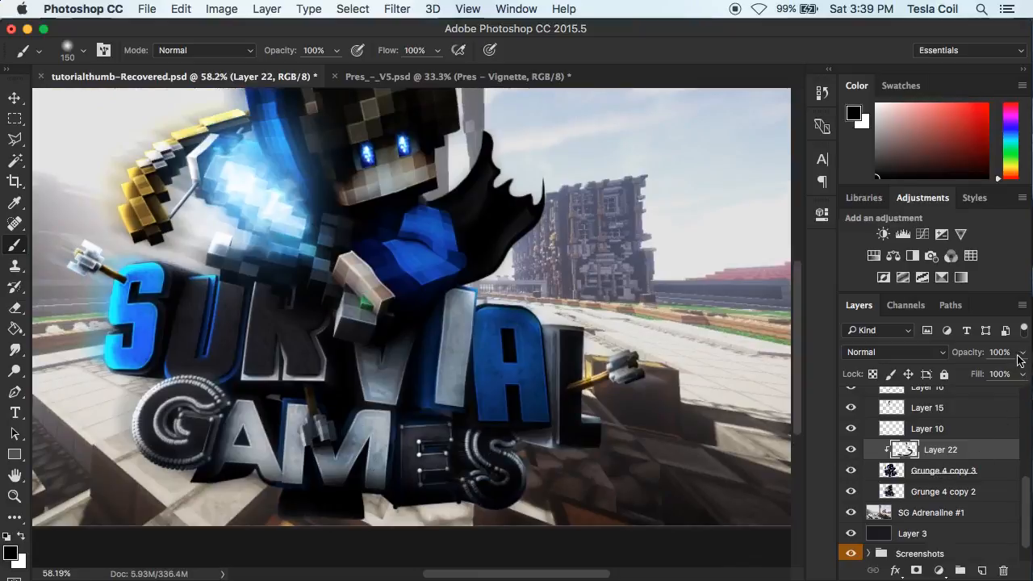
# Lower the opacity of Layer 22 to 59% and toggle its visibility to compare the shading.
pyautogui.click(1015, 347)
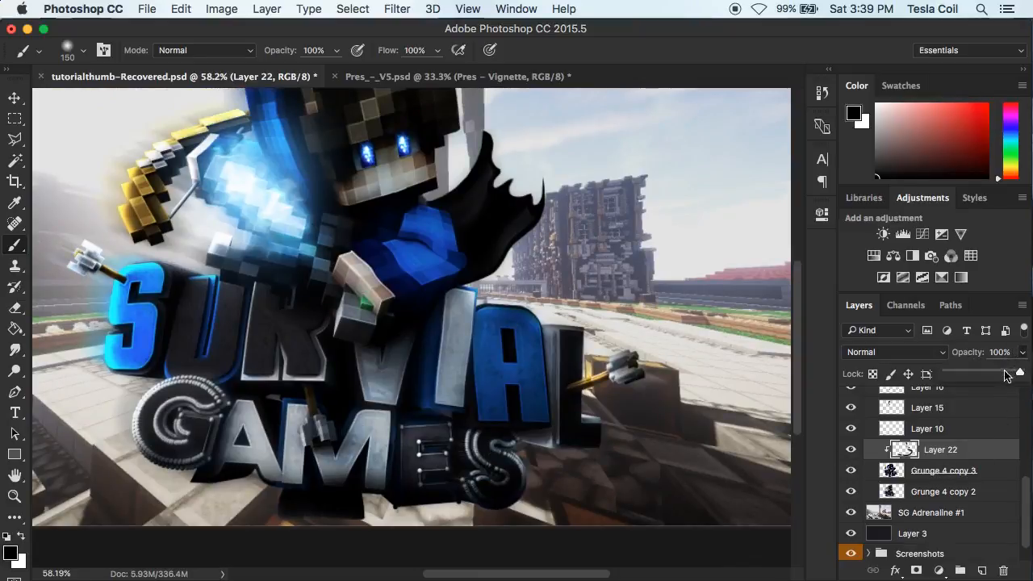
pyautogui.click(1008, 373)
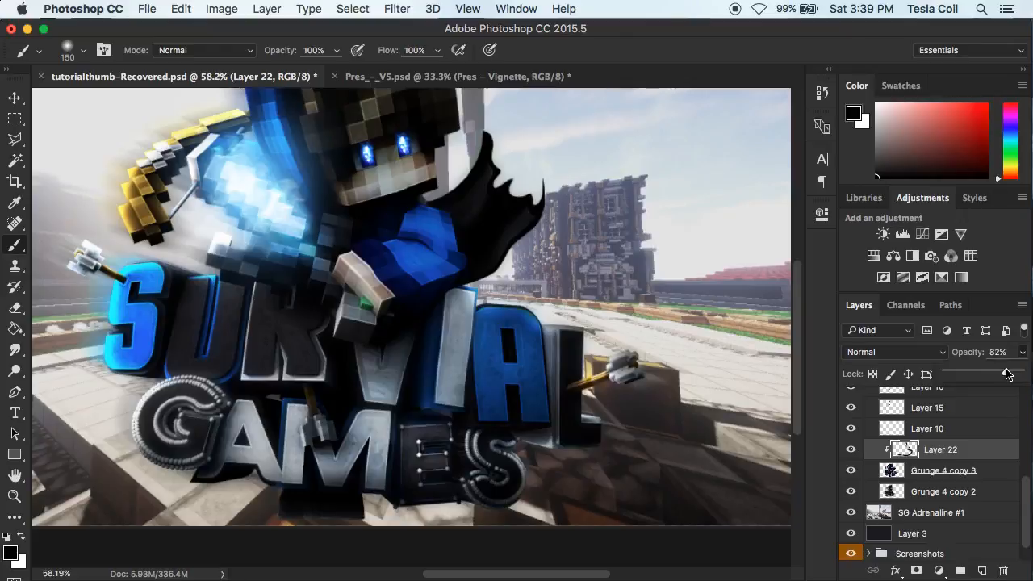
pyautogui.moveTo(1007, 374); pyautogui.dragTo(990, 374)
pyautogui.scroll(-4, 614, 323)
pyautogui.click(847, 450)
pyautogui.click(850, 450)
pyautogui.click(850, 450)
pyautogui.click(850, 450)
pyautogui.click(850, 451)
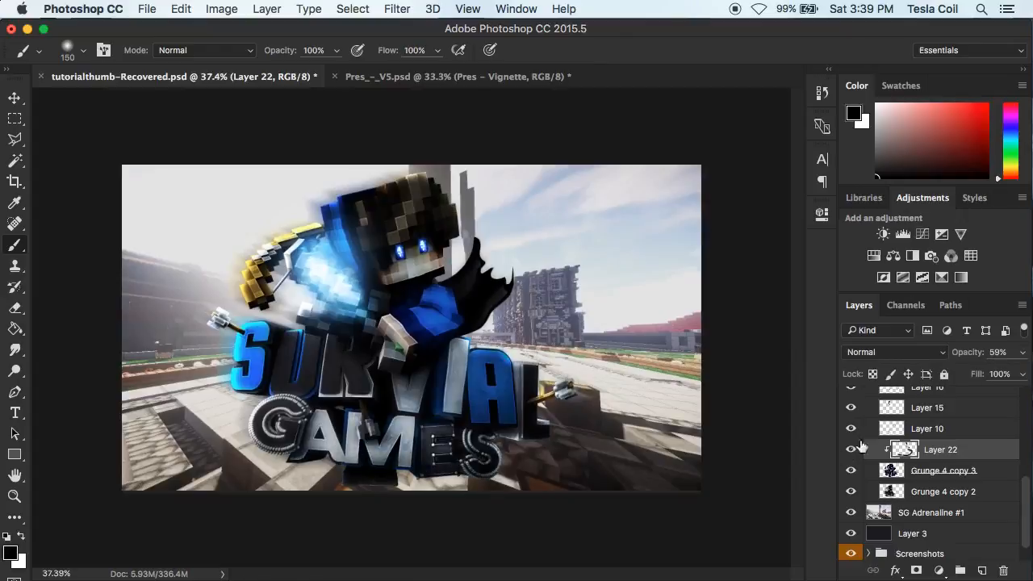
# Reduce the opacity of Layer 22 to 34% and compare the render with the shading on and off.
pyautogui.click(1022, 358)
pyautogui.moveTo(989, 374); pyautogui.dragTo(975, 373)
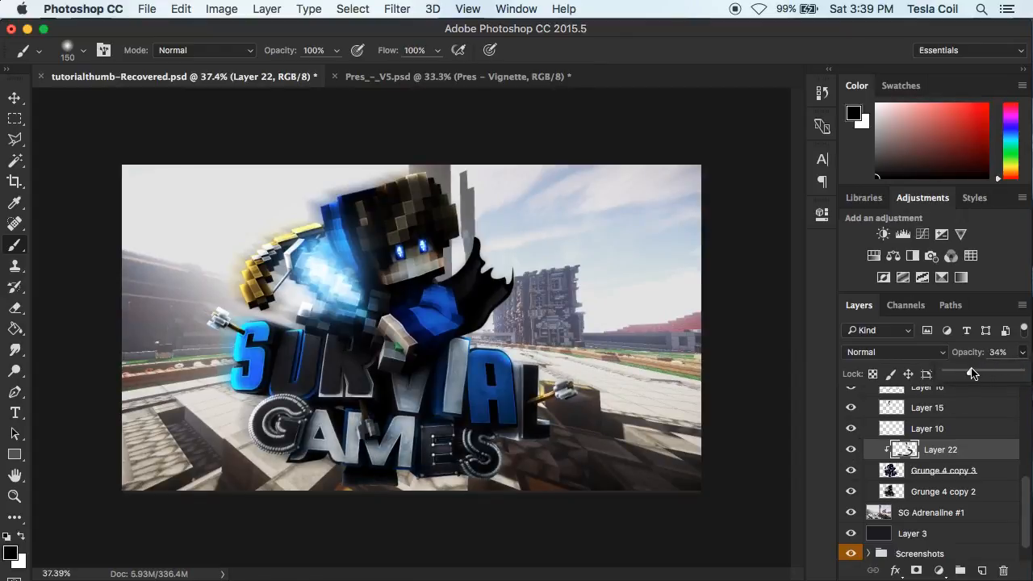
pyautogui.click(851, 450)
pyautogui.click(850, 451)
pyautogui.click(850, 451)
pyautogui.click(850, 451)
pyautogui.click(851, 451)
pyautogui.click(850, 452)
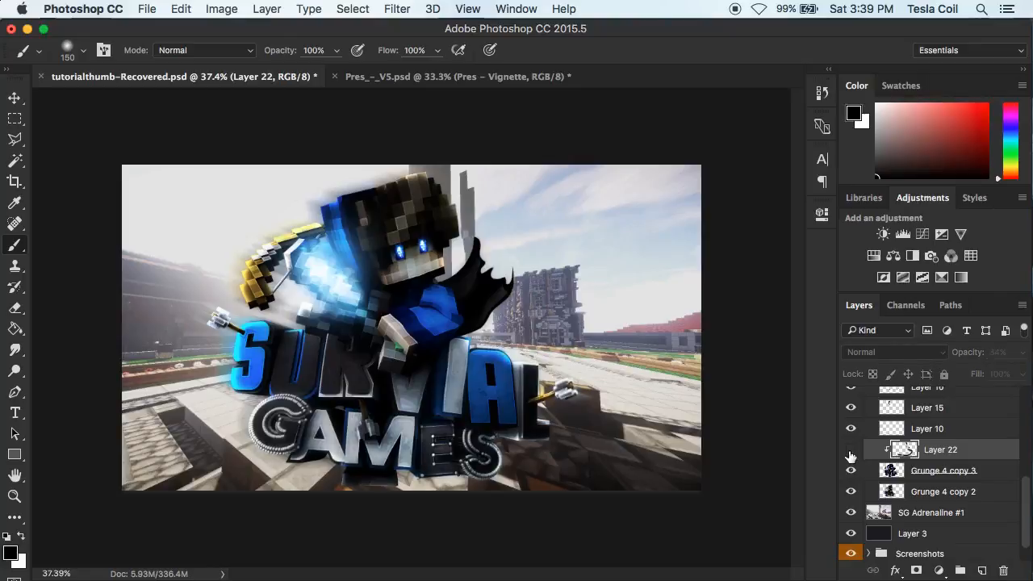
# Set the opacity of Layer 22 to 18% and merge it with Grunge 4 copy 3.
pyautogui.click(1022, 352)
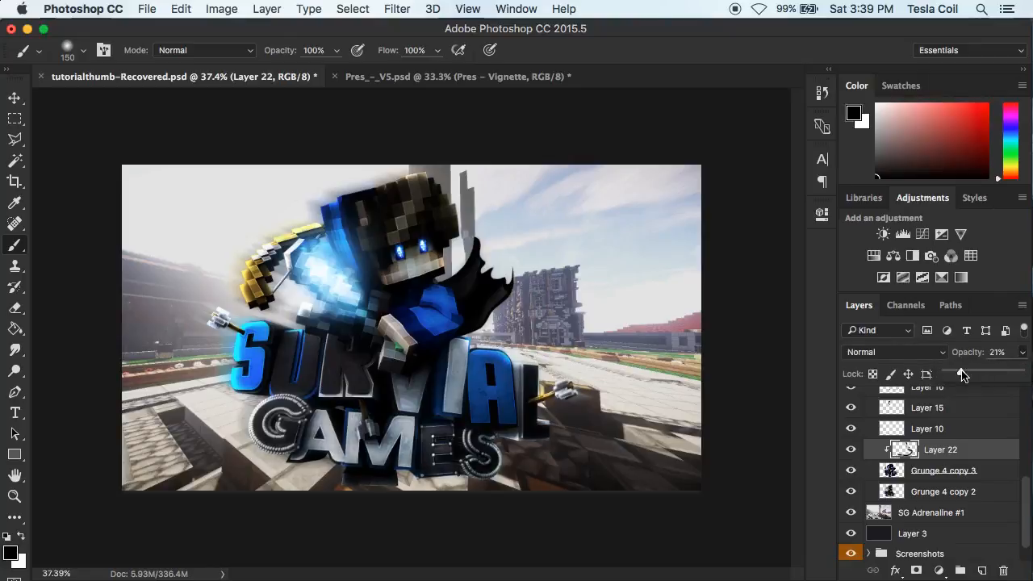
pyautogui.keyDown('shift'); pyautogui.click(983, 476); pyautogui.keyUp('shift')
pyautogui.rightClick(983, 476)
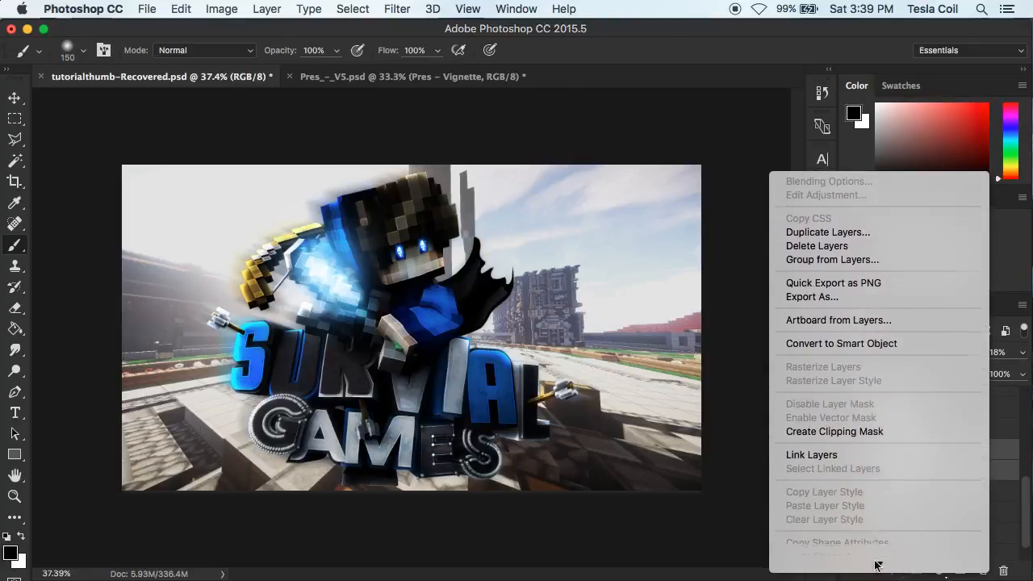
pyautogui.click(807, 519)
pyautogui.click(952, 475)
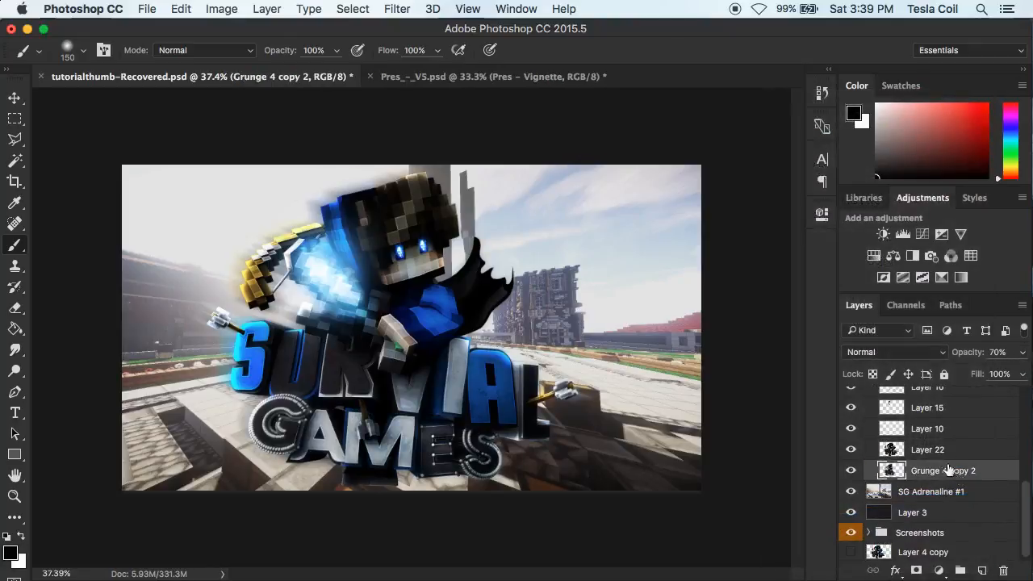
pyautogui.click(976, 456)
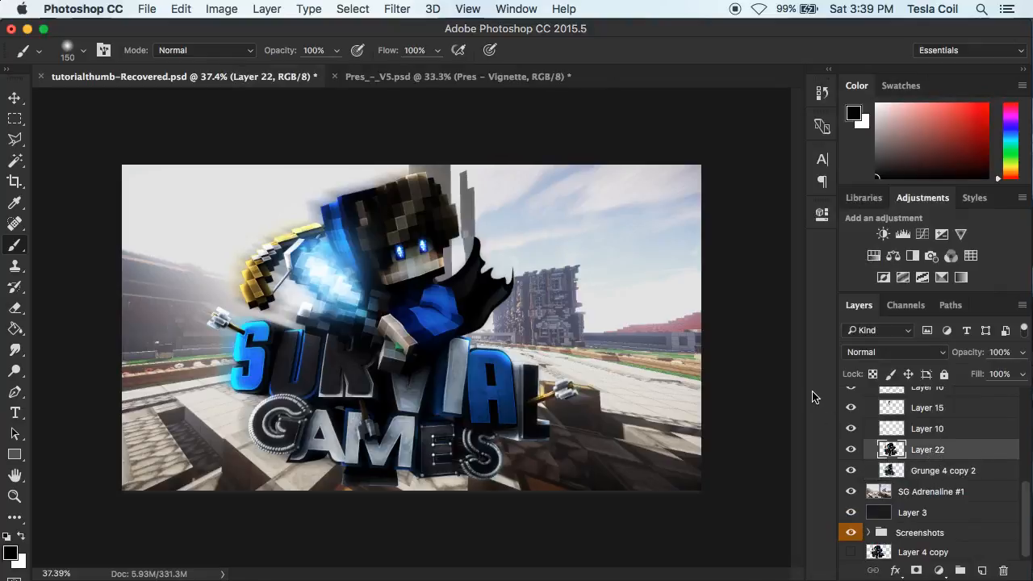
# Outline the character's front arm and blue sleeve with the Polygonal Lasso and copy the selection to a new layer.
pyautogui.scroll(10, 569, 322)
pyautogui.scroll(-3, 569, 323)
pyautogui.scroll(-2, 569, 323)
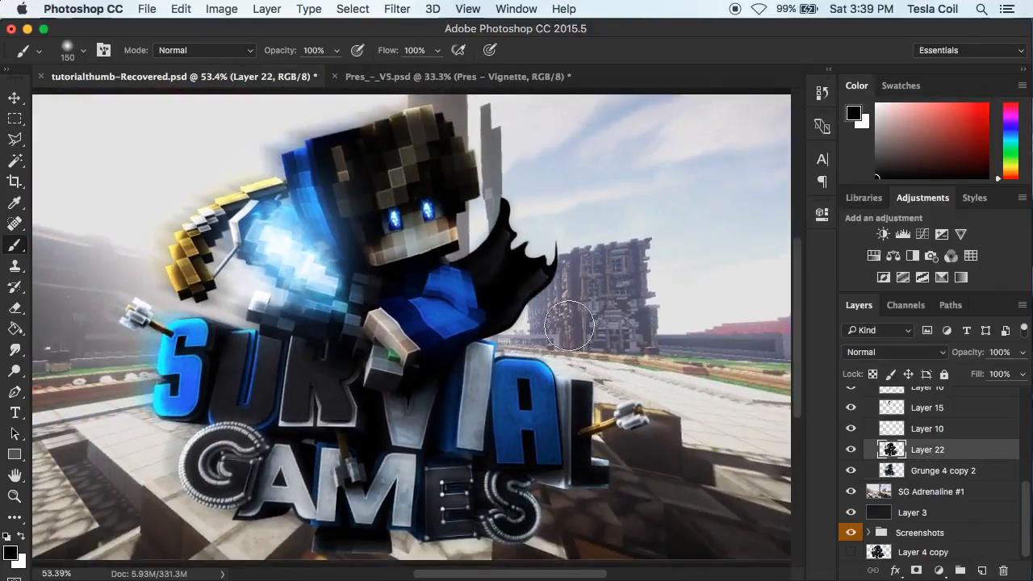
pyautogui.click(15, 121)
pyautogui.scroll(-2, 330, 375)
pyautogui.scroll(3, 310, 415)
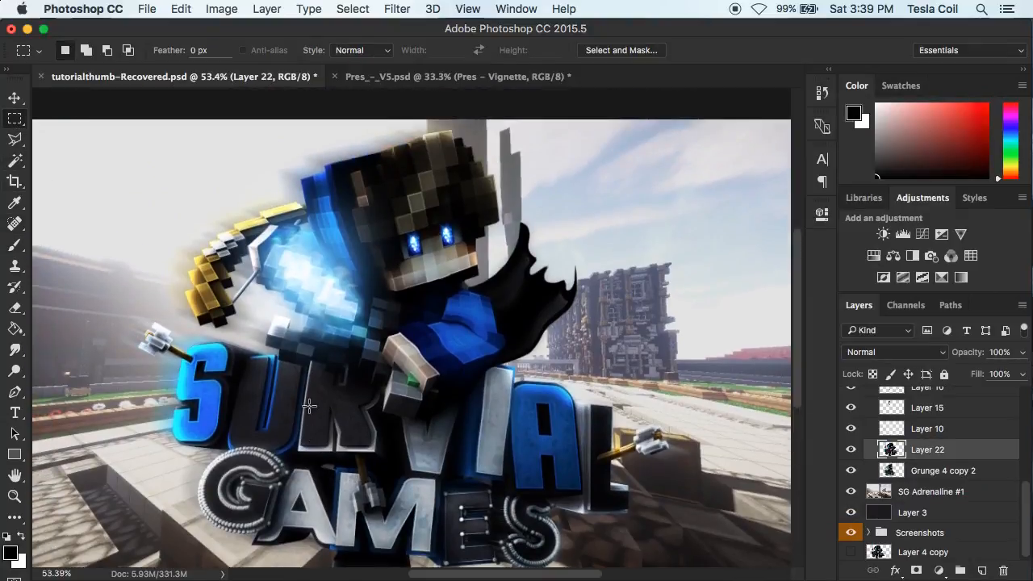
pyautogui.scroll(2, 310, 407)
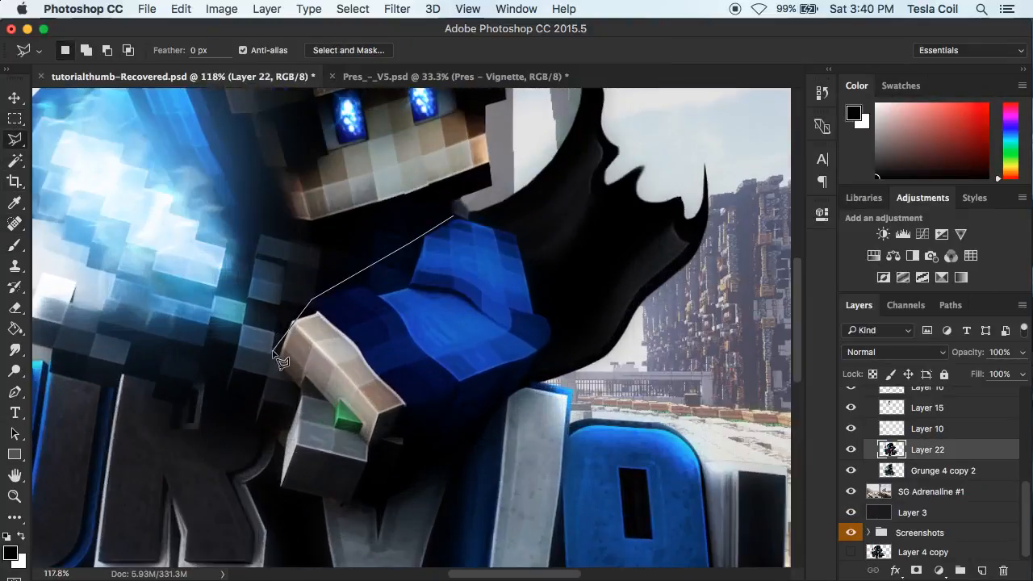
pyautogui.click(292, 323)
pyautogui.click(276, 361)
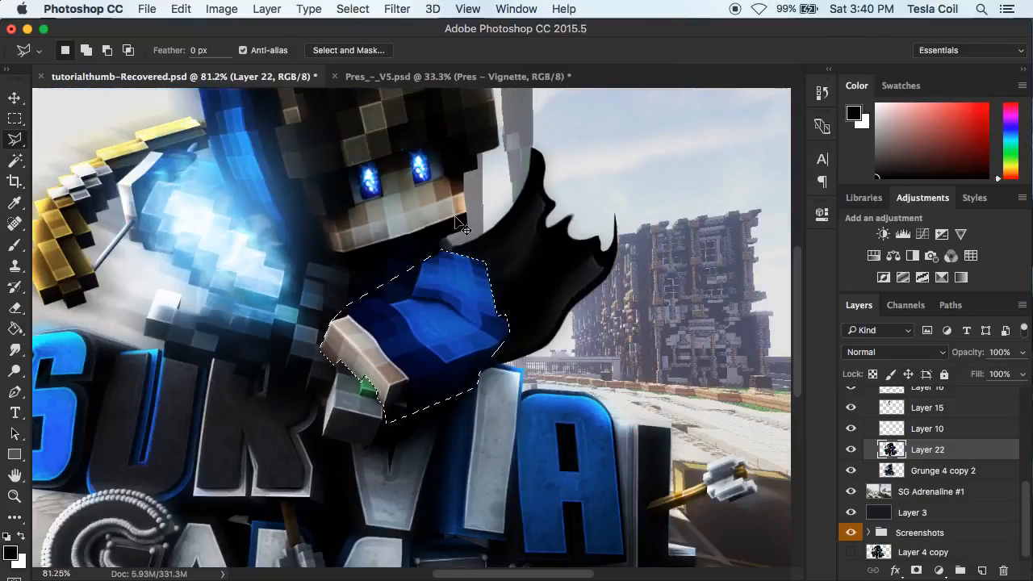
pyautogui.press('super+j')
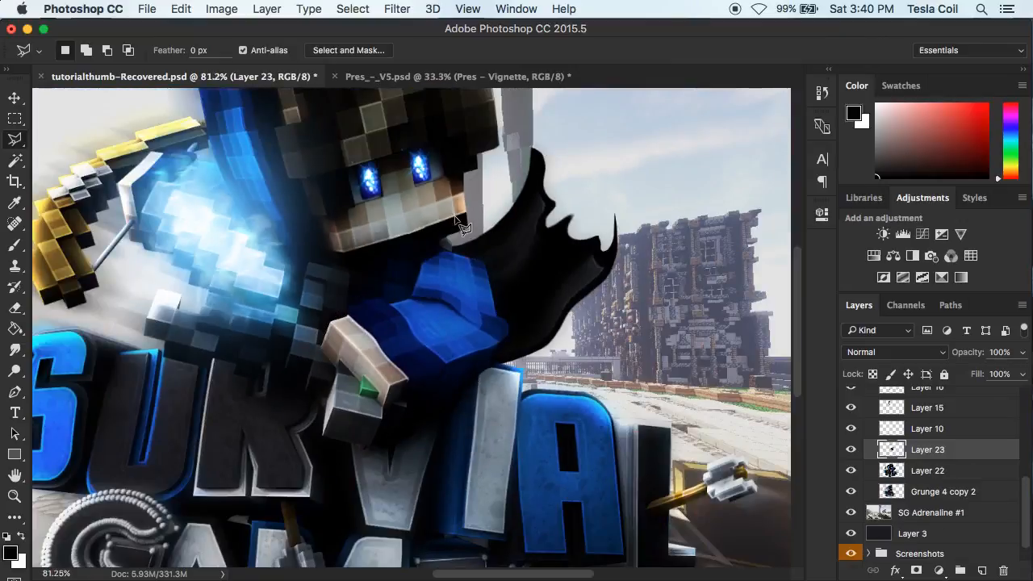
# Apply a Gaussian Blur with a radius of 10 pixels to the copied arm on Layer 23.
pyautogui.scroll(-1, 364, 247)
pyautogui.scroll(-1, 367, 250)
pyautogui.click(397, 9)
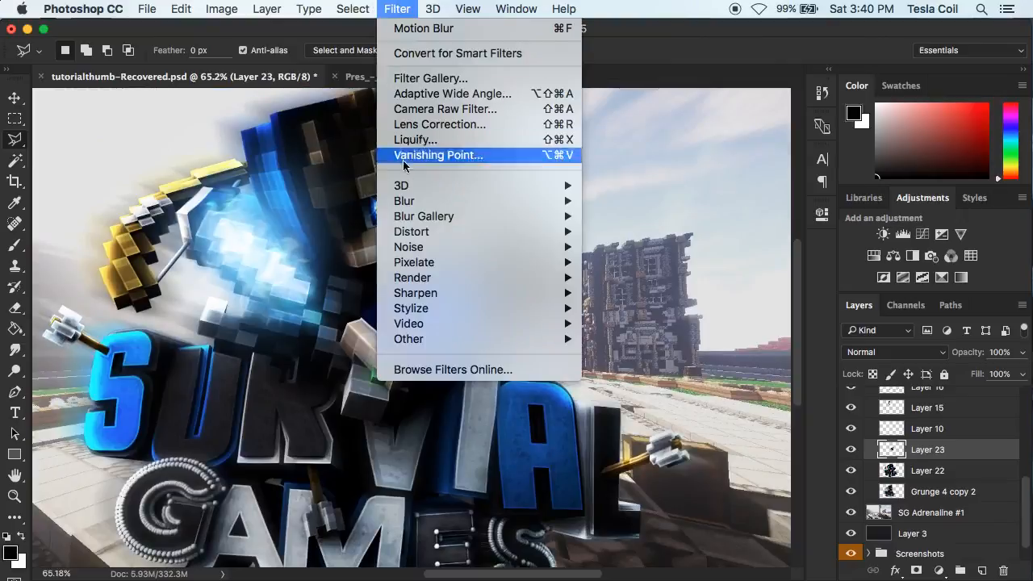
pyautogui.moveTo(484, 202)
pyautogui.click(631, 268)
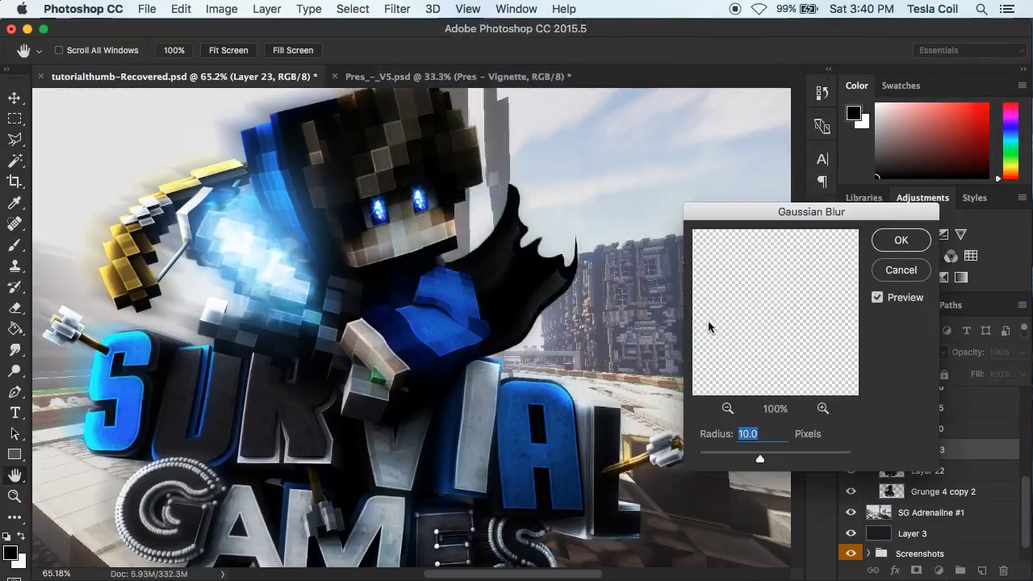
pyautogui.click(897, 240)
# Lower the opacity of the blurred arm layer to 20% and toggle its visibility to check the glow.
pyautogui.moveTo(967, 381)
pyautogui.mouseDown()
pyautogui.moveTo(1007, 377)
pyautogui.moveTo(961, 381)
pyautogui.mouseUp()
pyautogui.click(848, 452)
pyautogui.click(848, 452)
pyautogui.click(848, 452)
pyautogui.scroll(-5, 699, 462)
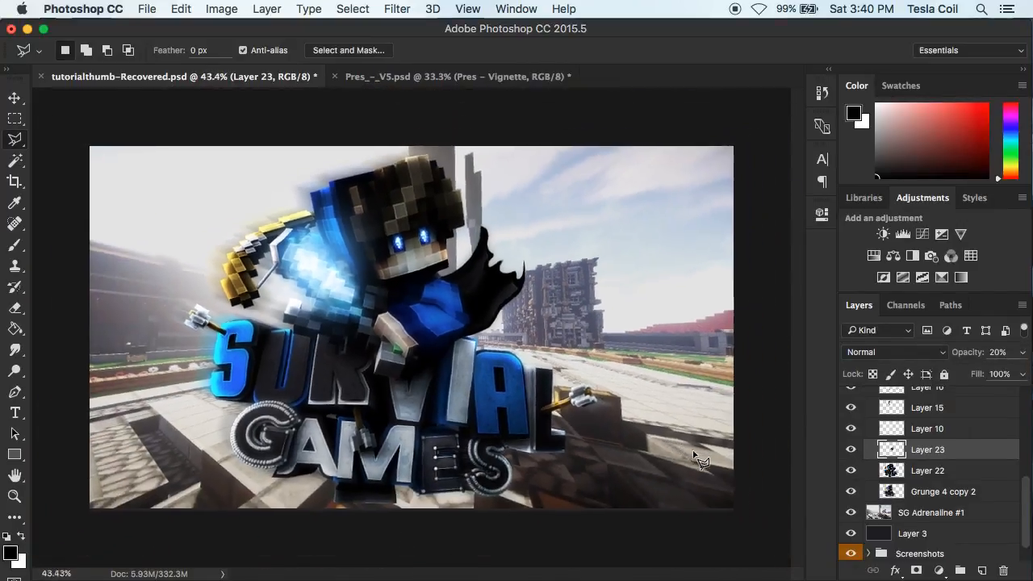
# Merge the blurred arm on Layer 23 with the render on Layer 22.
pyautogui.scroll(2, 698, 462)
pyautogui.keyDown('shift'); pyautogui.click(880, 472); pyautogui.keyUp('shift')
pyautogui.rightClick(936, 475)
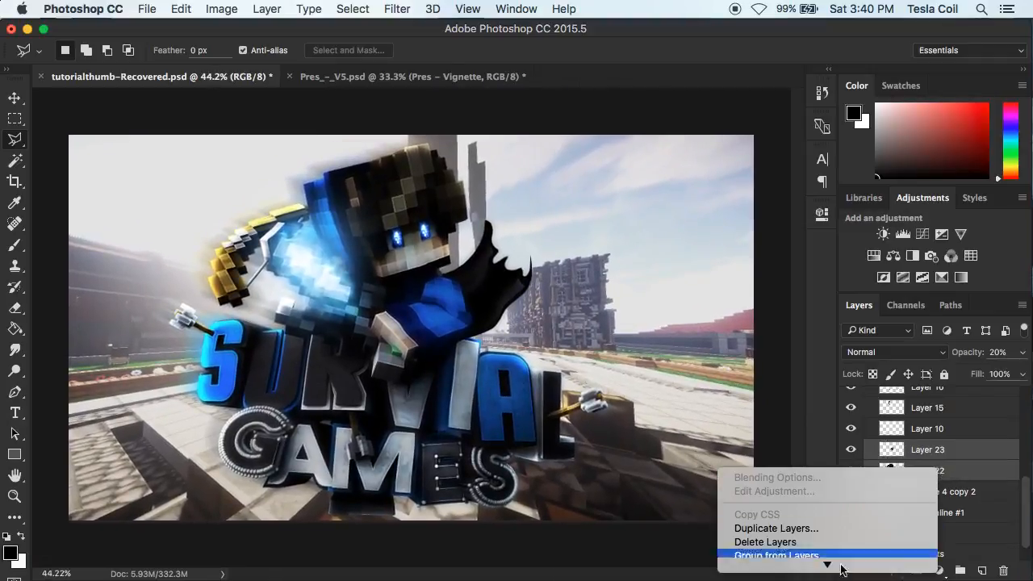
pyautogui.moveTo(826, 564)
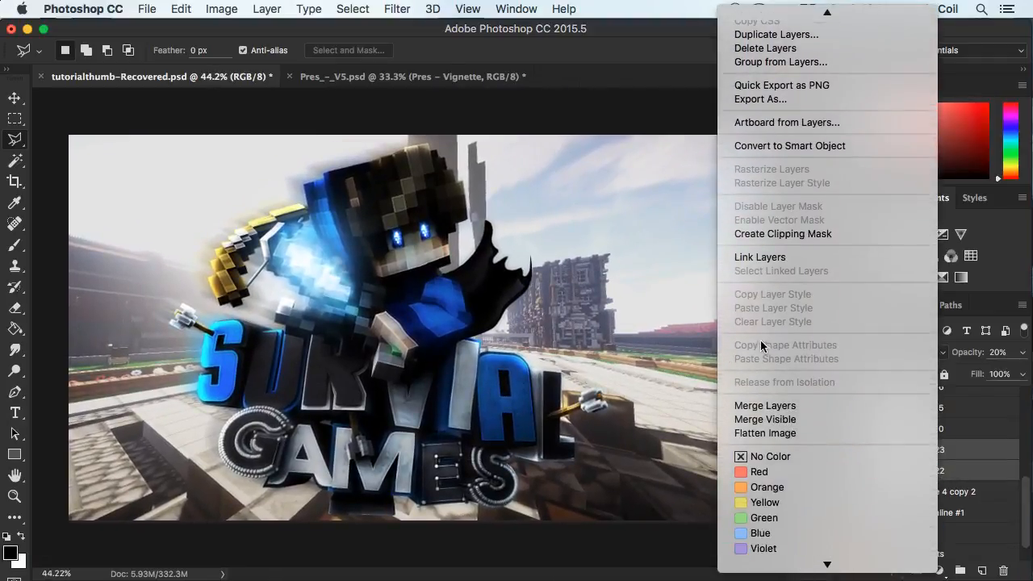
pyautogui.click(747, 409)
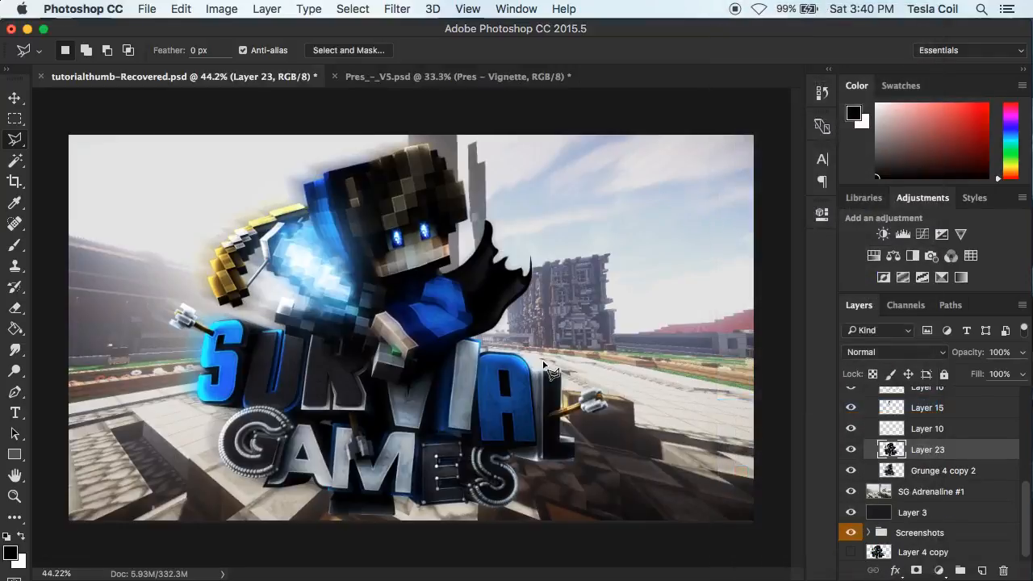
pyautogui.scroll(4, 680, 461)
pyautogui.scroll(-4, 681, 461)
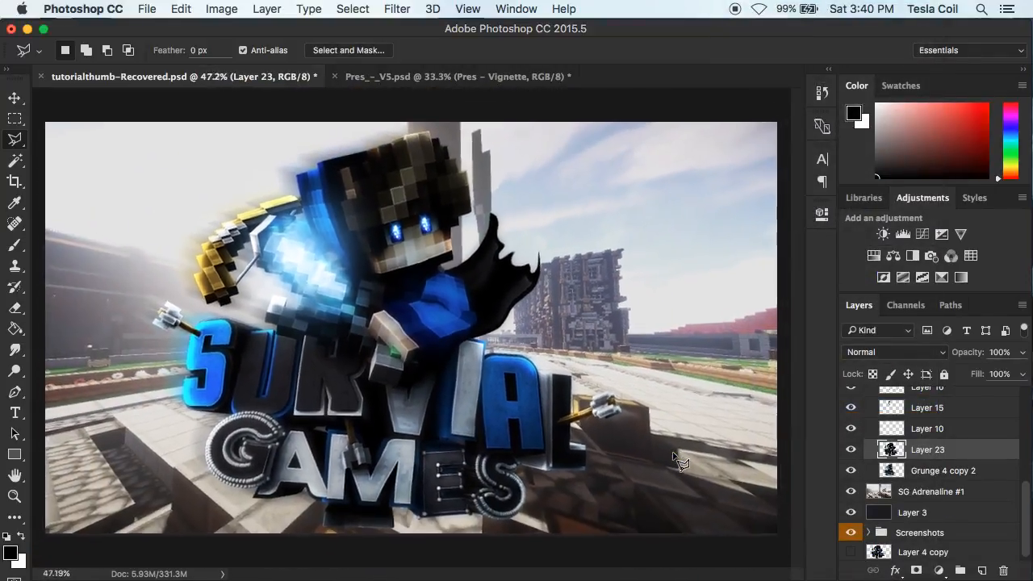
pyautogui.scroll(1, 726, 466)
pyautogui.scroll(-1, 757, 471)
pyautogui.keyDown('shift'); pyautogui.click(914, 473); pyautogui.keyUp('shift')
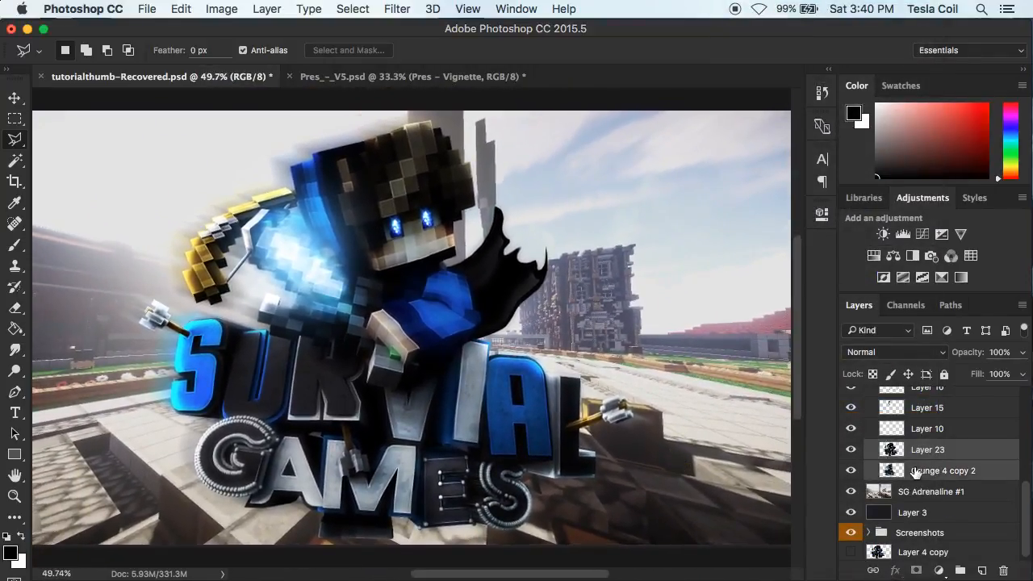
pyautogui.rightClick(913, 473)
pyautogui.click(1032, 526)
pyautogui.scroll(1, 958, 456)
pyautogui.scroll(-1, 958, 456)
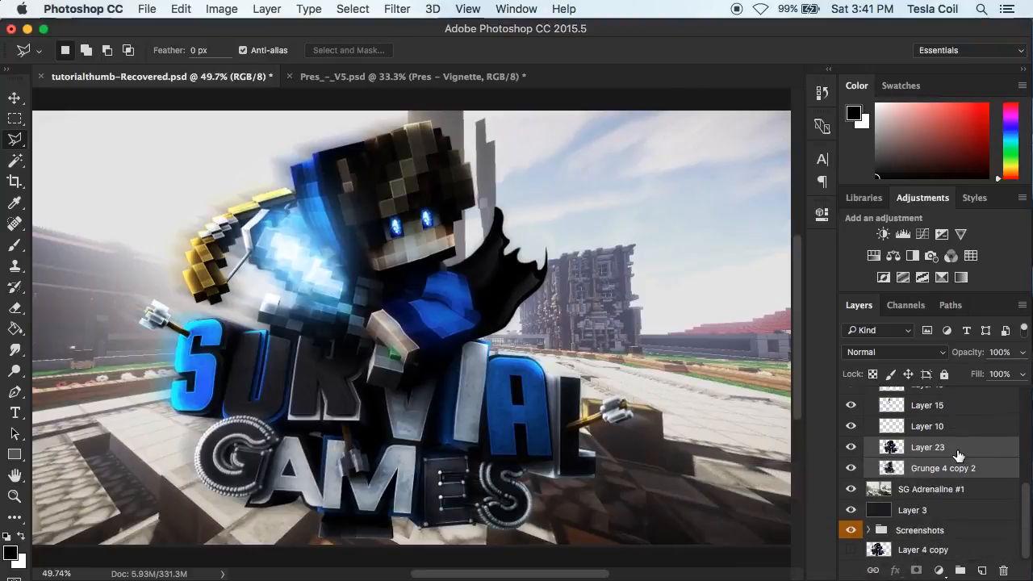
# Clip the blue IV light layer to Layer 23 and transform it so the light falls on the bow side of the render.
pyautogui.click(922, 476)
pyautogui.click(919, 449)
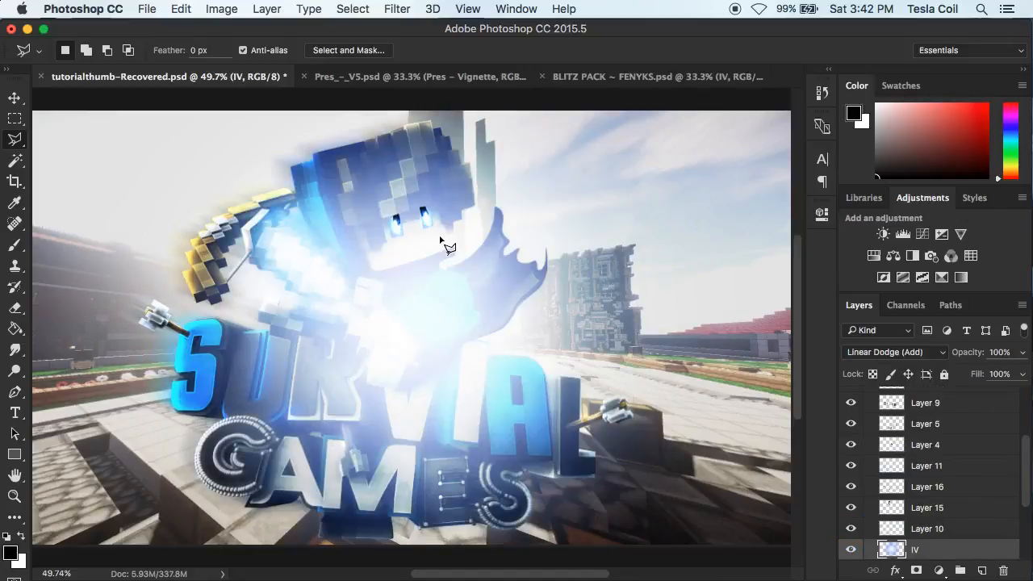
pyautogui.scroll(-2, 443, 237)
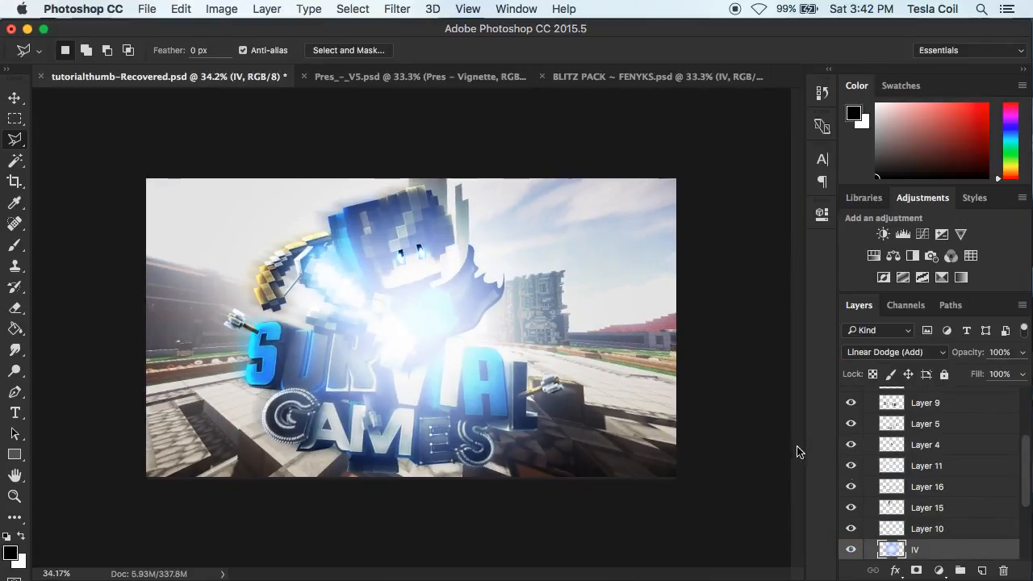
pyautogui.scroll(-1, 962, 551)
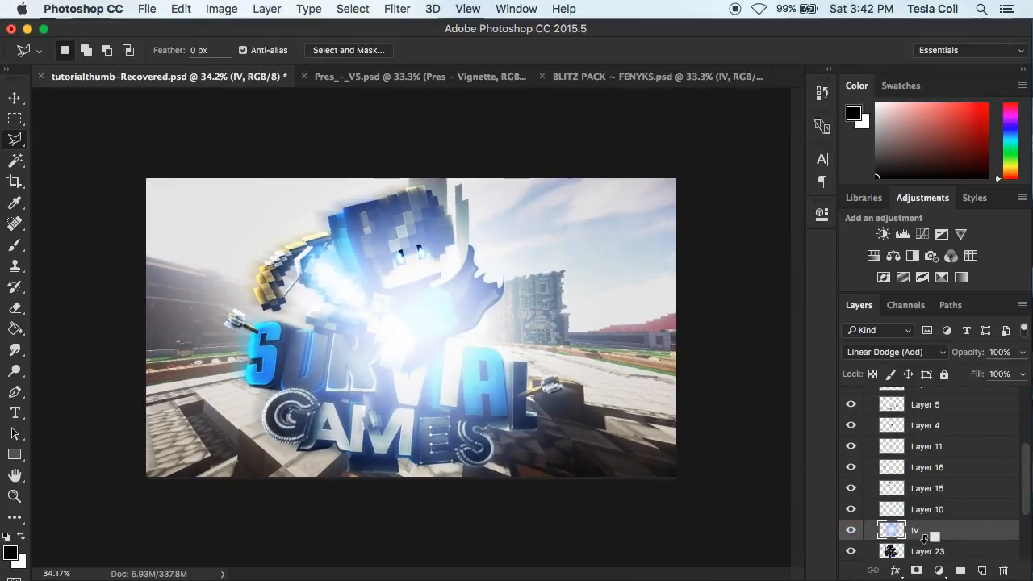
pyautogui.keyDown('alt'); pyautogui.click(924, 541); pyautogui.keyUp('alt')
pyautogui.press('super+t')
pyautogui.moveTo(557, 315); pyautogui.dragTo(329, 279)
pyautogui.moveTo(630, 295); pyautogui.dragTo(433, 394)
pyautogui.moveTo(541, 267); pyautogui.dragTo(613, 265)
pyautogui.moveTo(447, 321); pyautogui.dragTo(454, 268)
pyautogui.press('Return')
pyautogui.press('l')
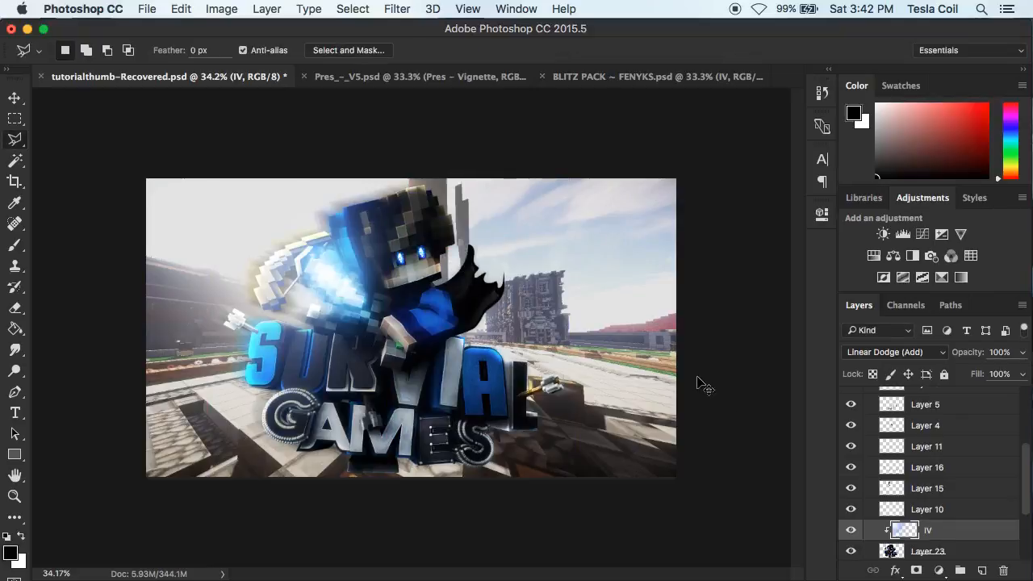
# Transform the clipped IV light again, stretching and shifting it to spread over more of the character and lettering.
pyautogui.press('super+t')
pyautogui.moveTo(595, 252); pyautogui.dragTo(593, 399)
pyautogui.moveTo(378, 353); pyautogui.dragTo(405, 359)
pyautogui.moveTo(591, 316); pyautogui.dragTo(570, 468)
pyautogui.moveTo(479, 373); pyautogui.dragTo(520, 372)
pyautogui.press('Return')
# Lower the opacity of the IV light layer to 28% and toggle its visibility to compare the effect.
pyautogui.click(1021, 354)
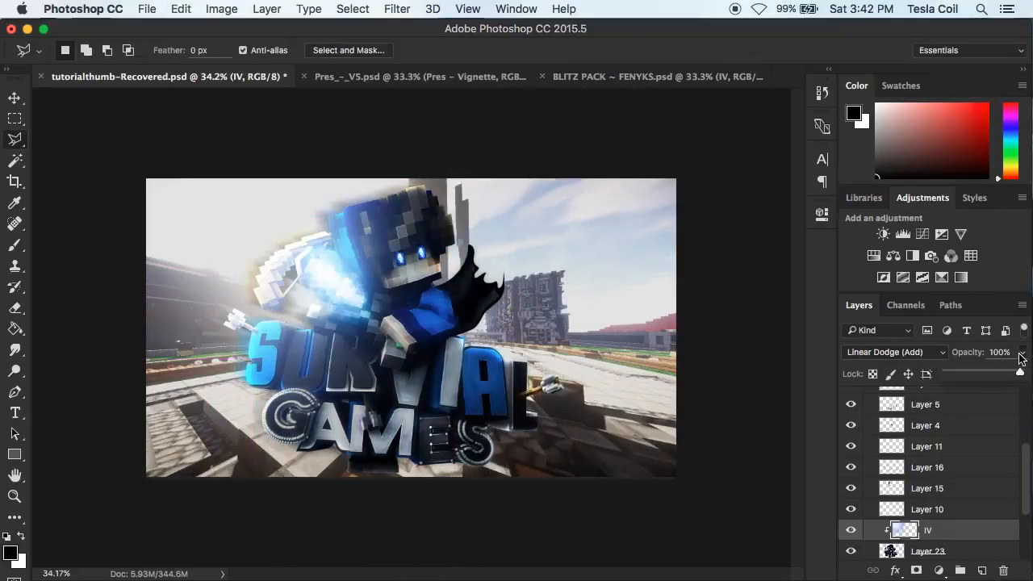
pyautogui.moveTo(993, 377); pyautogui.dragTo(973, 348)
pyautogui.write('28')
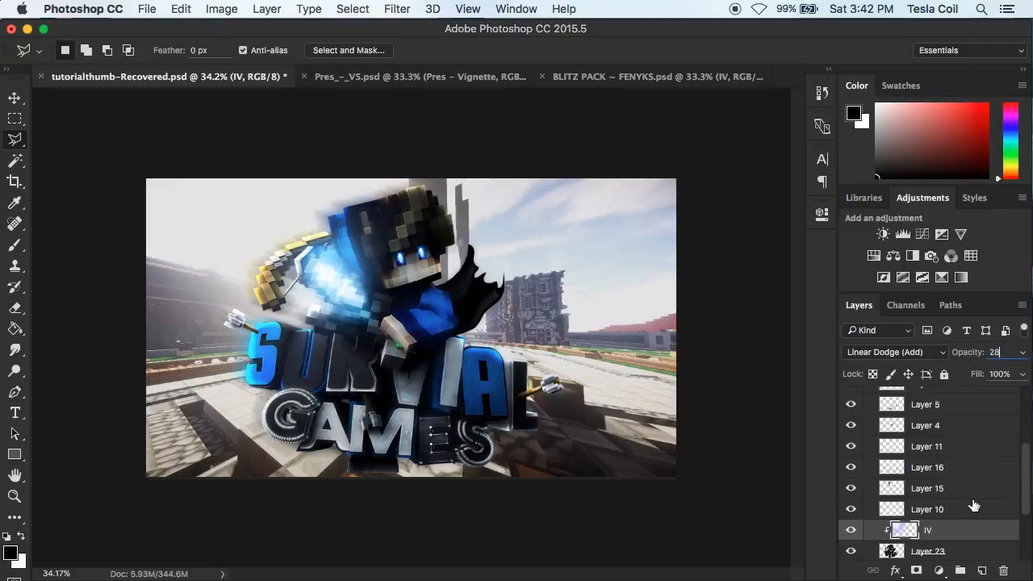
pyautogui.click(851, 530)
pyautogui.click(852, 531)
pyautogui.click(851, 531)
pyautogui.click(851, 530)
pyautogui.scroll(-1, 670, 392)
pyautogui.scroll(4, 670, 393)
pyautogui.scroll(-2, 670, 388)
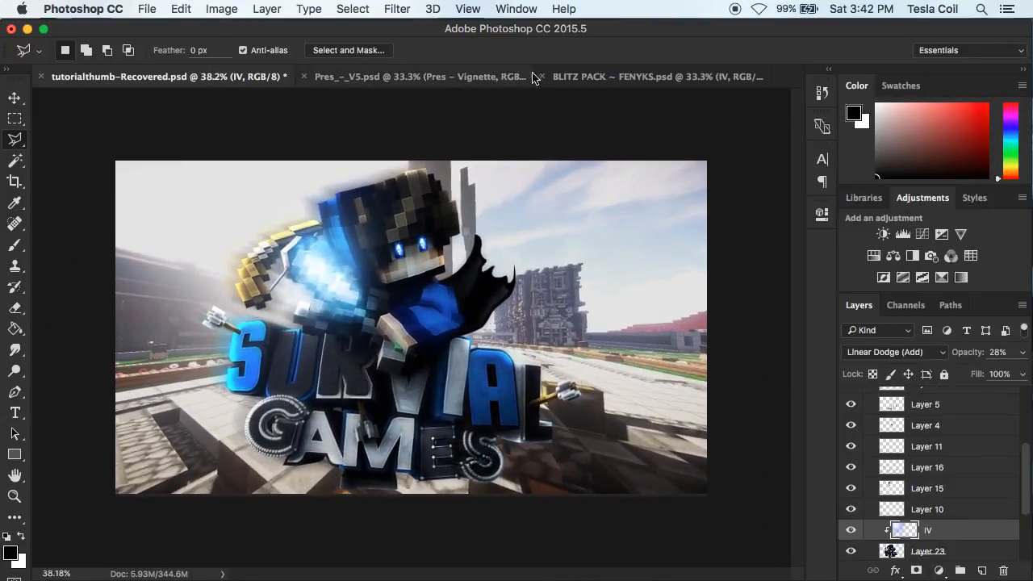
# In BLITZ PACK ~ FENYKS.psd, show the red light I from the Lights group and duplicate it into tutorialthumb-Recovered.psd.
pyautogui.click(596, 82)
pyautogui.click(851, 438)
pyautogui.scroll(2, 849, 441)
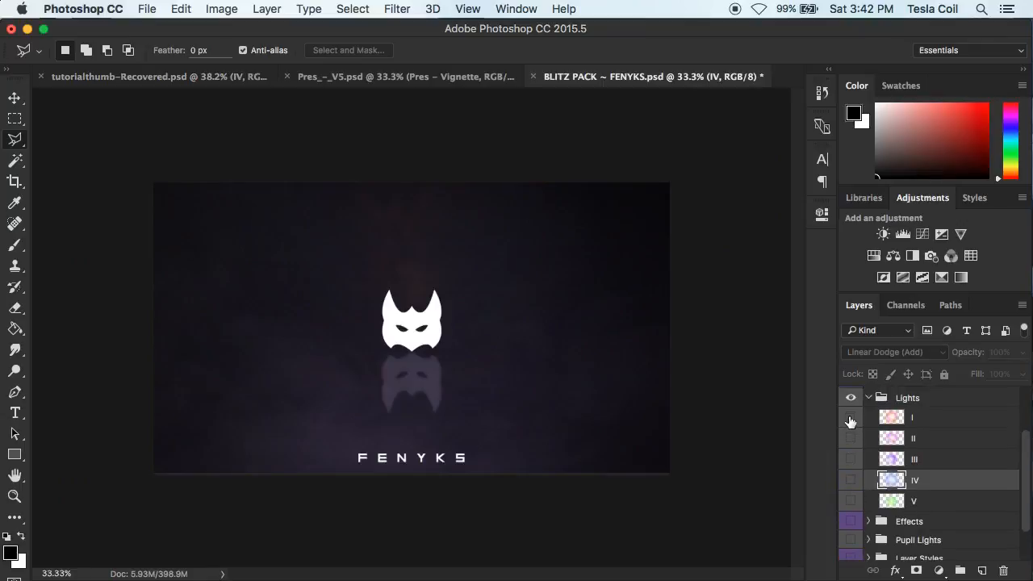
pyautogui.click(851, 419)
pyautogui.click(930, 422)
pyautogui.rightClick(931, 421)
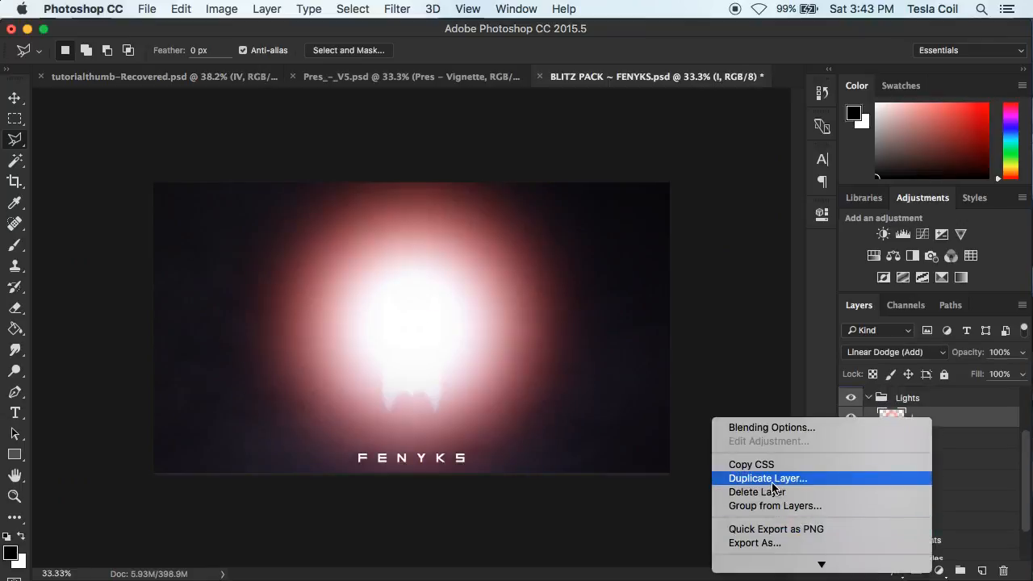
pyautogui.click(773, 483)
pyautogui.click(446, 315)
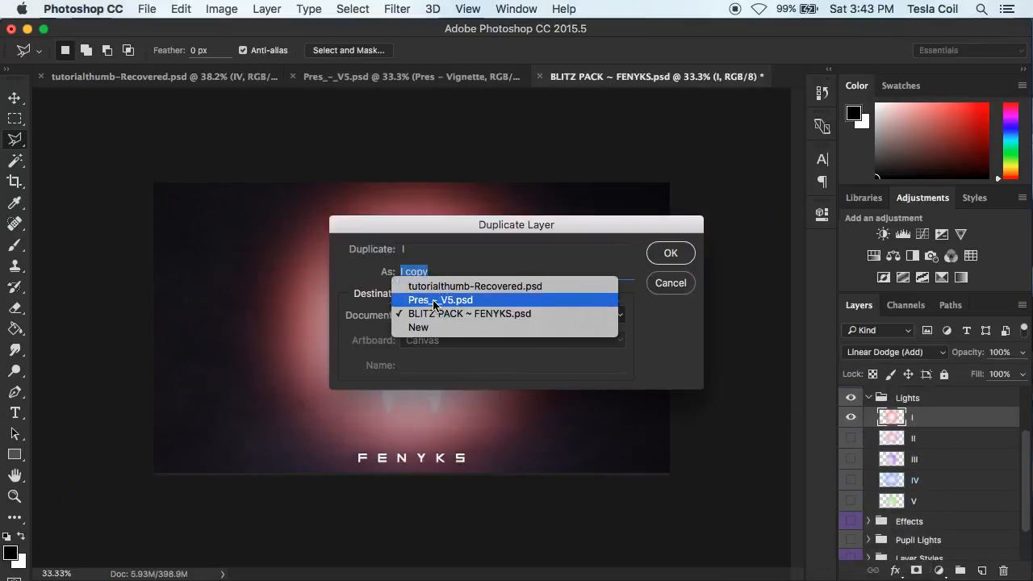
pyautogui.click(428, 287)
pyautogui.click(684, 255)
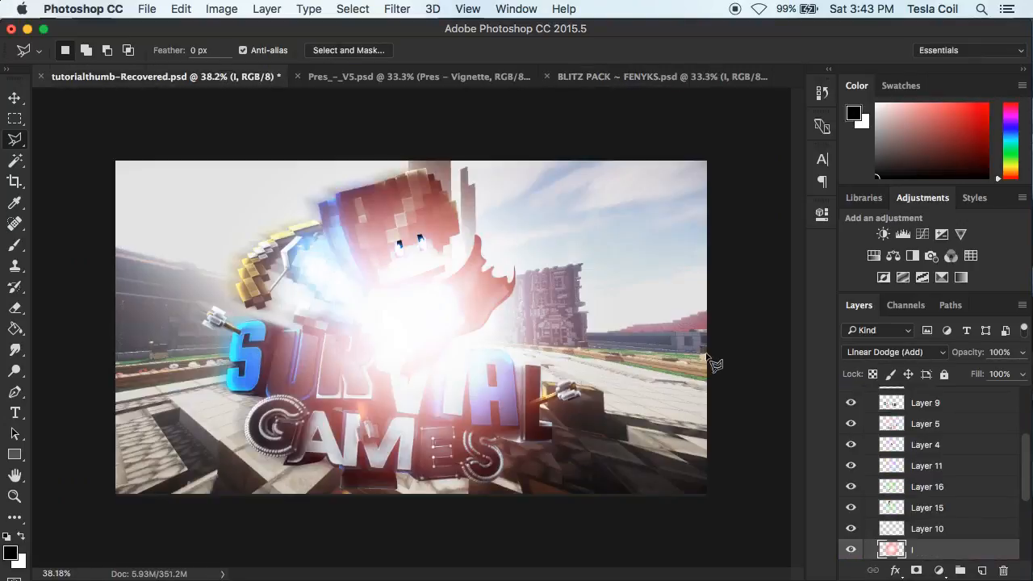
# Clip the red light layer I to the render, above the IV light layer.
pyautogui.scroll(-3, 971, 486)
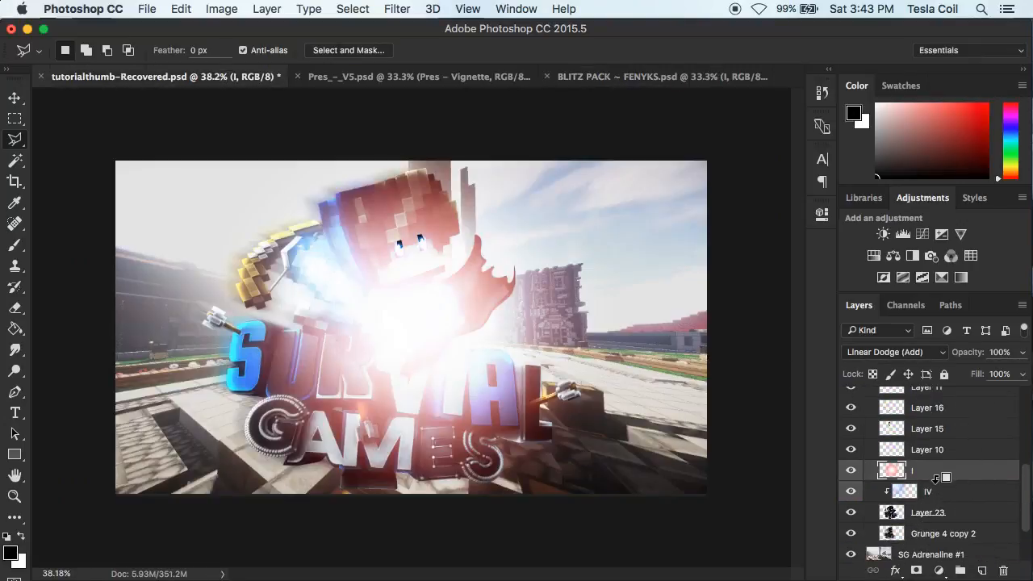
pyautogui.keyDown('alt'); pyautogui.click(943, 480); pyautogui.keyUp('alt')
pyautogui.scroll(-1, 454, 201)
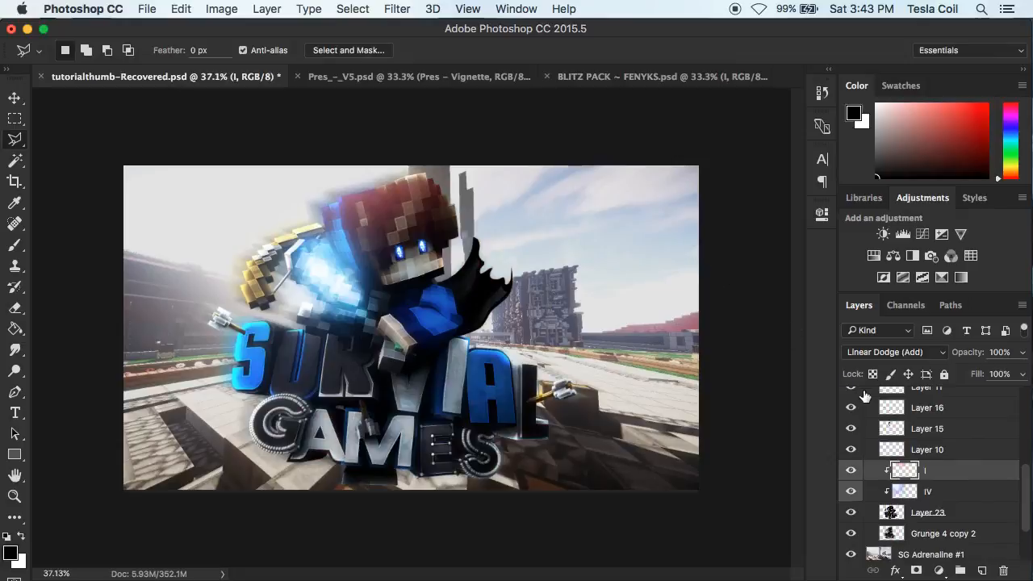
# Try recolouring the IV light layer with Hue/Saturation at a hue of -160.
pyautogui.click(959, 497)
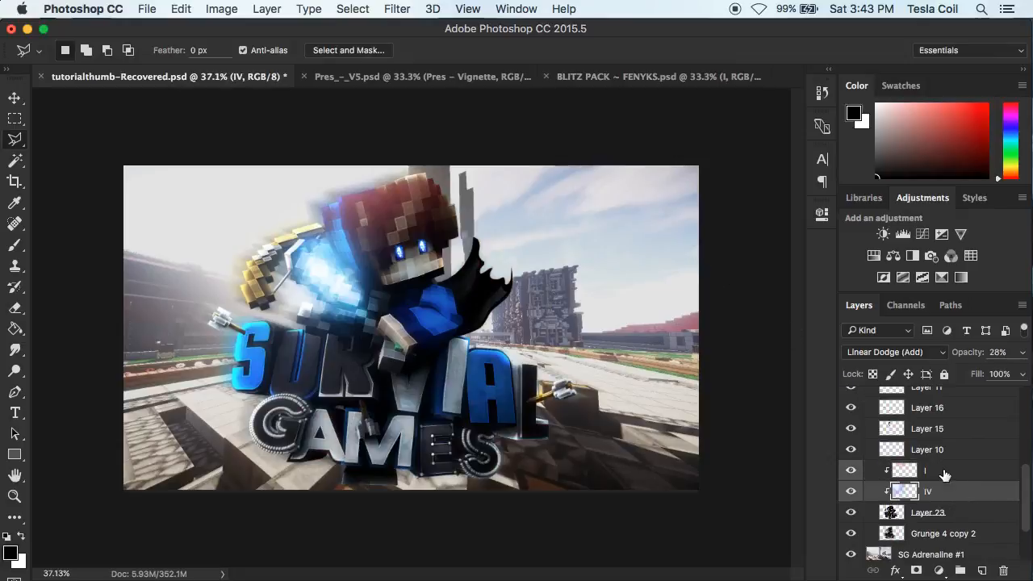
pyautogui.press('super+u')
pyautogui.moveTo(756, 327); pyautogui.dragTo(684, 327)
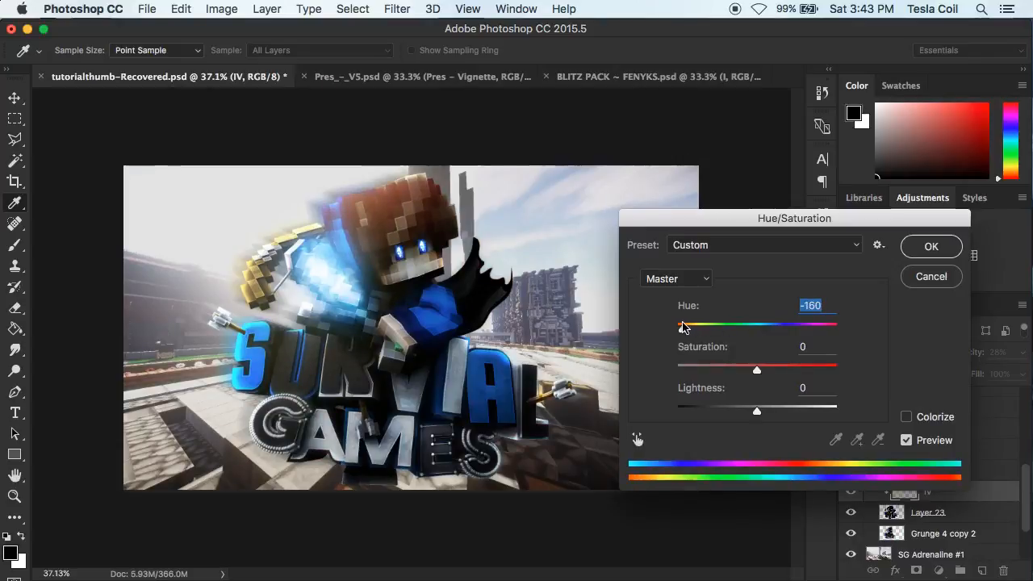
pyautogui.click(932, 274)
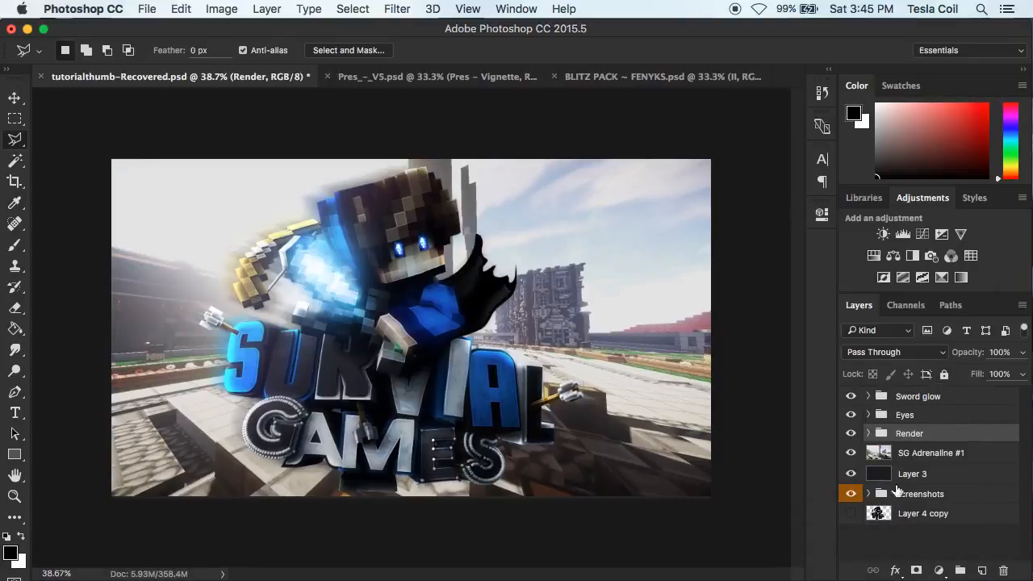
# Group the Render, Eyes and Sword glow folders together and name the new group Thing.
pyautogui.keyDown('shift'); pyautogui.click(903, 395); pyautogui.keyUp('shift')
pyautogui.press('super+g')
pyautogui.doubleClick(911, 396)
pyautogui.write('Thing')
pyautogui.press('Return')
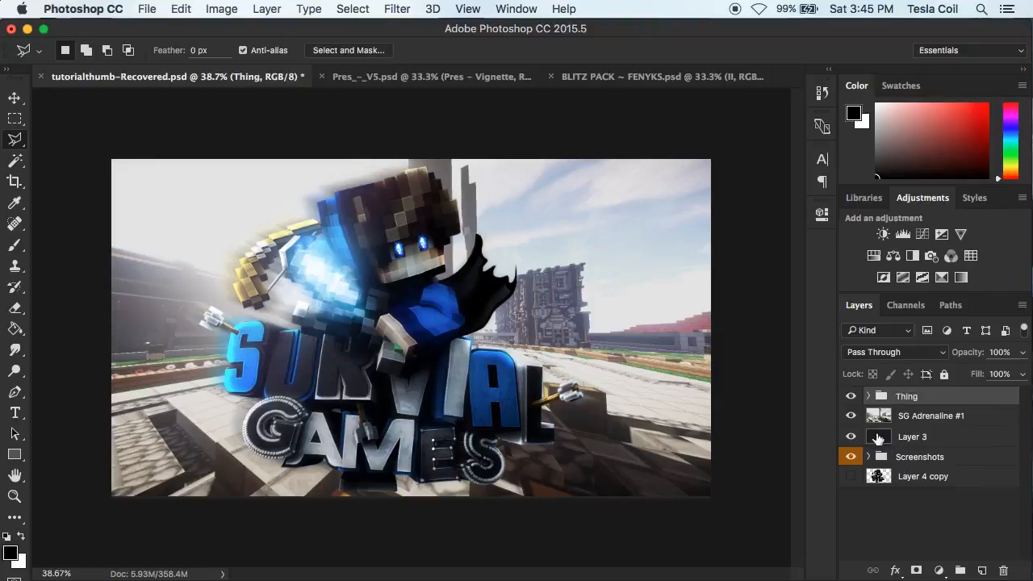
# Duplicate the Pres - Vignette layer from Pres_-_V5.psd into tutorialthumb-Recovered.psd.
pyautogui.click(8, 120)
pyautogui.click(13, 99)
pyautogui.click(409, 77)
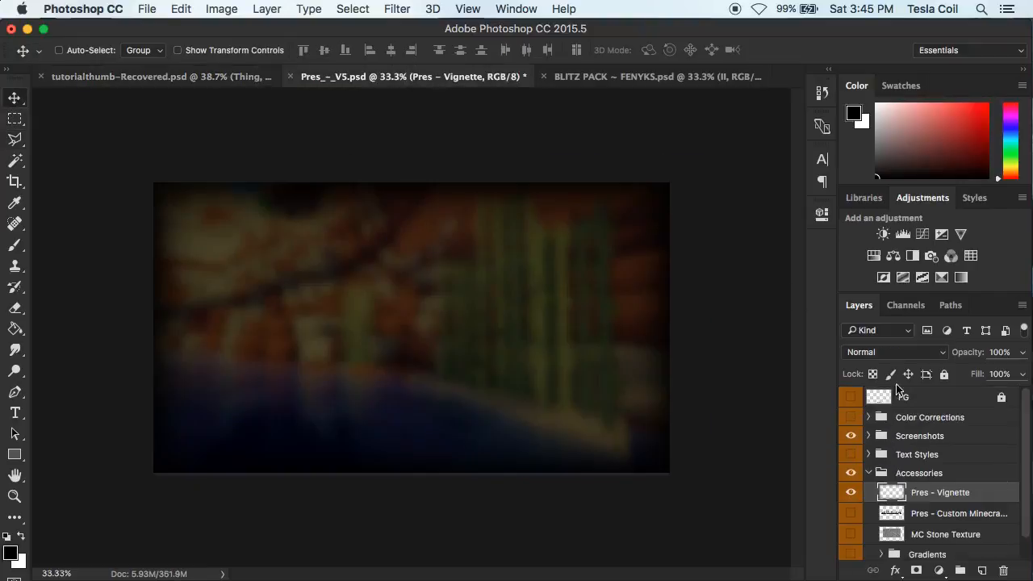
pyautogui.rightClick(925, 503)
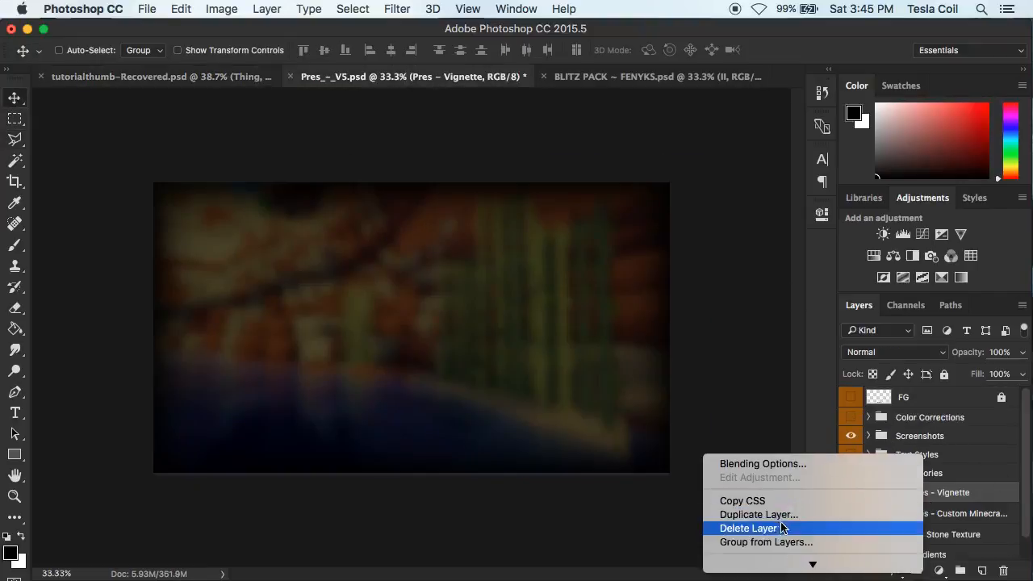
pyautogui.click(776, 517)
pyautogui.click(450, 315)
pyautogui.click(452, 301)
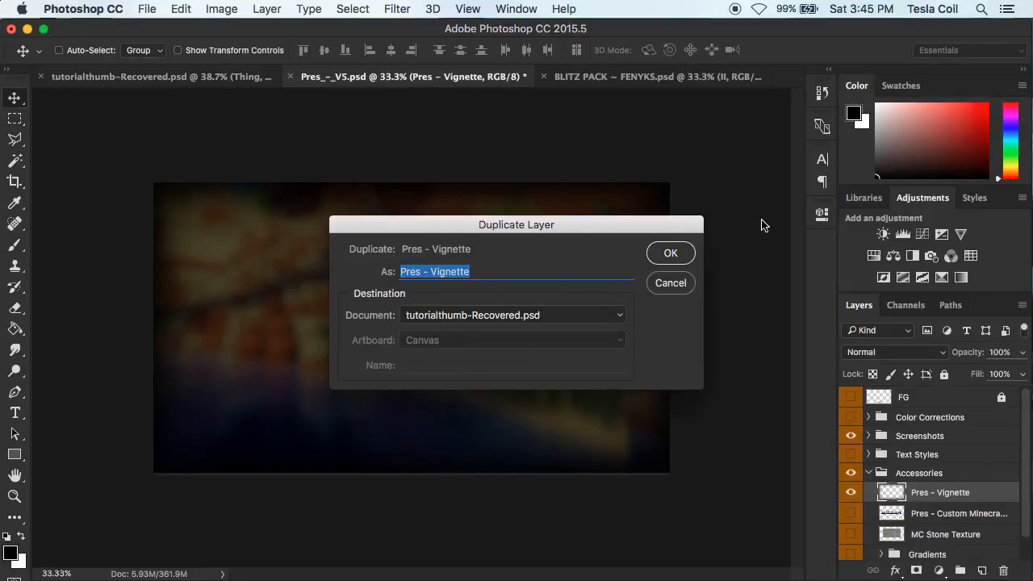
pyautogui.click(670, 252)
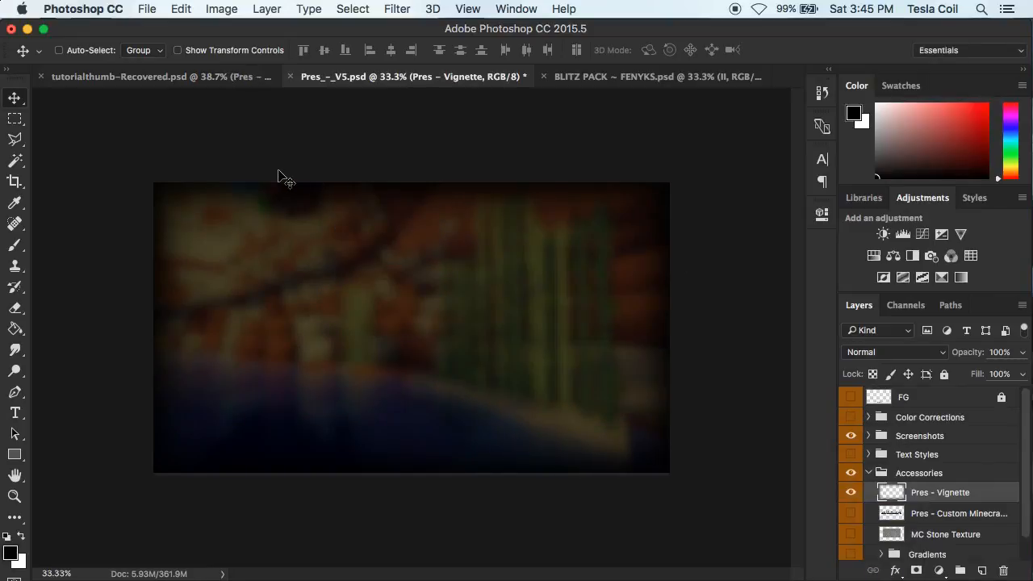
# Return to the thumbnail document and toggle the vignette layer's visibility to compare the image with and without it.
pyautogui.click(171, 77)
pyautogui.click(849, 398)
pyautogui.click(850, 398)
pyautogui.click(849, 398)
pyautogui.click(850, 397)
pyautogui.click(850, 398)
pyautogui.click(850, 398)
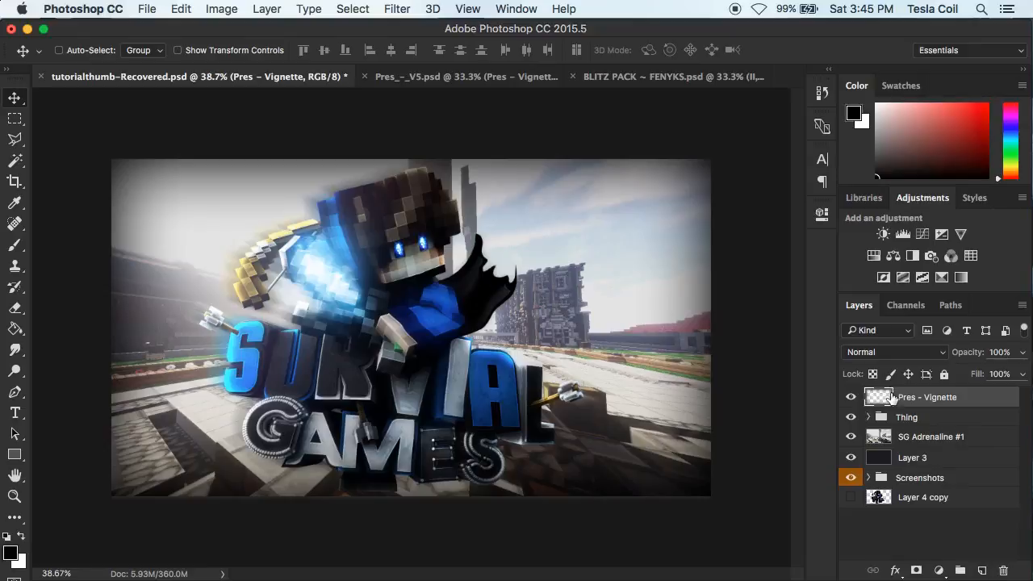
# With the Pres - Vignette layer hidden, paint black edges on a new layer using a soft 268 px brush and set its opacity to 70%.
pyautogui.click(850, 400)
pyautogui.click(981, 570)
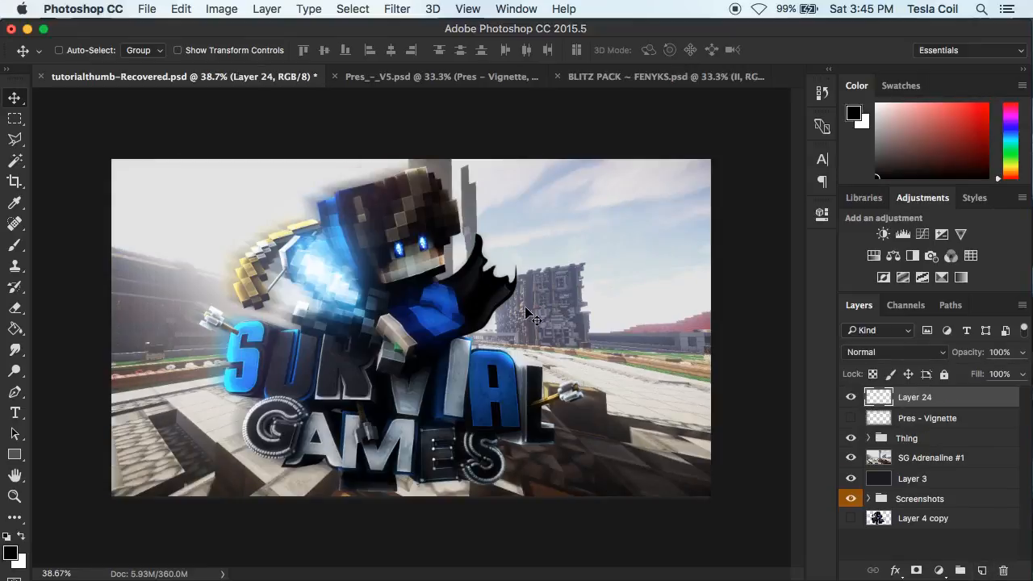
pyautogui.press('b')
pyautogui.rightClick(274, 179)
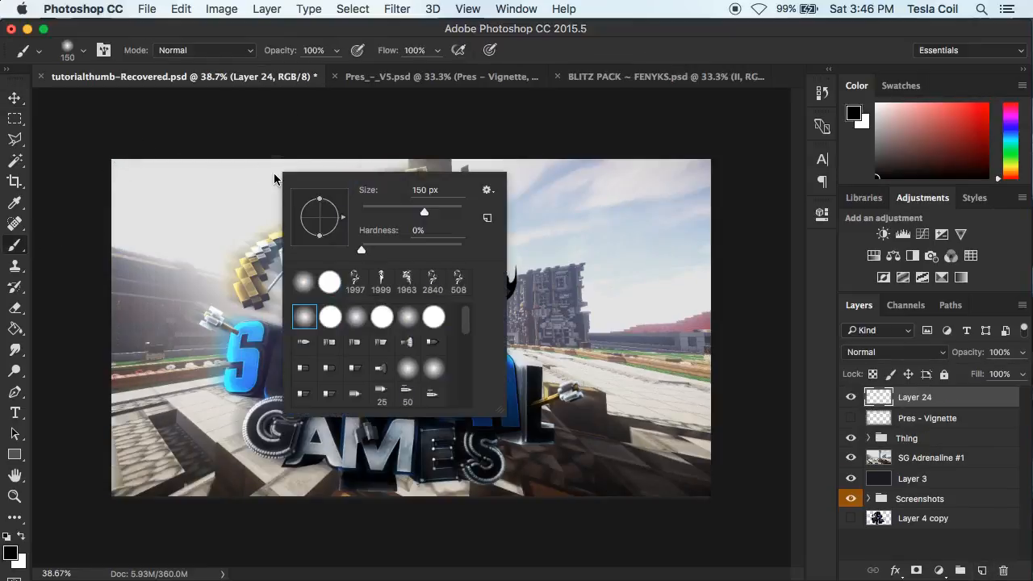
pyautogui.moveTo(430, 211); pyautogui.dragTo(440, 212)
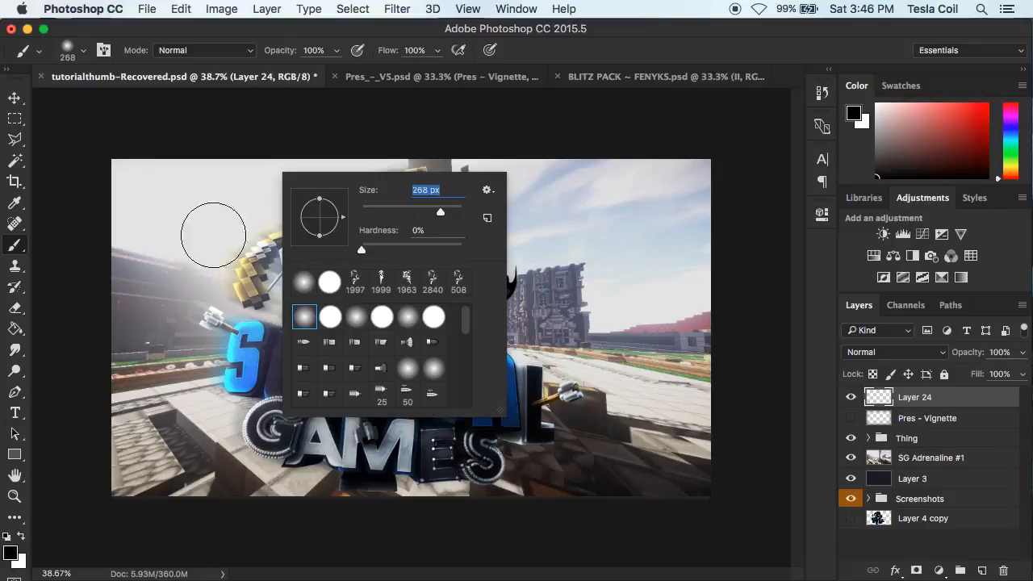
pyautogui.press('Return')
pyautogui.moveTo(116, 150)
pyautogui.mouseDown()
pyautogui.moveTo(222, 517)
pyautogui.moveTo(552, 506)
pyautogui.mouseUp()
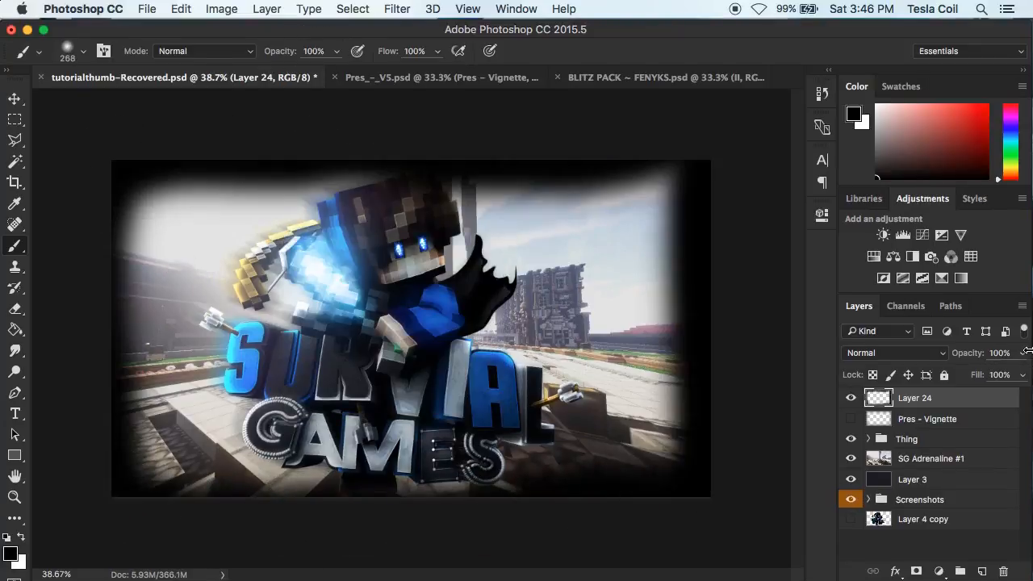
pyautogui.moveTo(1015, 357); pyautogui.dragTo(996, 361)
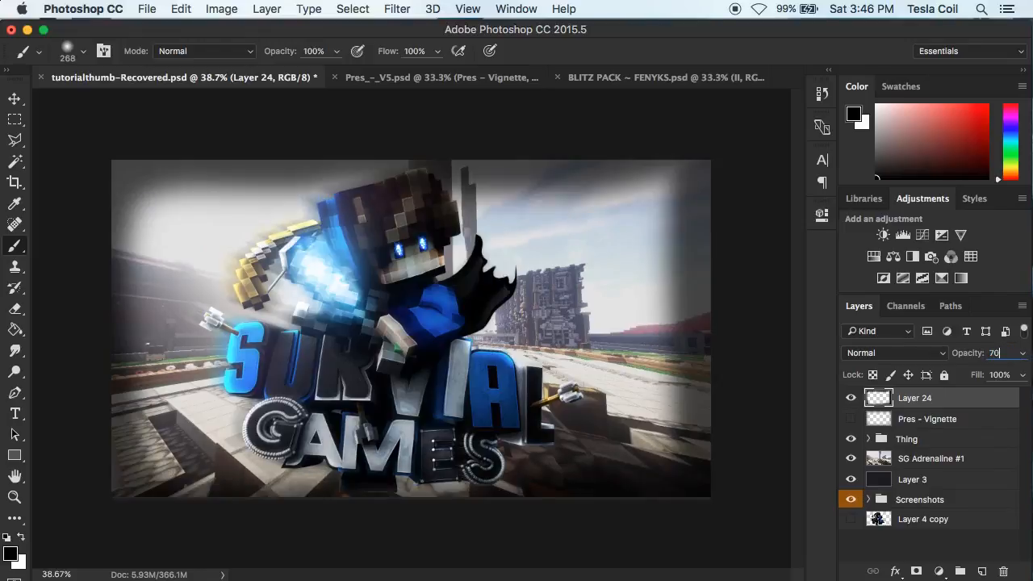
pyautogui.click(920, 418)
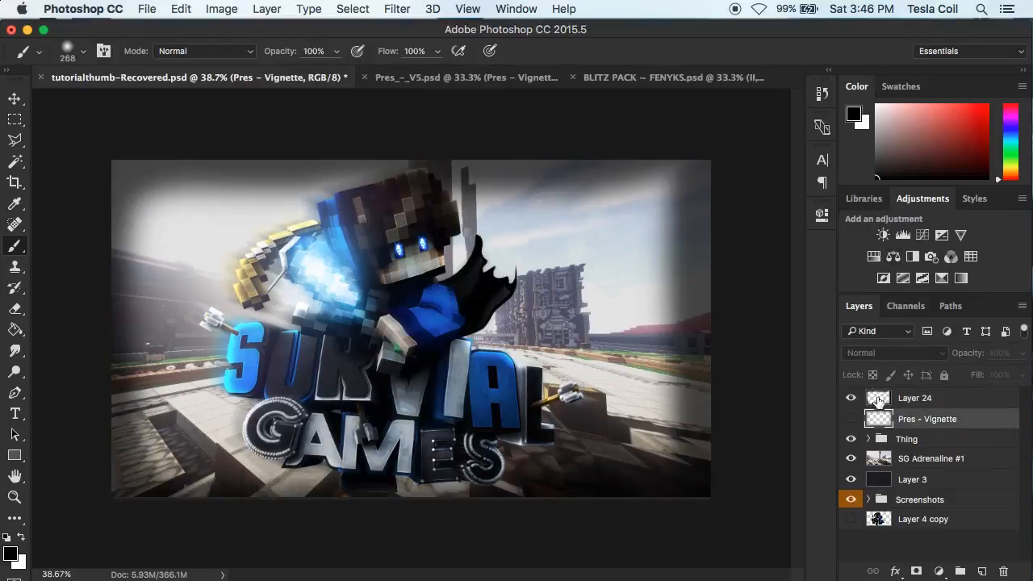
pyautogui.click(878, 399)
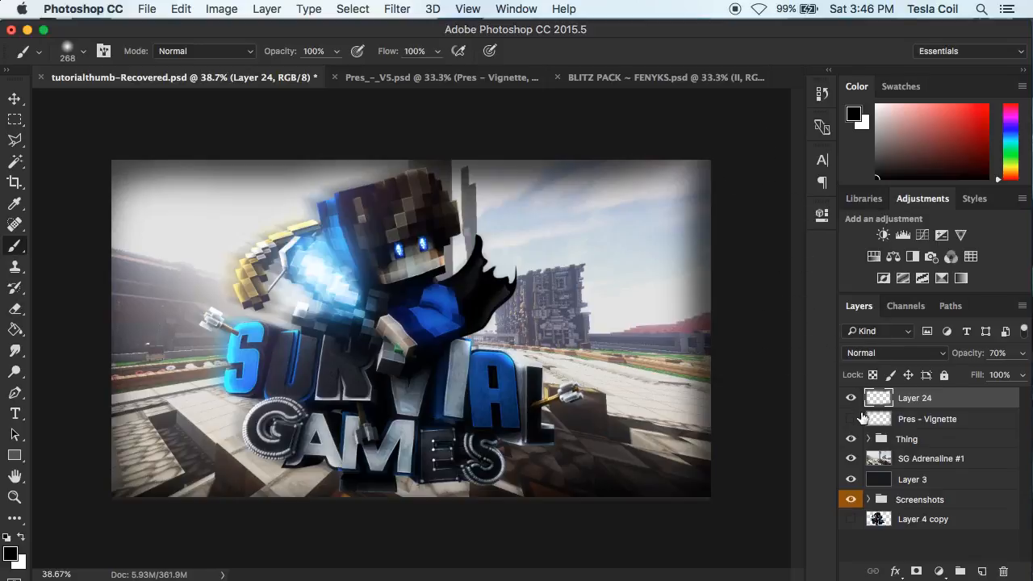
# Delete the hand-painted vignette layer and show Pres - Vignette again, toggling it to check the edges.
pyautogui.click(851, 419)
pyautogui.press('Delete')
pyautogui.click(851, 398)
pyautogui.click(851, 398)
pyautogui.click(851, 399)
pyautogui.click(851, 398)
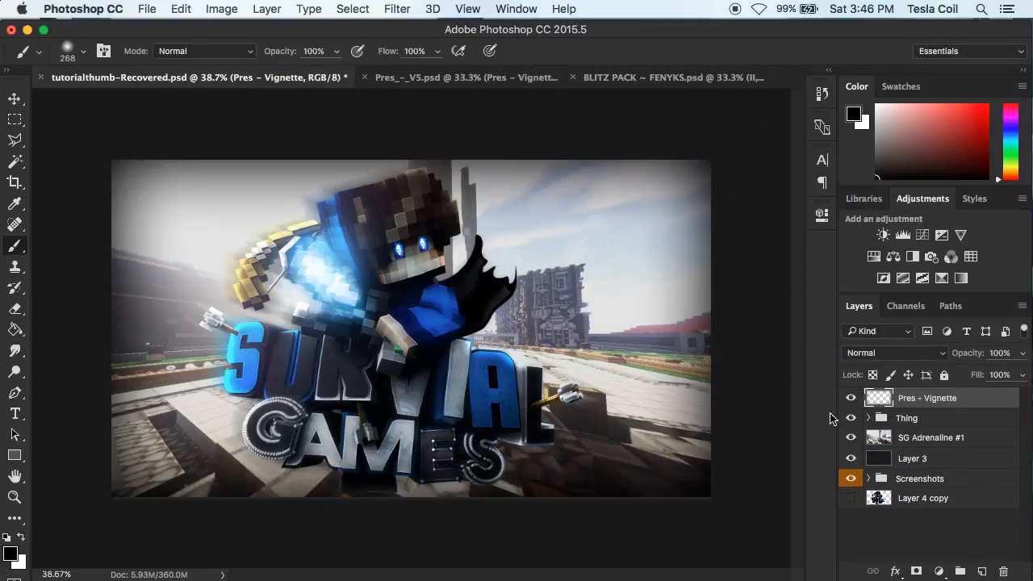
# Add the text "#999" in the upper-left corner of the thumbnail, on a new text layer above the Thing group.
pyautogui.scroll(-2, 680, 398)
pyautogui.scroll(2, 680, 398)
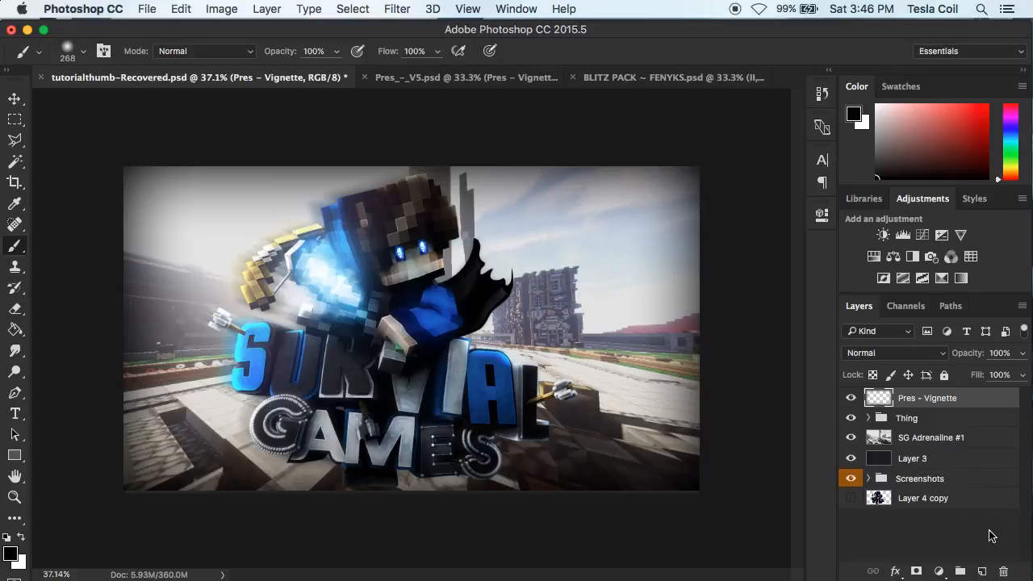
pyautogui.click(903, 420)
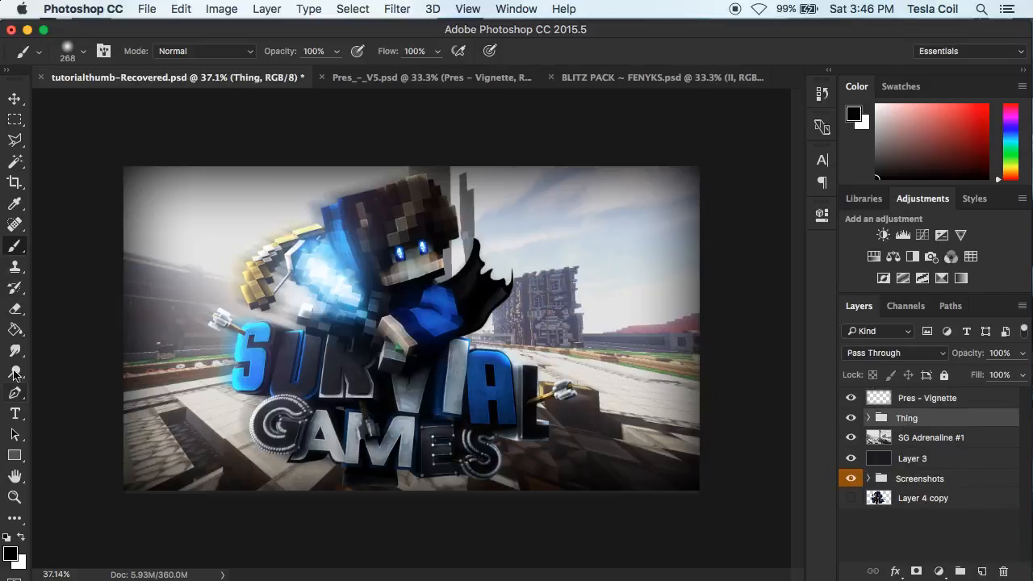
pyautogui.press('t')
pyautogui.click(159, 212)
pyautogui.write('#123')
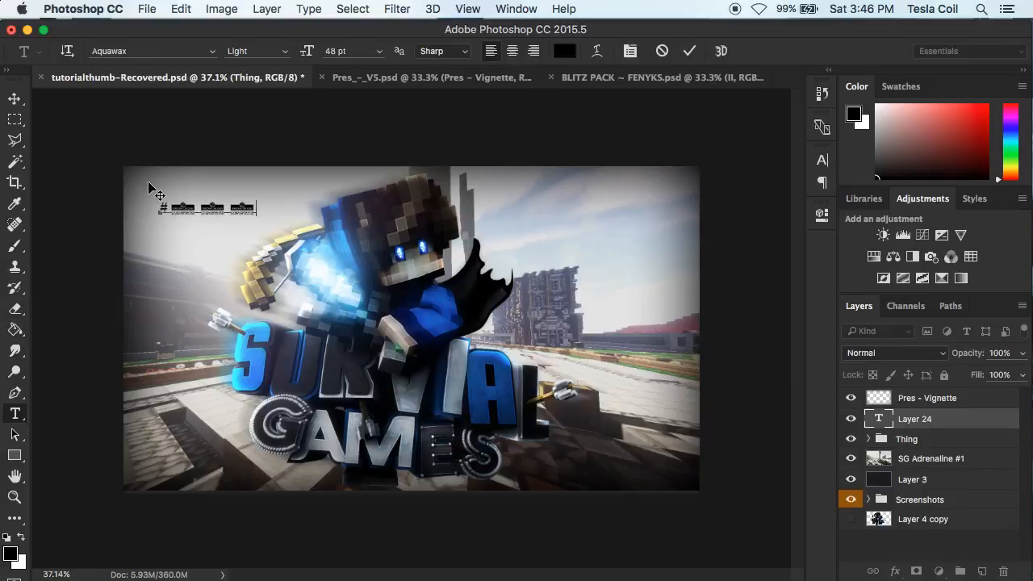
# Set the #999 text to the Inversionz Unboxed font at 200 pt.
pyautogui.press('super+a')
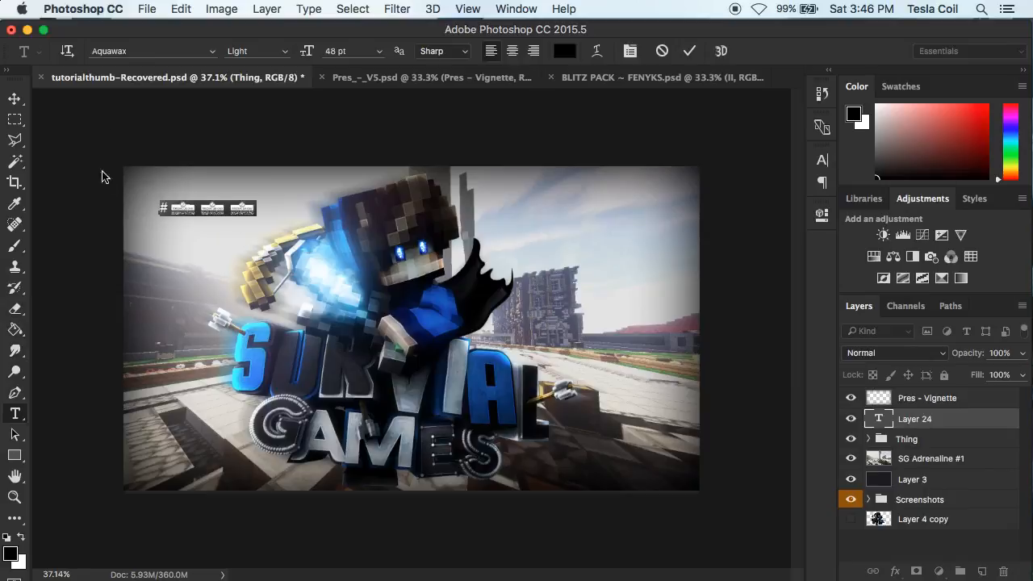
pyautogui.click(214, 51)
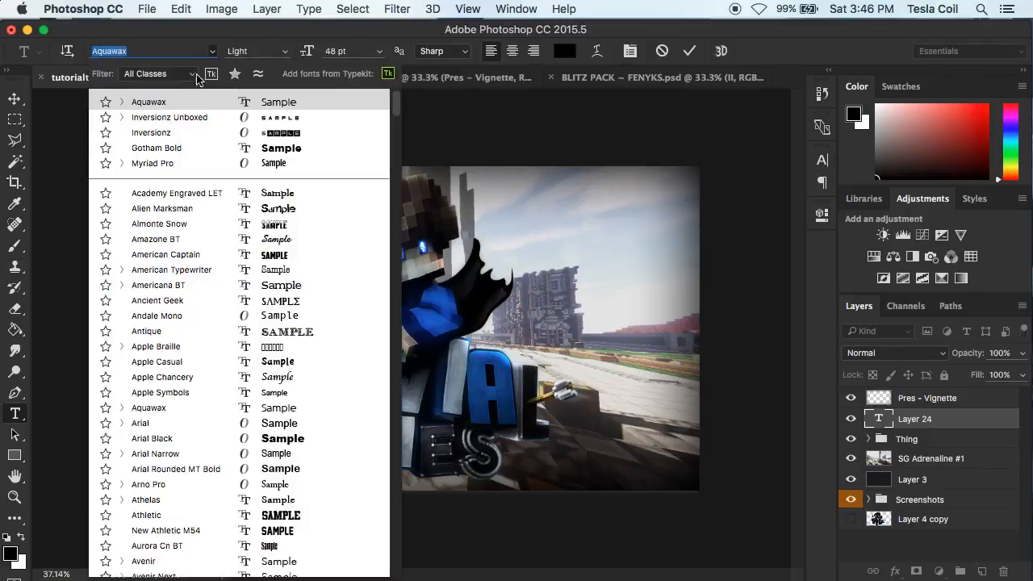
pyautogui.click(188, 125)
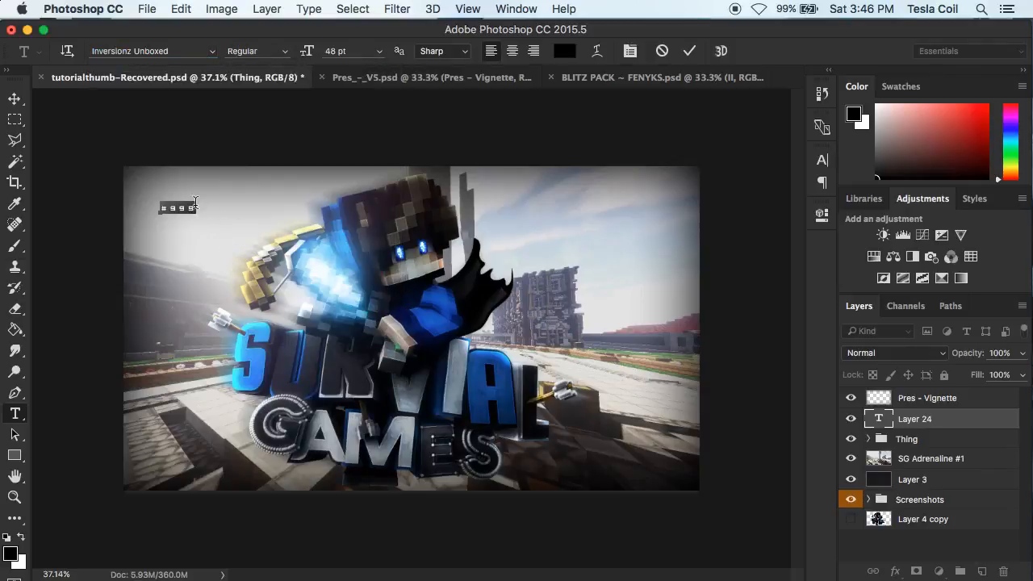
pyautogui.click(351, 51)
pyautogui.write('200')
pyautogui.click(14, 99)
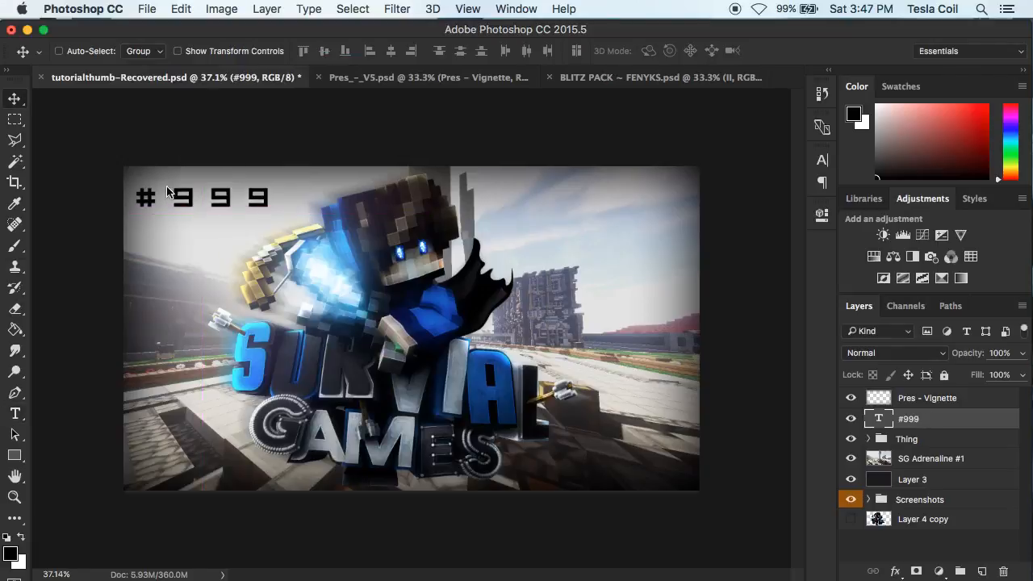
# Reduce the #999 text to 170 pt and nudge it within the thumbnail's upper-left corner.
pyautogui.doubleClick(877, 418)
pyautogui.click(347, 51)
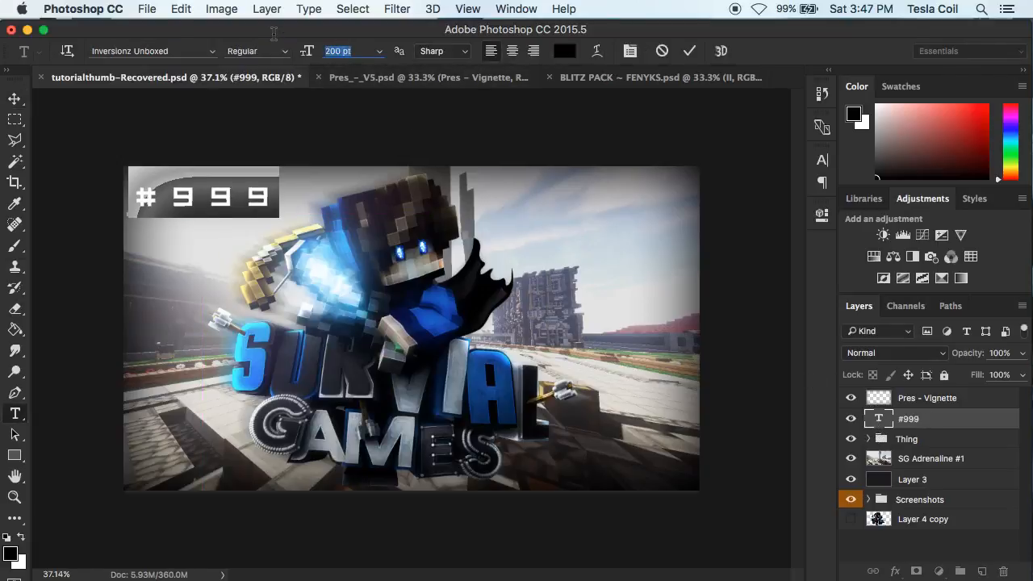
pyautogui.write('170')
pyautogui.click(15, 98)
pyautogui.moveTo(164, 200); pyautogui.dragTo(166, 195)
# Try the #999 text in Gotham Bold and return it to Inversionz Unboxed.
pyautogui.doubleClick(878, 419)
pyautogui.click(212, 50)
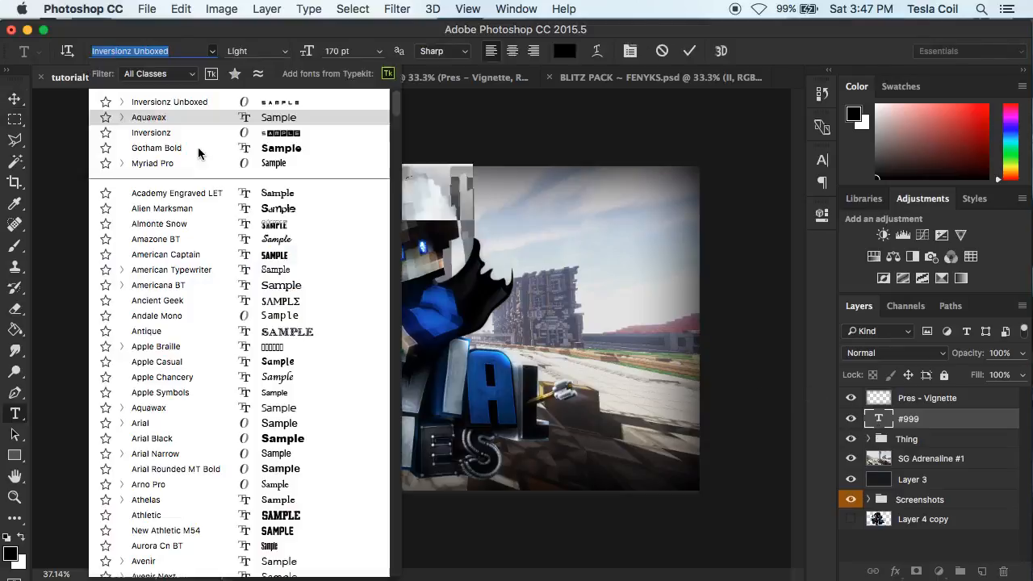
pyautogui.click(194, 148)
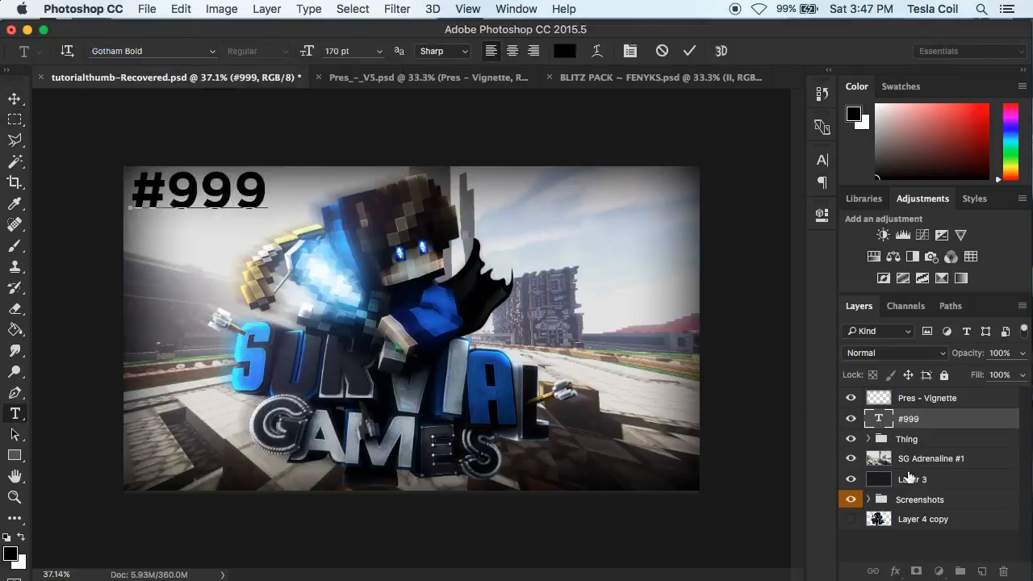
pyautogui.click(881, 418)
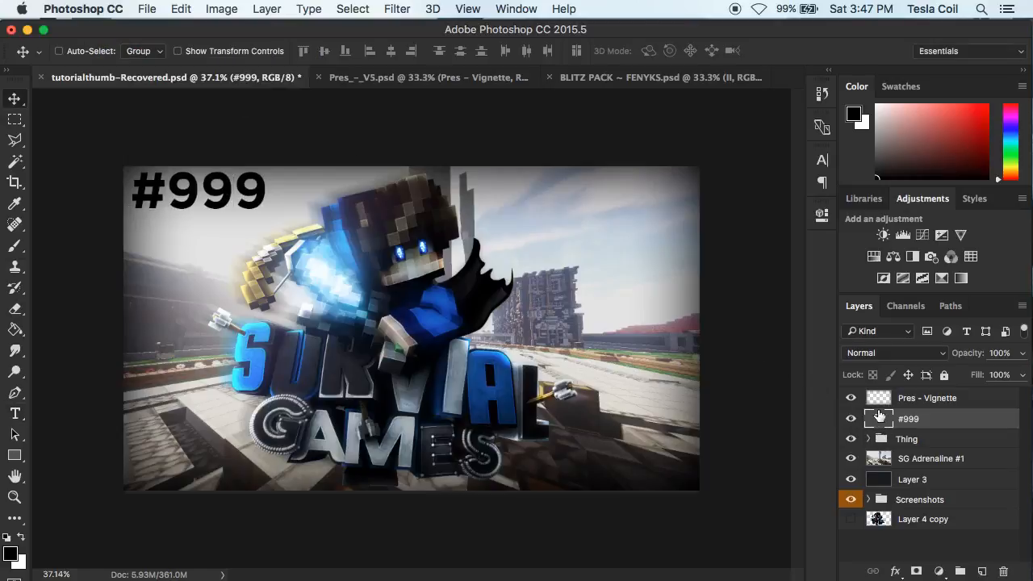
pyautogui.doubleClick(879, 414)
pyautogui.click(209, 52)
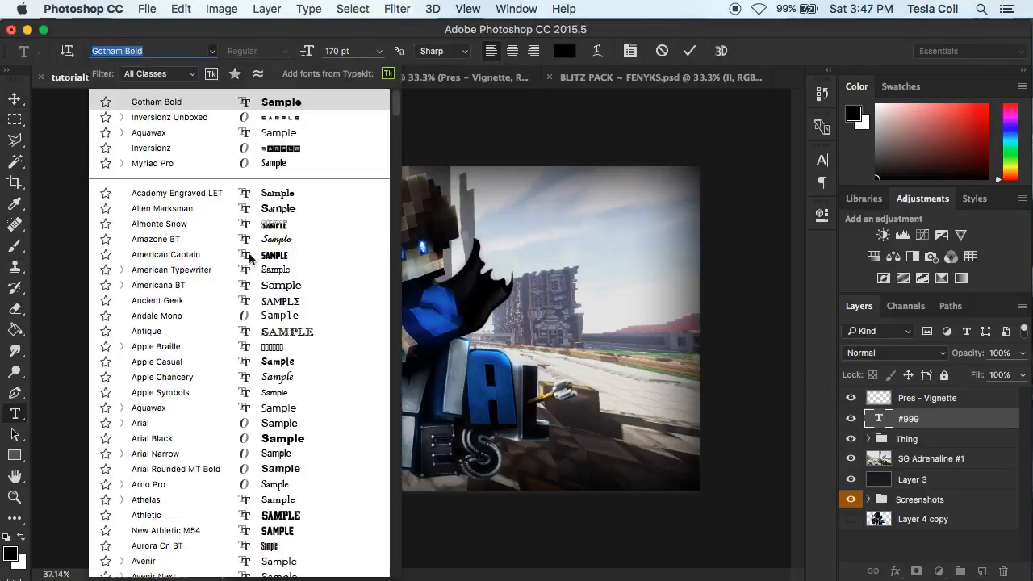
pyautogui.click(165, 117)
# Recolor the #999 text to white (ffffff) and move its layer above Pres - Vignette.
pyautogui.click(260, 198)
pyautogui.moveTo(254, 190); pyautogui.dragTo(127, 171)
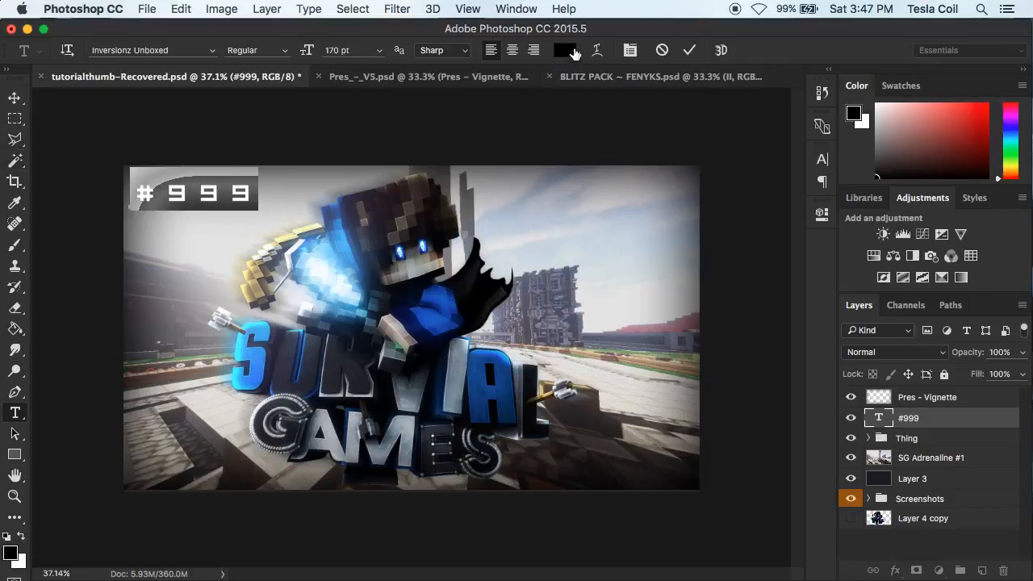
pyautogui.click(565, 50)
pyautogui.moveTo(594, 255); pyautogui.dragTo(456, 92)
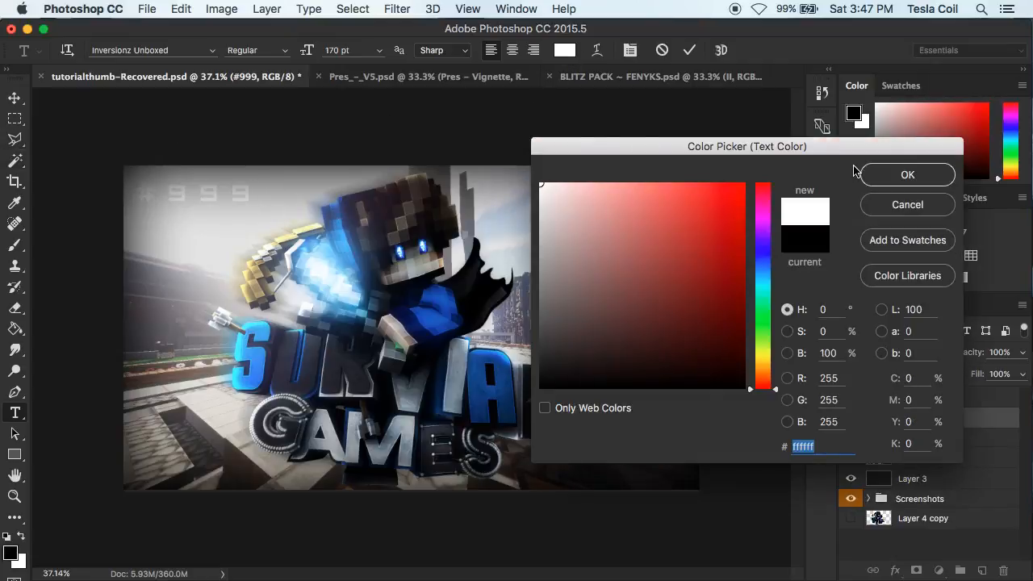
pyautogui.click(879, 176)
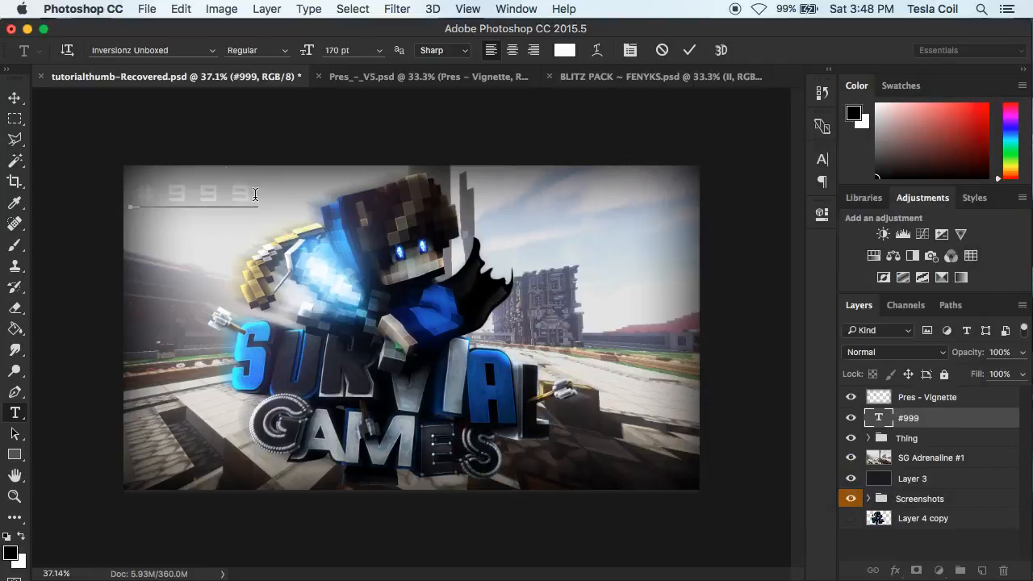
pyautogui.click(14, 98)
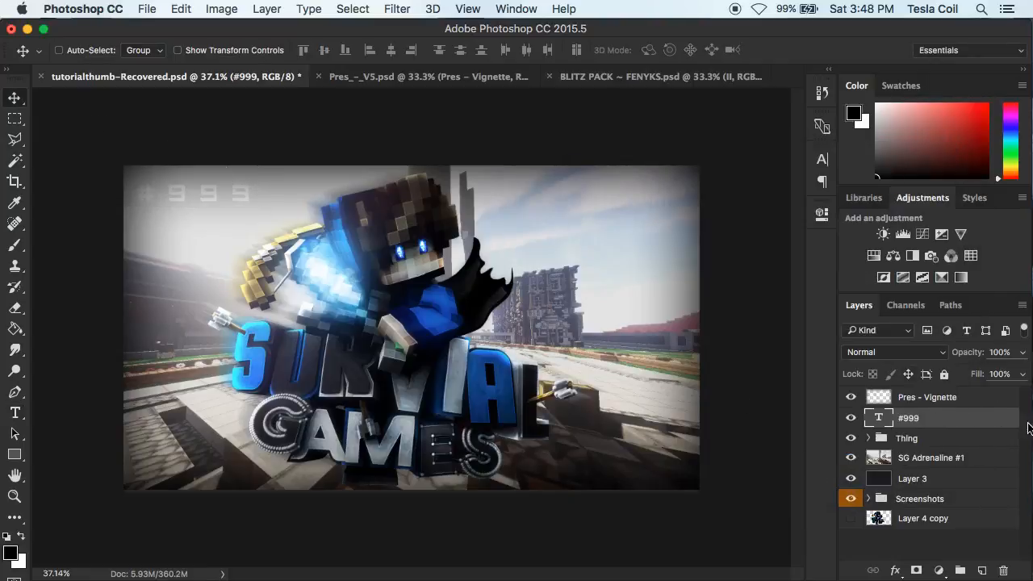
pyautogui.moveTo(968, 422); pyautogui.dragTo(965, 396)
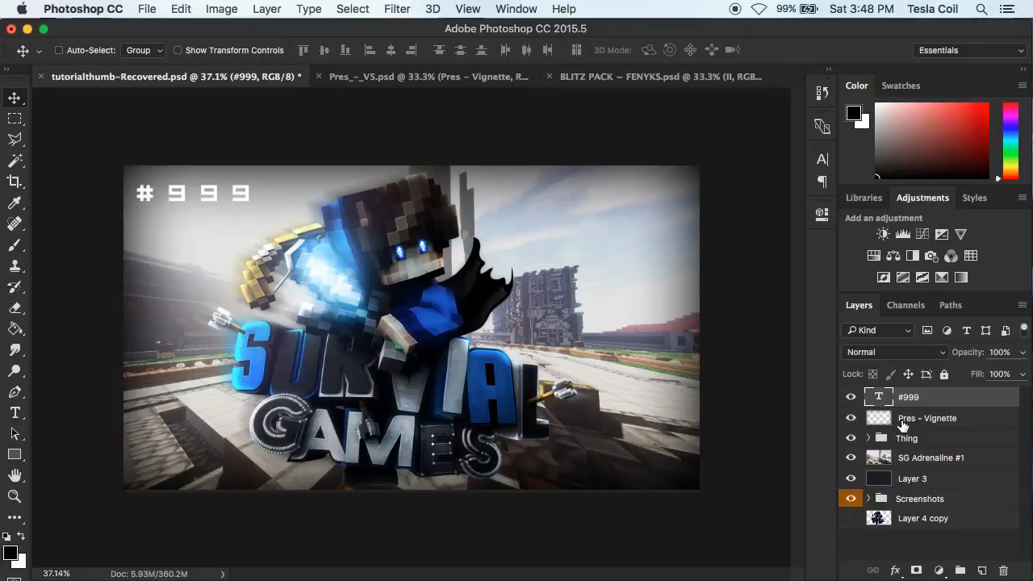
# Warp the #999 text with a horizontal Bulge style at -3% bend.
pyautogui.doubleClick(878, 396)
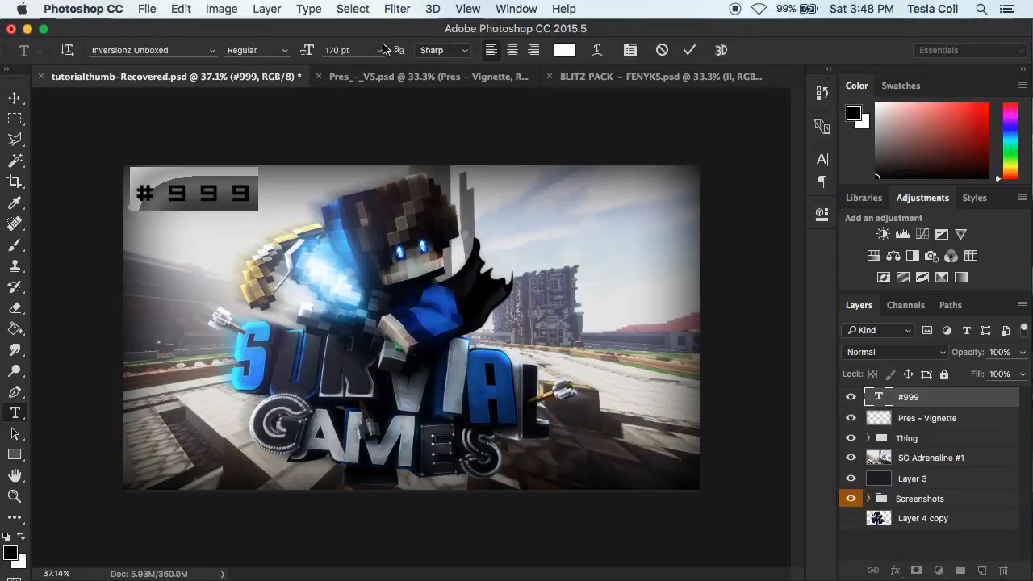
pyautogui.click(597, 50)
pyautogui.click(506, 203)
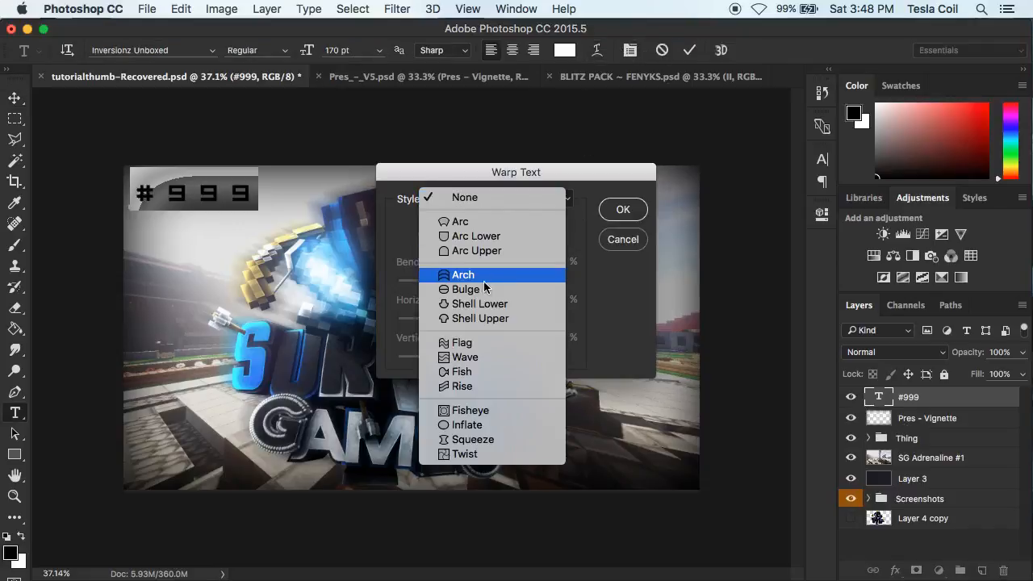
pyautogui.click(489, 286)
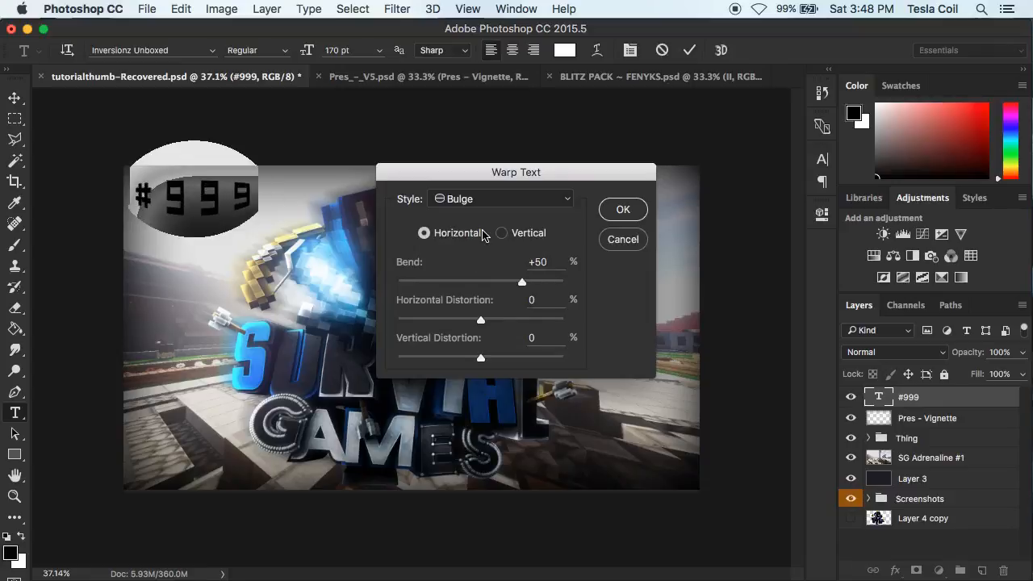
pyautogui.click(477, 283)
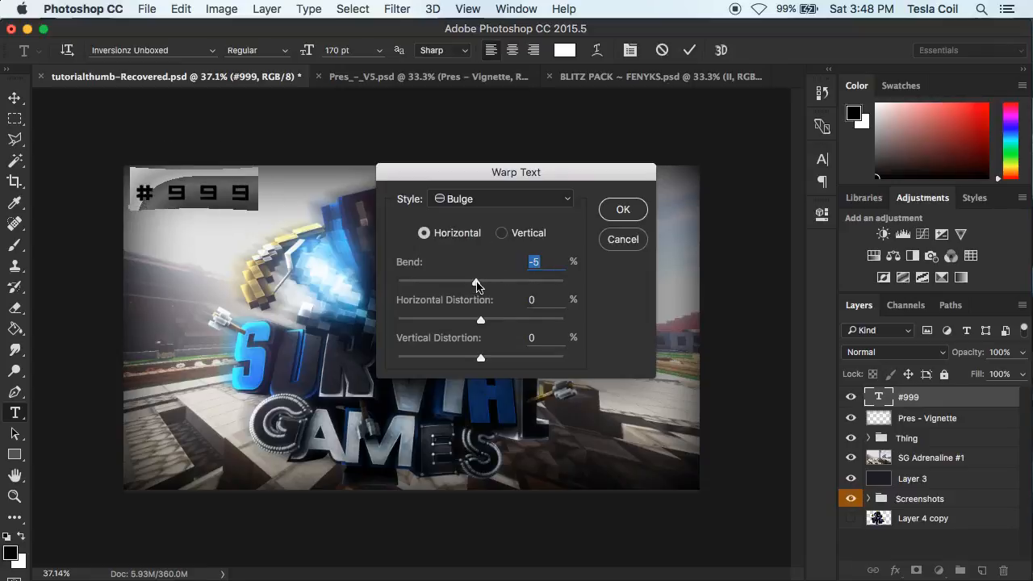
pyautogui.moveTo(477, 284); pyautogui.dragTo(480, 284)
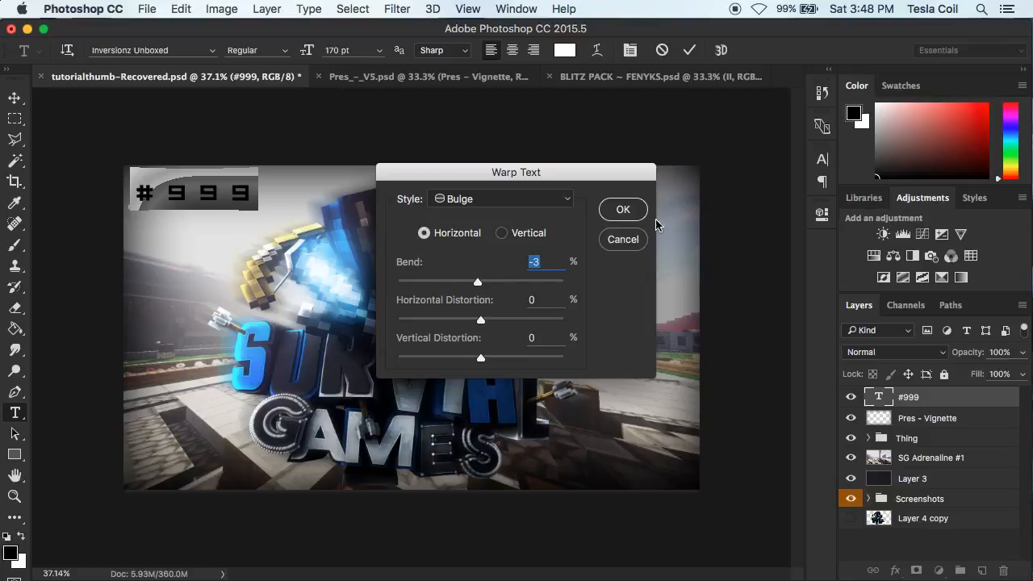
pyautogui.click(623, 209)
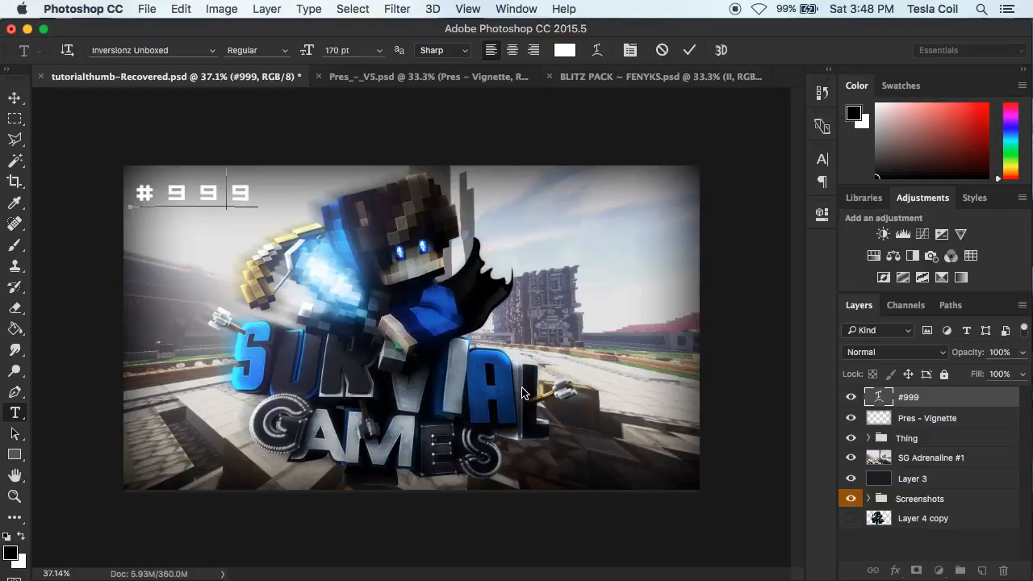
pyautogui.click(878, 398)
pyautogui.press('v')
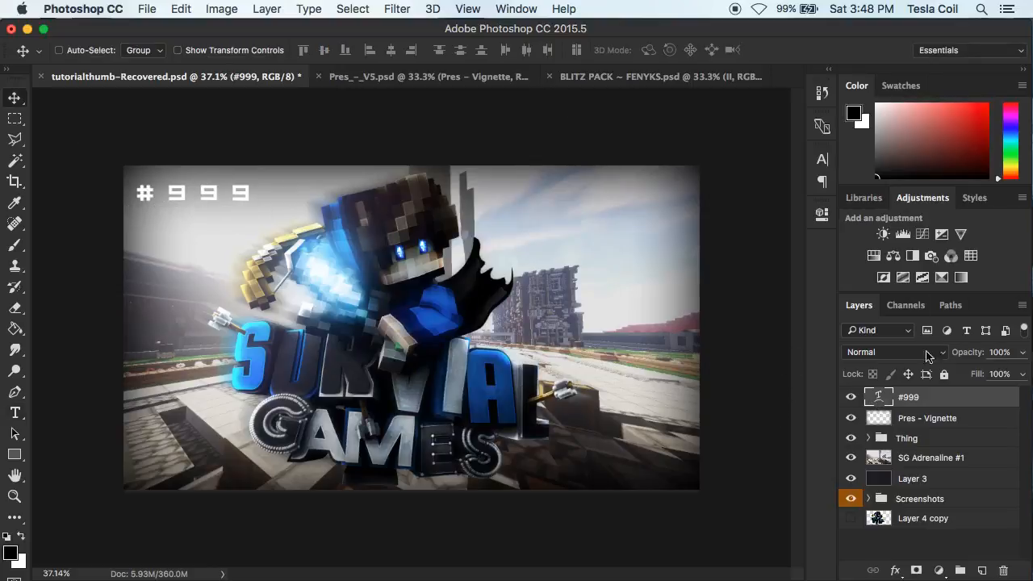
# Change the #999 text's warp to the horizontal Flag style with +12% bend.
pyautogui.doubleClick(879, 395)
pyautogui.click(631, 50)
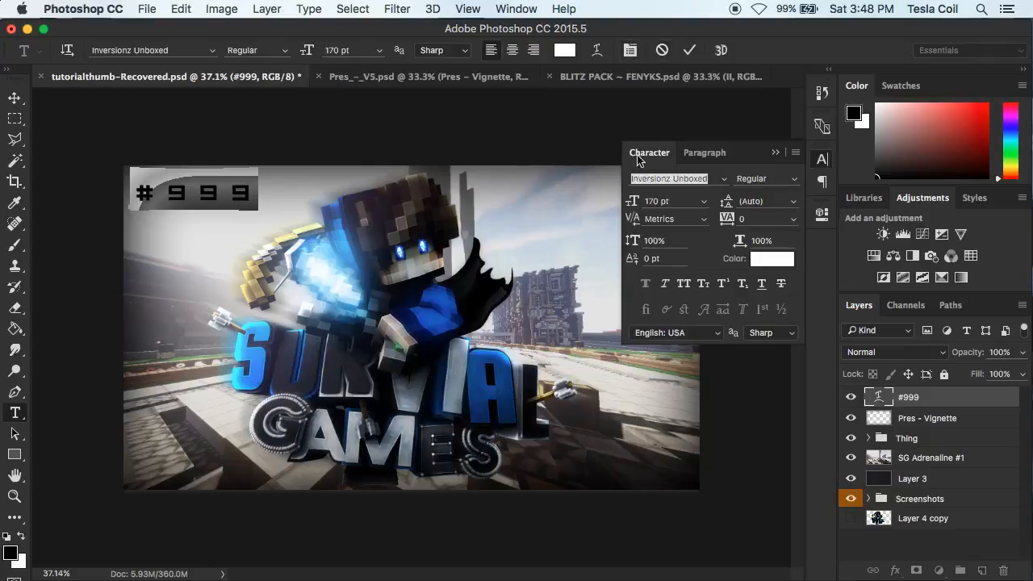
pyautogui.click(596, 50)
pyautogui.moveTo(471, 286)
pyautogui.mouseDown()
pyautogui.moveTo(446, 287)
pyautogui.moveTo(489, 285)
pyautogui.mouseUp()
pyautogui.click(500, 198)
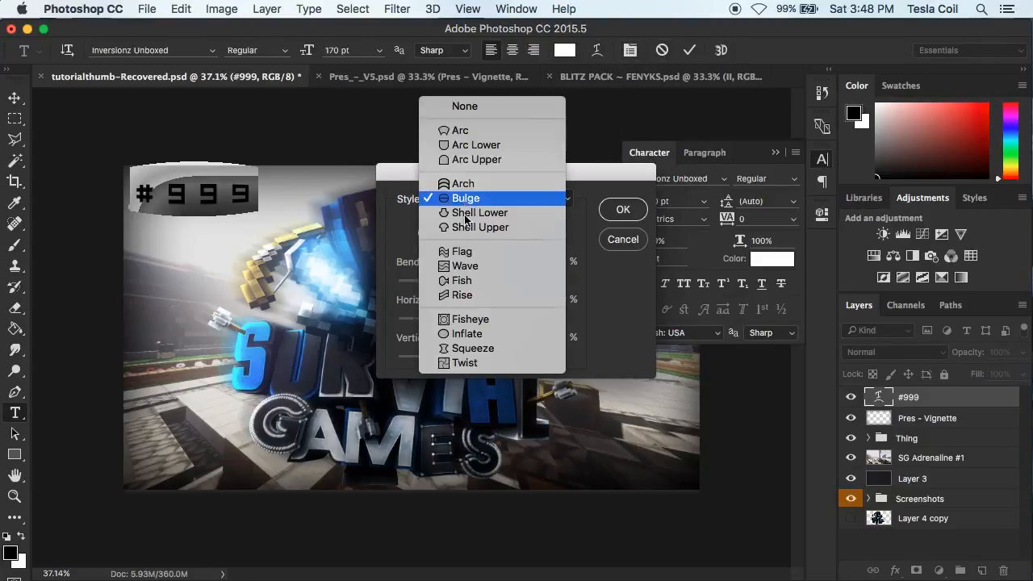
pyautogui.click(477, 255)
pyautogui.moveTo(489, 282); pyautogui.dragTo(490, 285)
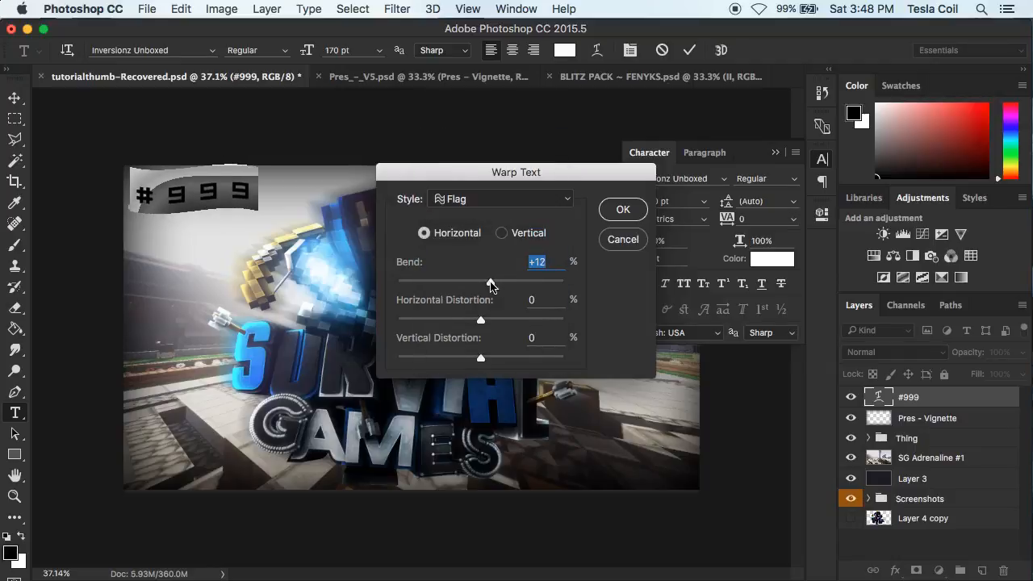
pyautogui.click(620, 209)
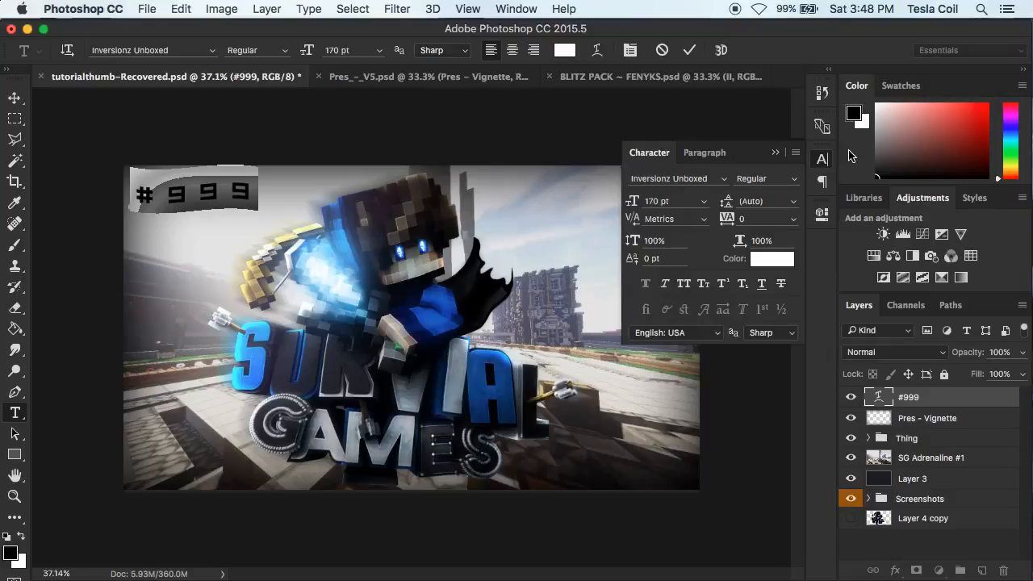
pyautogui.click(772, 153)
pyautogui.press('v')
pyautogui.moveTo(173, 202); pyautogui.dragTo(172, 202)
pyautogui.scroll(-3, 172, 202)
pyautogui.scroll(4, 172, 203)
pyautogui.scroll(-1, 173, 203)
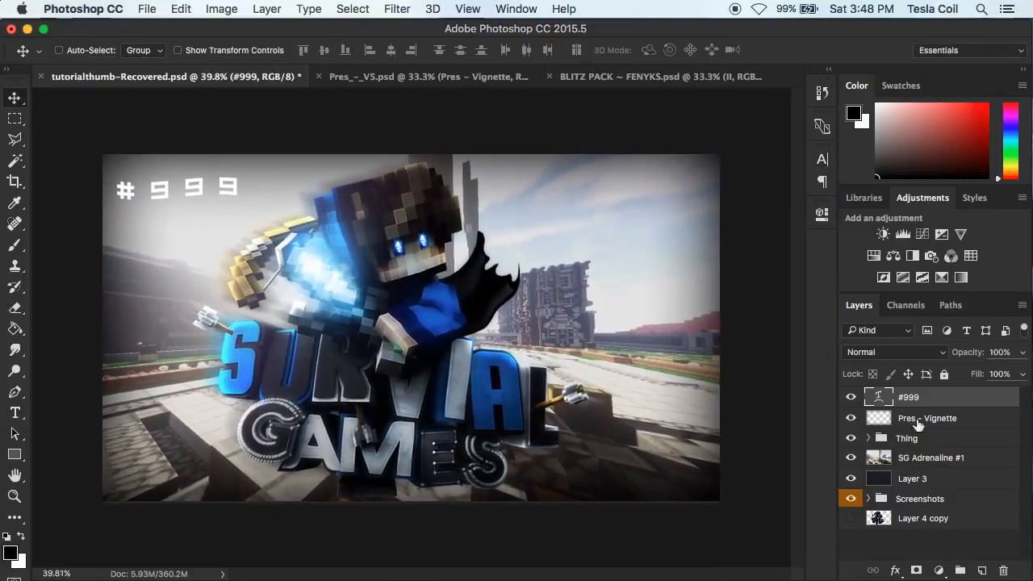
pyautogui.click(920, 536)
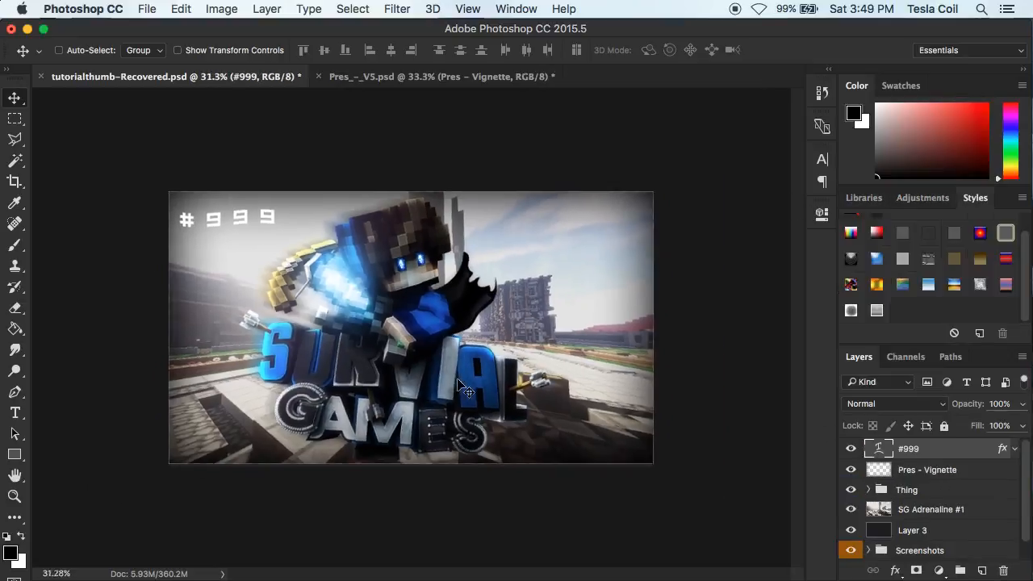
pyautogui.scroll(2, 463, 387)
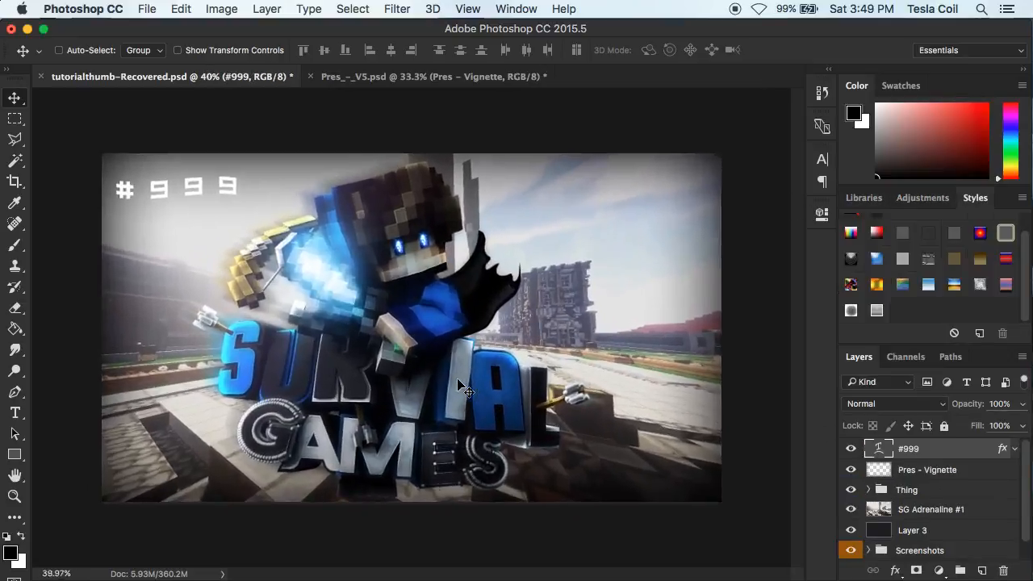
pyautogui.scroll(-1, 456, 403)
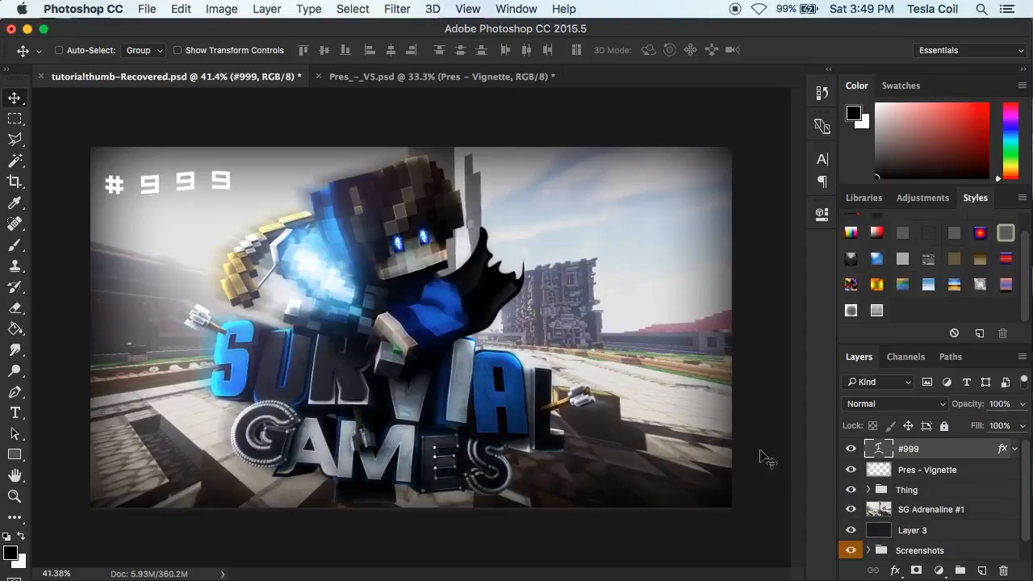
# Add a layer above SG Adrenaline #1 and paint soft black shading behind the GAMES lettering with the 268 px brush.
pyautogui.scroll(-1, 946, 489)
pyautogui.click(930, 474)
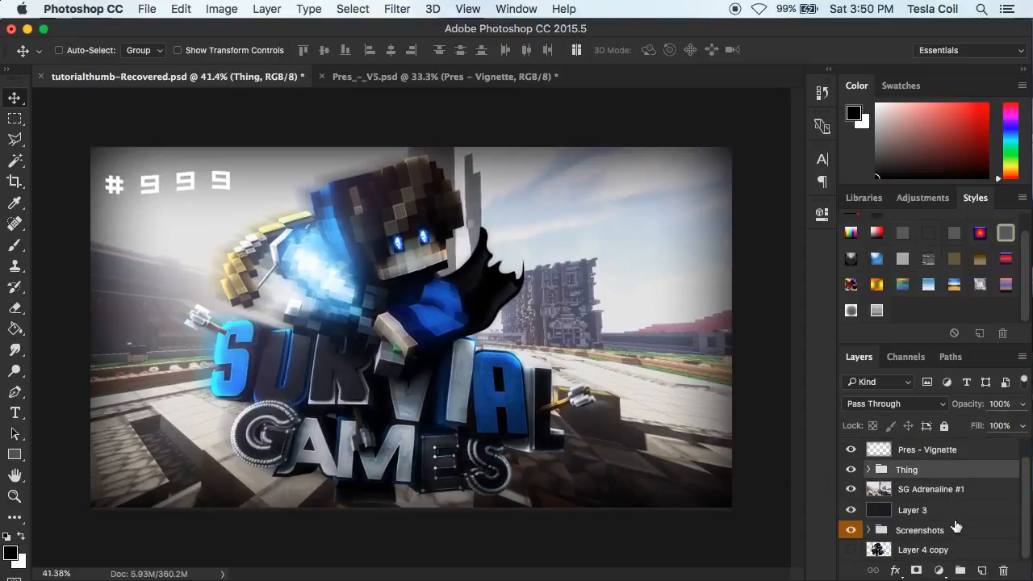
pyautogui.click(928, 489)
pyautogui.click(982, 570)
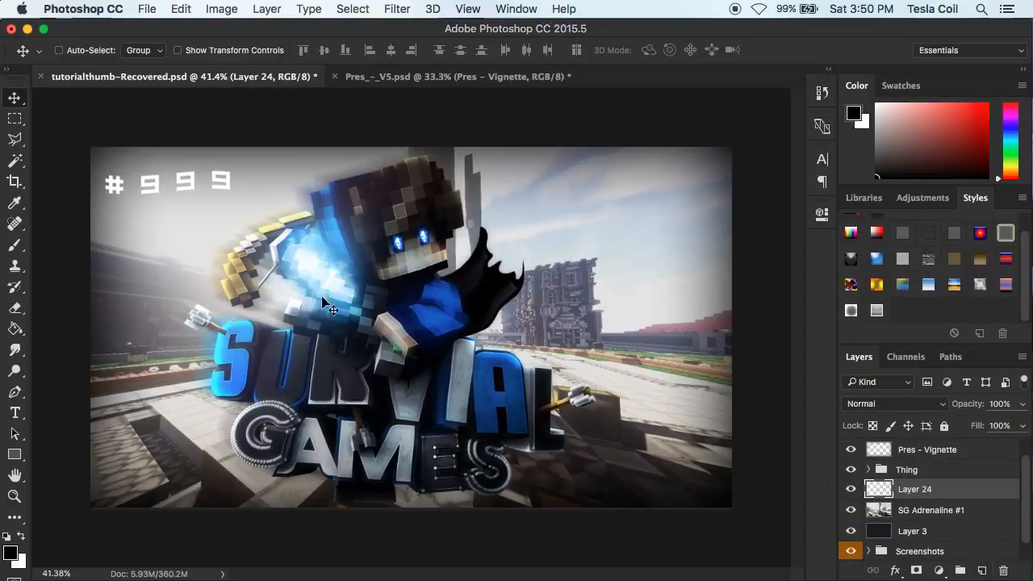
pyautogui.press('b')
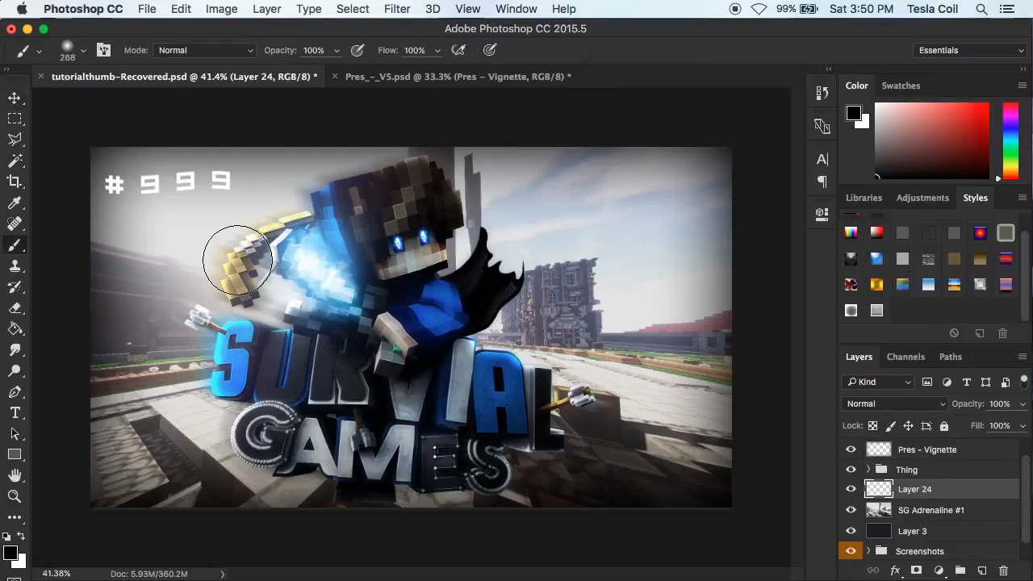
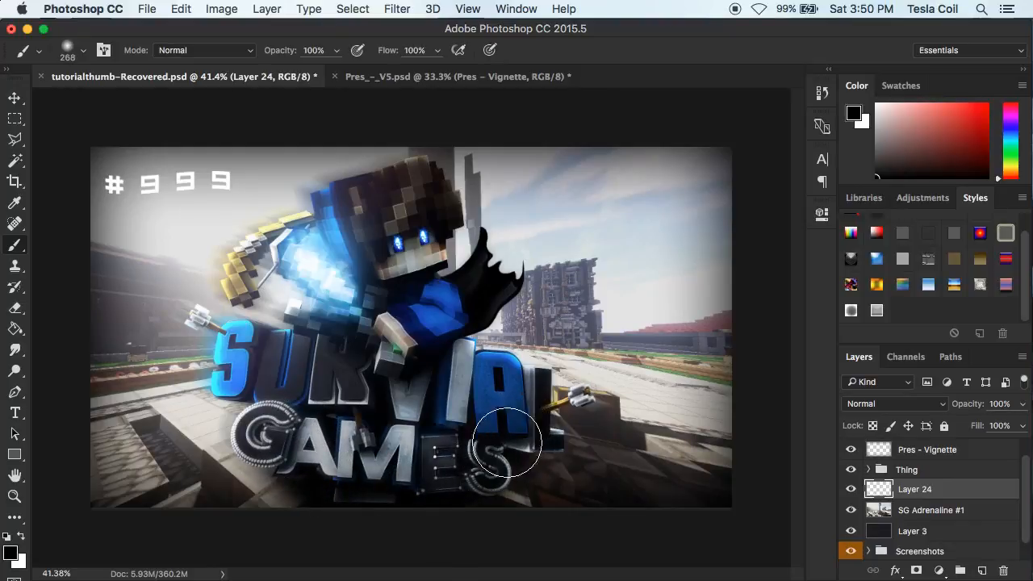
pyautogui.moveTo(493, 449)
pyautogui.mouseDown()
pyautogui.moveTo(291, 489)
pyautogui.moveTo(235, 449)
pyautogui.mouseUp()
pyautogui.click(268, 413)
pyautogui.click(268, 413)
pyautogui.click(268, 413)
pyautogui.click(268, 414)
# Lower the shading layer's opacity to 75% and compare the image with the layer hidden and shown.
pyautogui.moveTo(1022, 404); pyautogui.dragTo(1001, 426)
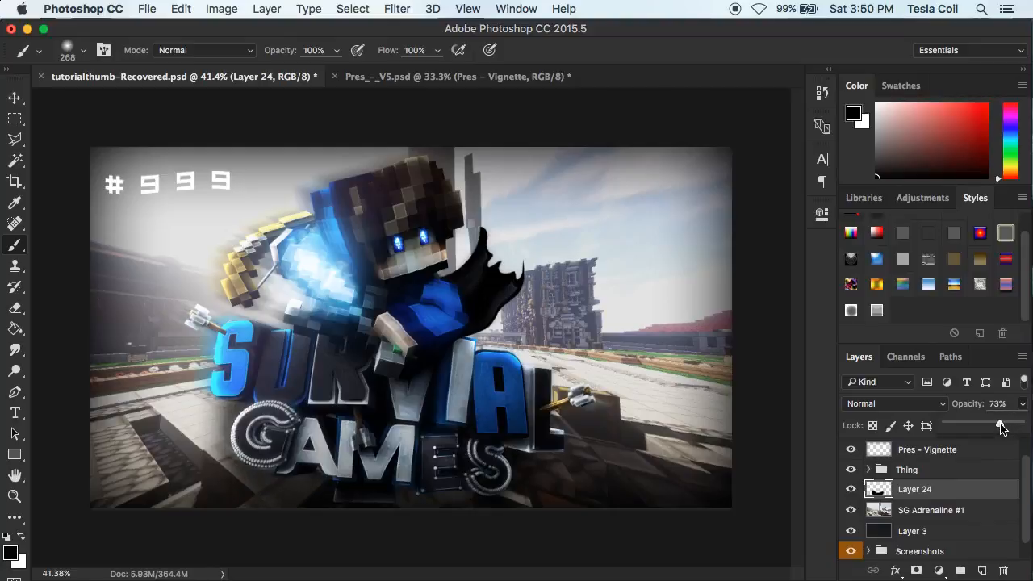
pyautogui.click(852, 490)
pyautogui.click(851, 491)
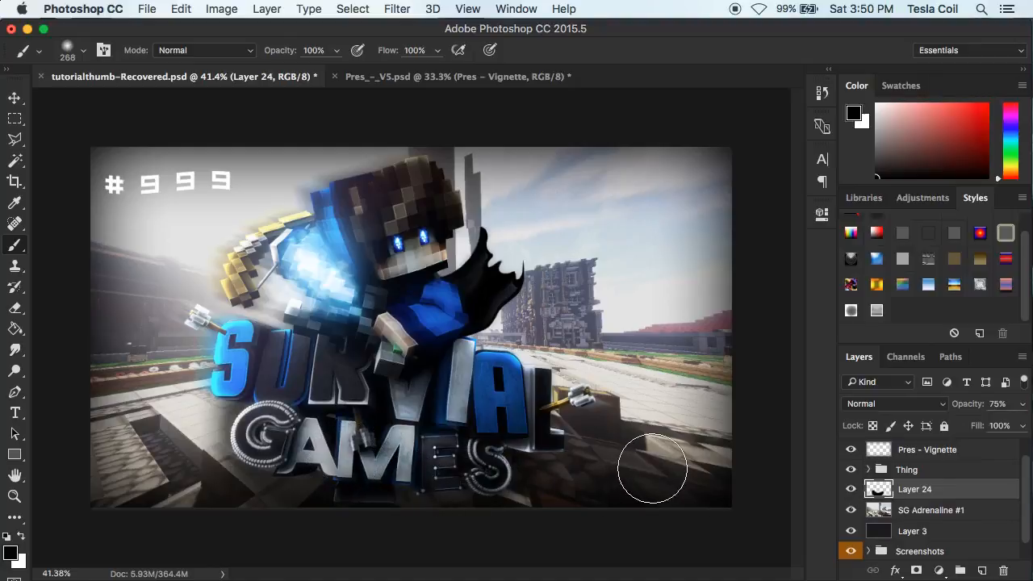
# Paint extra black shading beneath the GAMES lettering on a new layer and merge it with Layer 24.
pyautogui.click(983, 571)
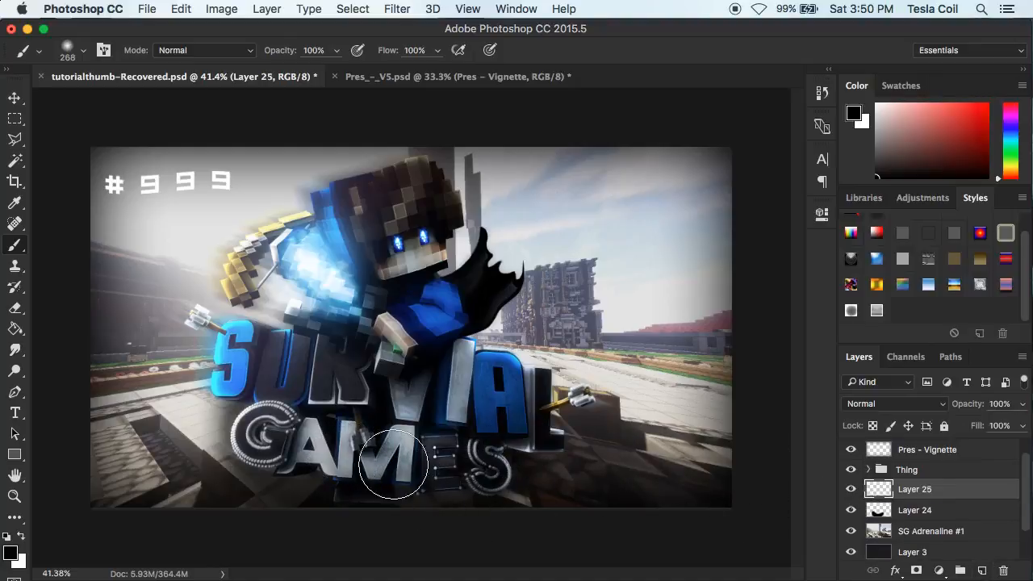
pyautogui.moveTo(348, 477)
pyautogui.mouseDown()
pyautogui.moveTo(425, 469)
pyautogui.moveTo(428, 480)
pyautogui.moveTo(346, 493)
pyautogui.moveTo(314, 473)
pyautogui.moveTo(353, 495)
pyautogui.moveTo(401, 486)
pyautogui.moveTo(304, 474)
pyautogui.moveTo(350, 495)
pyautogui.moveTo(455, 475)
pyautogui.mouseUp()
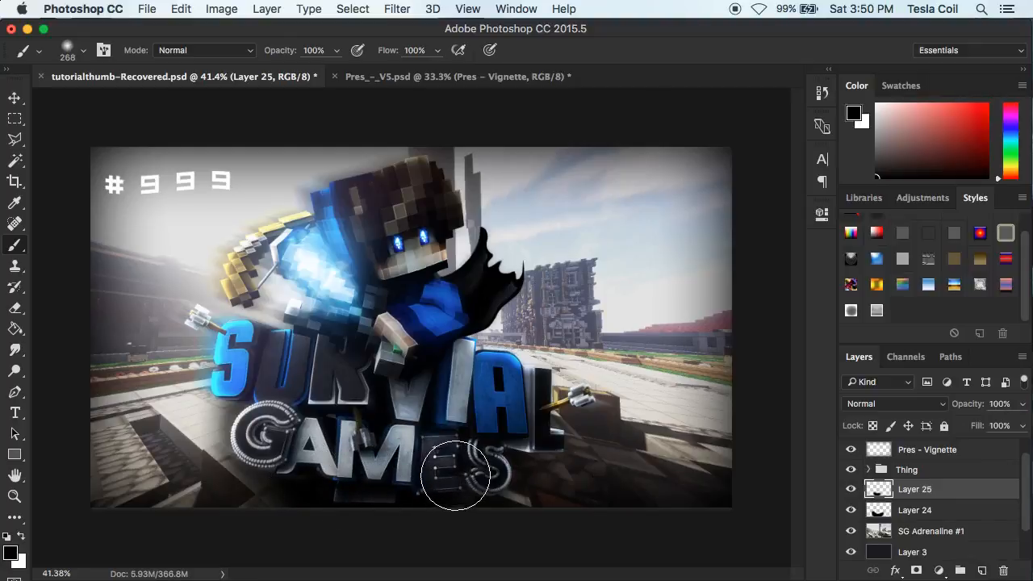
pyautogui.keyDown('shift'); pyautogui.click(920, 517); pyautogui.keyUp('shift')
pyautogui.rightClick(920, 517)
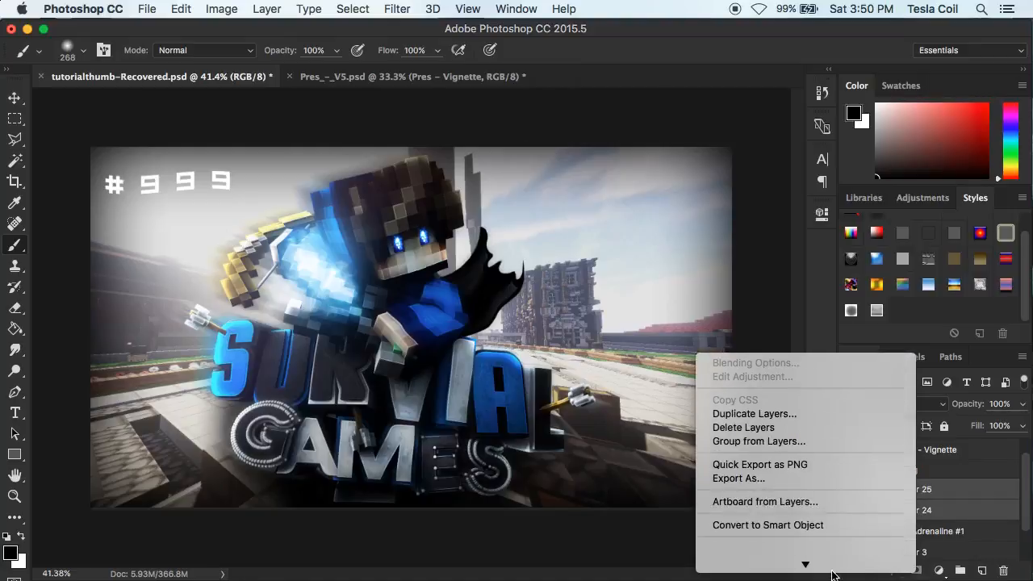
pyautogui.click(798, 539)
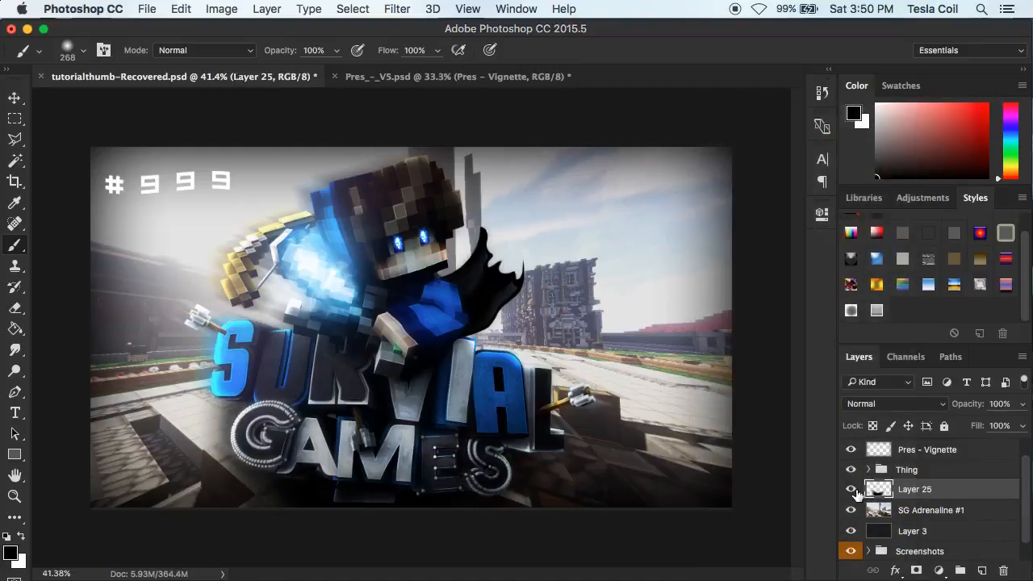
pyautogui.scroll(1, 585, 294)
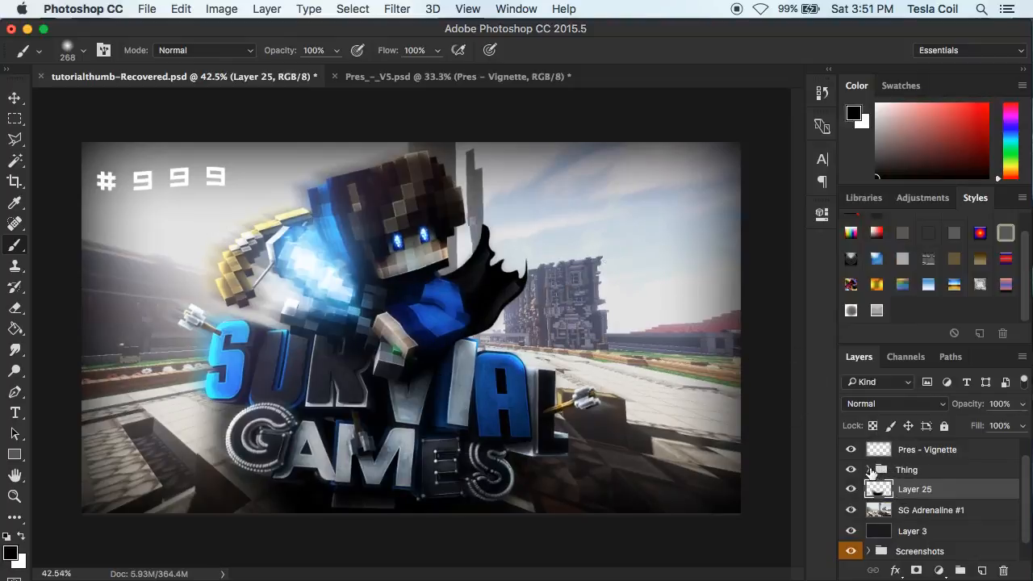
# Lower the opacity of the Grunge Overlay 7 layer to about 28%.
pyautogui.click(907, 455)
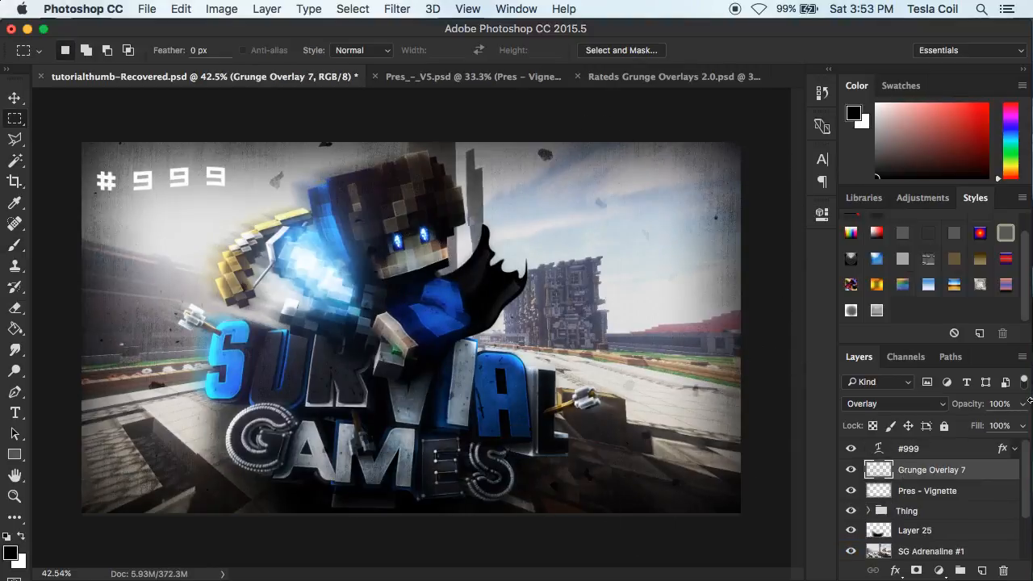
pyautogui.click(1023, 405)
pyautogui.moveTo(969, 430); pyautogui.dragTo(964, 430)
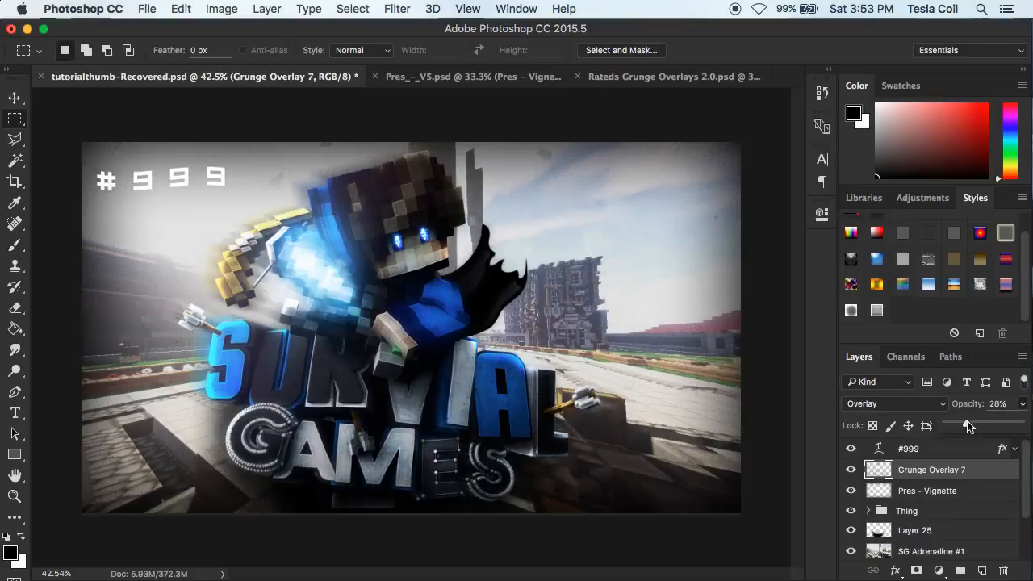
# Toggle the Grunge Overlay 7 layer's visibility repeatedly to compare the image with and without the texture.
pyautogui.click(849, 471)
pyautogui.click(849, 470)
pyautogui.click(850, 471)
pyautogui.click(849, 471)
pyautogui.click(850, 471)
pyautogui.click(850, 470)
pyautogui.click(850, 470)
pyautogui.click(850, 471)
pyautogui.click(850, 470)
pyautogui.click(850, 471)
pyautogui.click(850, 471)
pyautogui.click(849, 471)
pyautogui.click(850, 471)
pyautogui.click(850, 470)
pyautogui.click(849, 470)
pyautogui.click(850, 470)
pyautogui.click(850, 471)
pyautogui.click(849, 470)
# Group all layers from the #999 text down to Layer 4 copy.
pyautogui.scroll(-1, 674, 457)
pyautogui.scroll(-1, 674, 457)
pyautogui.scroll(1, 674, 456)
pyautogui.click(920, 449)
pyautogui.scroll(-2, 910, 484)
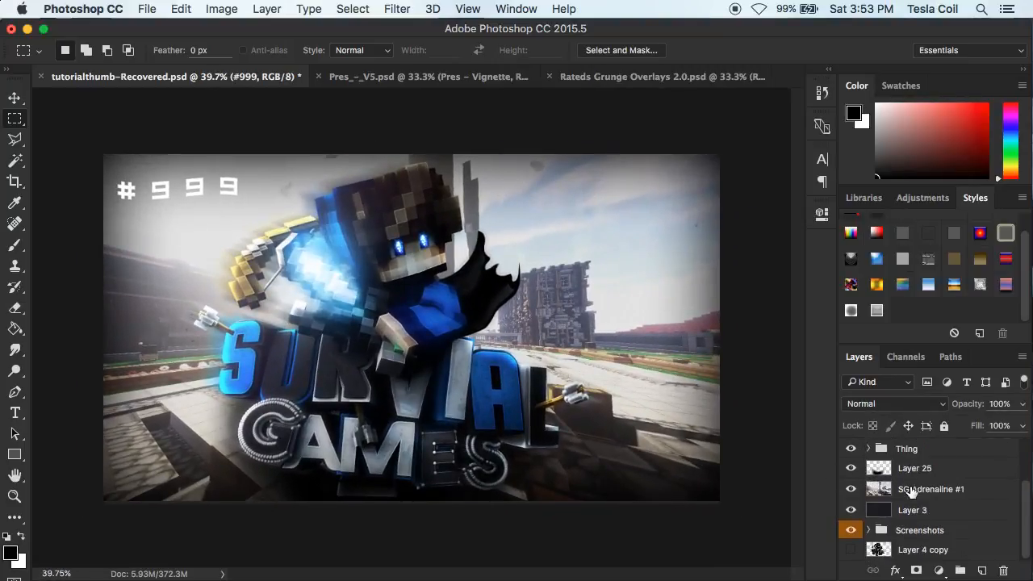
pyautogui.scroll(2, 919, 511)
pyautogui.scroll(-2, 928, 512)
pyautogui.keyDown('shift'); pyautogui.click(927, 534); pyautogui.keyUp('shift')
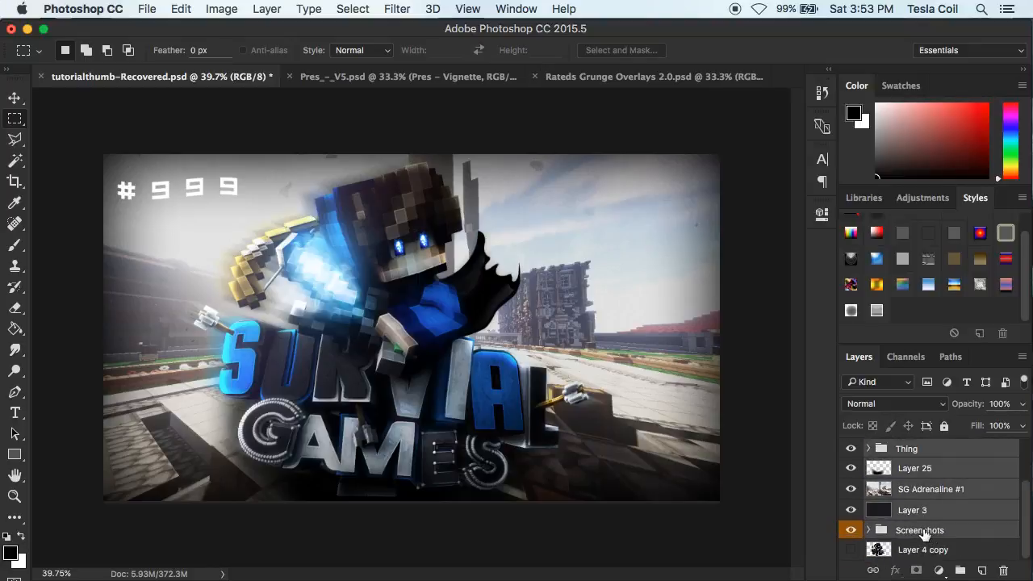
pyautogui.click(928, 549)
pyautogui.scroll(2, 928, 496)
pyautogui.keyDown('shift'); pyautogui.click(909, 454); pyautogui.keyUp('shift')
pyautogui.press('super+g')
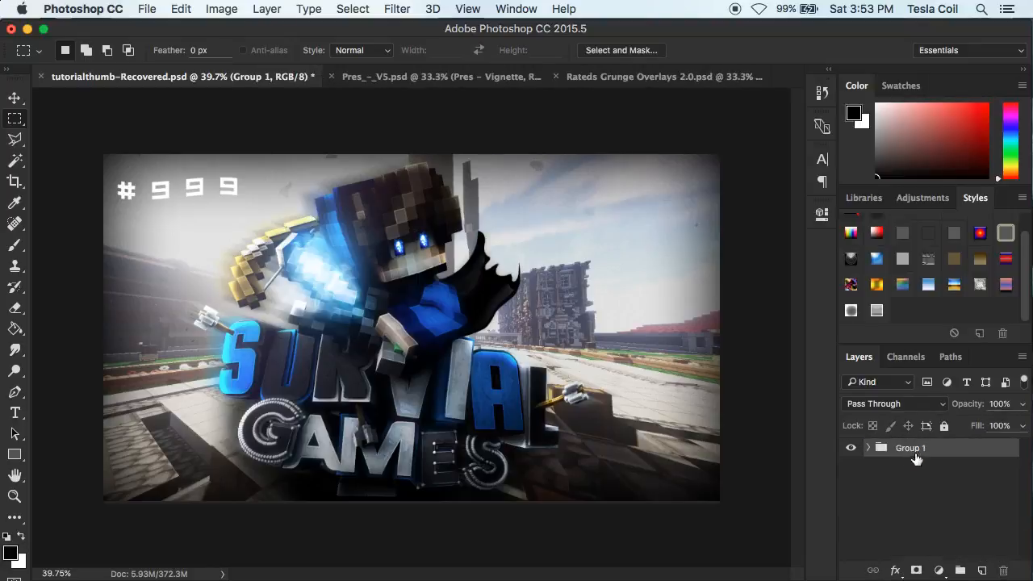
# Add a black-to-white Gradient Map adjustment above Group 1, test reversing it, and compare the image with and without it.
pyautogui.click(916, 198)
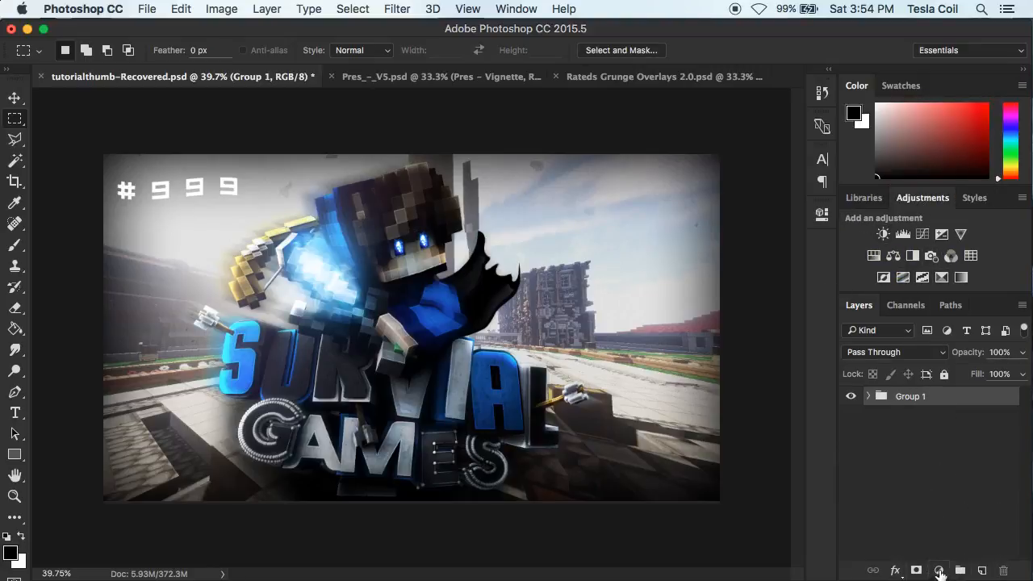
pyautogui.click(939, 570)
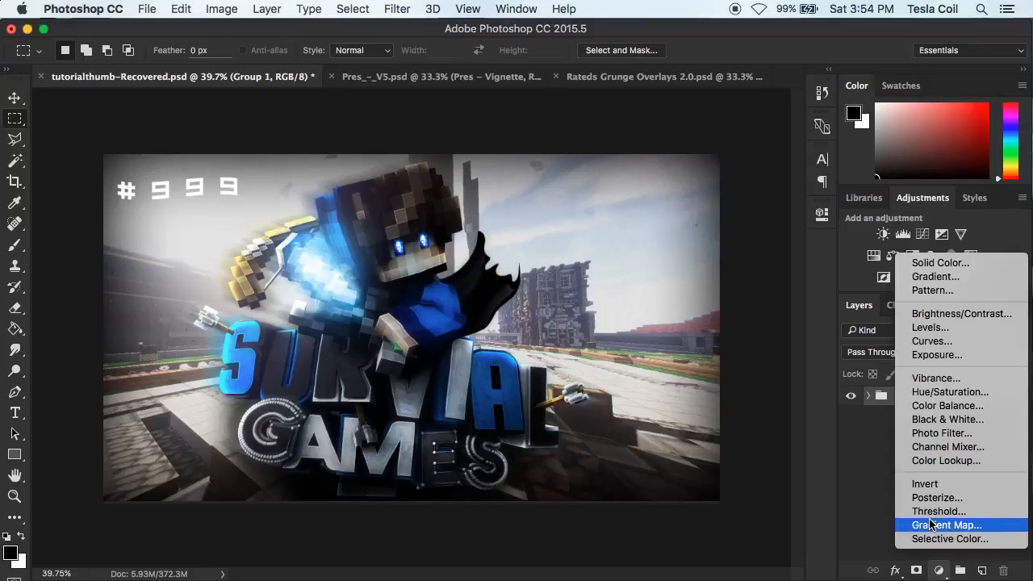
pyautogui.click(932, 525)
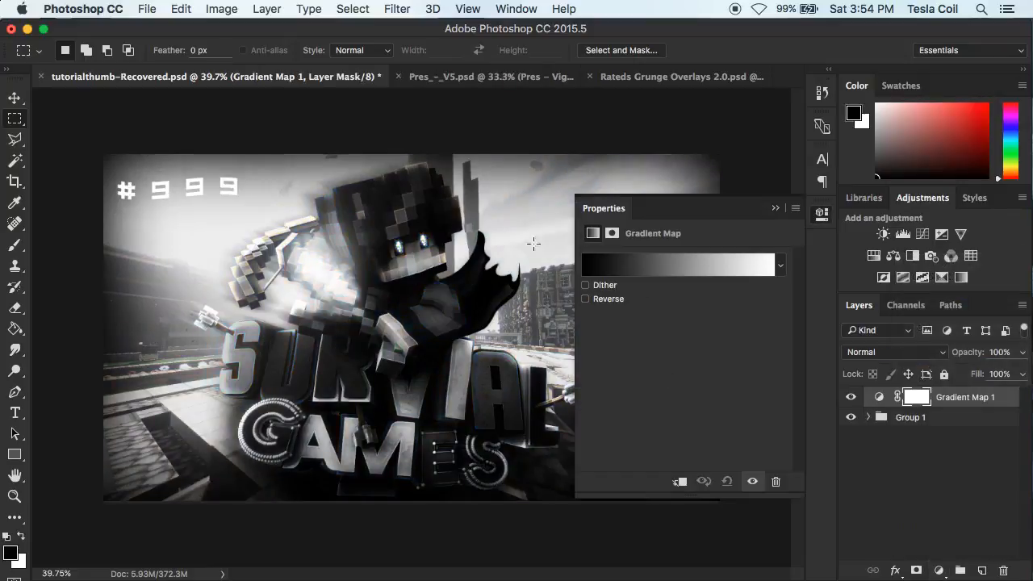
pyautogui.click(587, 299)
pyautogui.click(586, 300)
pyautogui.click(775, 208)
pyautogui.click(849, 395)
pyautogui.click(850, 397)
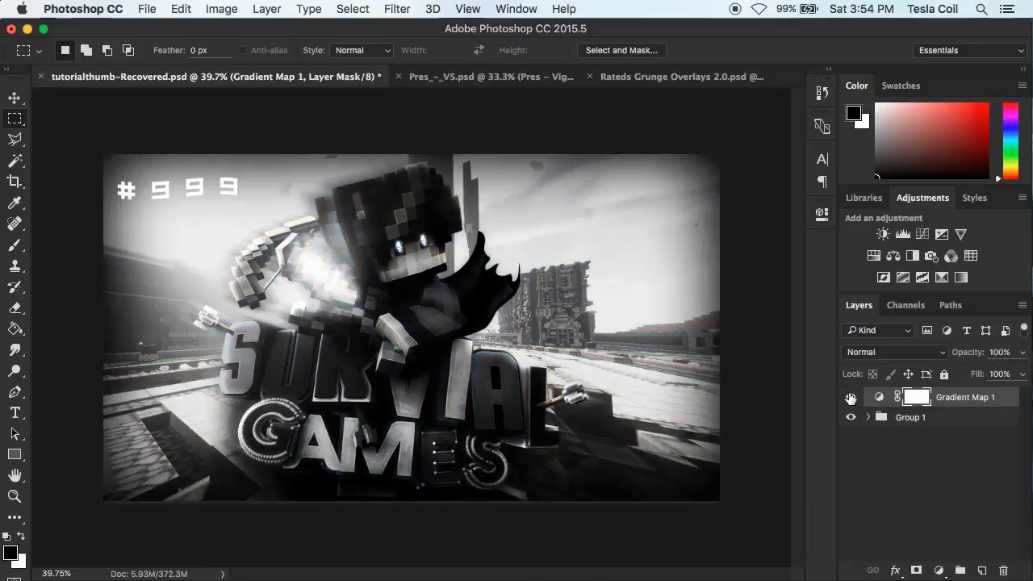
# Lower the Gradient Map 1 layer's opacity to below 60% to partly desaturate the image.
pyautogui.click(1012, 360)
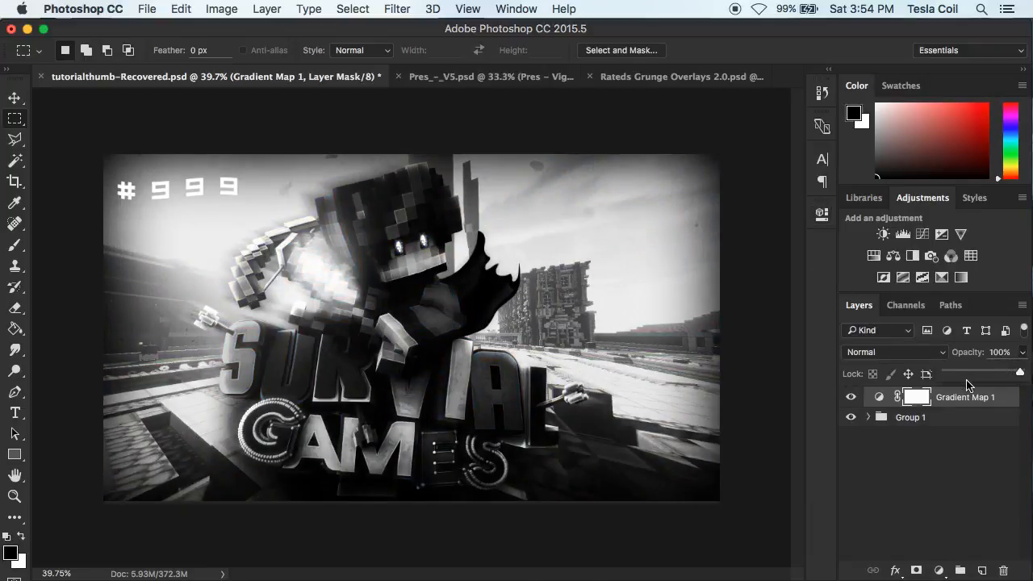
pyautogui.moveTo(977, 373); pyautogui.dragTo(1031, 368)
pyautogui.click(946, 491)
pyautogui.click(954, 401)
pyautogui.click(1023, 352)
pyautogui.moveTo(1024, 372); pyautogui.dragTo(991, 378)
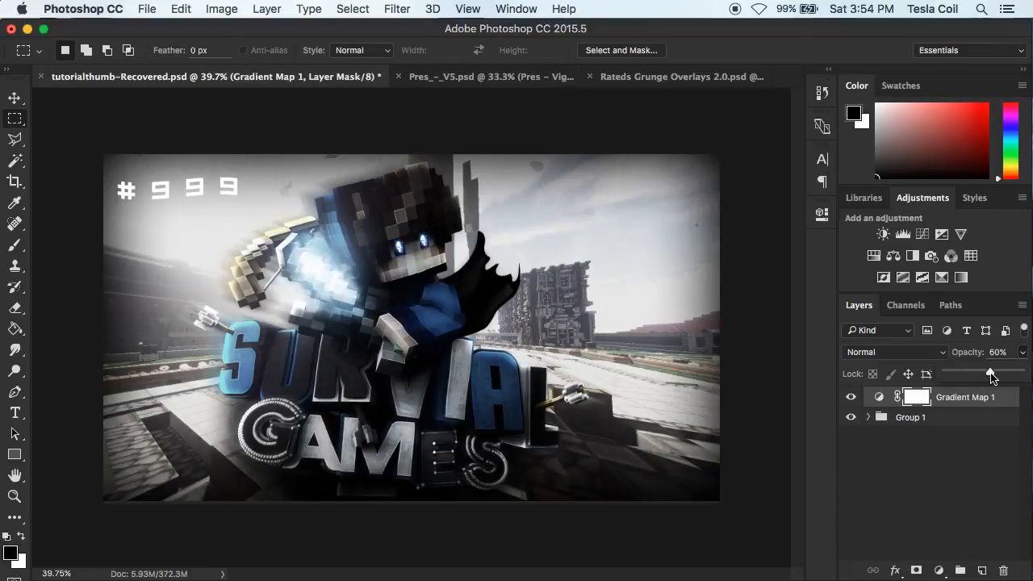
pyautogui.moveTo(990, 372); pyautogui.dragTo(981, 376)
# Add a Color Lookup adjustment, try the DropBlues.3DL and FallColors.look tables, and apply FoggyNight.3DL.
pyautogui.click(939, 570)
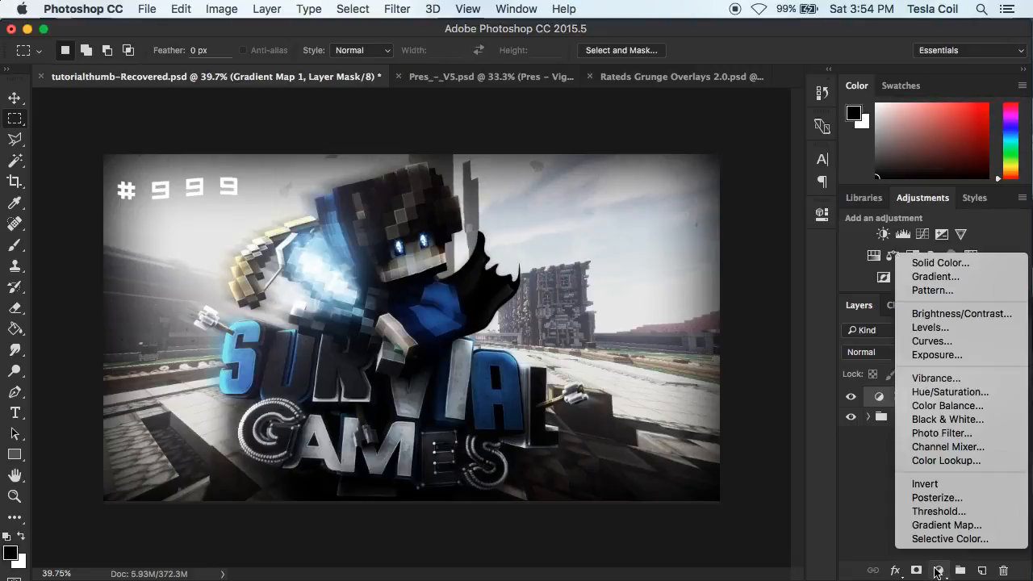
pyautogui.click(938, 462)
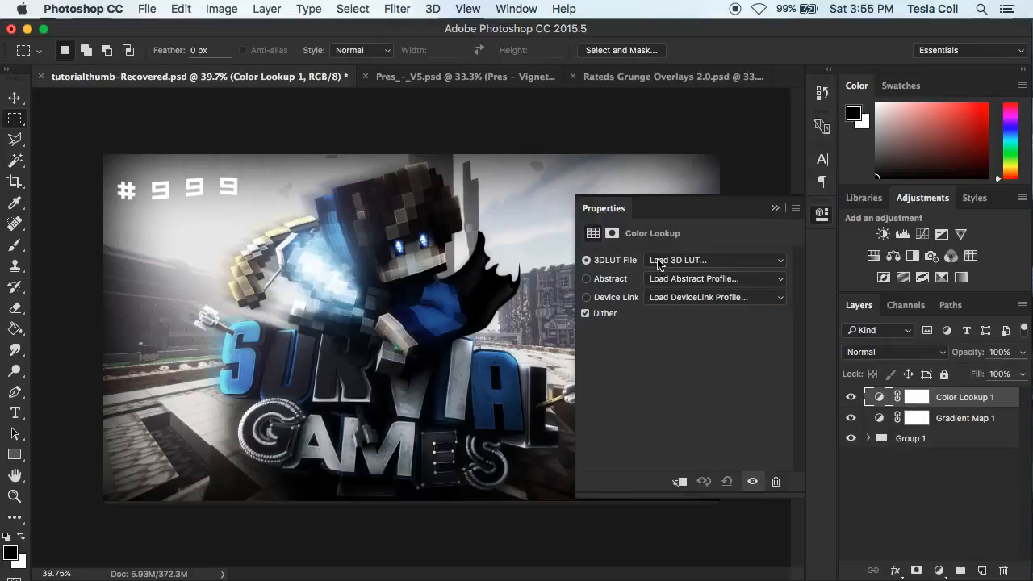
pyautogui.click(658, 264)
pyautogui.click(707, 392)
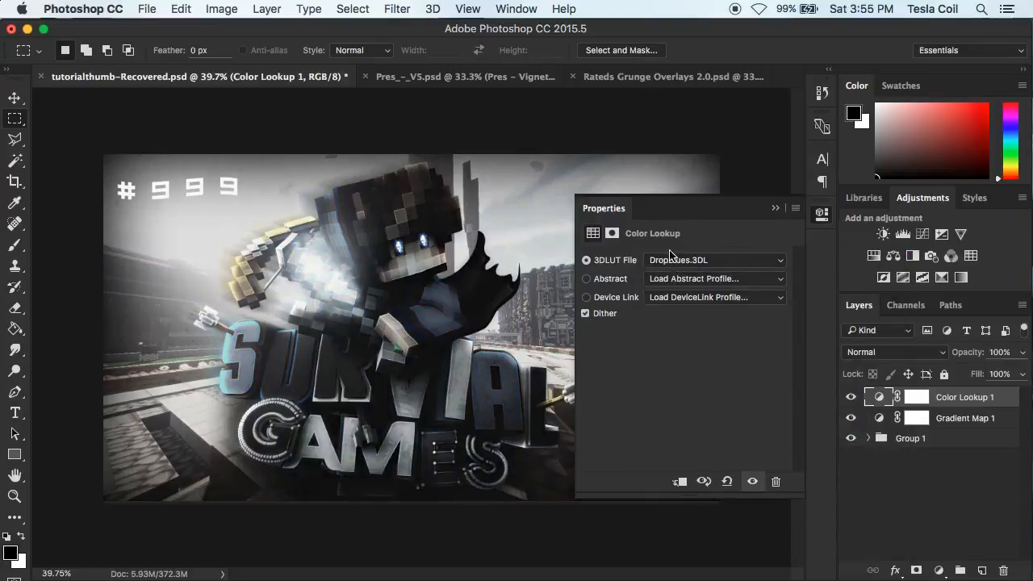
pyautogui.click(671, 258)
pyautogui.click(682, 290)
pyautogui.click(672, 260)
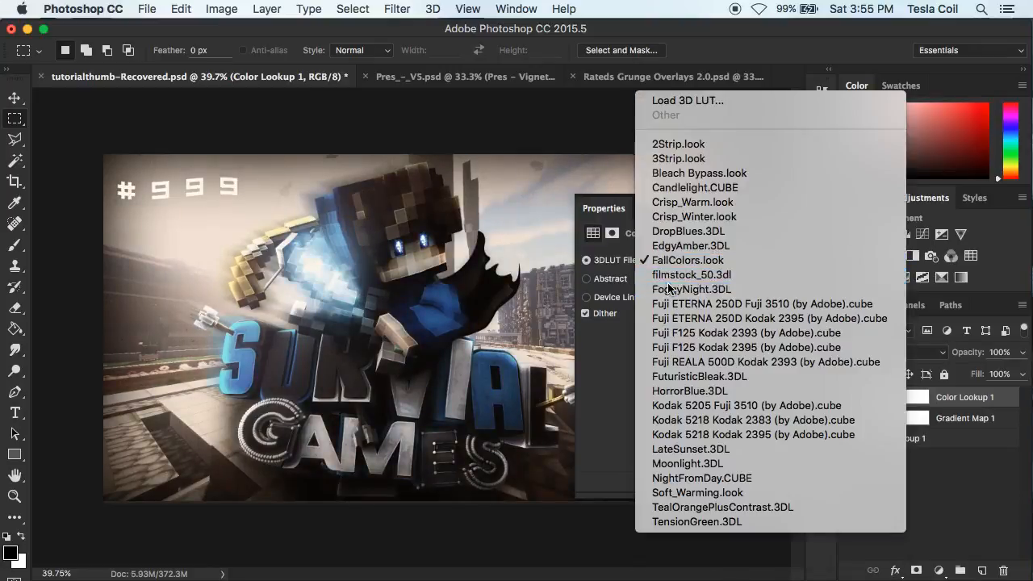
pyautogui.click(669, 289)
pyautogui.click(663, 262)
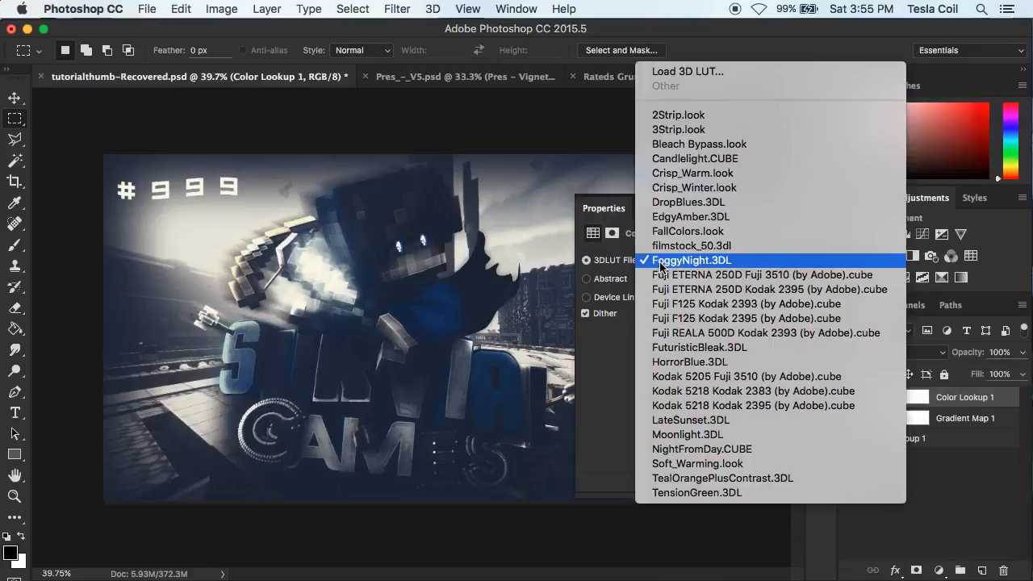
pyautogui.click(661, 263)
# Lower the Color Lookup 1 layer's opacity to 22% and compare the image with the adjustment hidden and shown.
pyautogui.click(775, 209)
pyautogui.click(1022, 352)
pyautogui.moveTo(1018, 369); pyautogui.dragTo(962, 373)
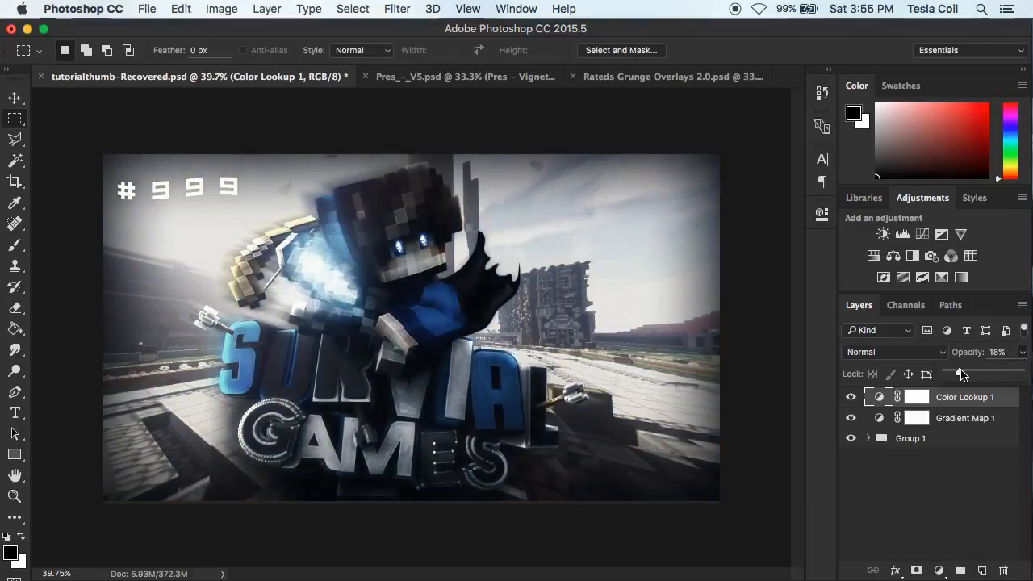
pyautogui.click(850, 397)
pyautogui.click(850, 397)
pyautogui.click(851, 397)
pyautogui.click(850, 398)
pyautogui.click(850, 398)
pyautogui.click(850, 397)
pyautogui.click(850, 397)
pyautogui.click(849, 398)
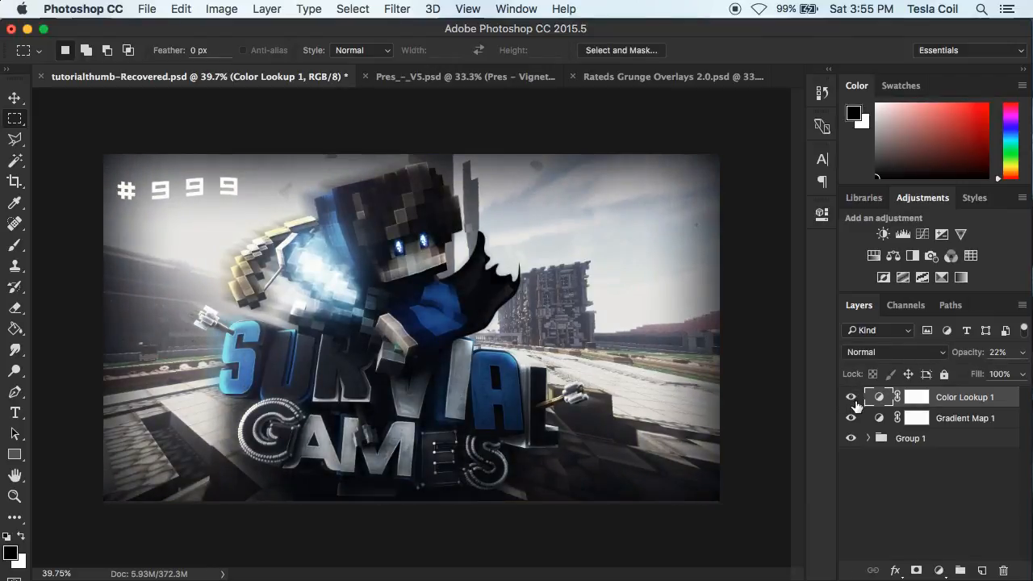
# Add a Photo Filter adjustment, try Cooling Filters 80, 82 and LBB, and lower the layer's opacity to about 15%.
pyautogui.click(939, 571)
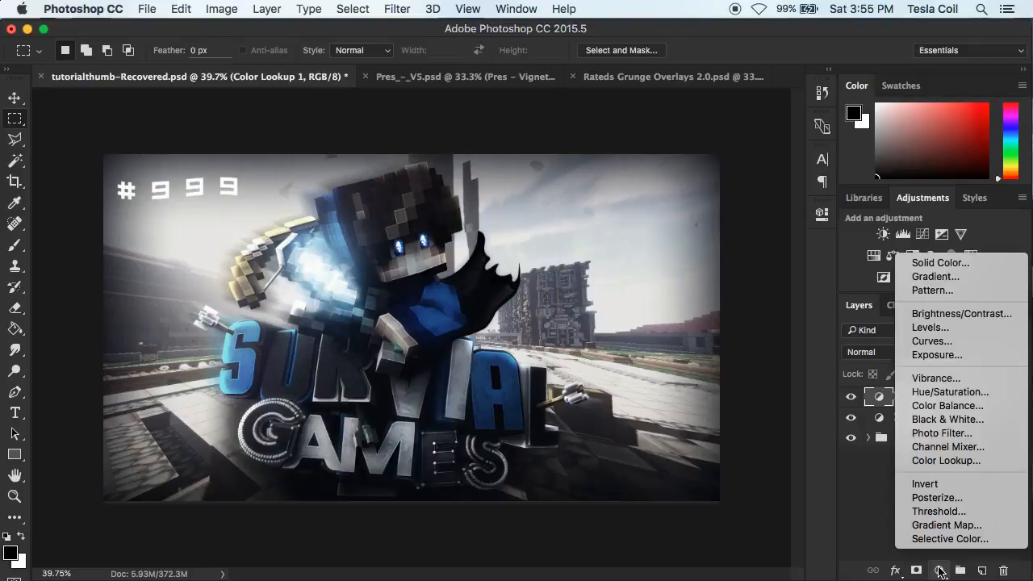
pyautogui.click(843, 370)
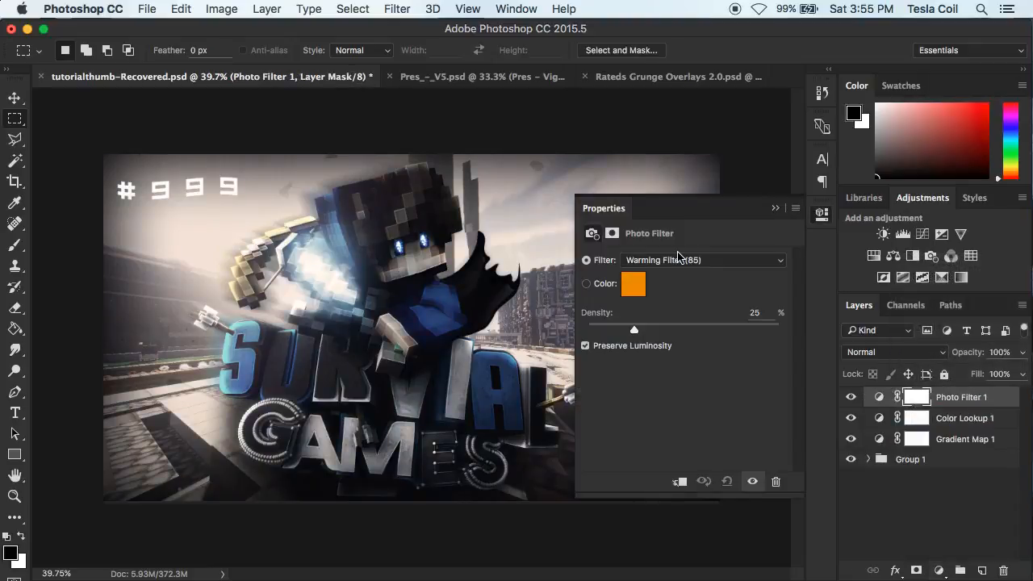
pyautogui.click(672, 260)
pyautogui.click(675, 296)
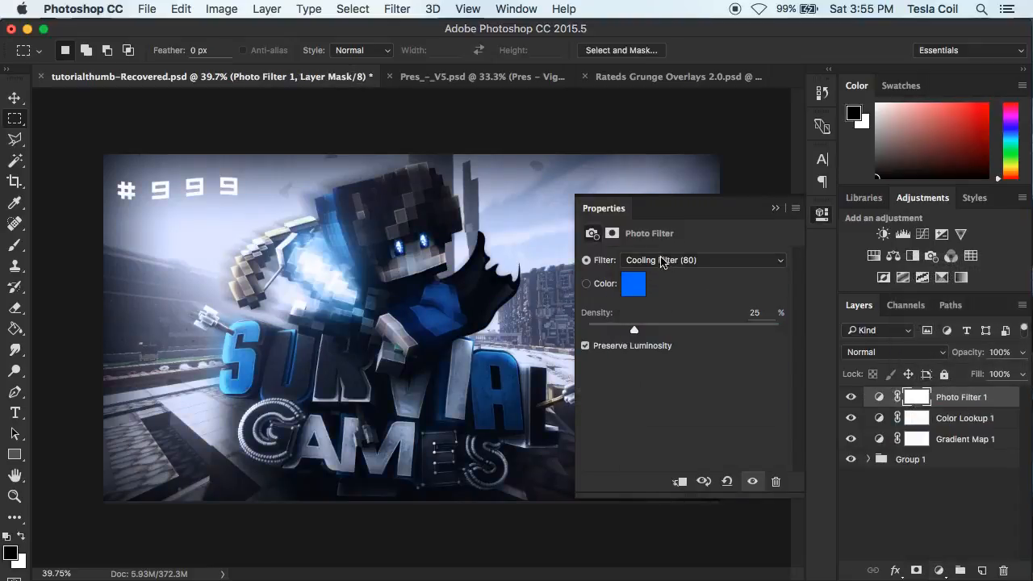
pyautogui.click(658, 258)
pyautogui.click(673, 282)
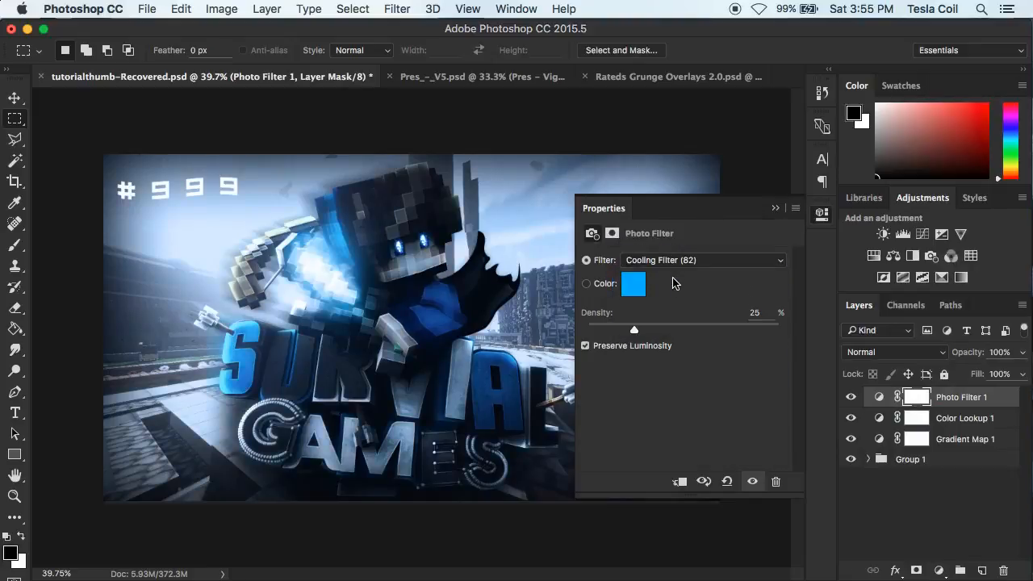
pyautogui.click(685, 264)
pyautogui.click(678, 246)
pyautogui.click(674, 259)
pyautogui.click(673, 260)
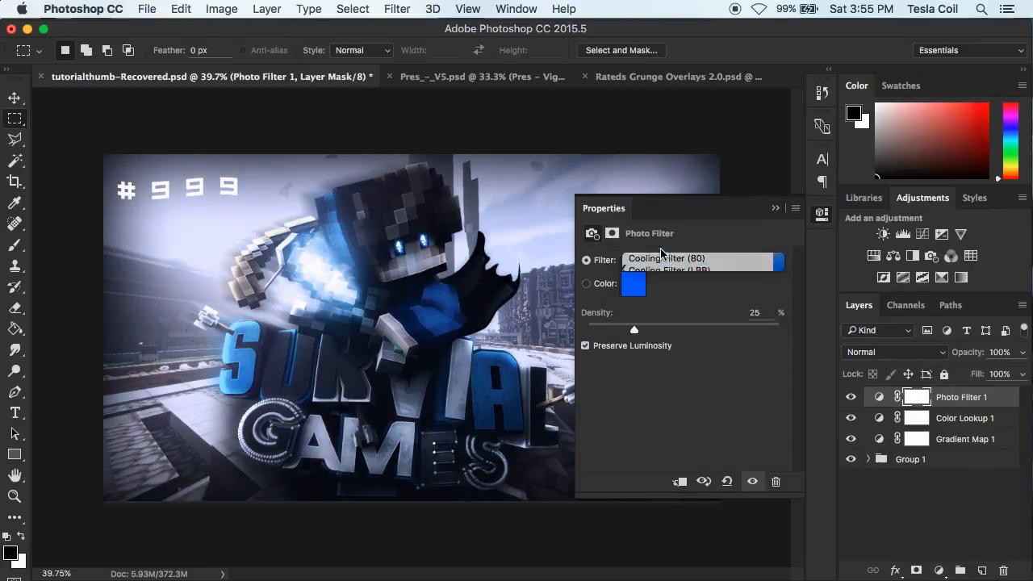
pyautogui.moveTo(1023, 352); pyautogui.dragTo(957, 376)
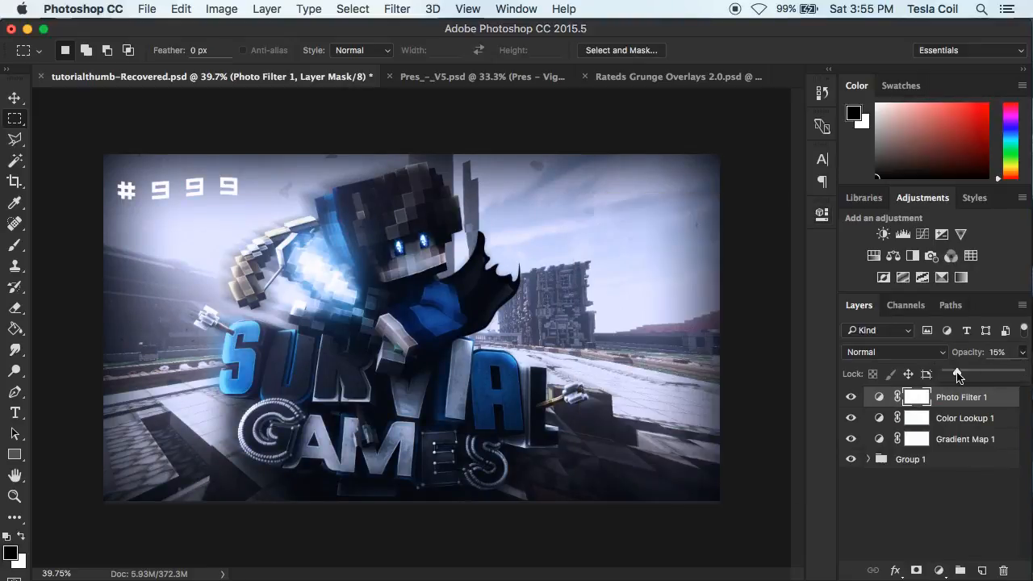
# Try a Curves adjustment layer with a gentle S-curve, raising the highlights and lowering the shadows.
pyautogui.click(938, 571)
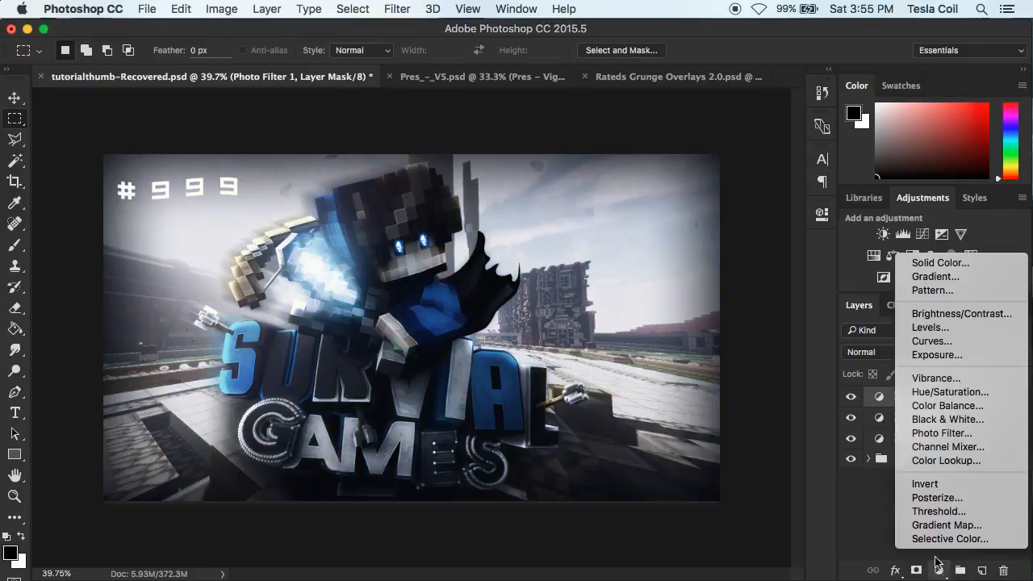
pyautogui.click(925, 342)
pyautogui.moveTo(747, 327); pyautogui.dragTo(747, 323)
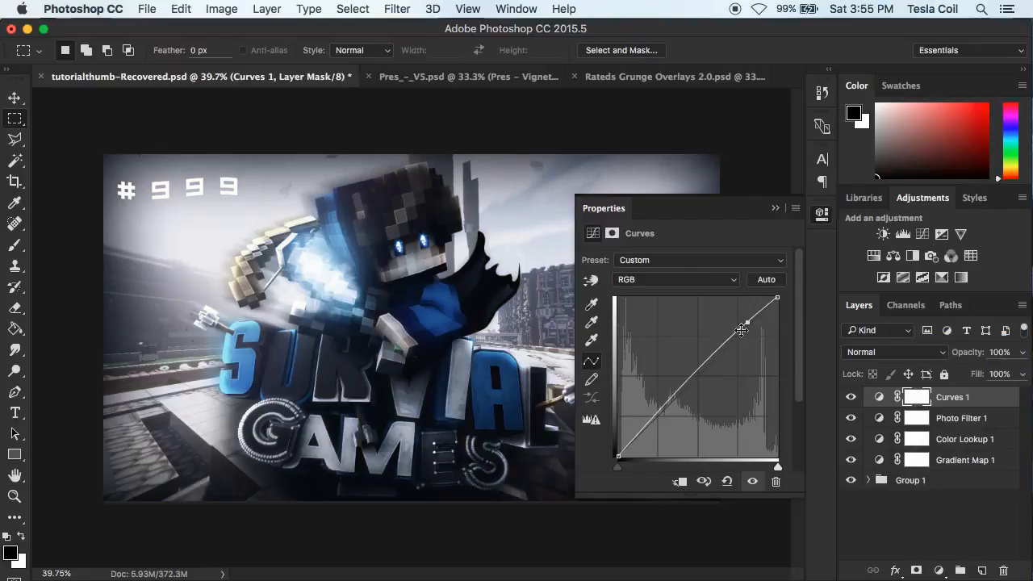
pyautogui.moveTo(653, 419); pyautogui.dragTo(654, 426)
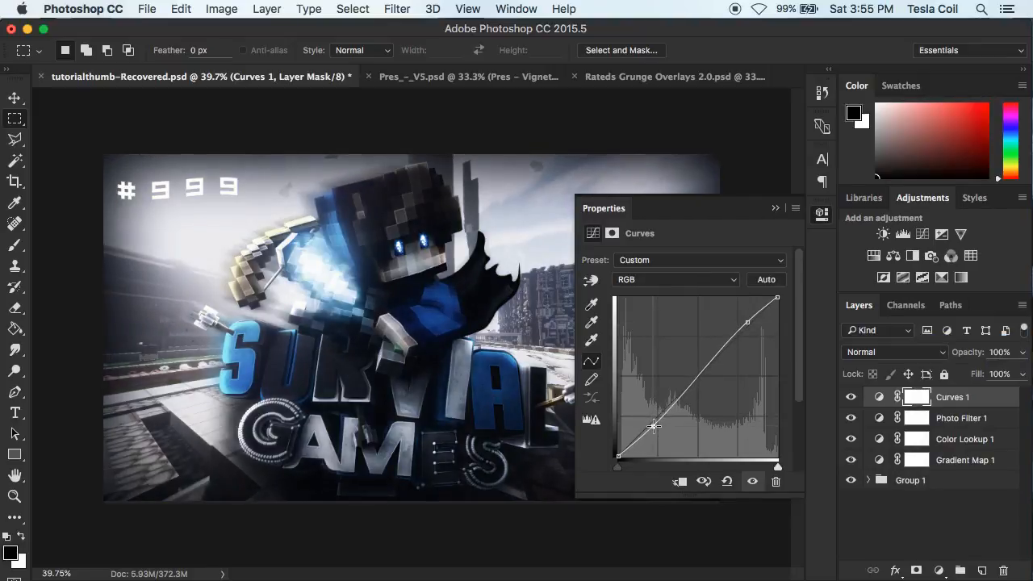
# Lower the Curves 1 layer's opacity to 15% and compare the image with the adjustment hidden and shown.
pyautogui.click(1020, 352)
pyautogui.click(960, 373)
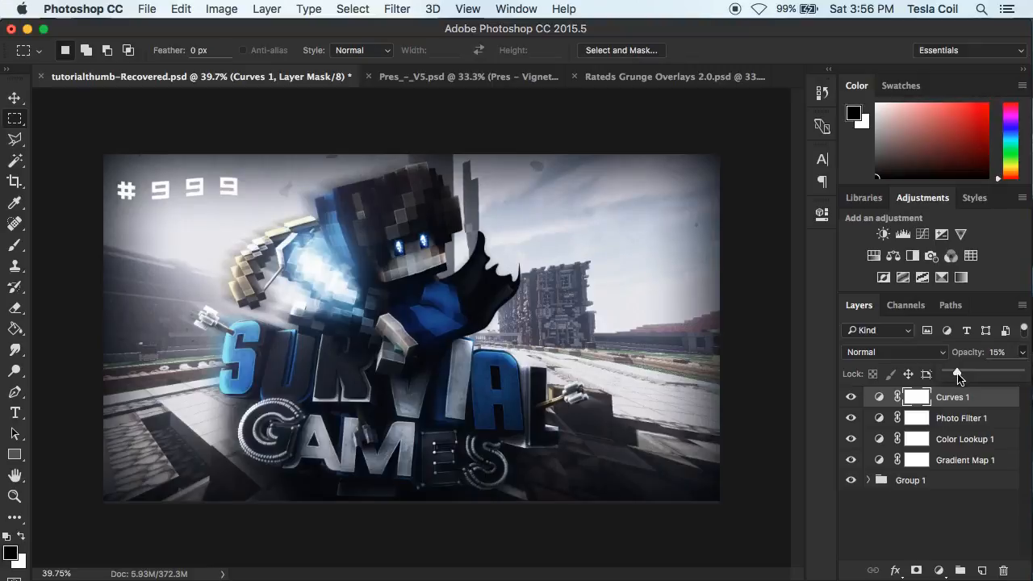
pyautogui.click(851, 400)
pyautogui.click(851, 401)
pyautogui.click(851, 402)
pyautogui.click(851, 402)
# Remove the Curves 1 layer and set the Photo Filter 1 layer's opacity to 26%, comparing the image with the adjustment hidden and shown.
pyautogui.click(1022, 351)
pyautogui.moveTo(956, 371); pyautogui.dragTo(966, 374)
pyautogui.click(852, 399)
pyautogui.click(852, 398)
pyautogui.click(851, 398)
pyautogui.click(851, 399)
pyautogui.click(852, 398)
pyautogui.click(853, 399)
pyautogui.click(852, 399)
pyautogui.click(852, 398)
pyautogui.click(852, 399)
pyautogui.click(852, 398)
pyautogui.press('BackSpace')
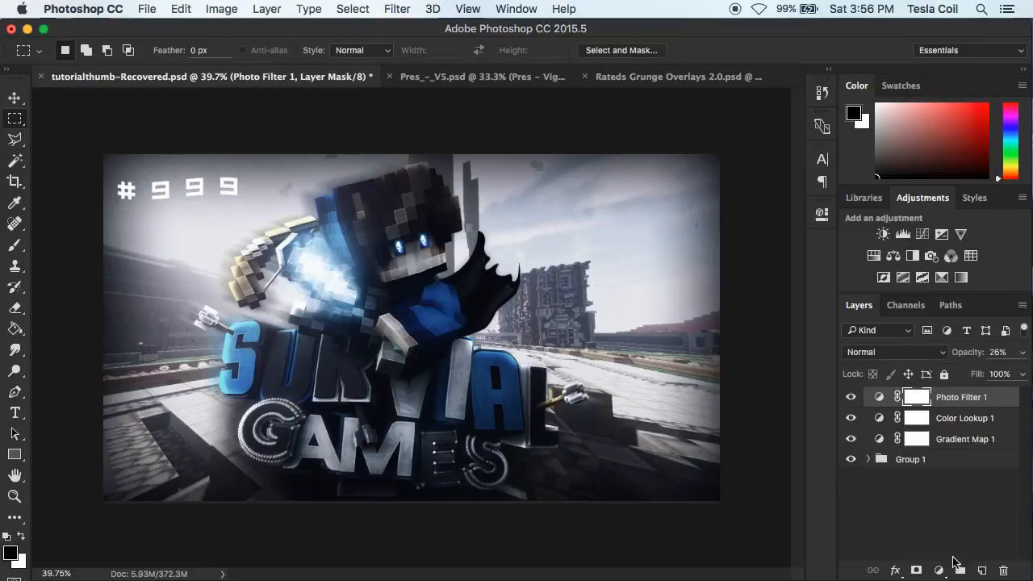
# Add a Curves adjustment again at 14% opacity, plus a Levels adjustment with output levels of 13 and 238.
pyautogui.click(939, 570)
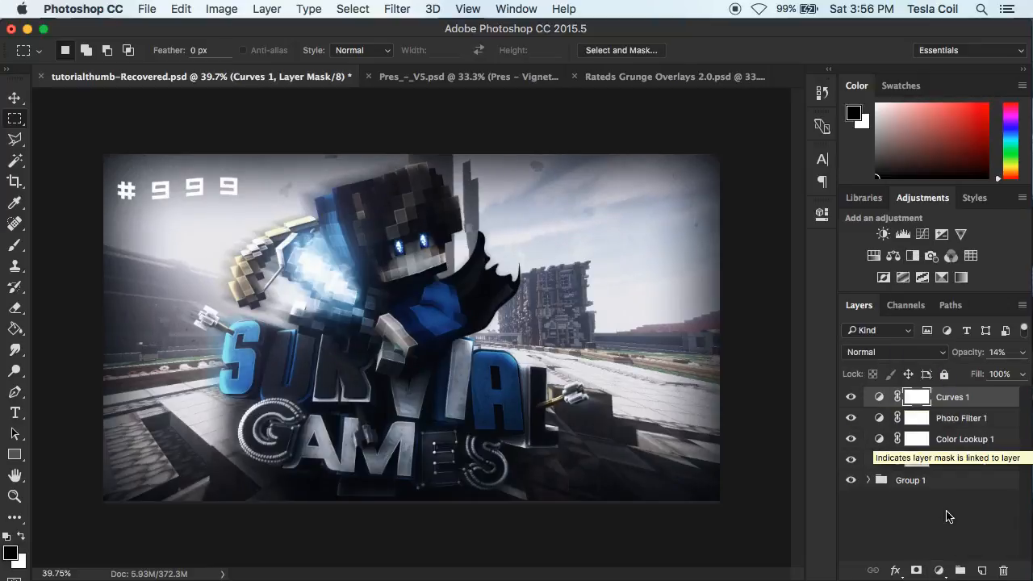
pyautogui.click(938, 571)
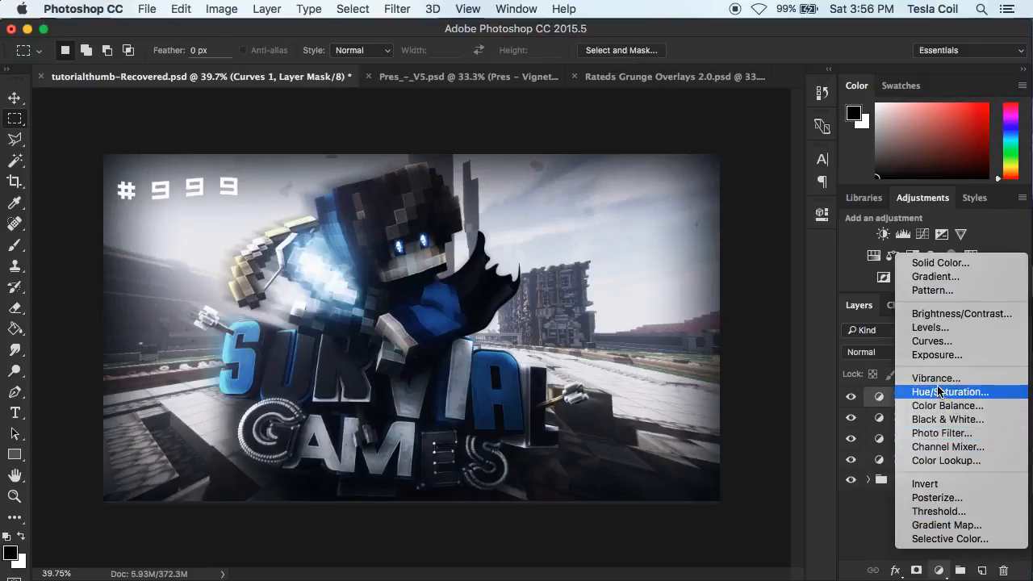
pyautogui.click(915, 331)
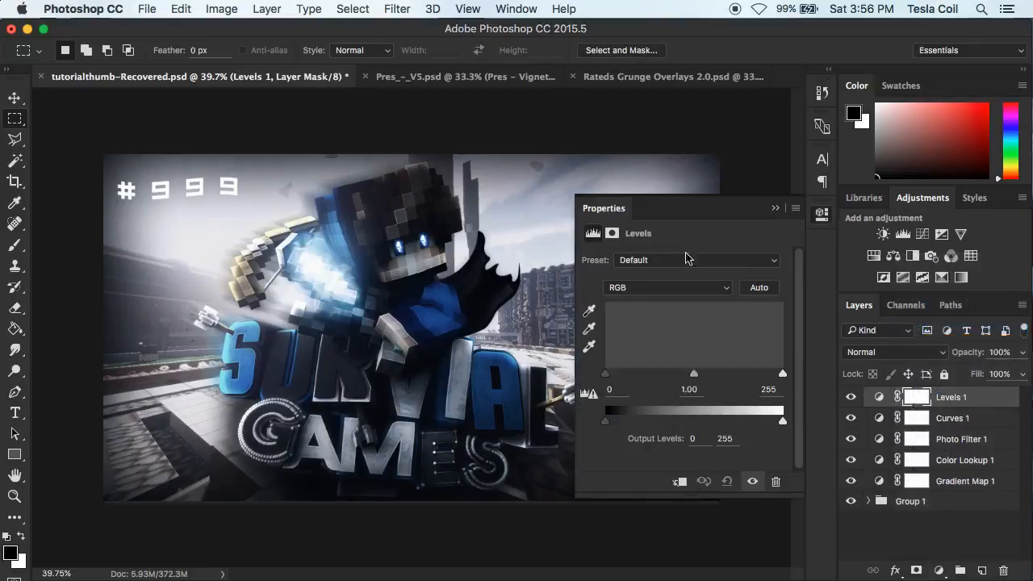
pyautogui.moveTo(606, 421); pyautogui.dragTo(616, 427)
pyautogui.moveTo(777, 425); pyautogui.dragTo(775, 425)
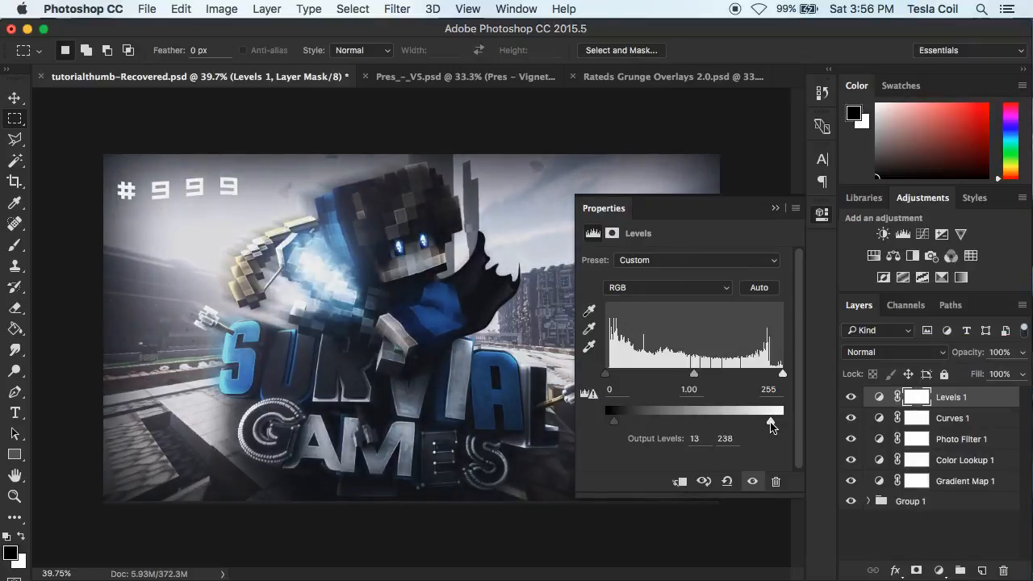
# Collapse the Levels settings and lower the Levels 1 layer's opacity to 20%.
pyautogui.click(774, 208)
pyautogui.click(1023, 353)
pyautogui.click(973, 373)
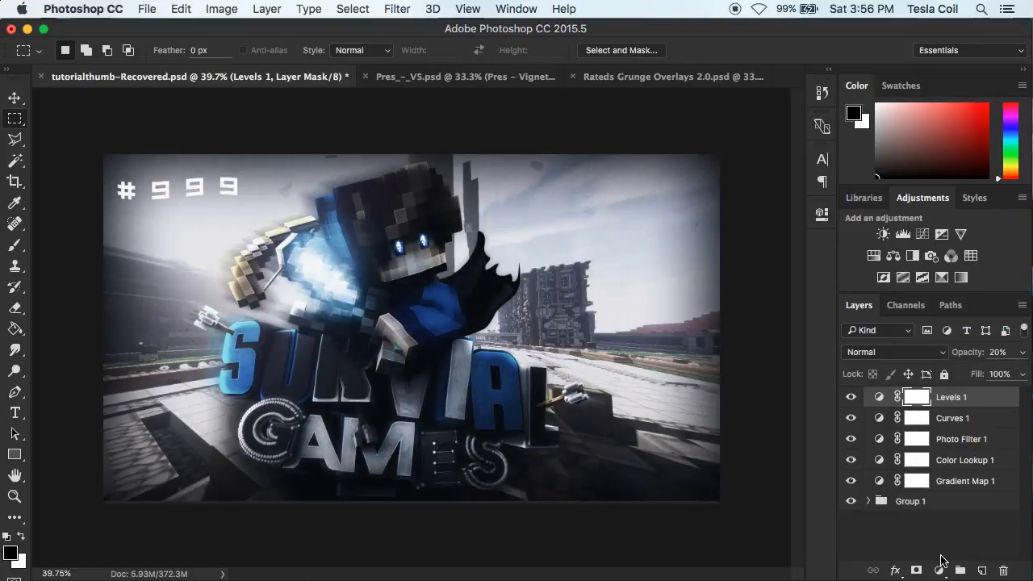
# Add a Gradient Fill layer fading to transparent, with the starting color stop set to dark blue 01163d.
pyautogui.click(939, 569)
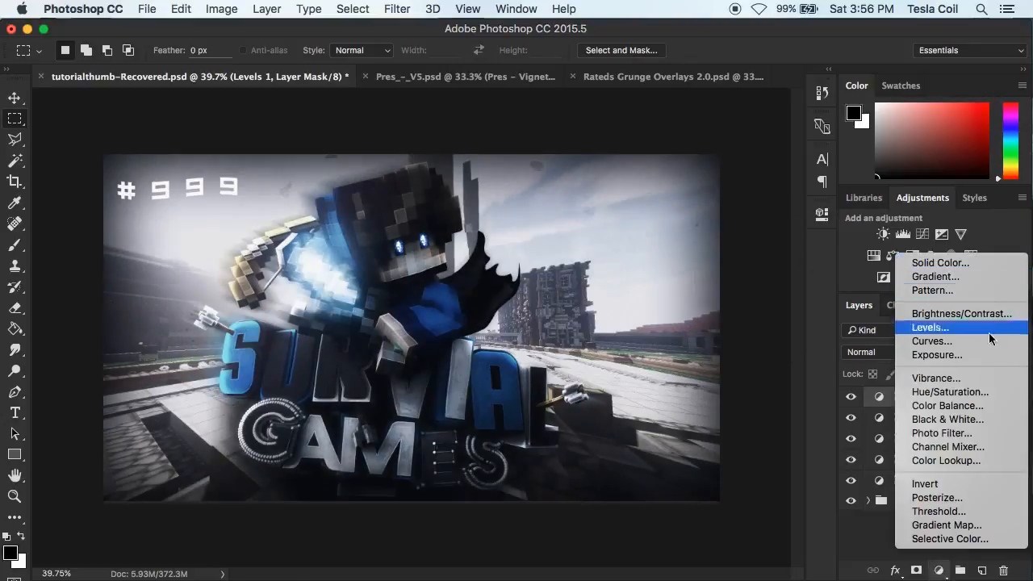
pyautogui.click(936, 276)
pyautogui.moveTo(478, 174); pyautogui.dragTo(704, 197)
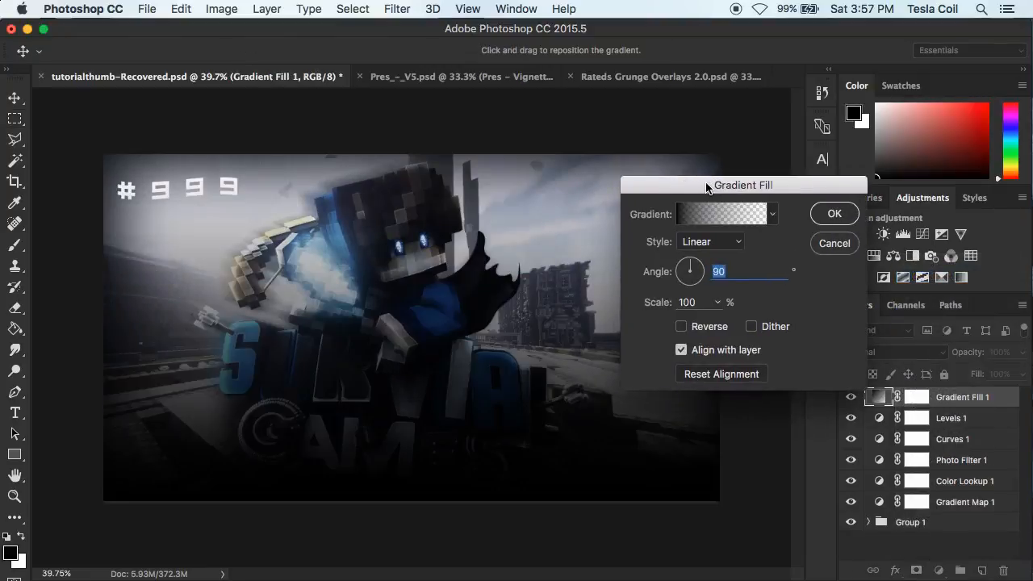
pyautogui.click(699, 216)
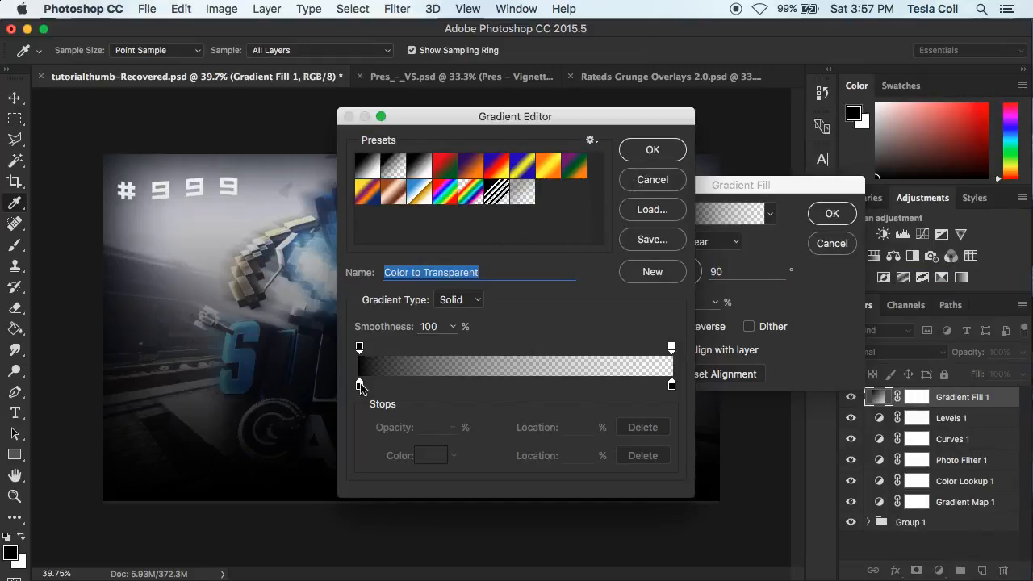
pyautogui.doubleClick(360, 385)
pyautogui.click(760, 272)
pyautogui.moveTo(760, 272)
pyautogui.mouseDown()
pyautogui.moveTo(760, 254)
pyautogui.moveTo(757, 265)
pyautogui.mouseUp()
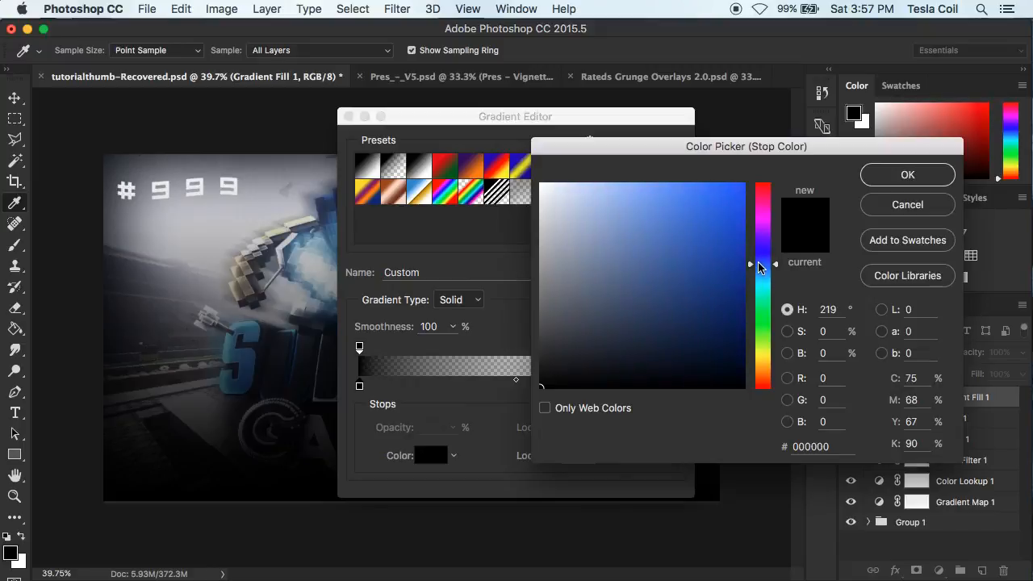
pyautogui.click(723, 315)
pyautogui.moveTo(723, 314); pyautogui.dragTo(742, 339)
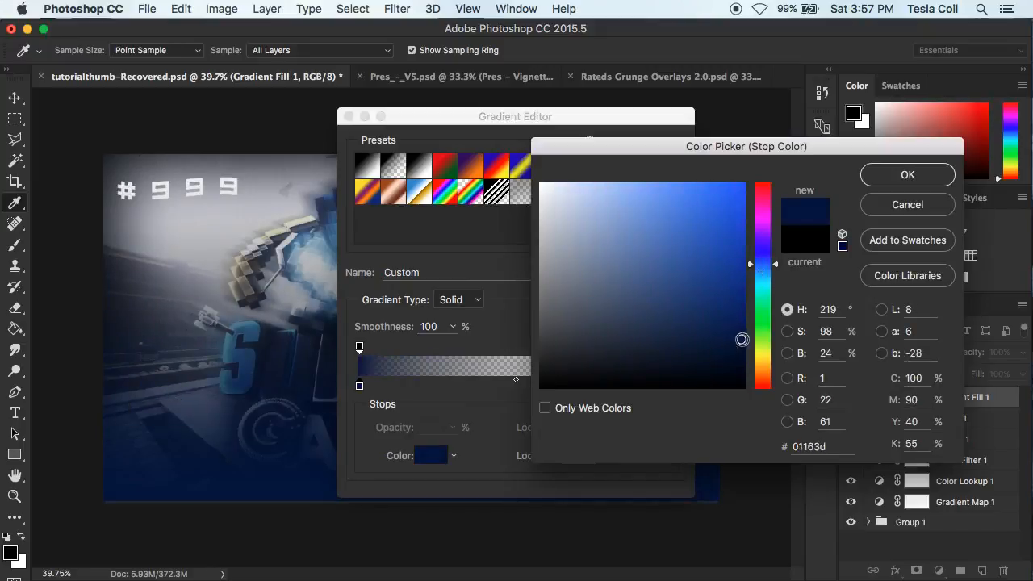
pyautogui.click(882, 179)
pyautogui.press('Return')
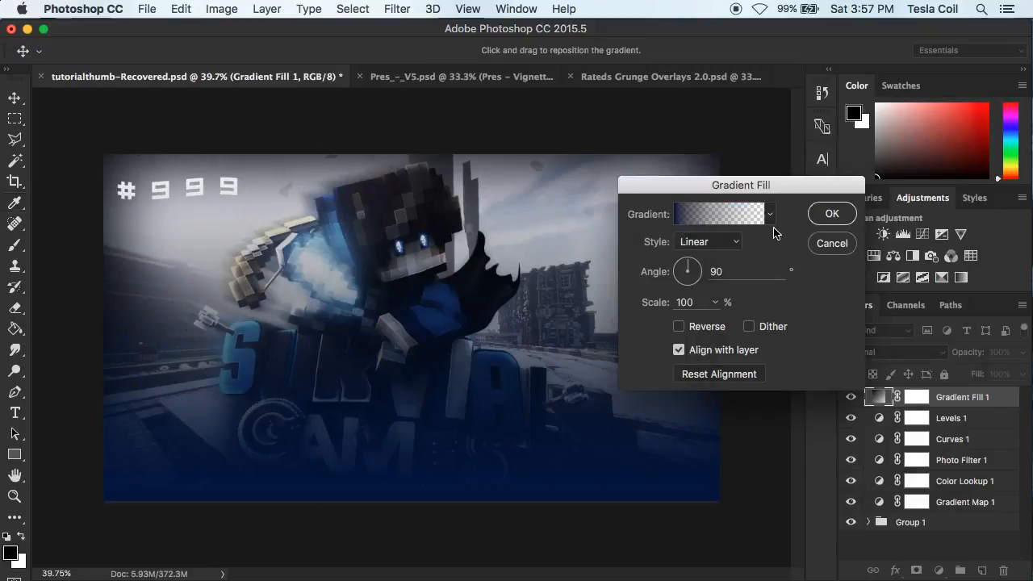
# Try other gradient styles and the Reverse option, and confirm the Gradient Fill as an unreversed linear gradient.
pyautogui.click(713, 247)
pyautogui.click(700, 266)
pyautogui.click(702, 241)
pyautogui.click(692, 267)
pyautogui.click(692, 247)
pyautogui.click(694, 241)
pyautogui.click(679, 327)
pyautogui.click(678, 327)
pyautogui.click(707, 241)
pyautogui.click(692, 201)
pyautogui.click(829, 215)
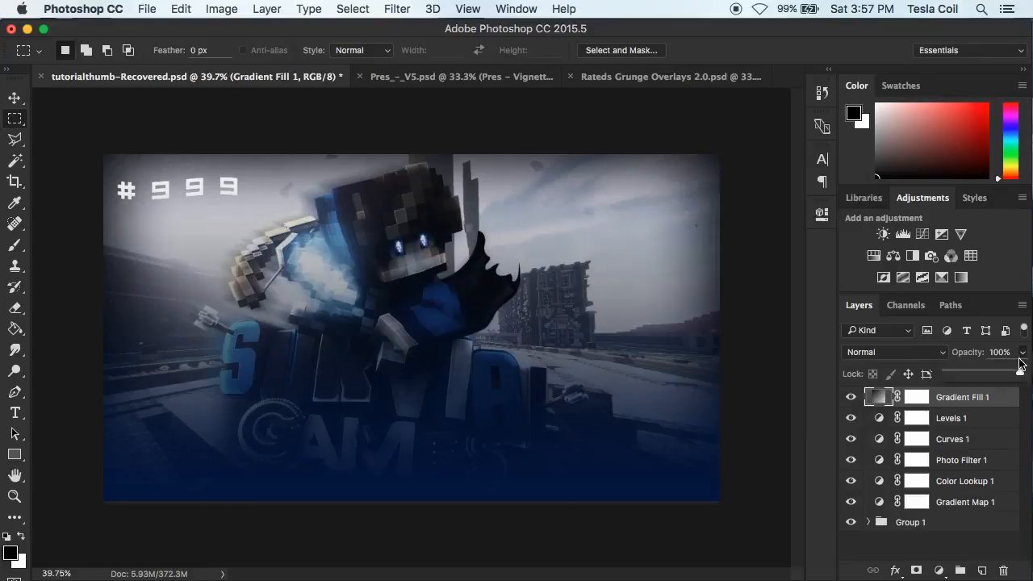
# Lower the Gradient Fill 1 layer's opacity to 9% and compare the image with the fill hidden and shown.
pyautogui.moveTo(962, 373); pyautogui.dragTo(952, 375)
pyautogui.click(852, 398)
pyautogui.click(852, 398)
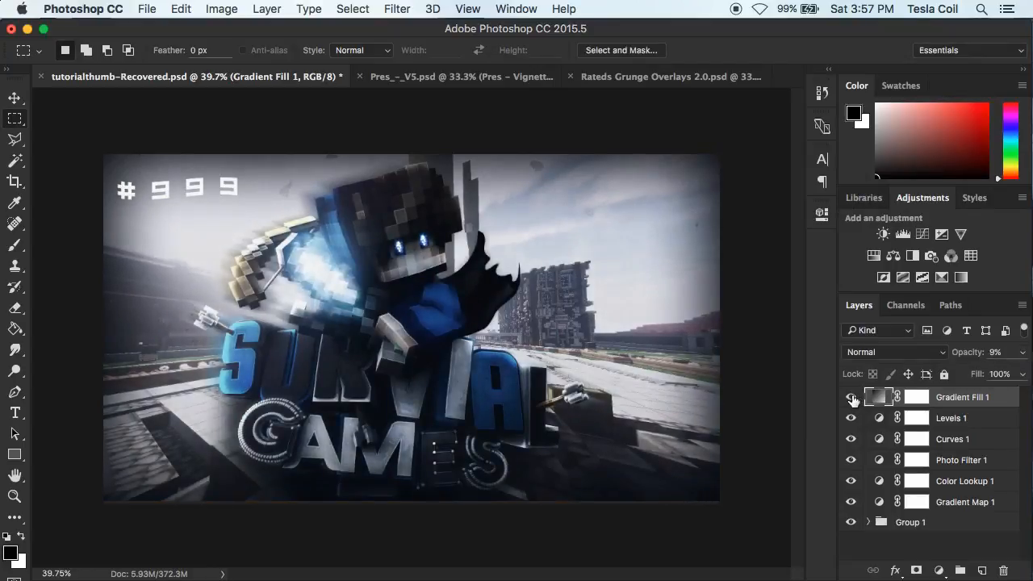
pyautogui.click(851, 398)
pyautogui.click(852, 398)
pyautogui.click(851, 398)
pyautogui.click(852, 398)
pyautogui.click(851, 398)
pyautogui.click(851, 398)
pyautogui.click(851, 398)
pyautogui.click(852, 398)
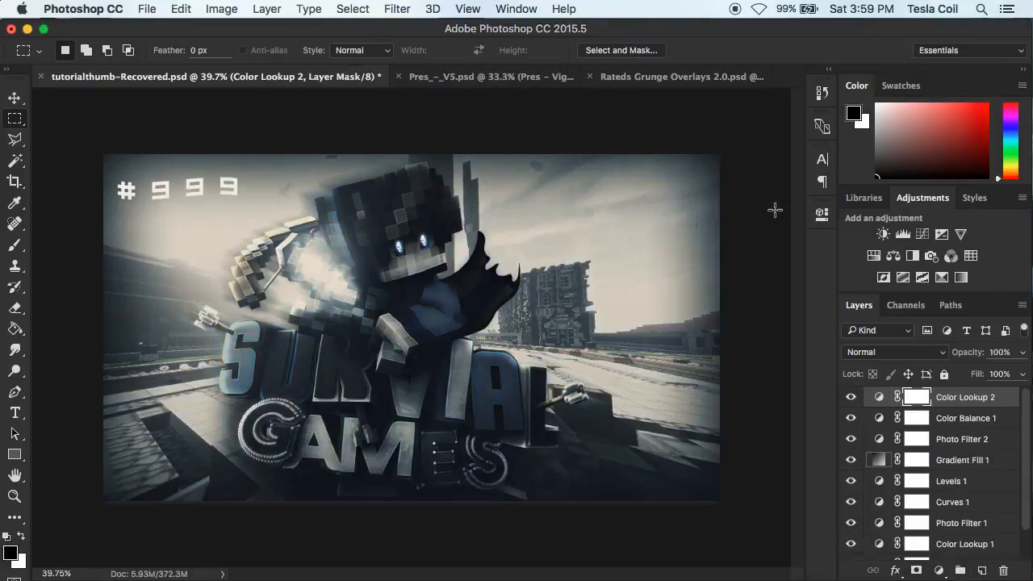
# Try the Overlay and Color Dodge blend modes on the Color Lookup 2 layer and settle on Overlay.
pyautogui.click(861, 351)
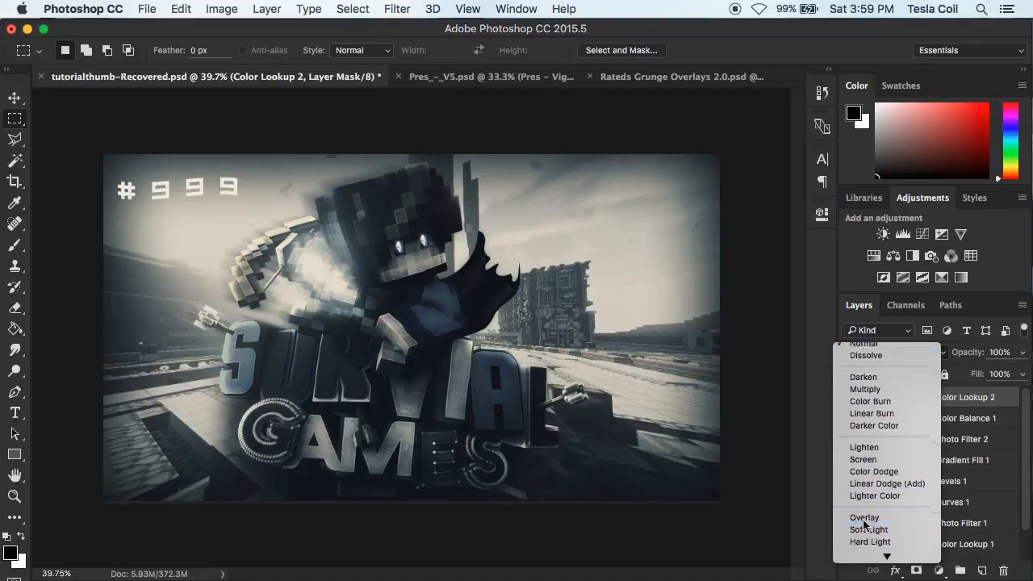
pyautogui.click(862, 521)
pyautogui.click(858, 352)
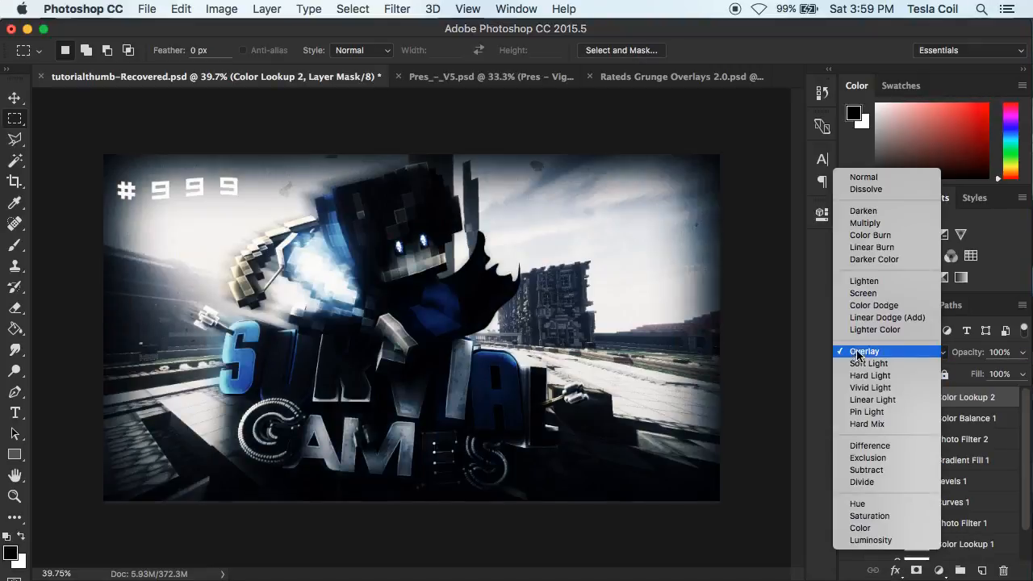
pyautogui.click(867, 305)
pyautogui.click(867, 351)
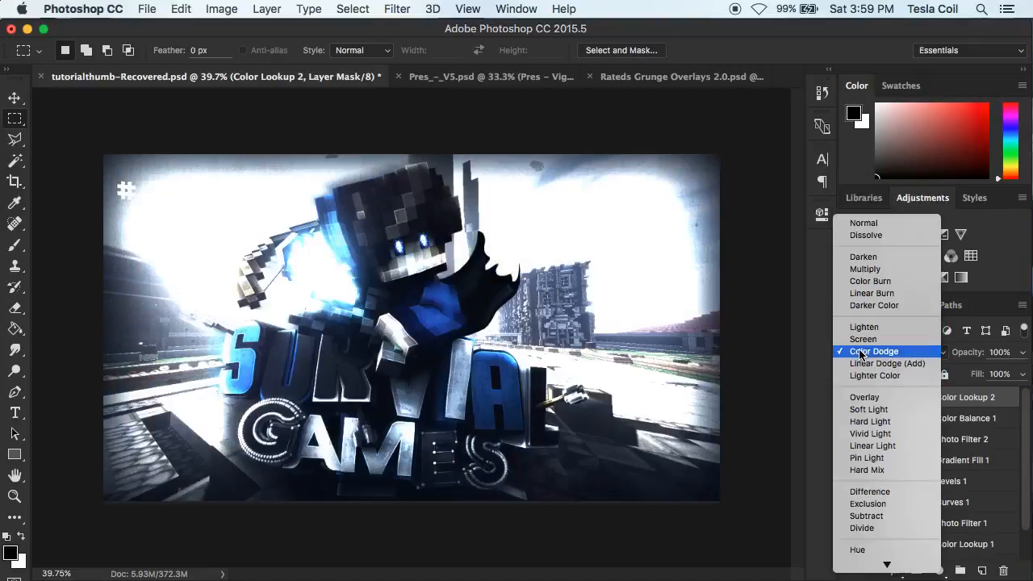
pyautogui.click(864, 397)
# Lower the Color Lookup 2 layer's opacity to 29% and check its effect by toggling its visibility.
pyautogui.click(1015, 351)
pyautogui.moveTo(960, 379); pyautogui.dragTo(965, 377)
pyautogui.click(848, 398)
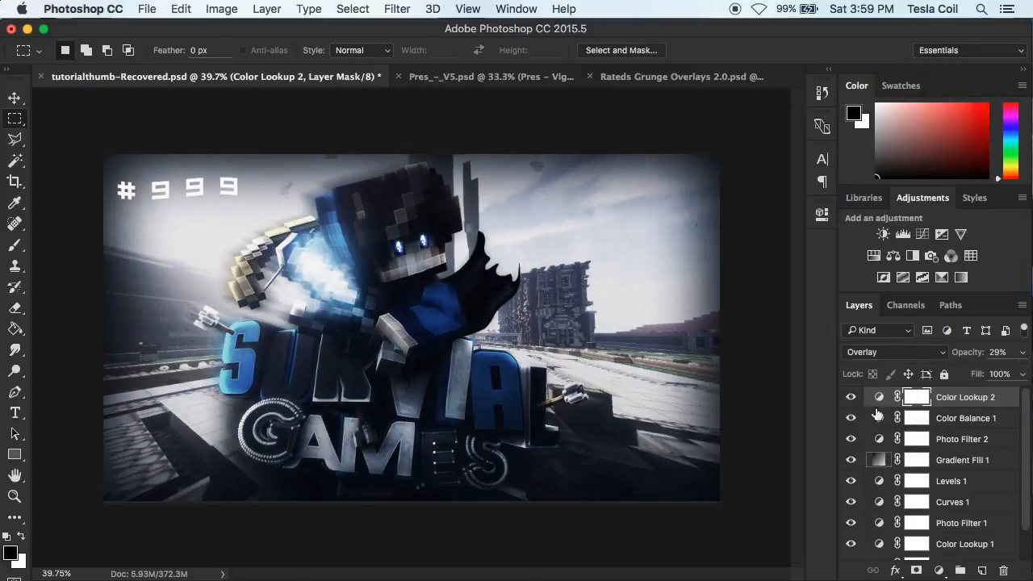
# Try Color Dodge on the Color Lookup 2 layer and compare the image with the adjustment hidden and shown.
pyautogui.click(912, 355)
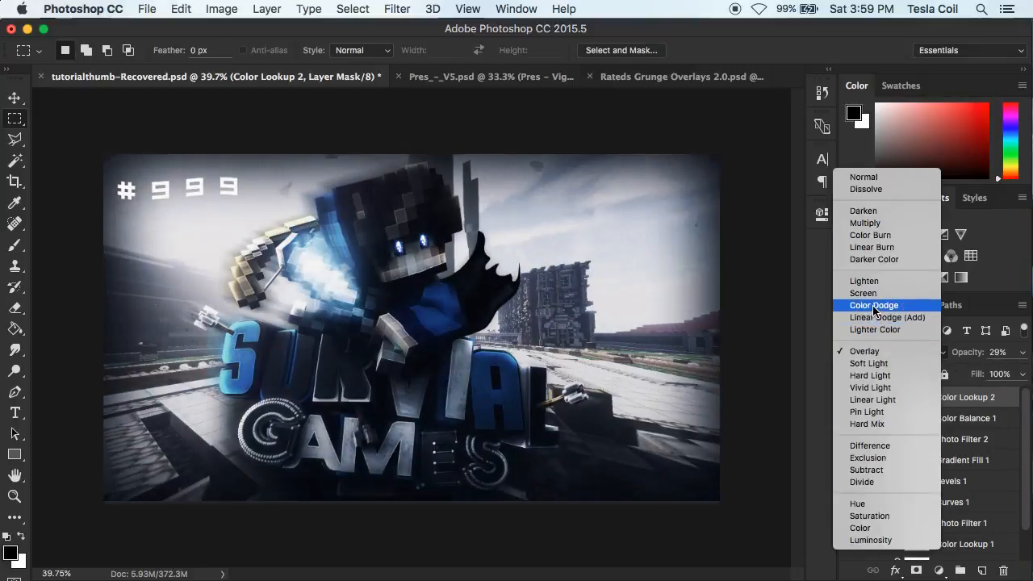
pyautogui.click(867, 305)
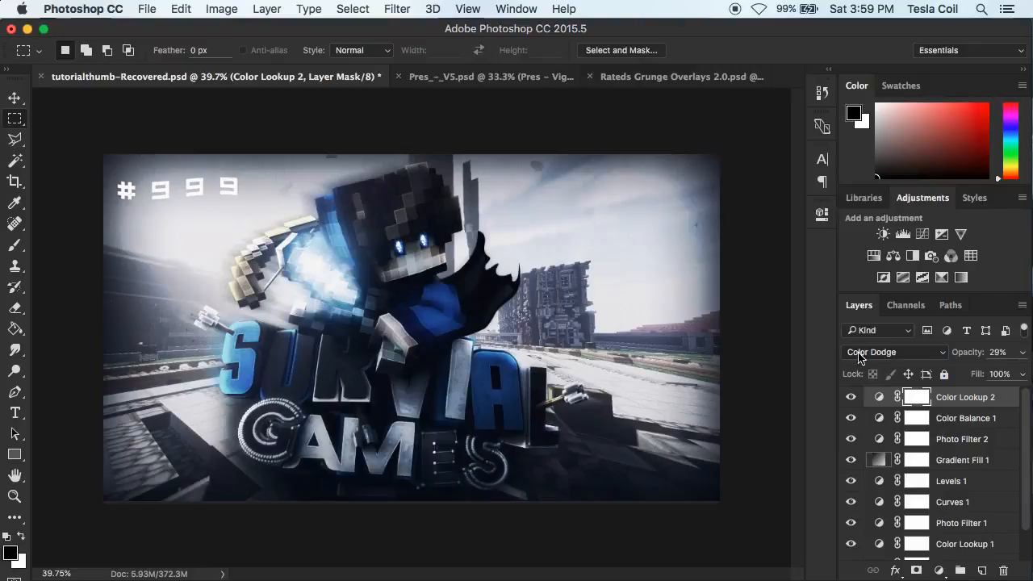
pyautogui.click(849, 398)
pyautogui.click(846, 398)
pyautogui.click(846, 399)
pyautogui.click(847, 399)
pyautogui.click(847, 399)
pyautogui.click(847, 399)
pyautogui.click(847, 398)
pyautogui.click(846, 399)
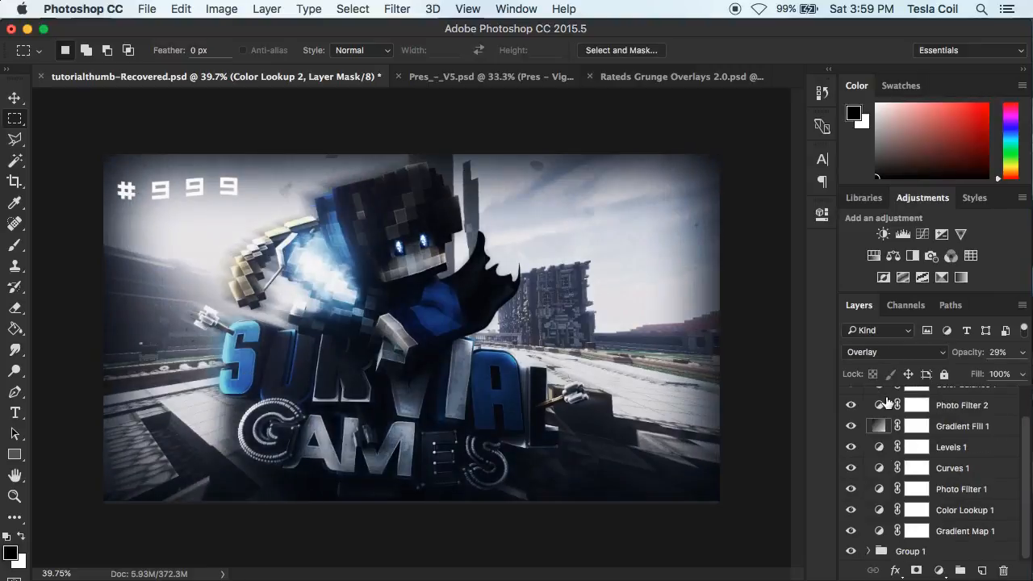
# Expand Group 1, select the Grunge Overlay 7 layer and open its opacity control.
pyautogui.scroll(3, 888, 401)
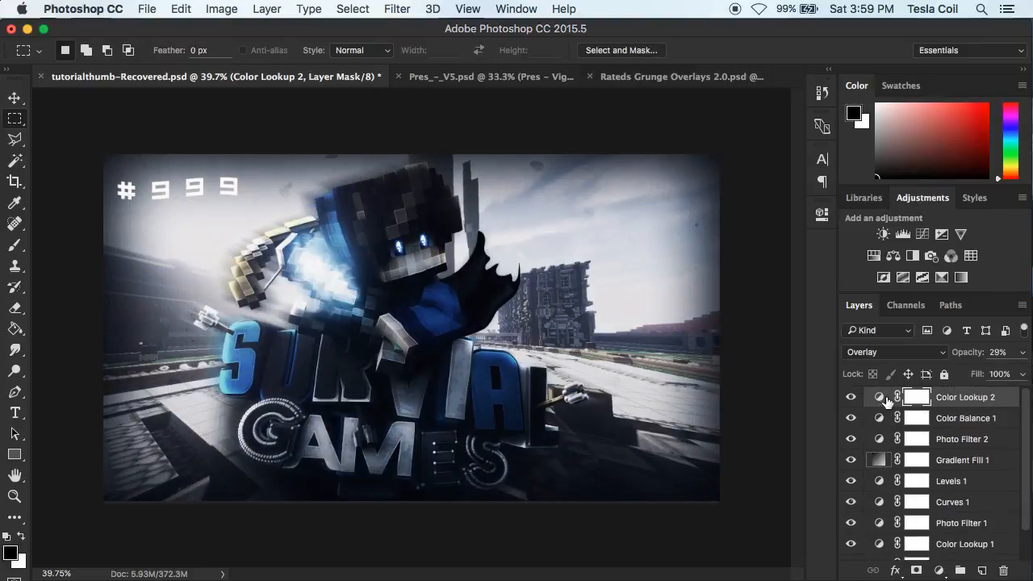
pyautogui.scroll(-2, 1013, 459)
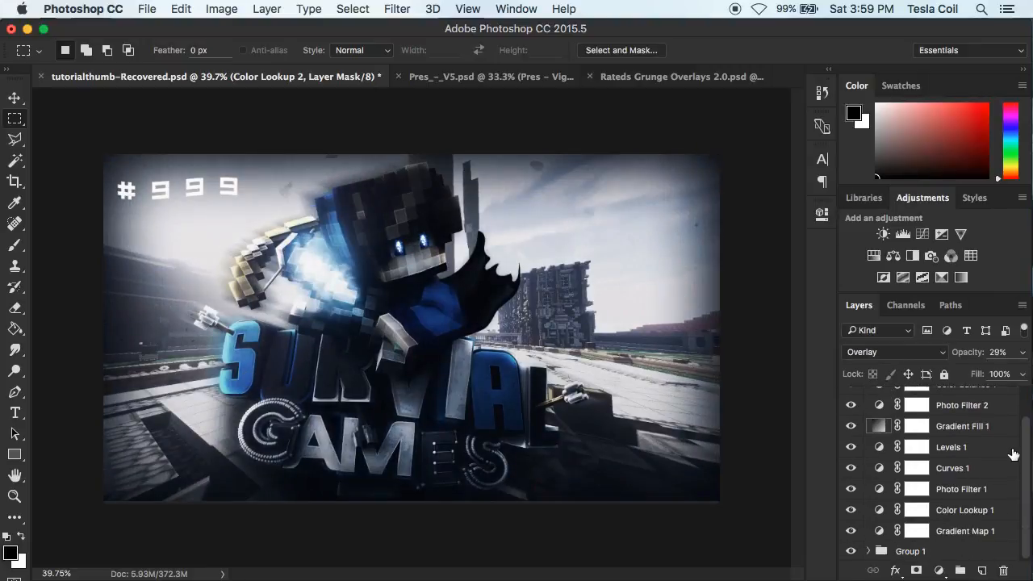
pyautogui.click(868, 551)
pyautogui.scroll(-6, 872, 557)
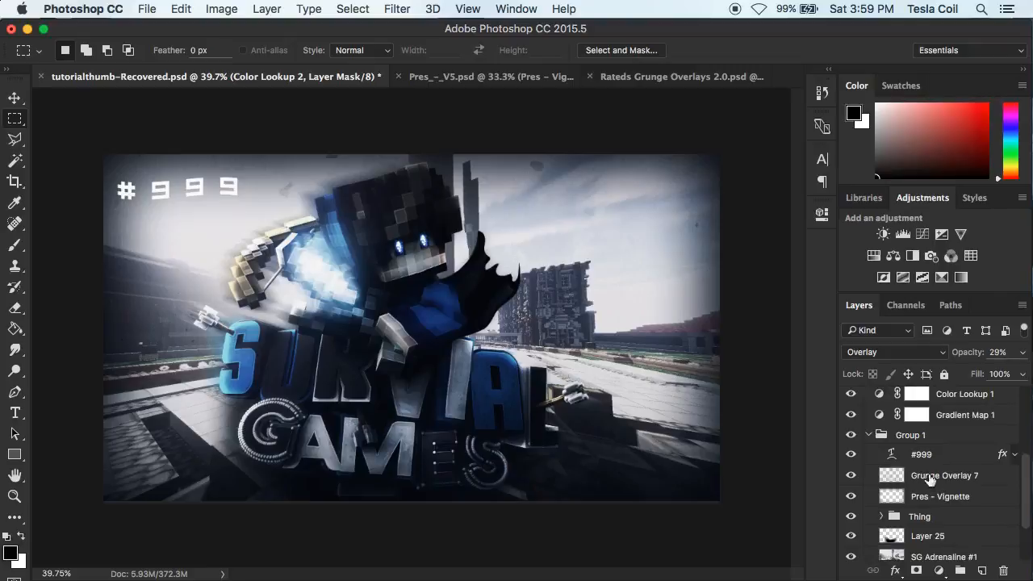
pyautogui.click(932, 479)
pyautogui.click(1024, 352)
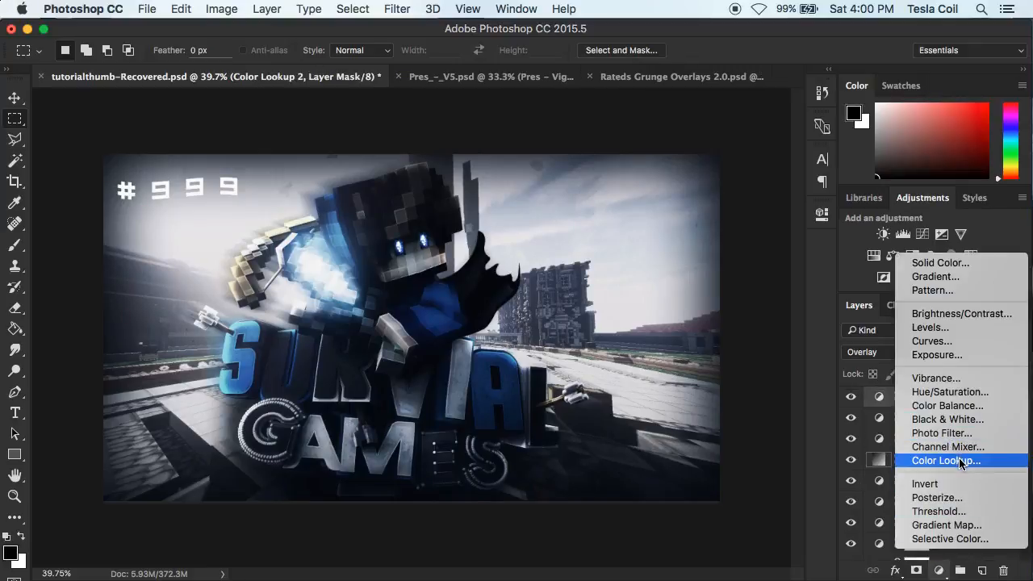
# Add a third Color Lookup adjustment layer above the existing adjustments.
pyautogui.click(959, 461)
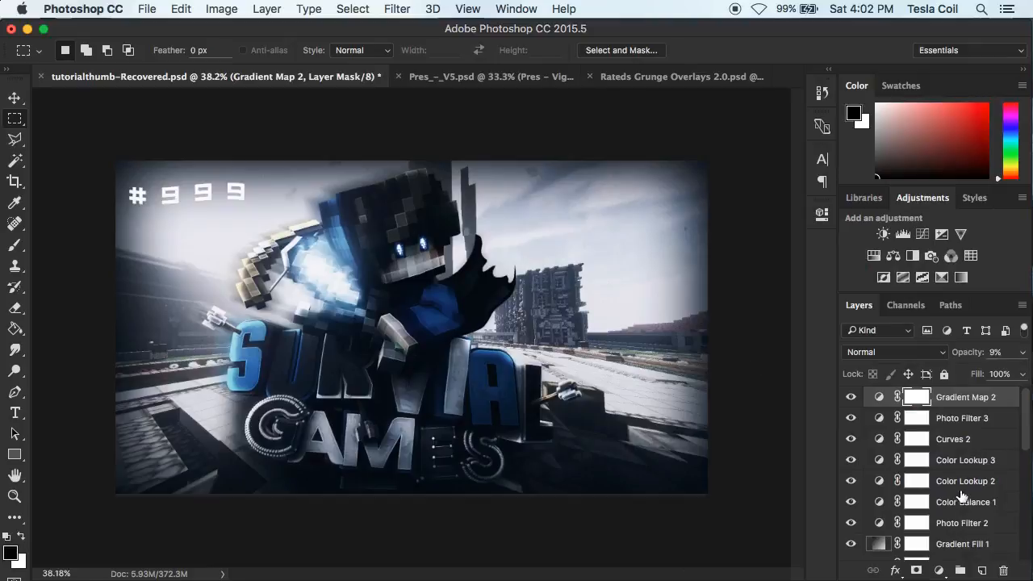
pyautogui.scroll(-3, 960, 496)
pyautogui.scroll(2, 949, 505)
# Add a third Curves adjustment above Gradient Map 2 with a slight S-curve, lifting the highlights and darkening the shadows.
pyautogui.click(939, 570)
pyautogui.click(931, 340)
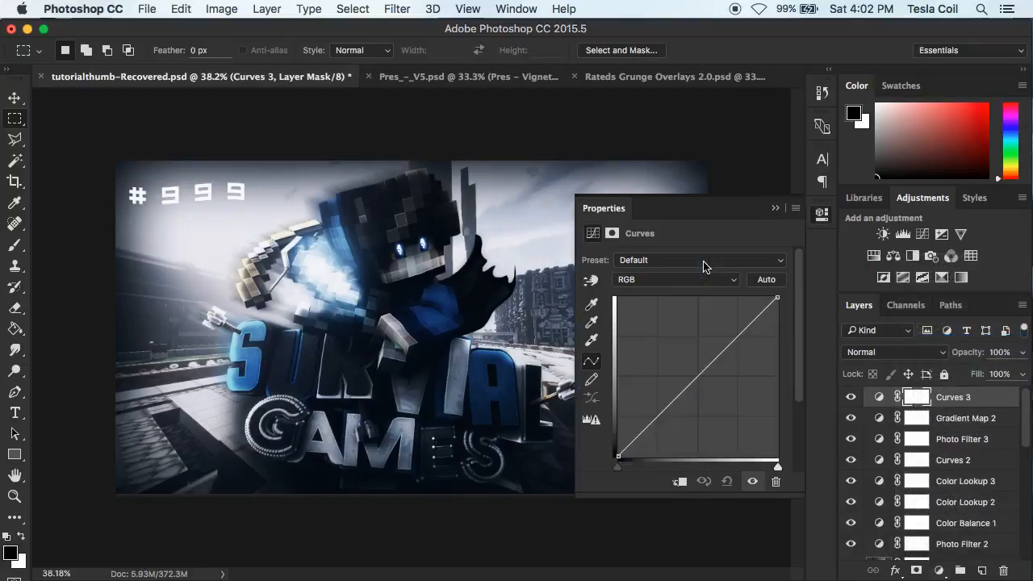
pyautogui.moveTo(741, 333); pyautogui.dragTo(741, 326)
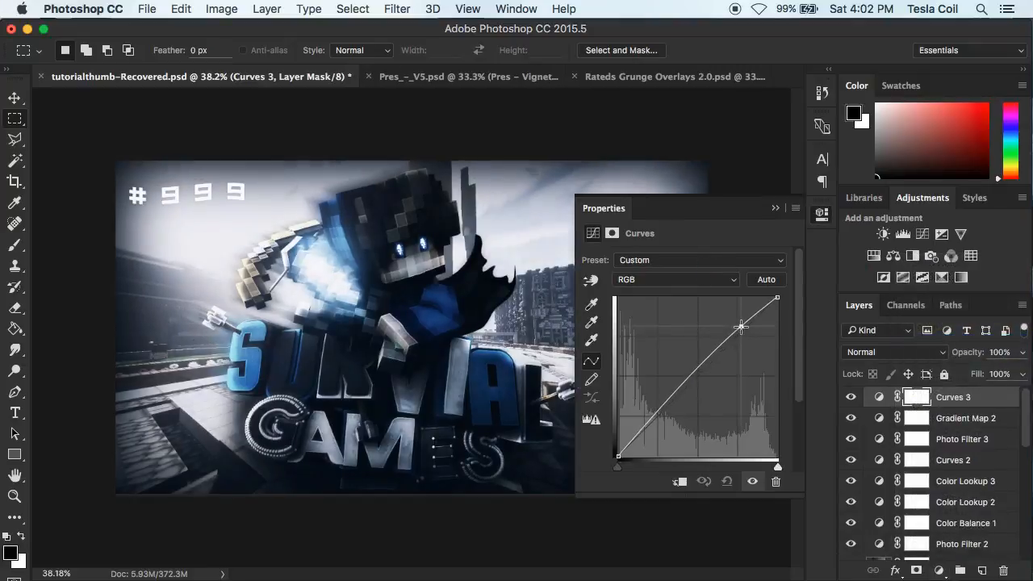
pyautogui.moveTo(670, 405); pyautogui.dragTo(665, 410)
# Lower the Curves 3 layer's opacity to 16% and compare the image with the adjustment hidden and shown.
pyautogui.click(850, 397)
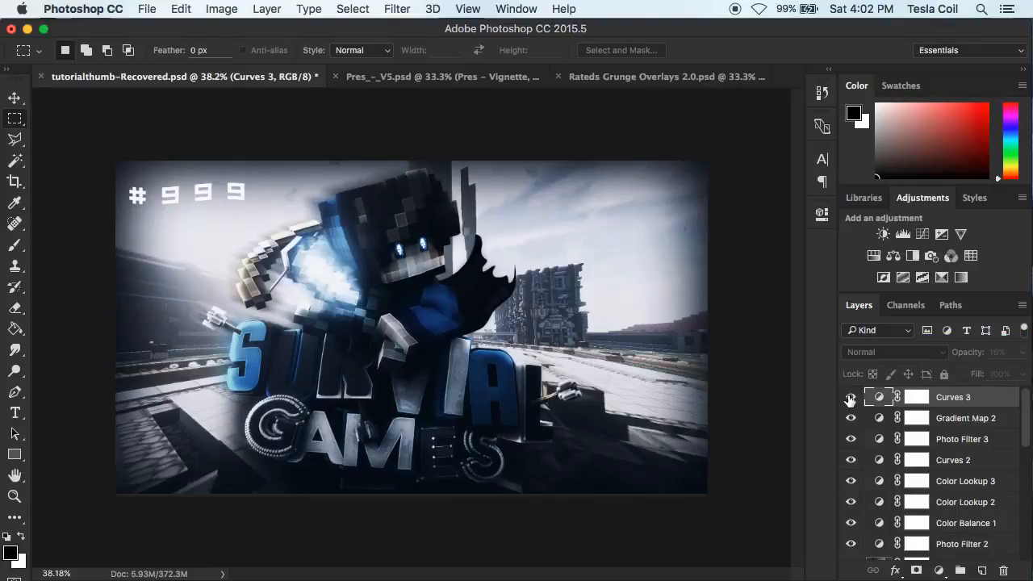
pyautogui.click(850, 397)
pyautogui.scroll(-5, 928, 436)
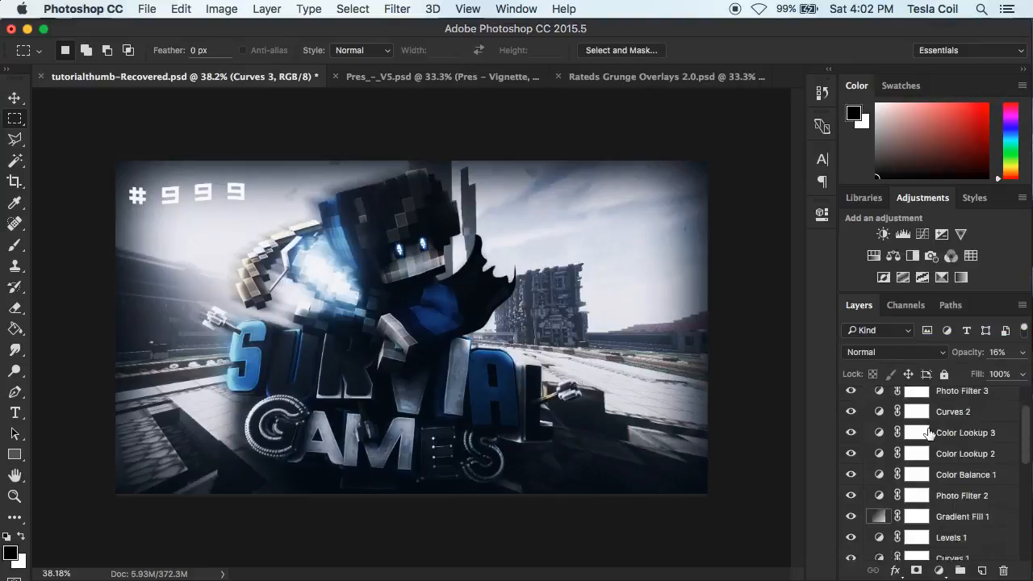
# Group all the adjustment layers from Curves 3 down to Gradient Map 1 into one group above Group 1.
pyautogui.keyDown('shift'); pyautogui.click(972, 472); pyautogui.keyUp('shift')
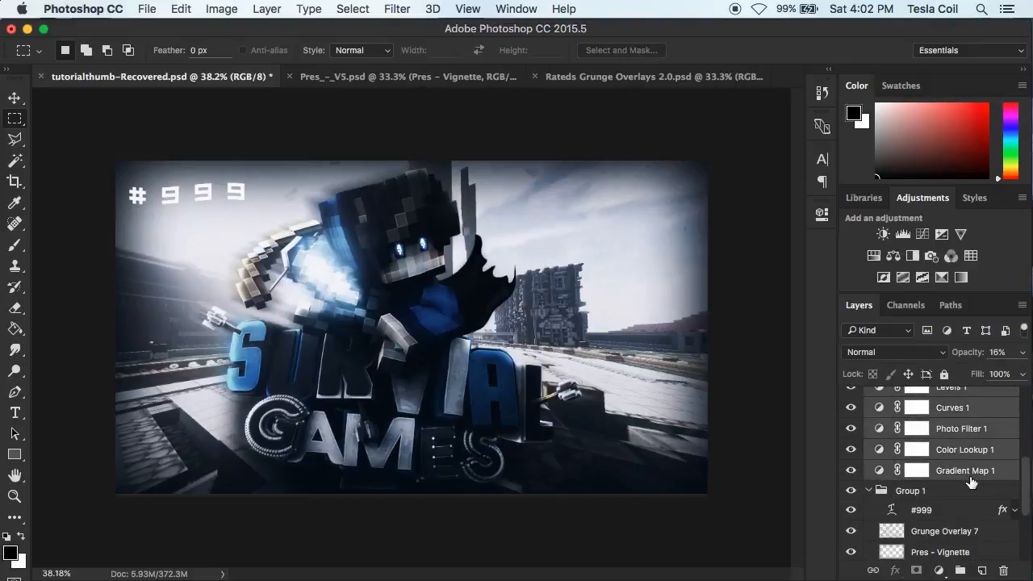
pyautogui.scroll(8, 968, 454)
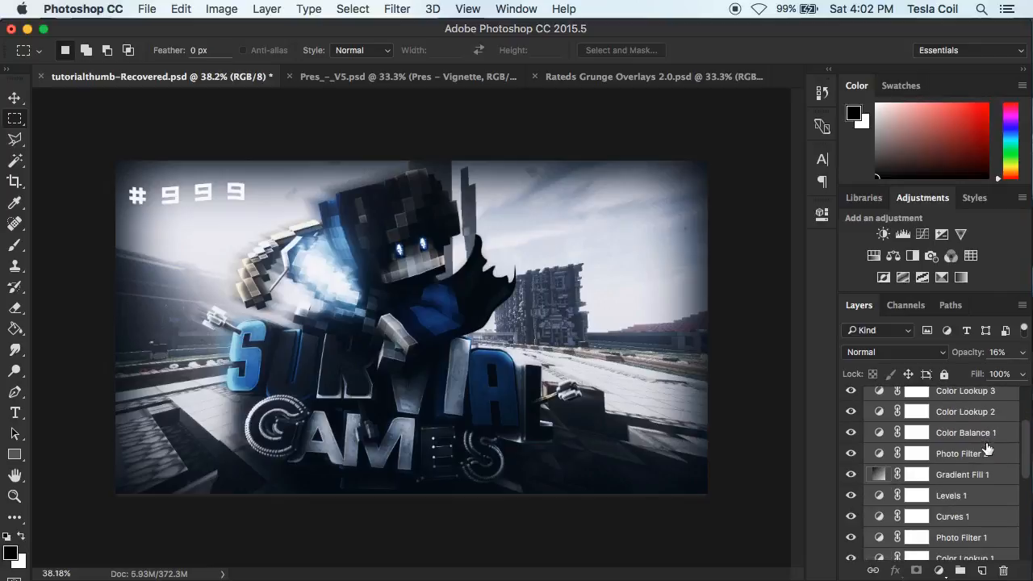
pyautogui.scroll(-6, 952, 450)
pyautogui.press('super+g')
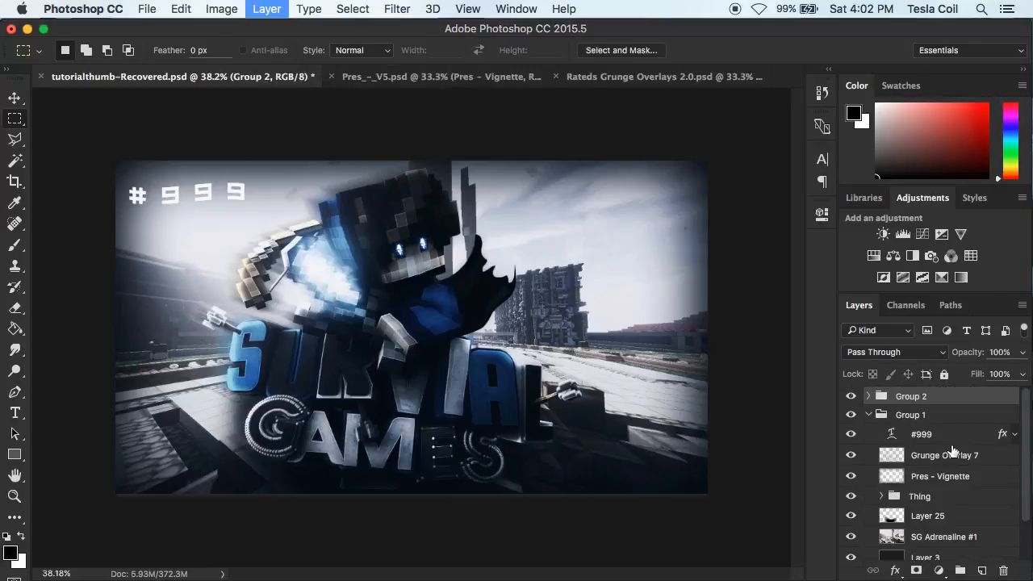
# Compare the thumbnail with the adjustment group hidden and shown, and collapse Group 1.
pyautogui.click(850, 396)
pyautogui.click(851, 396)
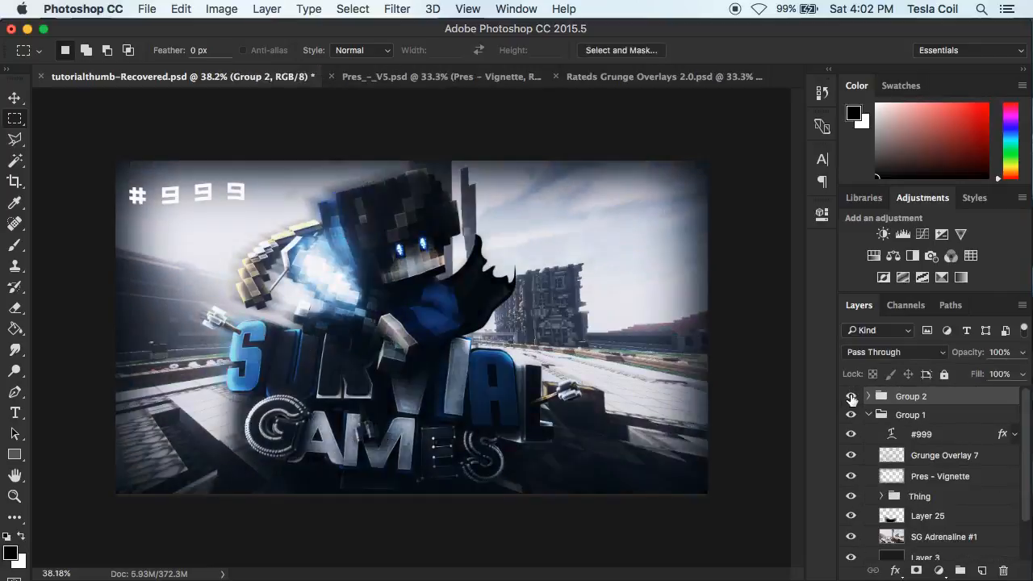
pyautogui.click(869, 415)
pyautogui.click(850, 397)
pyautogui.click(851, 396)
pyautogui.click(850, 396)
pyautogui.click(851, 397)
pyautogui.click(851, 397)
pyautogui.click(851, 397)
pyautogui.click(850, 397)
pyautogui.click(850, 397)
pyautogui.click(851, 396)
pyautogui.click(851, 396)
pyautogui.click(851, 396)
pyautogui.click(850, 396)
# Lower the adjustment group's opacity to 80% and compare the image with the group hidden and shown.
pyautogui.click(1022, 352)
pyautogui.click(984, 372)
pyautogui.moveTo(967, 376); pyautogui.dragTo(1006, 374)
pyautogui.click(850, 396)
pyautogui.click(850, 396)
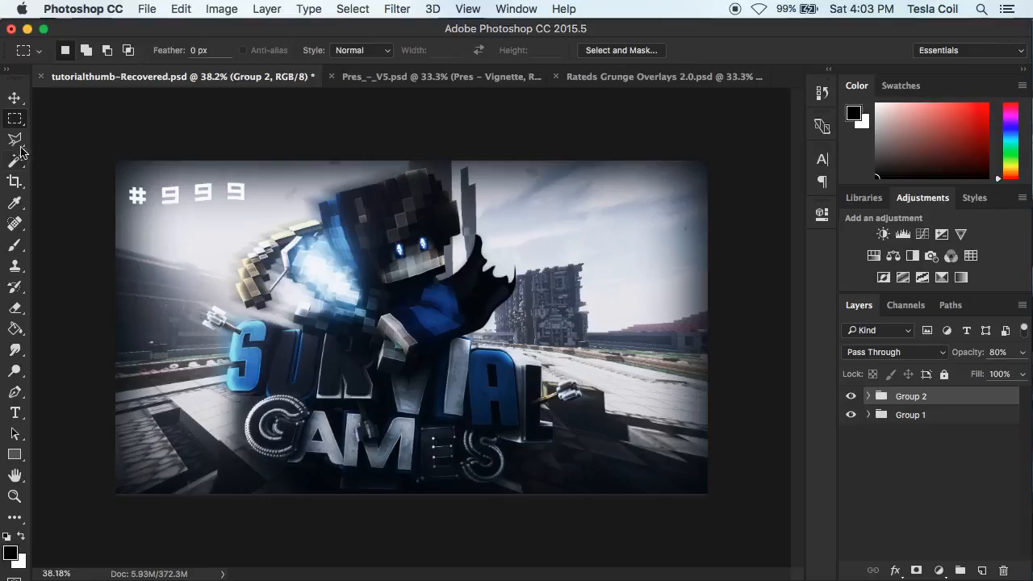
# Add a new empty layer above the adjustment group and select the whole canvas with a rectangular marquee.
pyautogui.moveTo(91, 151); pyautogui.dragTo(767, 540)
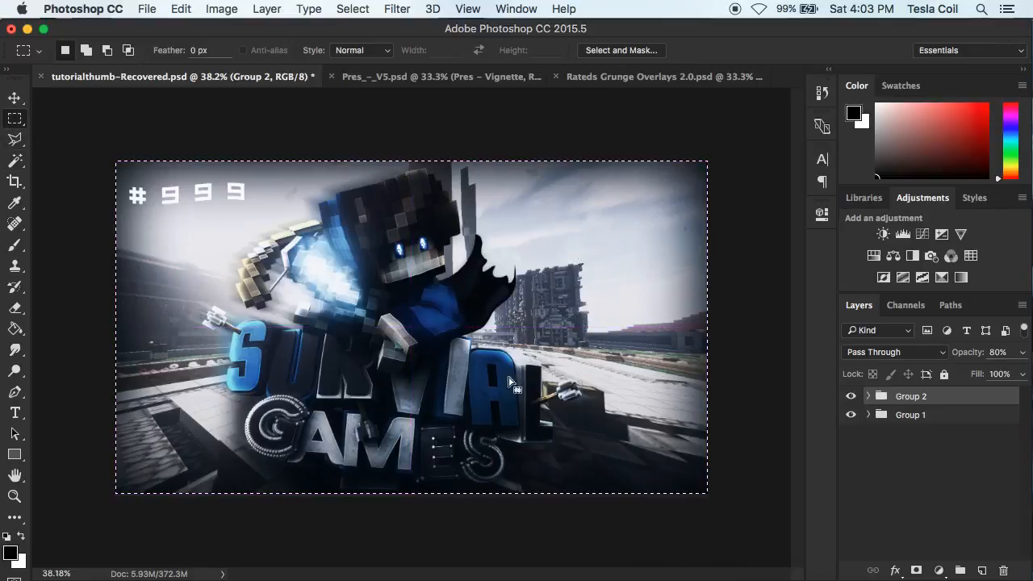
pyautogui.rightClick(468, 324)
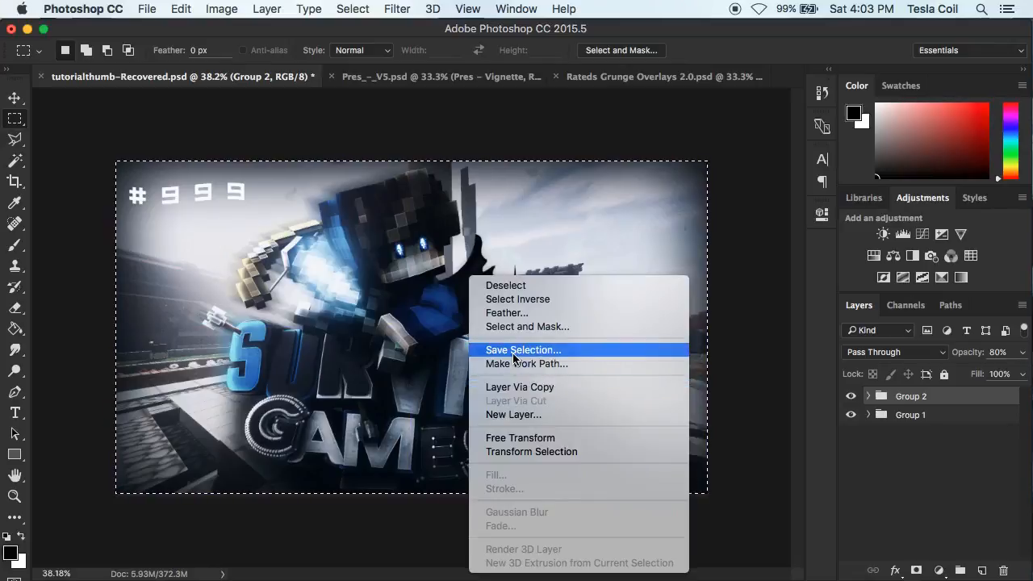
pyautogui.click(944, 493)
pyautogui.click(982, 571)
pyautogui.rightClick(477, 371)
pyautogui.click(364, 380)
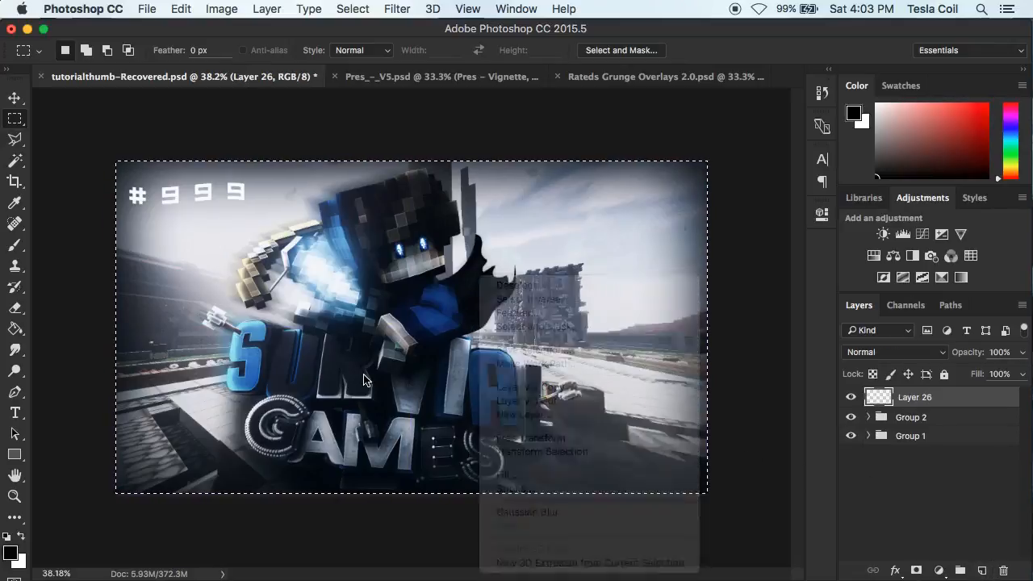
pyautogui.click(70, 140)
pyautogui.moveTo(71, 140)
pyautogui.mouseDown()
pyautogui.moveTo(646, 549)
pyautogui.moveTo(714, 500)
pyautogui.mouseUp()
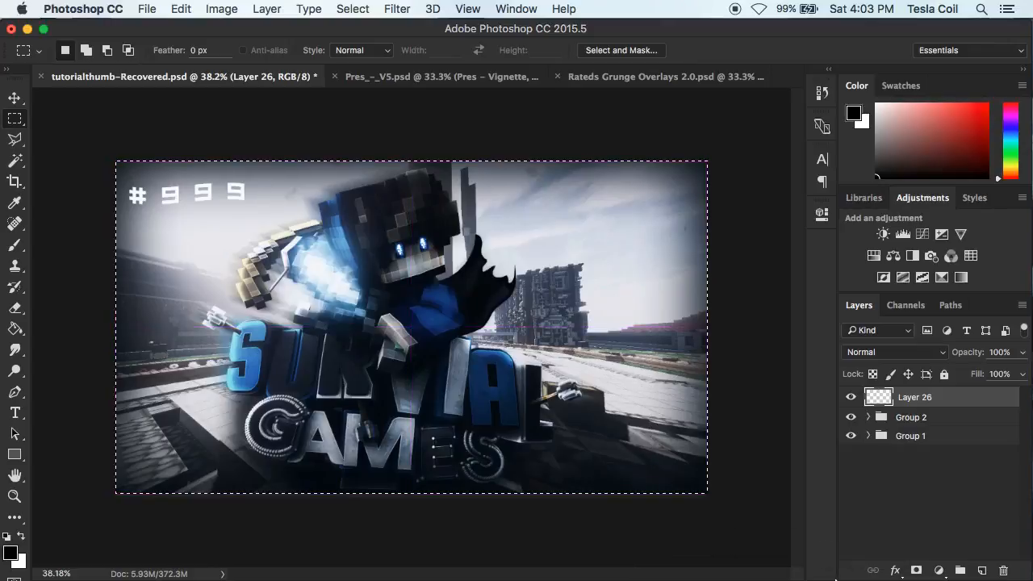
# Stroke the canvas selection on the new layer with a 5 px white (ffffff) line located inside.
pyautogui.rightClick(592, 489)
pyautogui.click(623, 488)
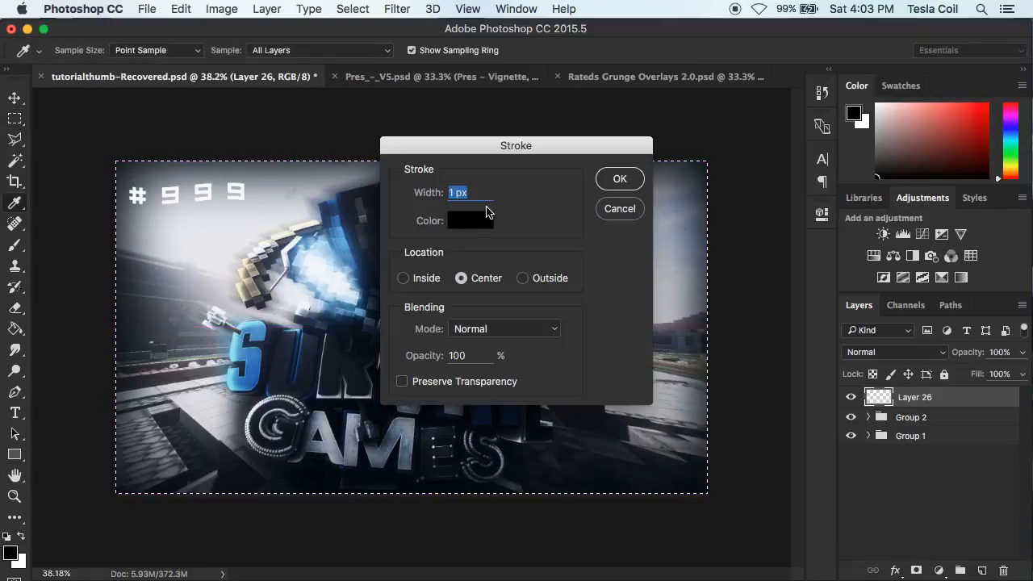
pyautogui.write('5')
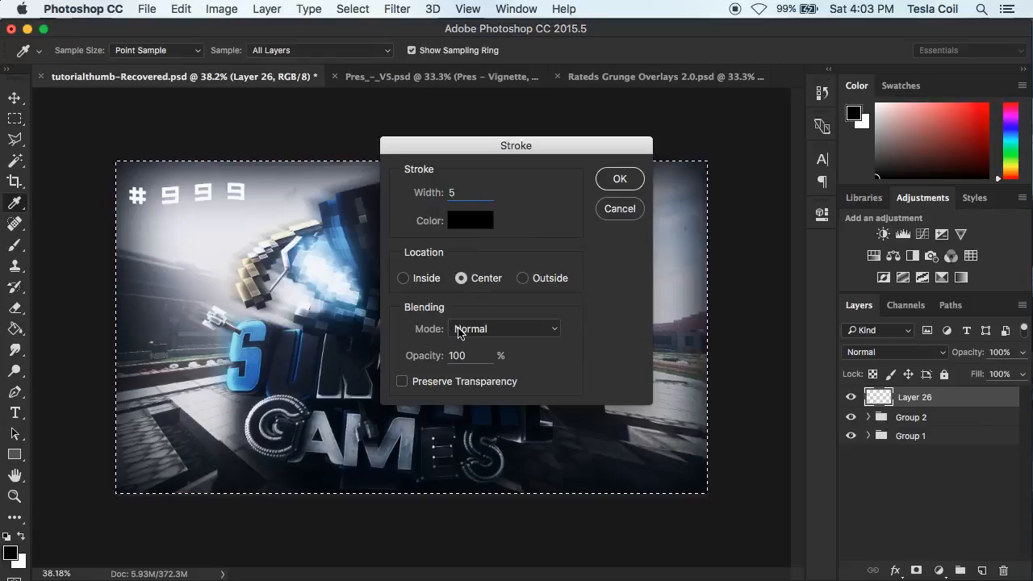
pyautogui.click(482, 229)
pyautogui.moveTo(613, 296); pyautogui.dragTo(480, 87)
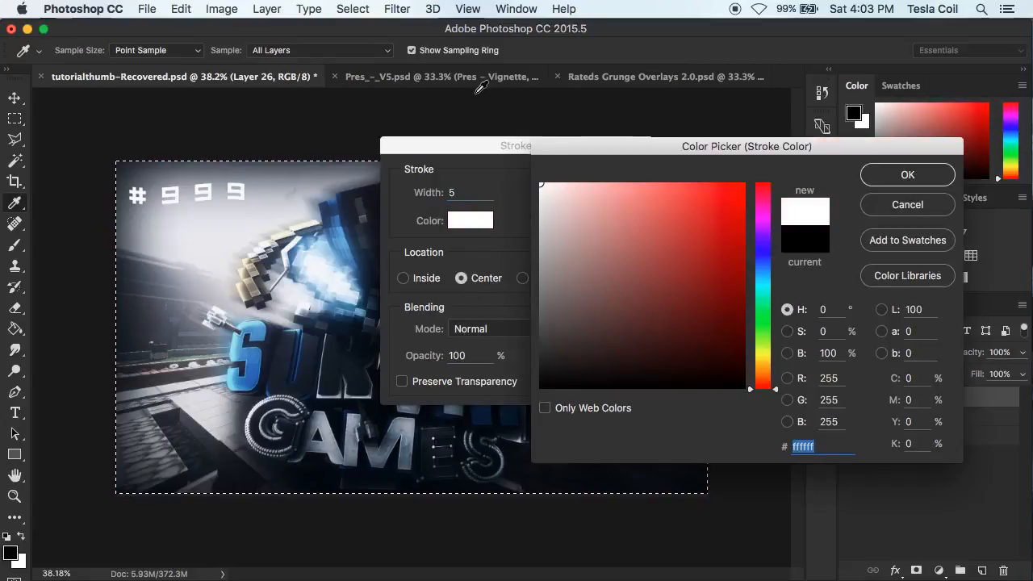
pyautogui.click(887, 176)
pyautogui.click(401, 279)
pyautogui.click(620, 179)
pyautogui.press('m')
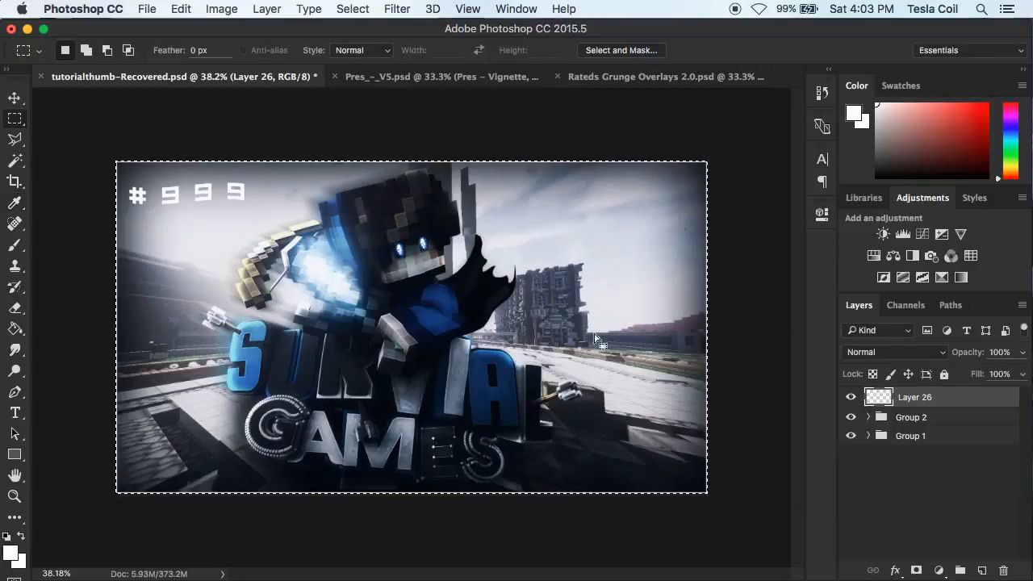
# Set the white border layer's blend mode to Soft Light and compare the image with the border hidden and shown.
pyautogui.click(927, 356)
pyautogui.click(870, 476)
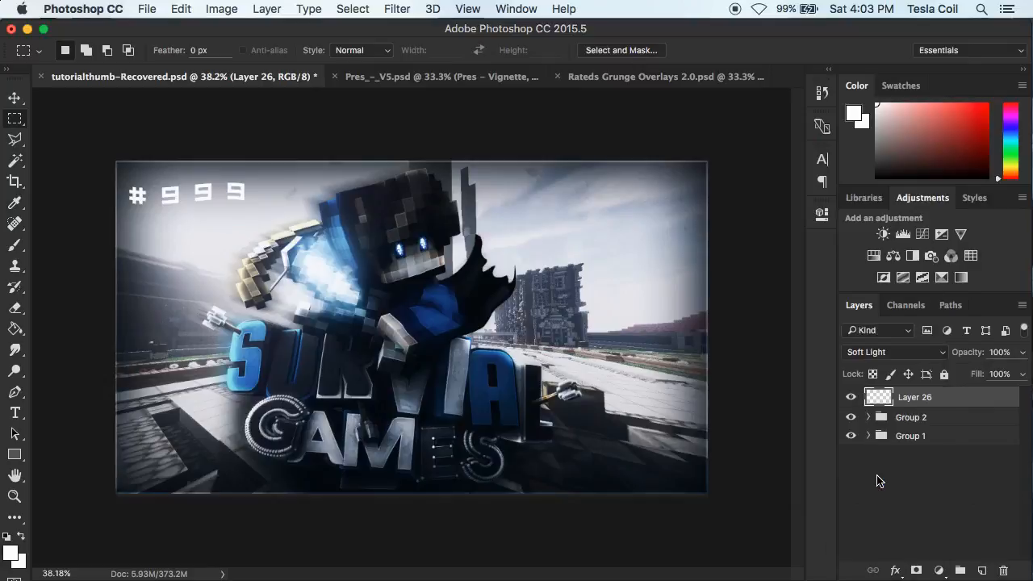
pyautogui.click(849, 398)
pyautogui.click(849, 398)
pyautogui.click(849, 398)
pyautogui.click(849, 398)
# Lower the border layer's opacity to 28% and deselect the layer.
pyautogui.moveTo(1023, 353); pyautogui.dragTo(970, 377)
pyautogui.moveTo(965, 377); pyautogui.dragTo(968, 373)
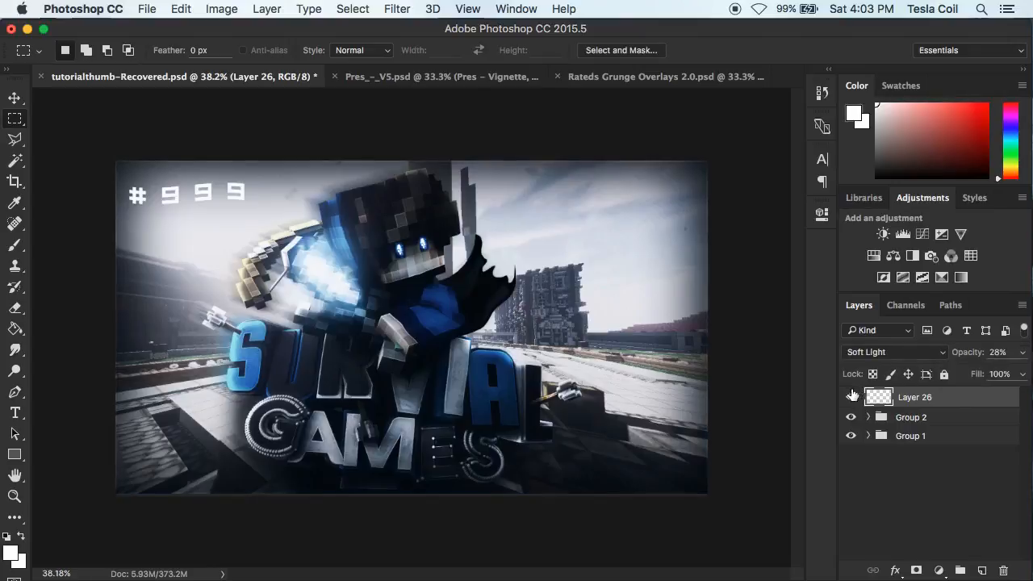
pyautogui.click(905, 475)
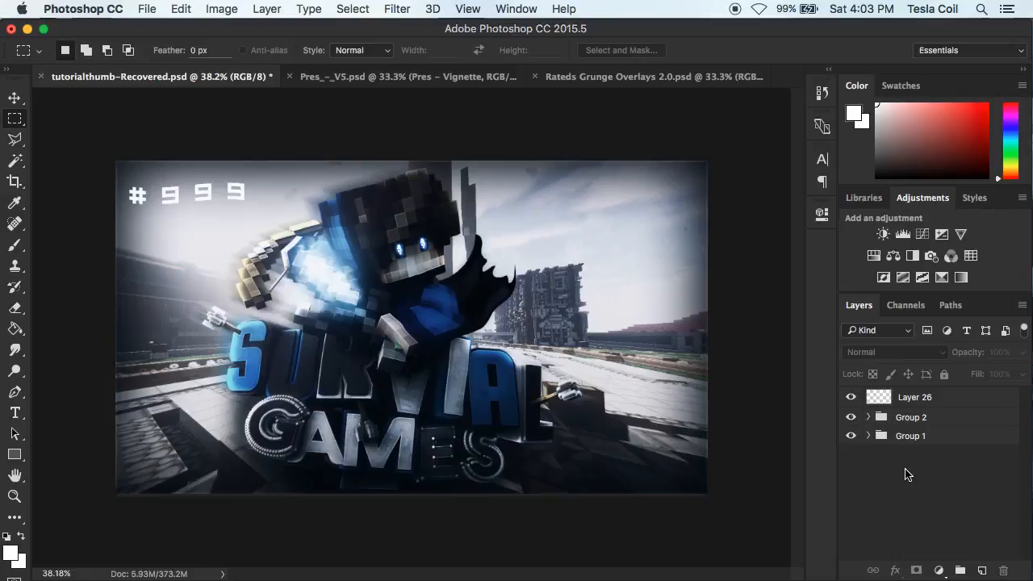